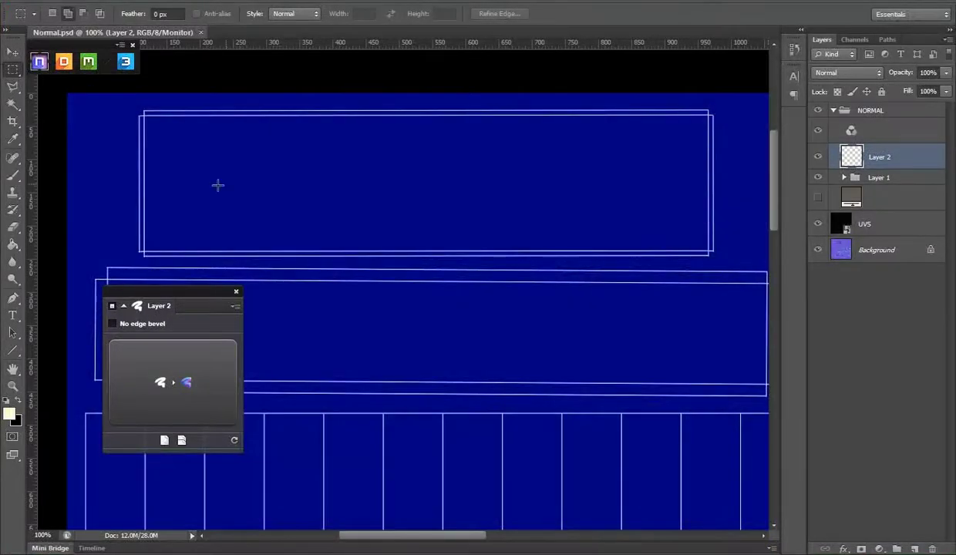
Step: Make a bevelled nDo square panel with Half Round curve and size 7, then Alt-drag copies beside it
{"action": "mouse_move", "coordinate": [144, 117]}
{"action": "left_mouse_down"}
{"action": "mouse_move", "coordinate": [209, 204]}
{"action": "mouse_move", "coordinate": [261, 249]}
{"action": "left_mouse_up"}
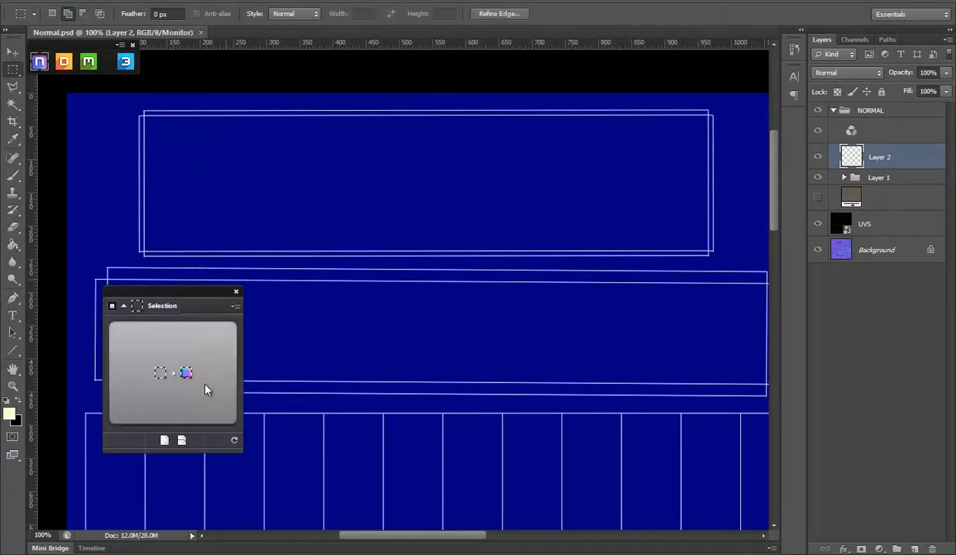
{"action": "left_click", "coordinate": [198, 371]}
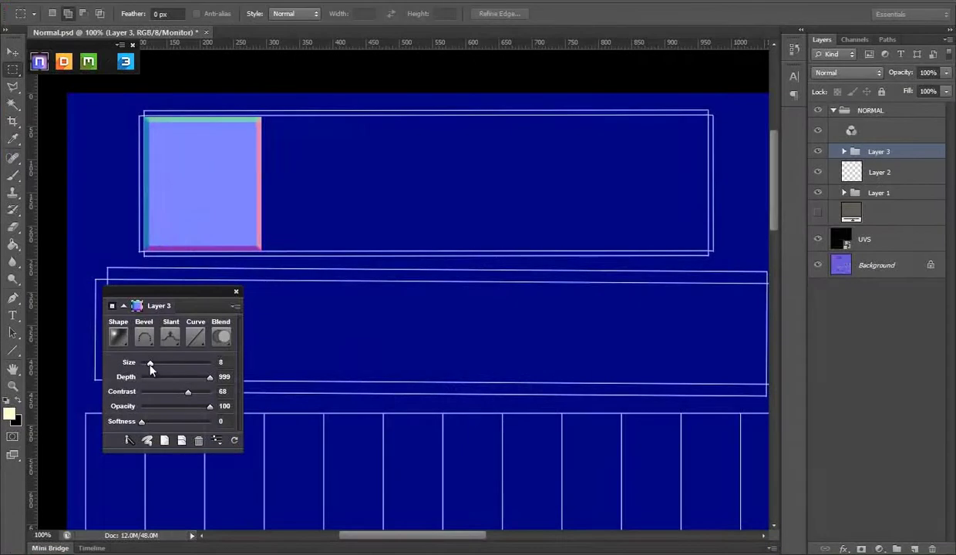
{"action": "left_click_drag", "start_coordinate": [150, 362], "coordinate": [153, 362]}
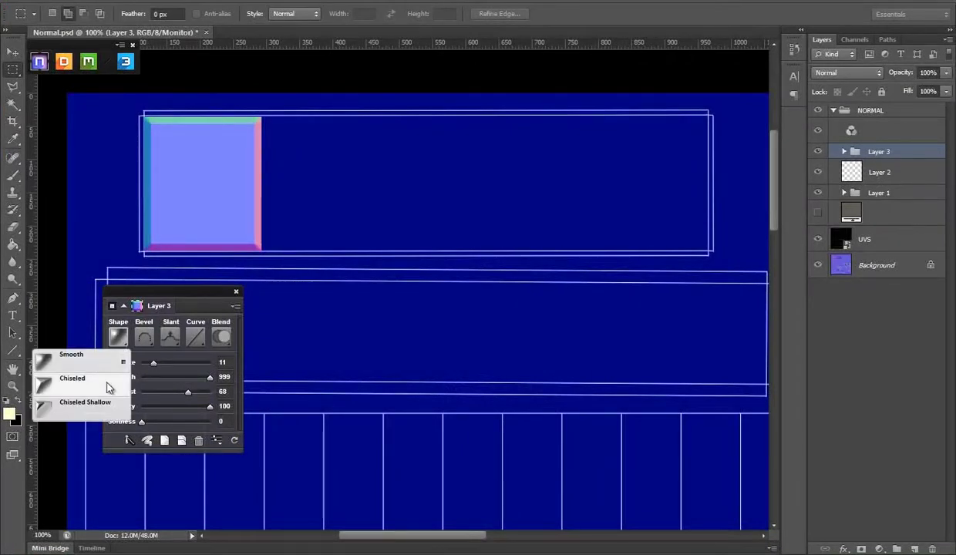
{"action": "left_click", "coordinate": [157, 384]}
{"action": "left_click_drag", "start_coordinate": [154, 363], "coordinate": [149, 363]}
{"action": "key", "text": "v"}
{"action": "mouse_move", "coordinate": [353, 185]}
{"action": "left_mouse_down"}
{"action": "mouse_move", "coordinate": [465, 195]}
{"action": "mouse_move", "coordinate": [670, 181]}
{"action": "mouse_move", "coordinate": [608, 185]}
{"action": "left_mouse_up"}
Step: Merge the square panel layers, scale the row to 850 px wide, and save
{"action": "left_click", "coordinate": [878, 212], "text": "shift"}
{"action": "right_click", "coordinate": [887, 215]}
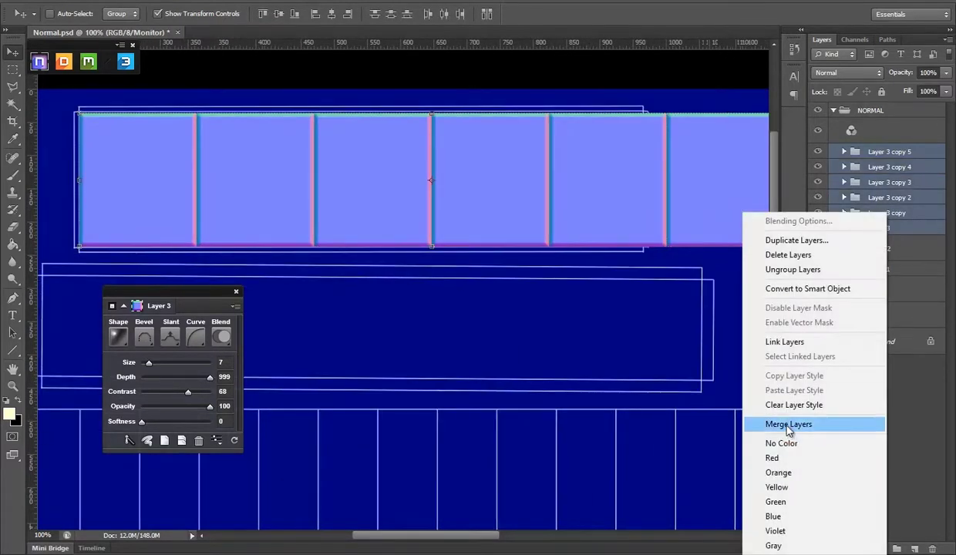
{"action": "left_click", "coordinate": [787, 424]}
{"action": "key", "text": "ctrl+t"}
{"action": "mouse_move", "coordinate": [683, 188]}
{"action": "left_mouse_down"}
{"action": "mouse_move", "coordinate": [537, 188]}
{"action": "mouse_move", "coordinate": [737, 199]}
{"action": "left_mouse_up"}
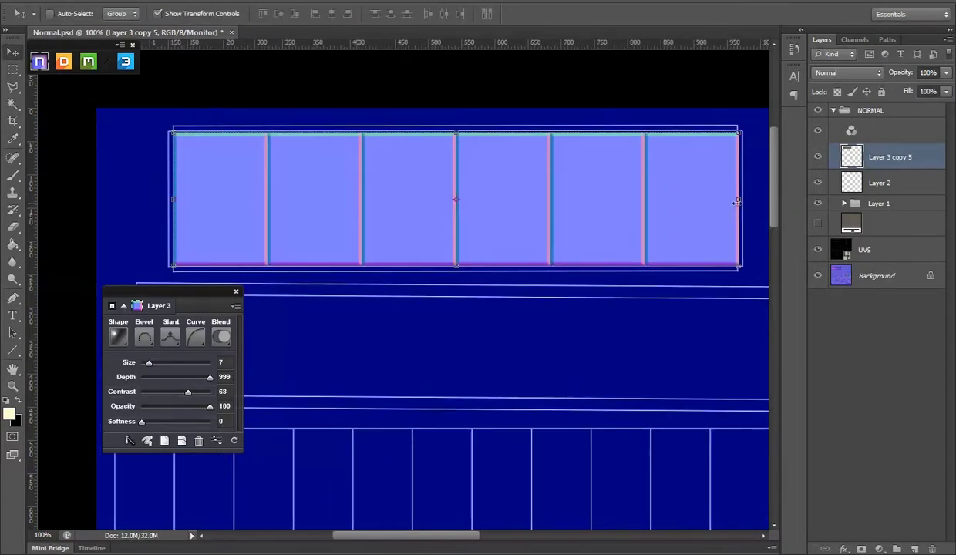
{"action": "key", "text": "Return"}
{"action": "key", "text": "ctrl+s"}
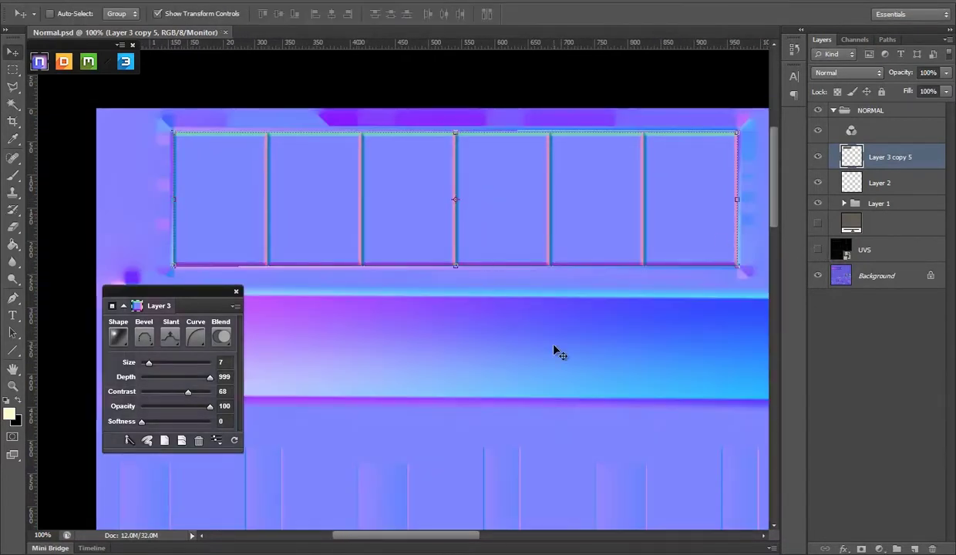
Step: Preview the panels on the model, then re-enable the UVS layer and bring the middle strip into view
{"action": "key", "text": "alt+Tab"}
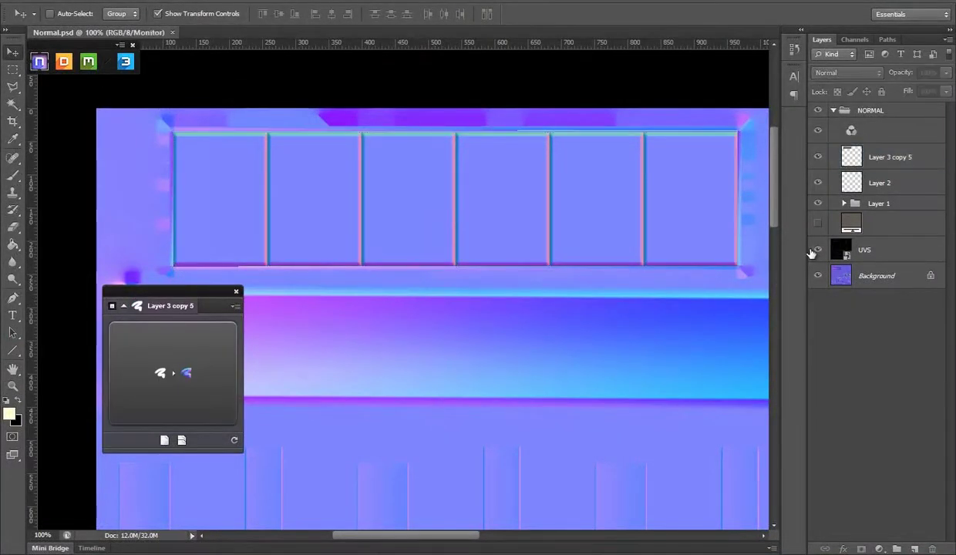
{"action": "left_click", "coordinate": [817, 249]}
{"action": "left_click_drag", "start_coordinate": [507, 392], "coordinate": [447, 234]}
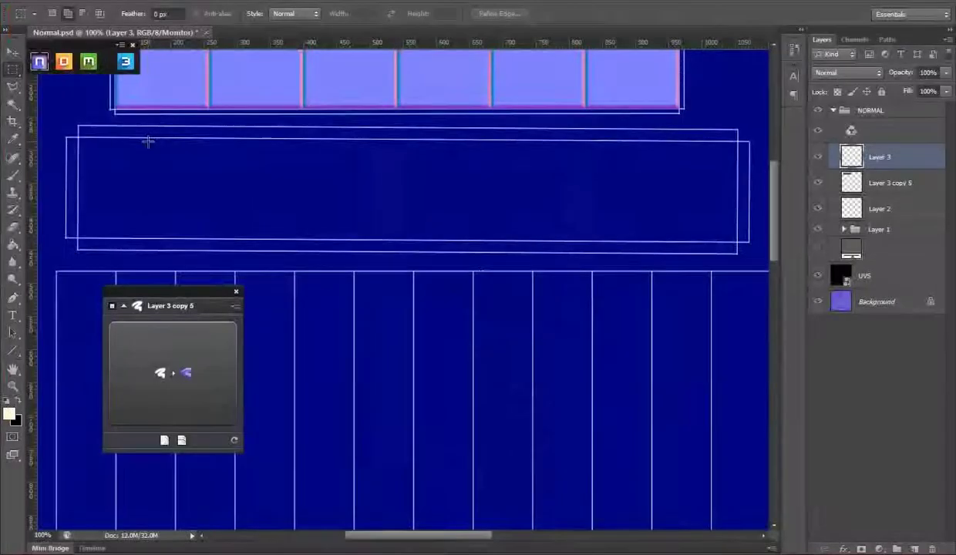
Step: Bevel a thin bar across the middle strip with Chiseled shape, Half Round curve and size 5
{"action": "left_click_drag", "start_coordinate": [77, 137], "coordinate": [738, 151]}
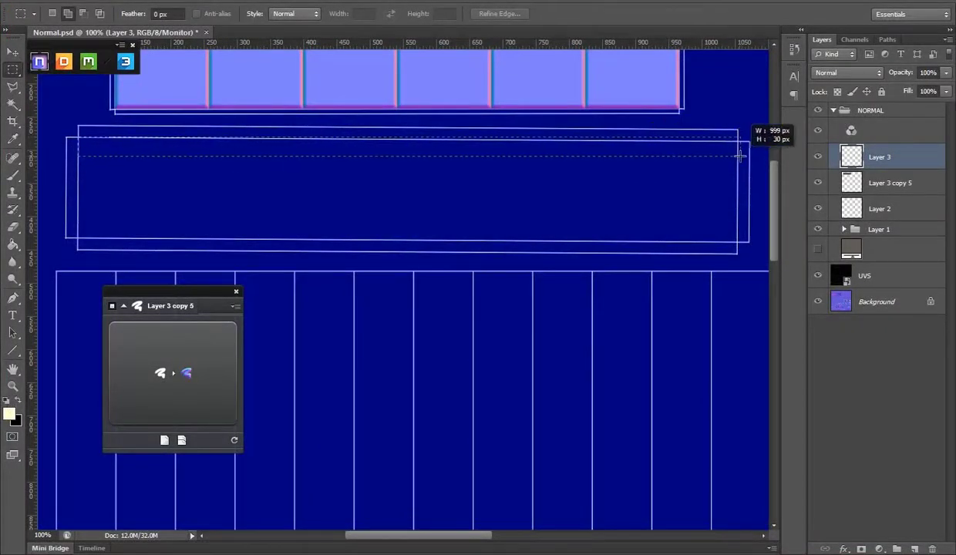
{"action": "right_click", "coordinate": [625, 169]}
{"action": "left_click", "coordinate": [640, 180]}
{"action": "left_click_drag", "start_coordinate": [78, 214], "coordinate": [737, 228]}
{"action": "left_click", "coordinate": [207, 338]}
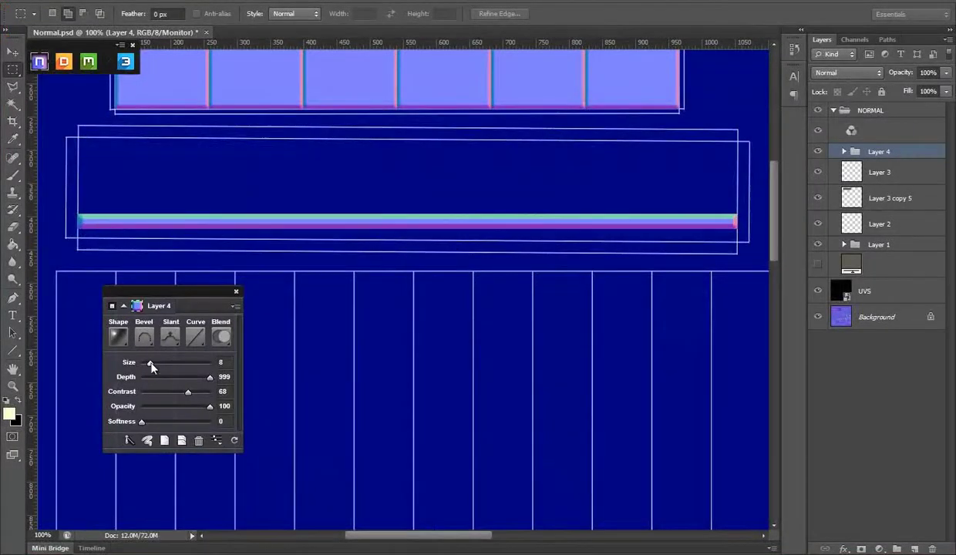
{"action": "left_click_drag", "start_coordinate": [150, 362], "coordinate": [153, 362]}
{"action": "left_click", "coordinate": [120, 342]}
{"action": "left_click", "coordinate": [62, 373]}
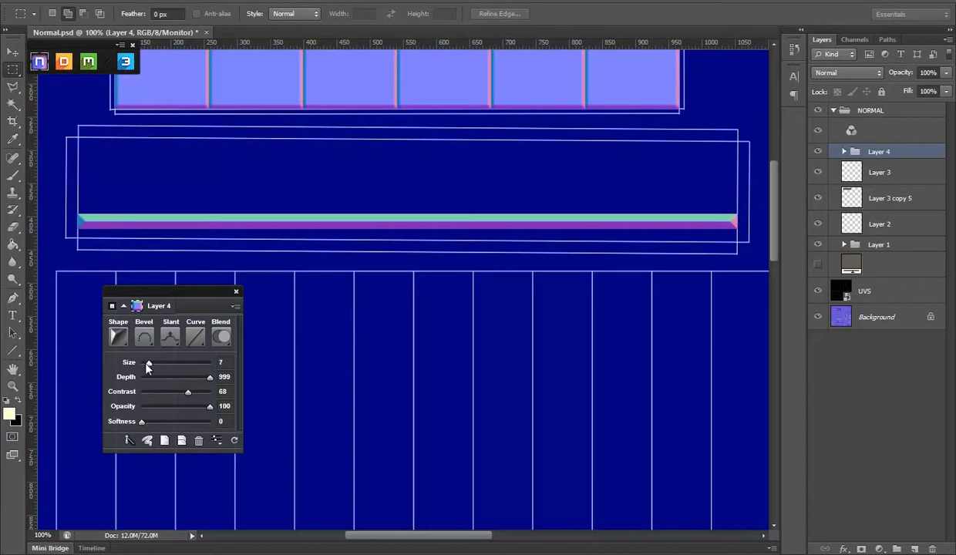
{"action": "left_click", "coordinate": [195, 337]}
{"action": "left_click", "coordinate": [130, 387]}
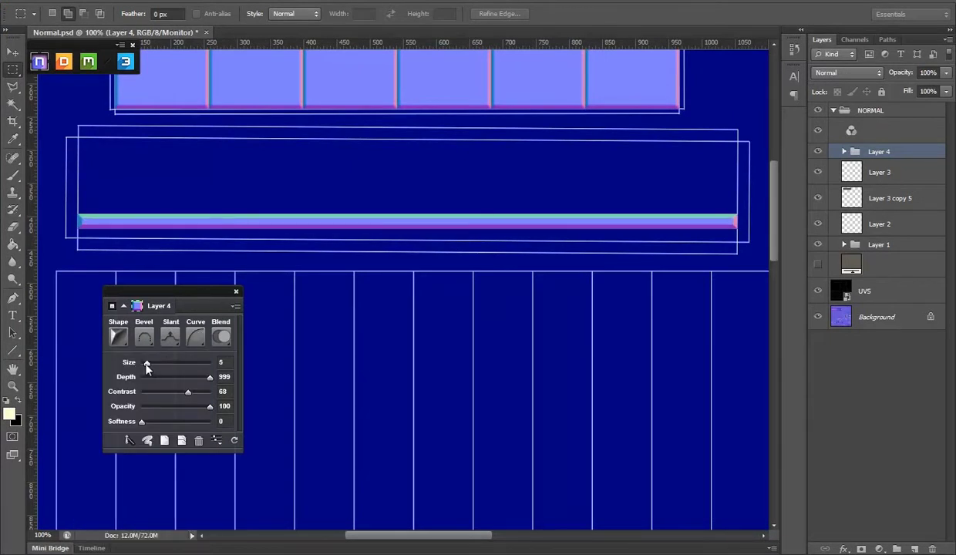
Step: Nudge and rotate the bar along the lower UV edge, and align a duplicate with the top edge
{"action": "key", "text": "v"}
{"action": "key", "text": "Down"}
{"action": "key", "text": "Down"}
{"action": "key", "text": "Down"}
{"action": "key", "text": "Down"}
{"action": "key", "text": "Down"}
{"action": "key", "text": "Down"}
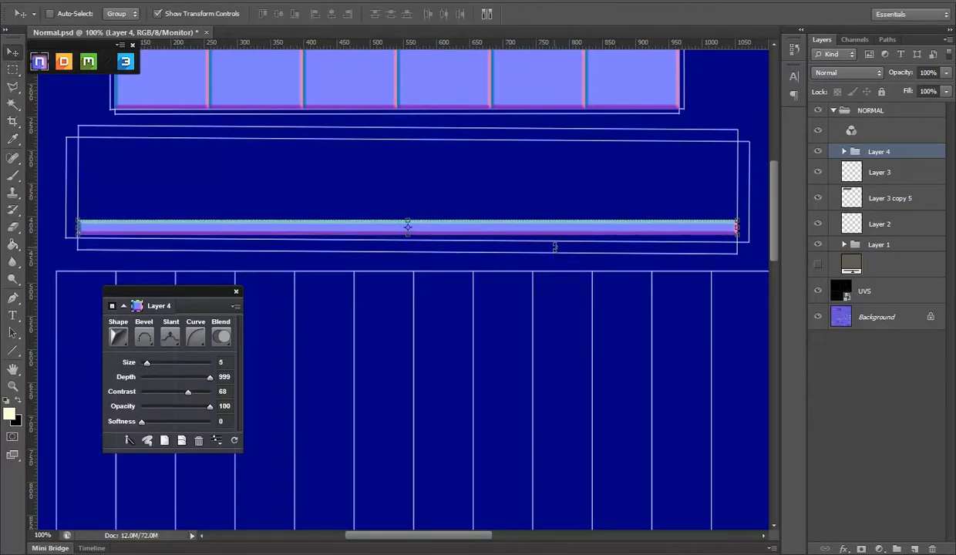
{"action": "key", "text": "ctrl+t"}
{"action": "left_click_drag", "start_coordinate": [752, 235], "coordinate": [752, 245]}
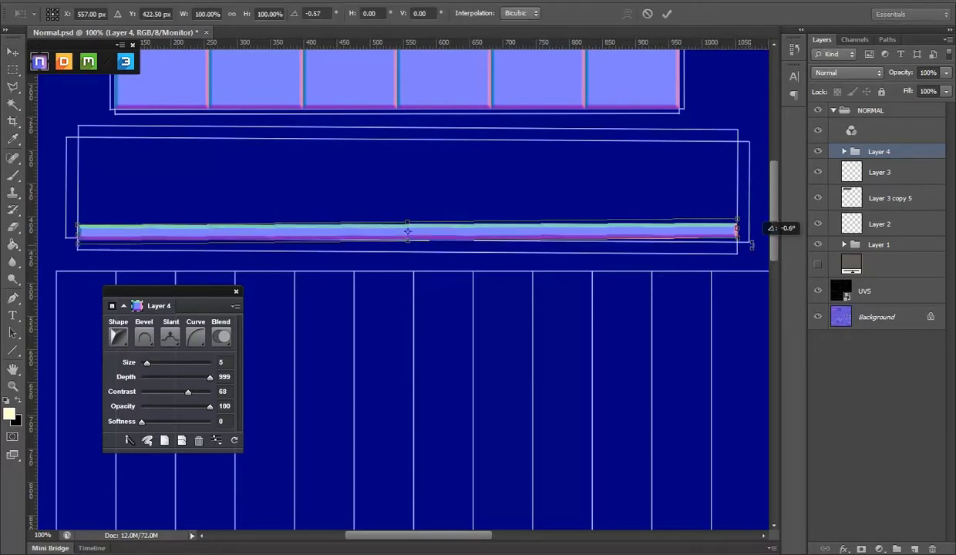
{"action": "key", "text": "Return"}
{"action": "left_click_drag", "start_coordinate": [526, 215], "coordinate": [526, 119]}
{"action": "key", "text": "ctrl+t"}
{"action": "left_click_drag", "start_coordinate": [751, 146], "coordinate": [781, 150]}
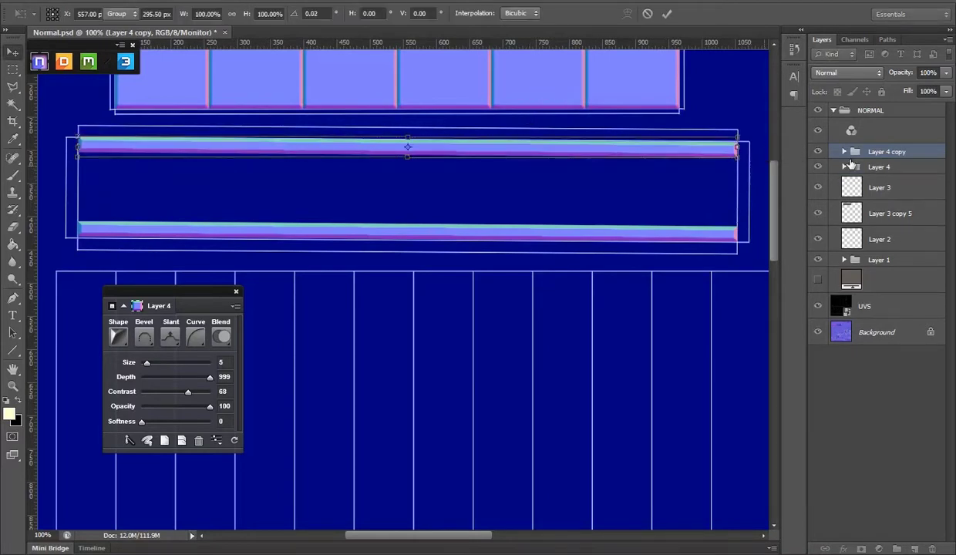
{"action": "key", "text": "Return"}
Step: Re-tilt the lower bar to match the UV edge, save, and check both bars on the model
{"action": "left_click", "coordinate": [879, 166]}
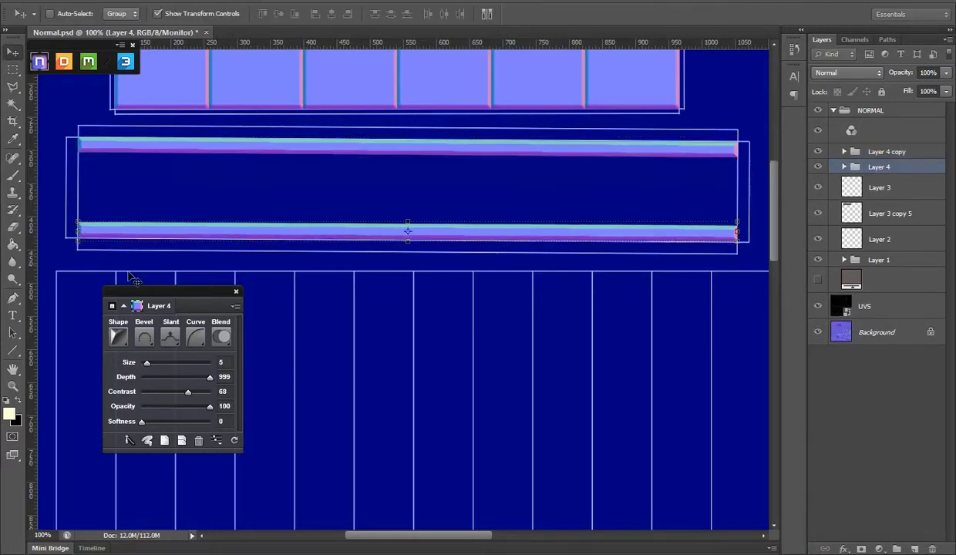
{"action": "key", "text": "ctrl+t"}
{"action": "left_click_drag", "start_coordinate": [72, 245], "coordinate": [68, 252]}
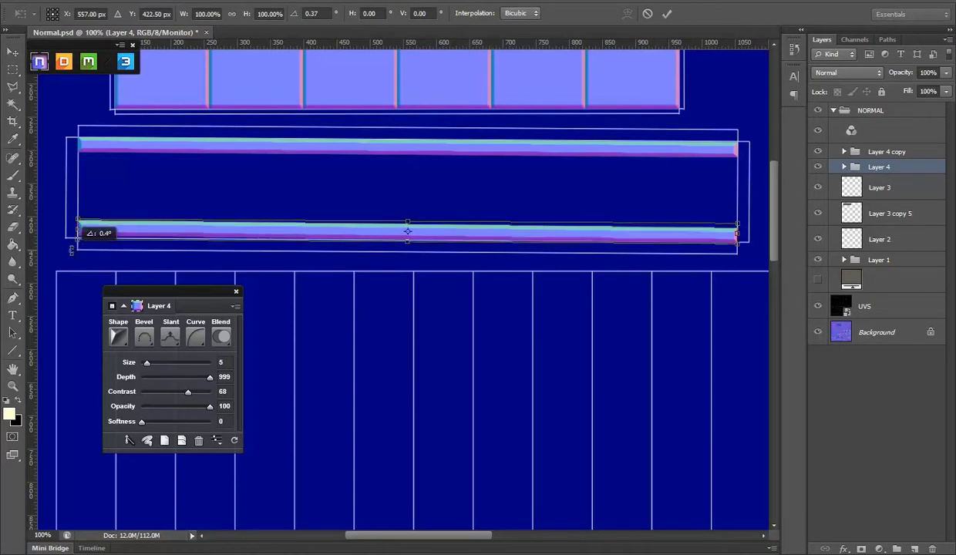
{"action": "key", "text": "Return"}
{"action": "key", "text": "ctrl+s"}
{"action": "mouse_move", "coordinate": [601, 374]}
{"action": "left_mouse_down"}
{"action": "mouse_move", "coordinate": [480, 273]}
{"action": "mouse_move", "coordinate": [576, 300]}
{"action": "mouse_move", "coordinate": [590, 267]}
{"action": "mouse_move", "coordinate": [614, 251]}
{"action": "mouse_move", "coordinate": [619, 175]}
{"action": "mouse_move", "coordinate": [564, 259]}
{"action": "left_mouse_up"}
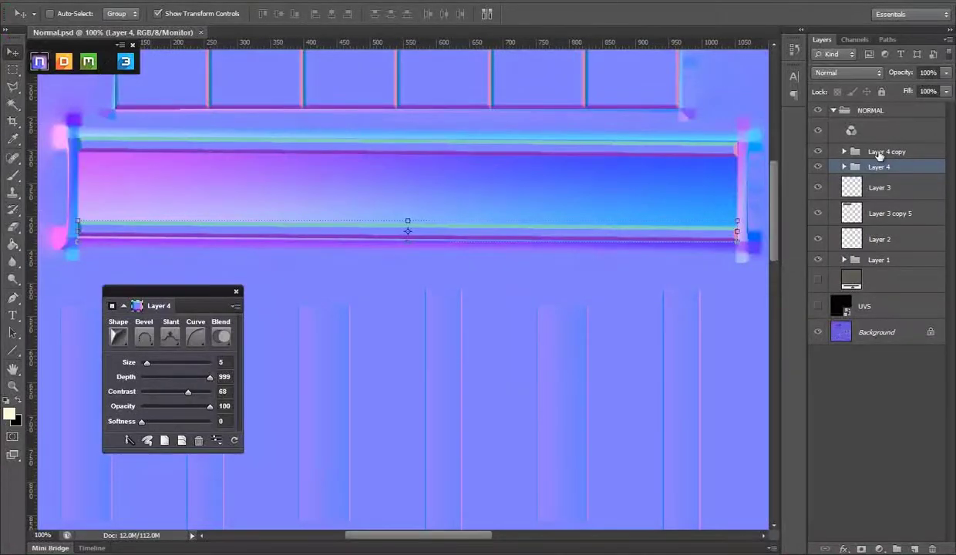
{"action": "left_click", "coordinate": [879, 153]}
Step: On a new layer, bevel a plate at the strip's left end with a notched inset set to Slant Down
{"action": "left_click", "coordinate": [913, 549]}
{"action": "key", "text": "m"}
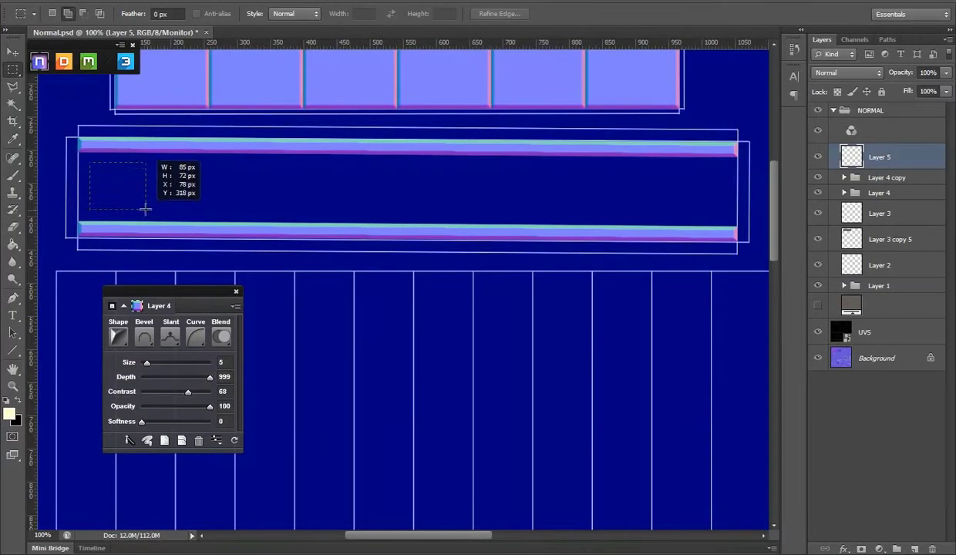
{"action": "left_click_drag", "start_coordinate": [145, 208], "coordinate": [209, 223]}
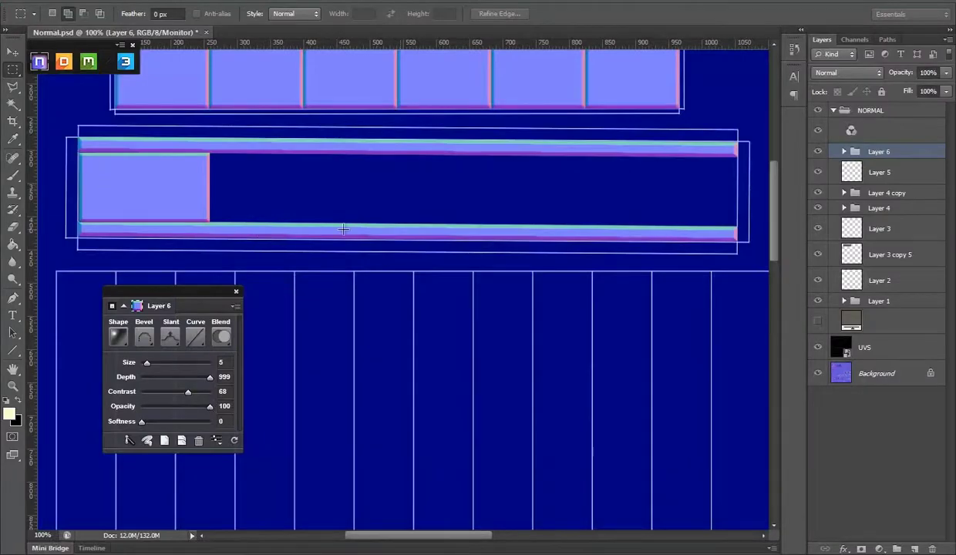
{"action": "mouse_move", "coordinate": [83, 157]}
{"action": "left_mouse_down"}
{"action": "mouse_move", "coordinate": [121, 194]}
{"action": "mouse_move", "coordinate": [177, 216]}
{"action": "left_mouse_up"}
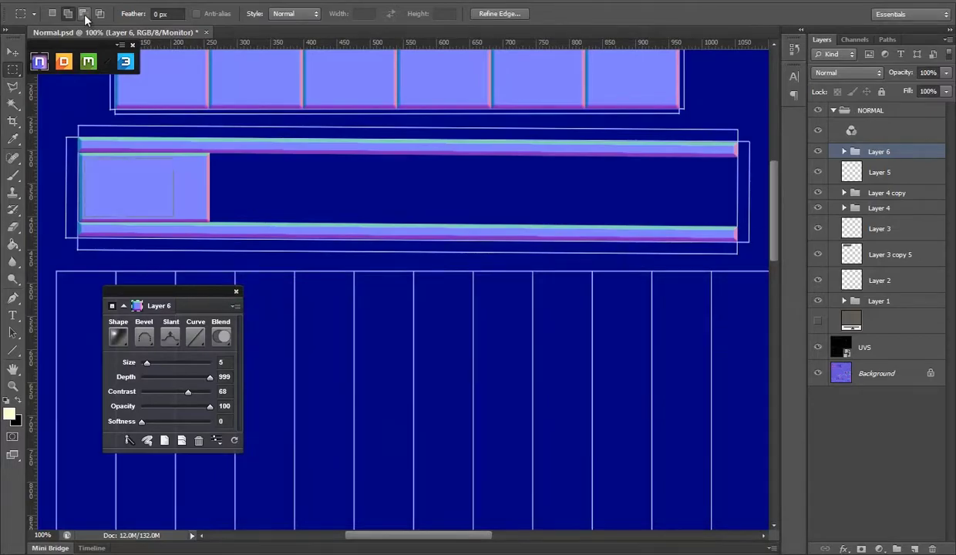
{"action": "mouse_move", "coordinate": [95, 168]}
{"action": "left_mouse_down"}
{"action": "mouse_move", "coordinate": [206, 219]}
{"action": "mouse_move", "coordinate": [156, 200]}
{"action": "mouse_move", "coordinate": [164, 209]}
{"action": "left_mouse_up"}
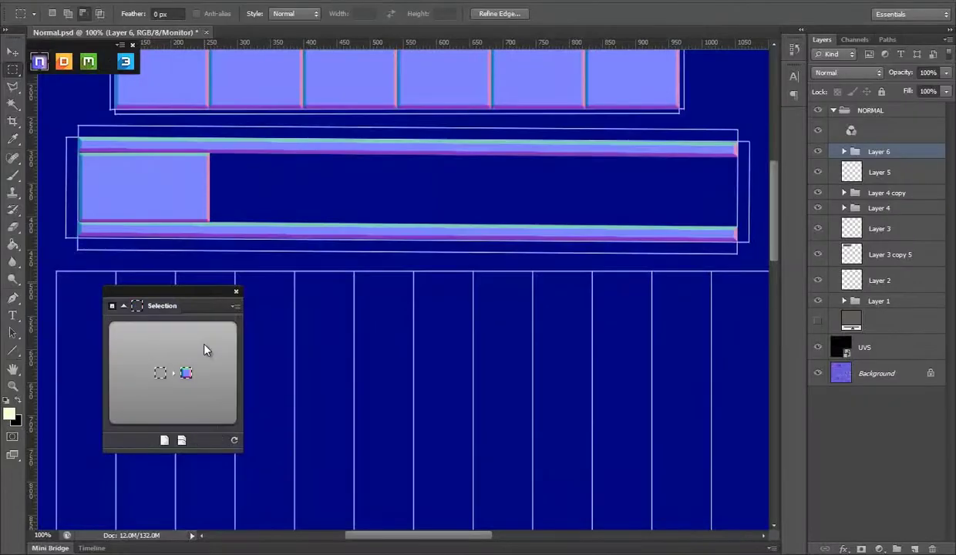
{"action": "left_click", "coordinate": [198, 333]}
{"action": "left_click", "coordinate": [169, 336]}
{"action": "left_click", "coordinate": [158, 375]}
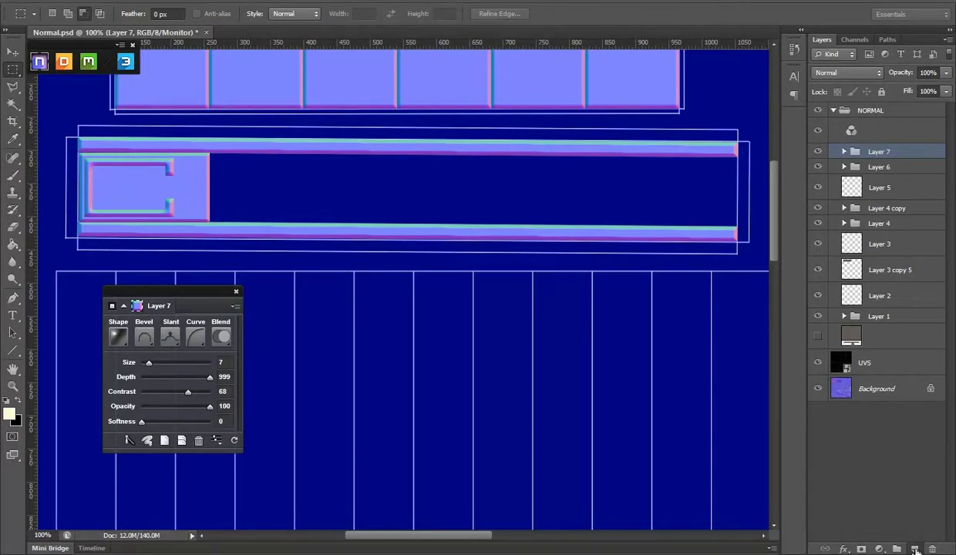
Step: On a new layer, bevel the notch area inside the plate's inset
{"action": "left_click", "coordinate": [914, 548]}
{"action": "right_click", "coordinate": [12, 68]}
{"action": "left_click", "coordinate": [46, 69]}
{"action": "left_click_drag", "start_coordinate": [154, 169], "coordinate": [191, 194]}
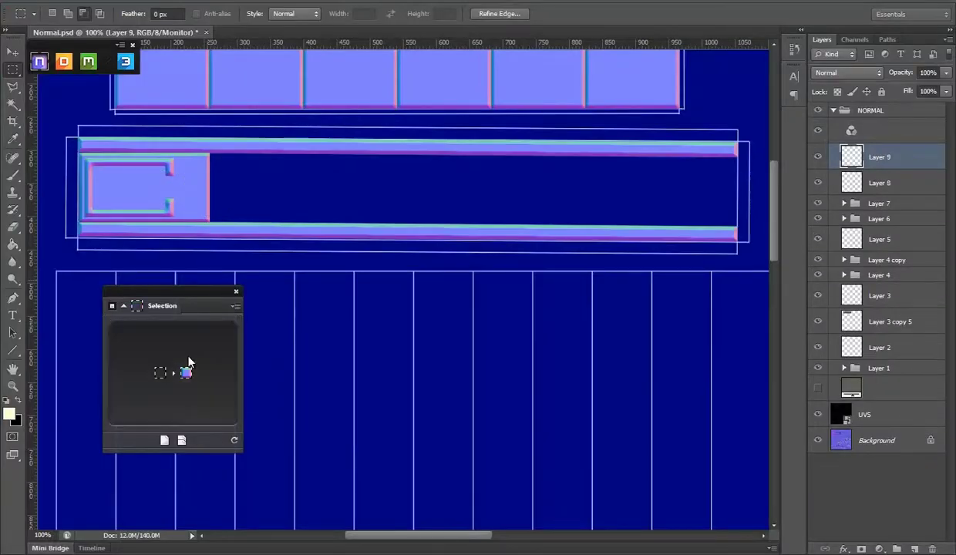
{"action": "left_click", "coordinate": [187, 367]}
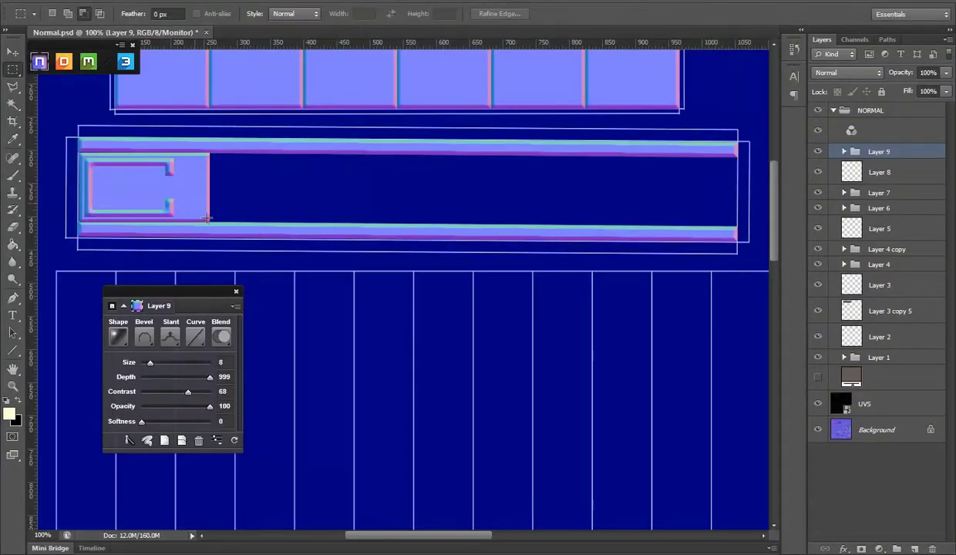
Step: Bevel an H-shaped connector with Cone curve and Down slant, then select a strip on a new layer
{"action": "left_click", "coordinate": [916, 548]}
{"action": "mouse_move", "coordinate": [156, 171]}
{"action": "left_mouse_down"}
{"action": "mouse_move", "coordinate": [187, 197]}
{"action": "mouse_move", "coordinate": [176, 208]}
{"action": "left_mouse_up"}
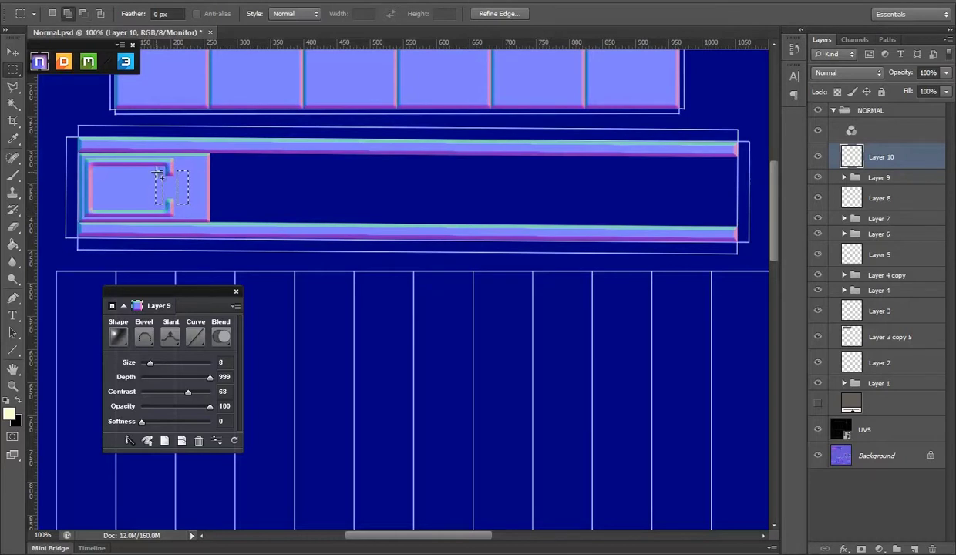
{"action": "left_click_drag", "start_coordinate": [176, 190], "coordinate": [187, 203]}
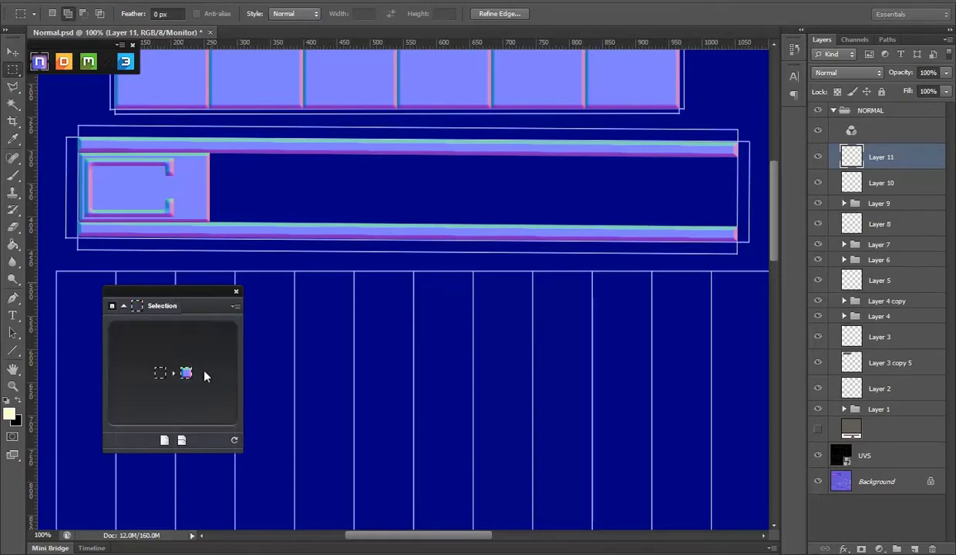
{"action": "left_click", "coordinate": [202, 372]}
{"action": "left_click", "coordinate": [194, 342]}
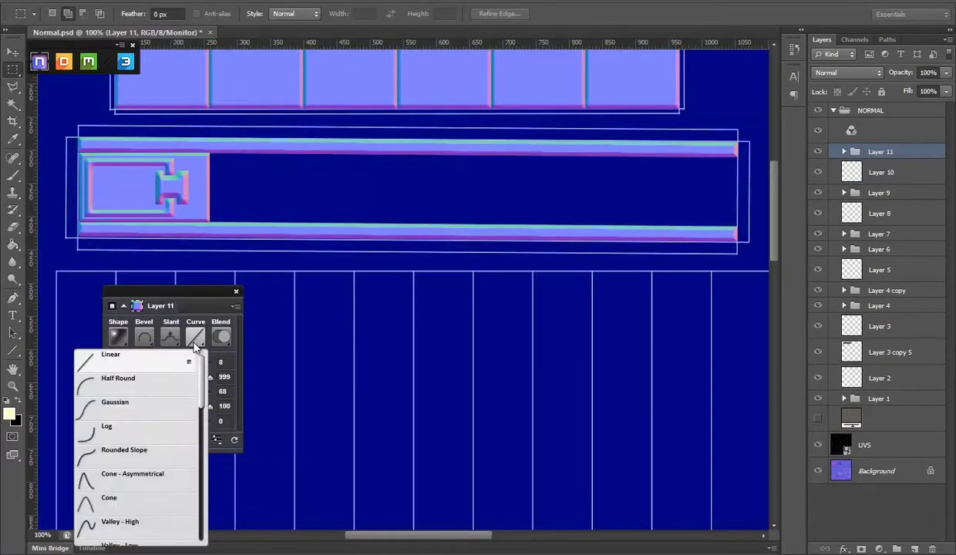
{"action": "left_click", "coordinate": [117, 490]}
{"action": "left_click", "coordinate": [170, 336]}
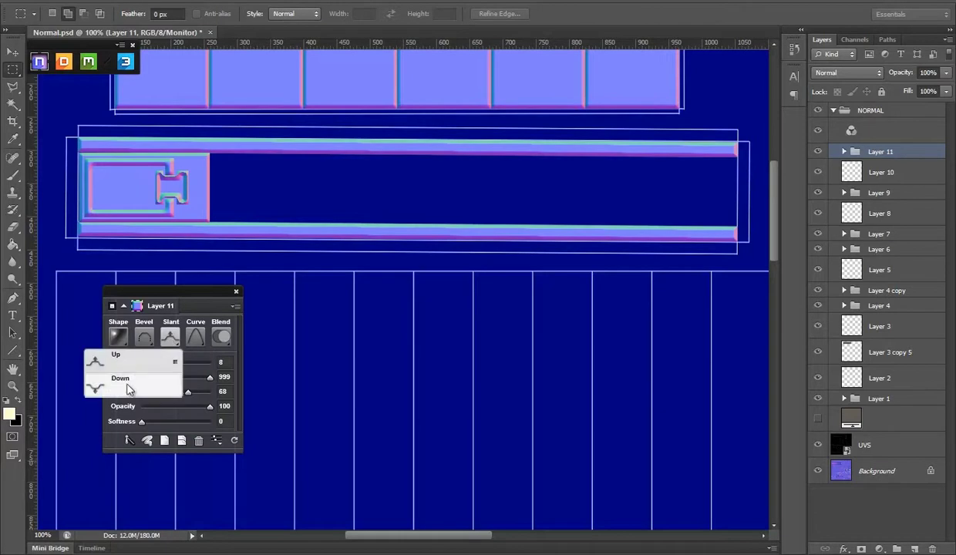
{"action": "left_click", "coordinate": [123, 385]}
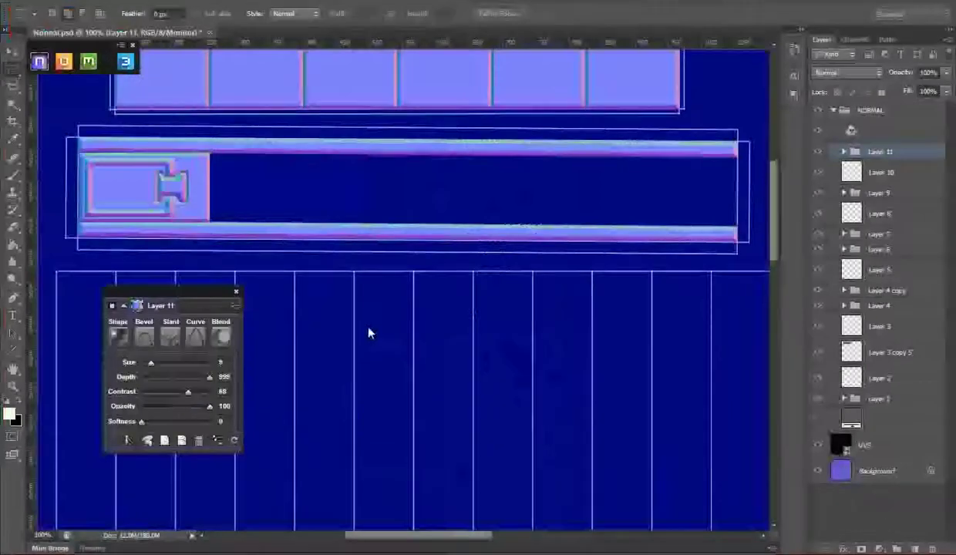
{"action": "key", "text": "ctrl+shift+alt+n"}
{"action": "left_click_drag", "start_coordinate": [189, 154], "coordinate": [210, 220]}
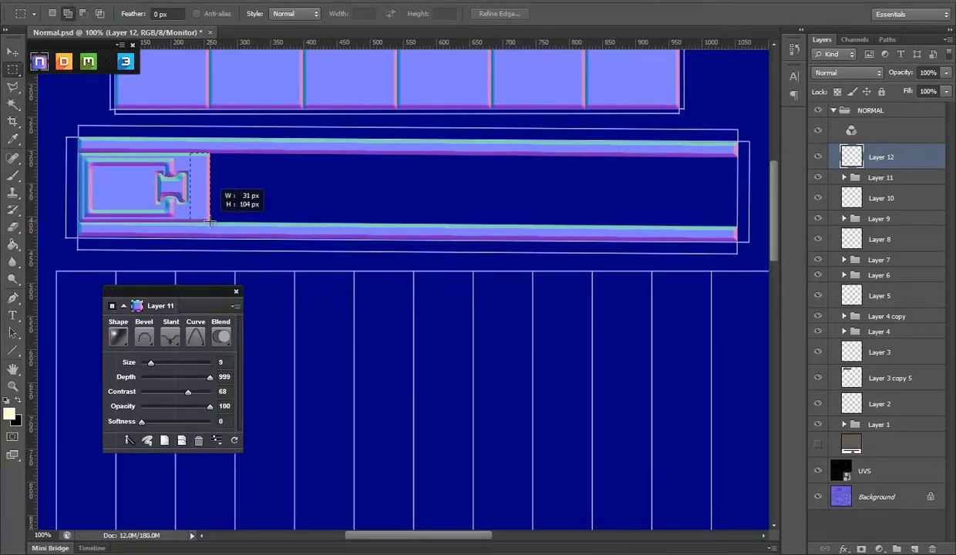
Step: Bevel the emblem's frame with a new shape profile, Cone curve and a wave-like slant
{"action": "left_click_drag", "start_coordinate": [210, 221], "coordinate": [210, 221]}
{"action": "left_click", "coordinate": [174, 312]}
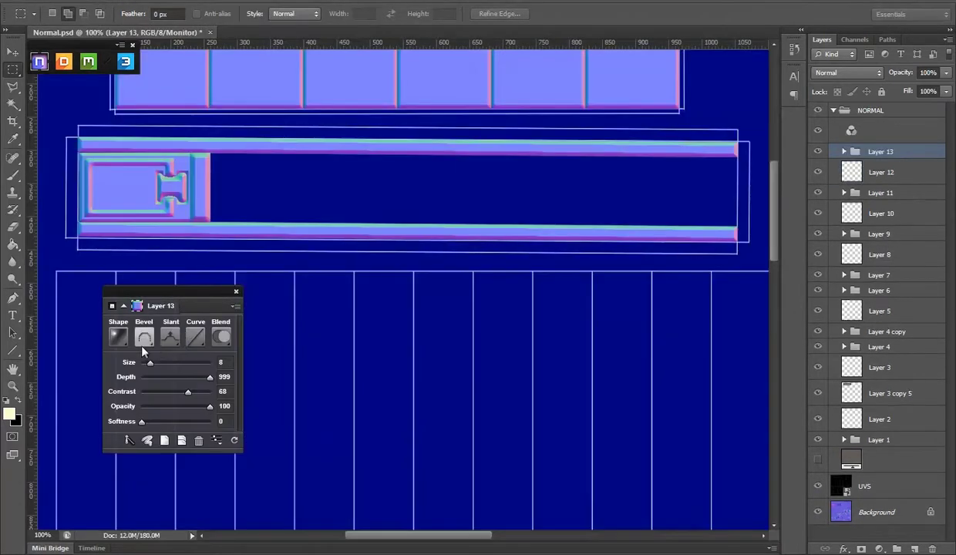
{"action": "left_click", "coordinate": [118, 337]}
{"action": "left_click", "coordinate": [78, 393]}
{"action": "left_click", "coordinate": [195, 336]}
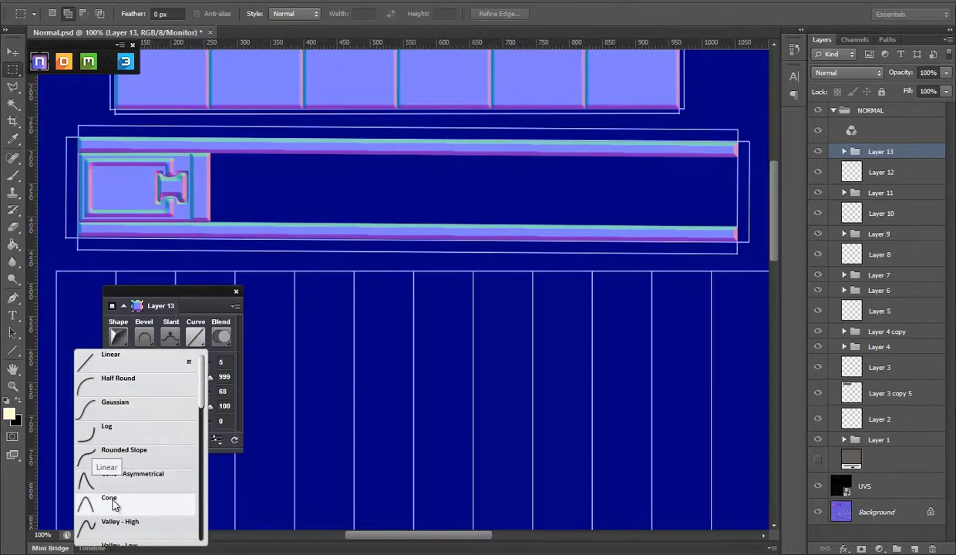
{"action": "left_click", "coordinate": [124, 493]}
{"action": "left_click", "coordinate": [170, 337]}
{"action": "left_click", "coordinate": [120, 371]}
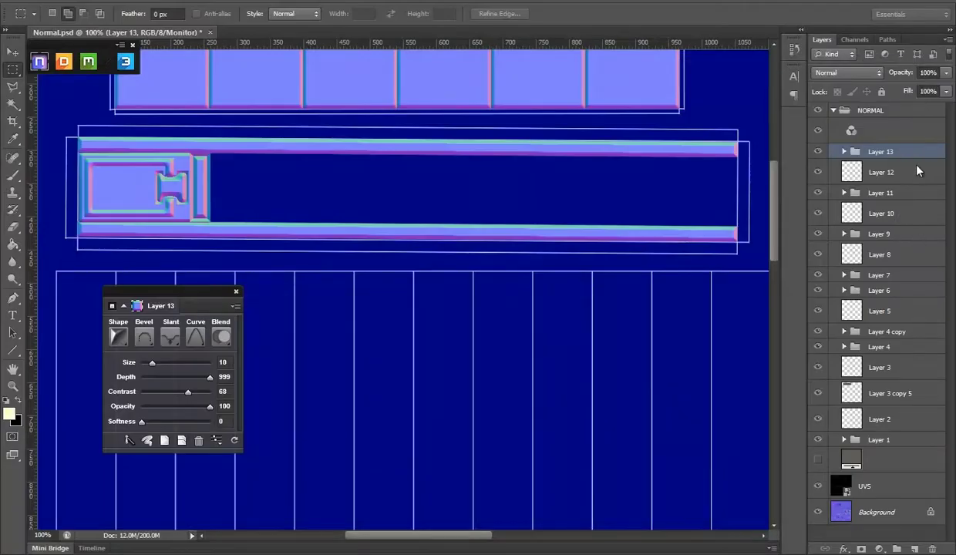
Step: Add a small elliptical stud at the emblem's centre with a rounded curve, then hide the UVS layer
{"action": "left_click_drag", "start_coordinate": [12, 69], "coordinate": [58, 82]}
{"action": "left_click_drag", "start_coordinate": [161, 178], "coordinate": [179, 192]}
{"action": "key", "text": "space"}
{"action": "left_click", "coordinate": [201, 344]}
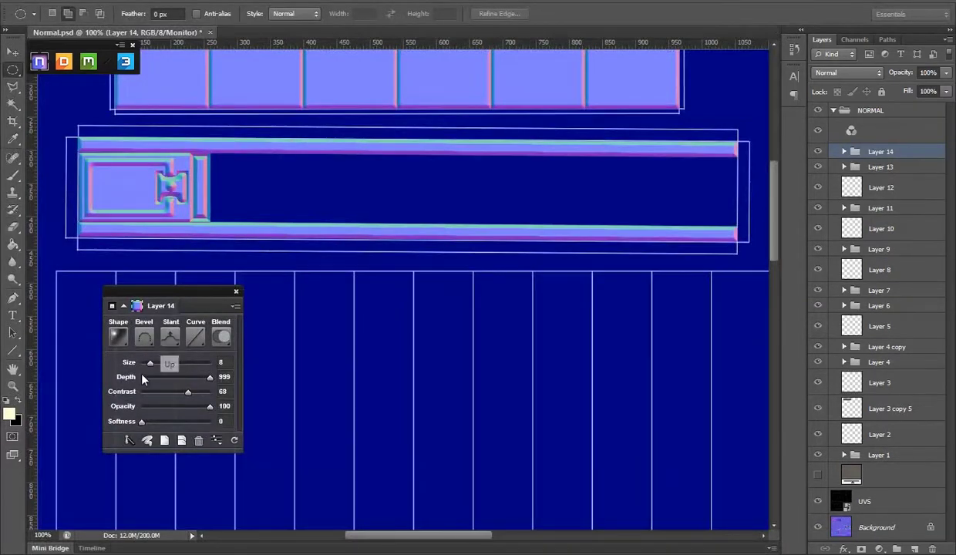
{"action": "left_click", "coordinate": [195, 336]}
{"action": "left_click", "coordinate": [139, 381]}
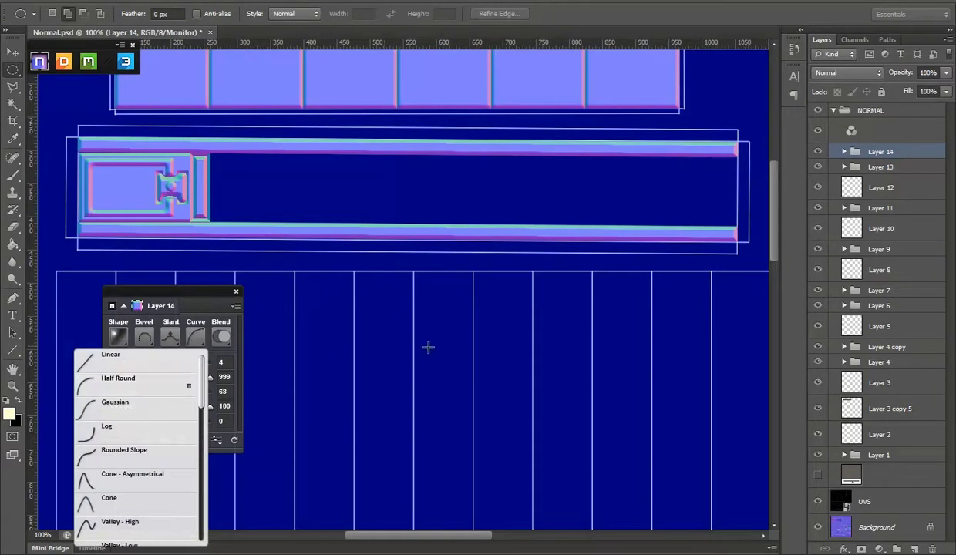
{"action": "left_click", "coordinate": [818, 501]}
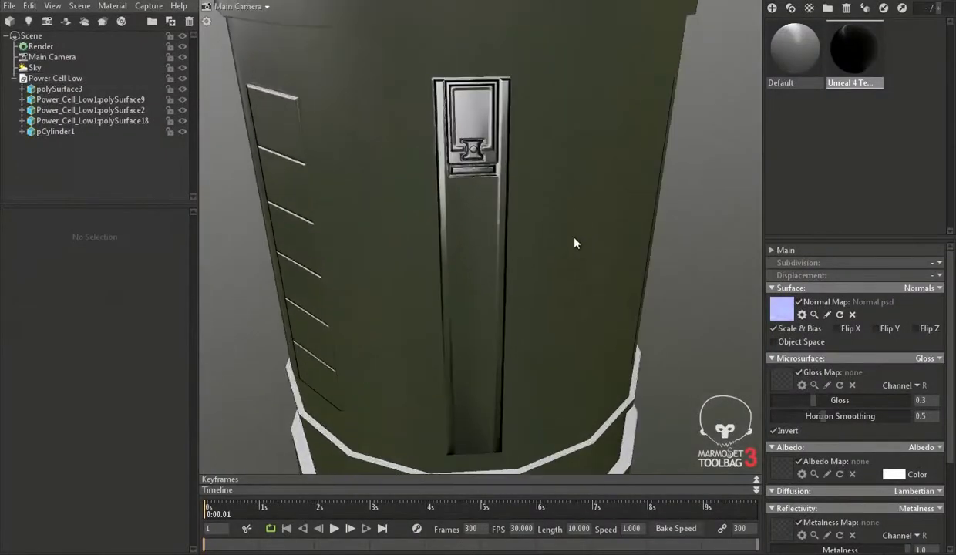
Step: Orbit the Marmoset view closer to inspect the emblem on the panel
{"action": "mouse_move", "coordinate": [574, 244]}
{"action": "left_mouse_down"}
{"action": "mouse_move", "coordinate": [499, 239]}
{"action": "mouse_move", "coordinate": [507, 269]}
{"action": "mouse_move", "coordinate": [537, 278]}
{"action": "mouse_move", "coordinate": [529, 262]}
{"action": "mouse_move", "coordinate": [580, 342]}
{"action": "mouse_move", "coordinate": [617, 252]}
{"action": "mouse_move", "coordinate": [525, 279]}
{"action": "left_mouse_up"}
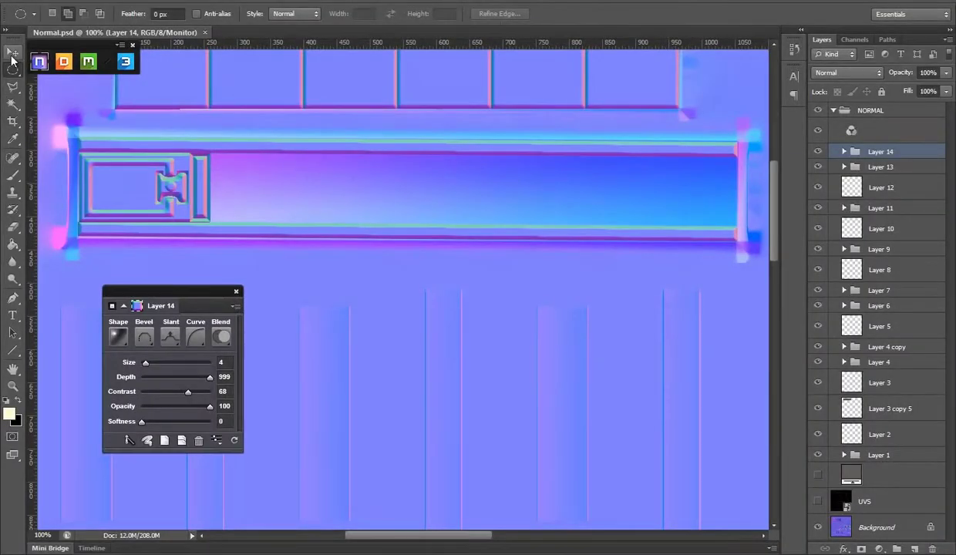
Step: Select the emblem's layers 6–14 and merge them into one layer
{"action": "left_click", "coordinate": [11, 56]}
{"action": "left_click", "coordinate": [855, 348]}
{"action": "left_click", "coordinate": [885, 329]}
{"action": "left_click", "coordinate": [879, 307]}
{"action": "left_click", "coordinate": [890, 154], "text": "shift"}
{"action": "right_click", "coordinate": [890, 154]}
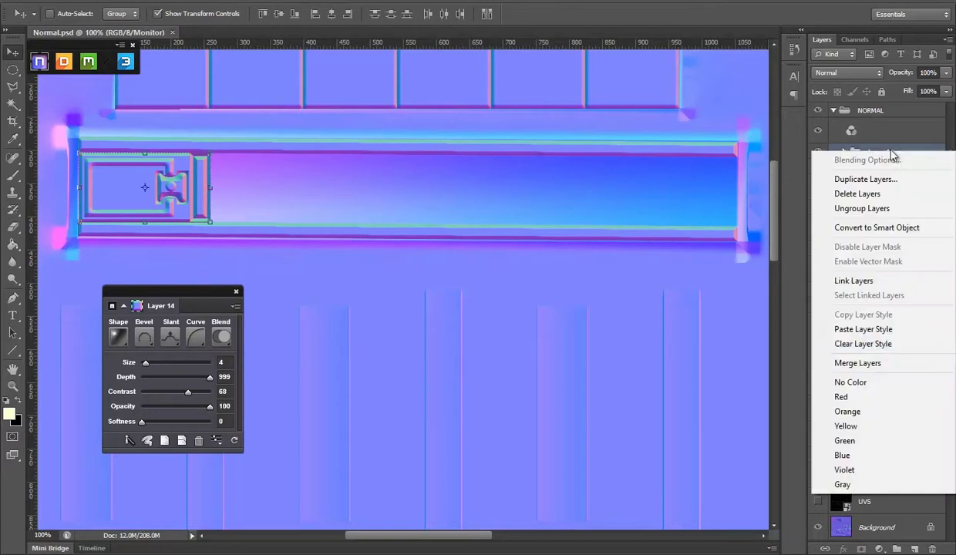
{"action": "left_click", "coordinate": [831, 353]}
Step: Alt-drag a copy of the emblem beside the original, trying and undoing a rotation and a flip
{"action": "left_click_drag", "start_coordinate": [135, 192], "coordinate": [267, 192]}
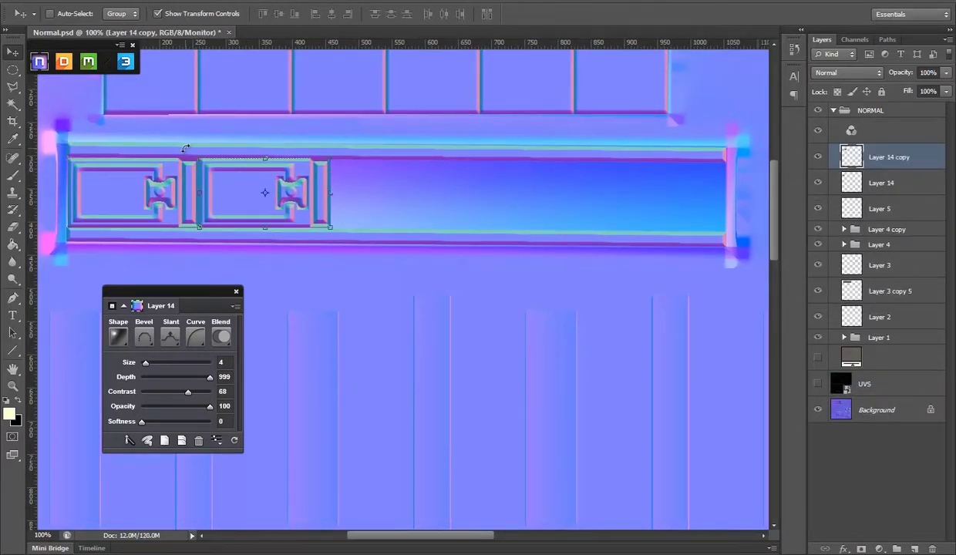
{"action": "left_click_drag", "start_coordinate": [185, 148], "coordinate": [426, 271]}
{"action": "key", "text": "Return"}
{"action": "scroll", "coordinate": [241, 187], "scroll_direction": "right", "scroll_amount": 2}
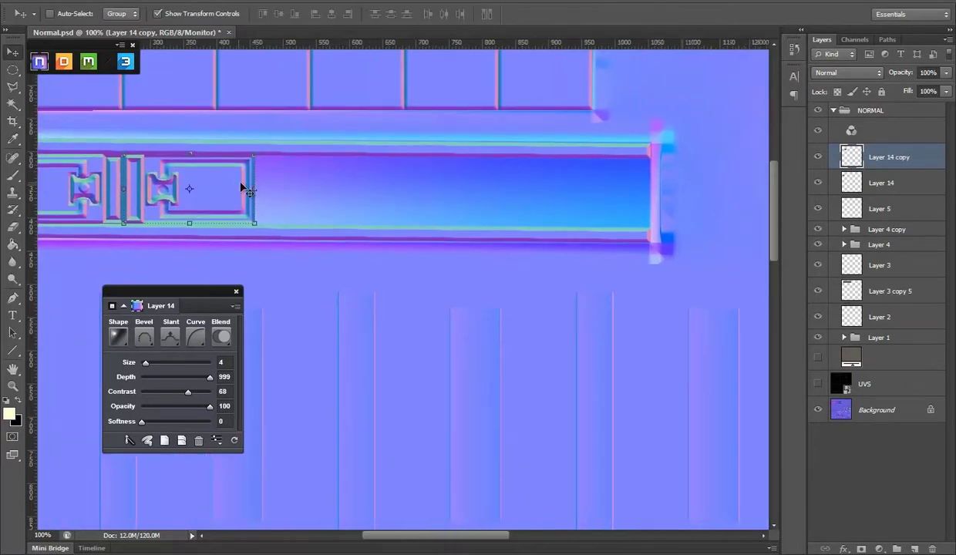
{"action": "left_click_drag", "start_coordinate": [219, 179], "coordinate": [276, 190]}
{"action": "key", "text": "ctrl+z"}
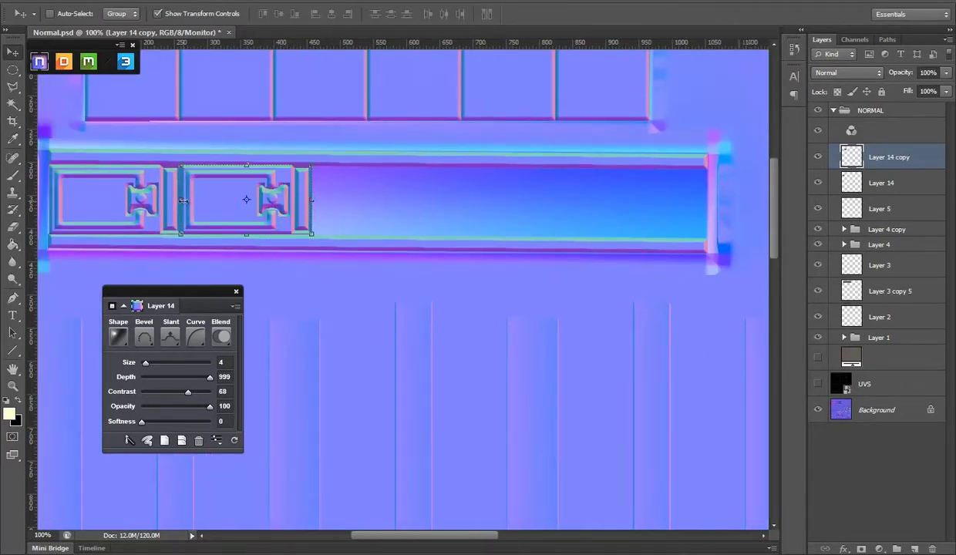
{"action": "left_click_drag", "start_coordinate": [183, 201], "coordinate": [501, 204]}
{"action": "key", "text": "ctrl+z"}
Step: Mirror the copy with W -100%, place it at the bar's right end, and save
{"action": "type", "text": "-100"}
{"action": "key", "text": "Return"}
{"action": "left_click_drag", "start_coordinate": [256, 201], "coordinate": [650, 199]}
{"action": "left_click_drag", "start_coordinate": [547, 198], "coordinate": [255, 211]}
{"action": "key", "text": "Return"}
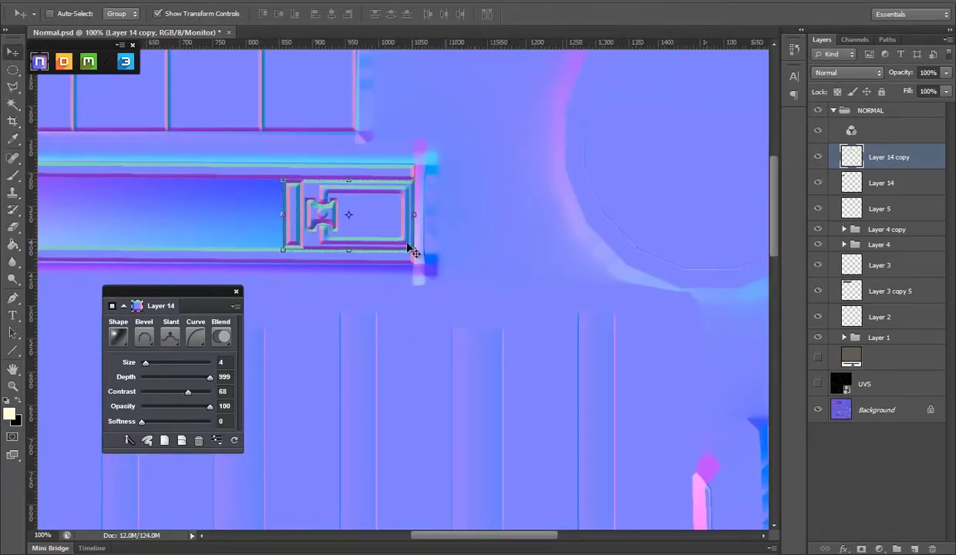
{"action": "key", "text": "ctrl+s"}
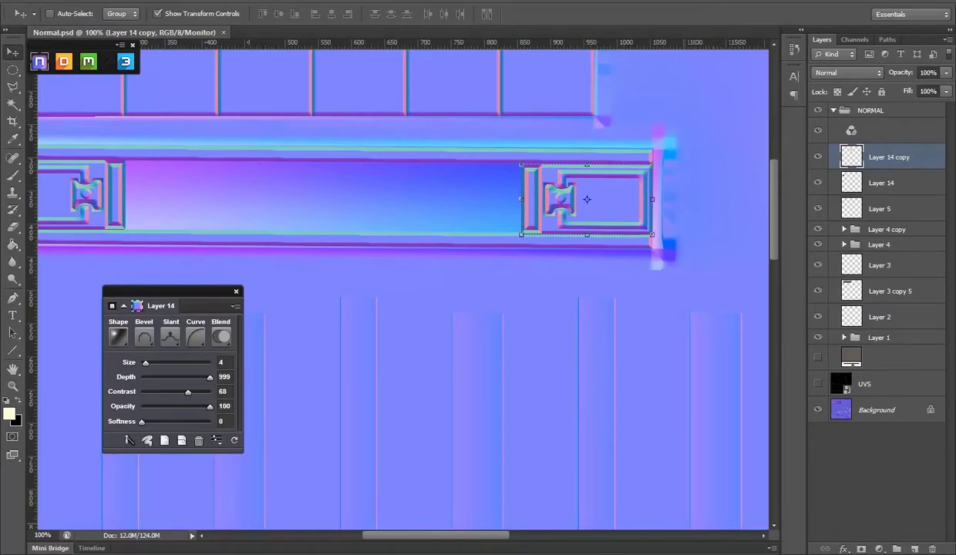
{"action": "key", "text": "alt+Tab"}
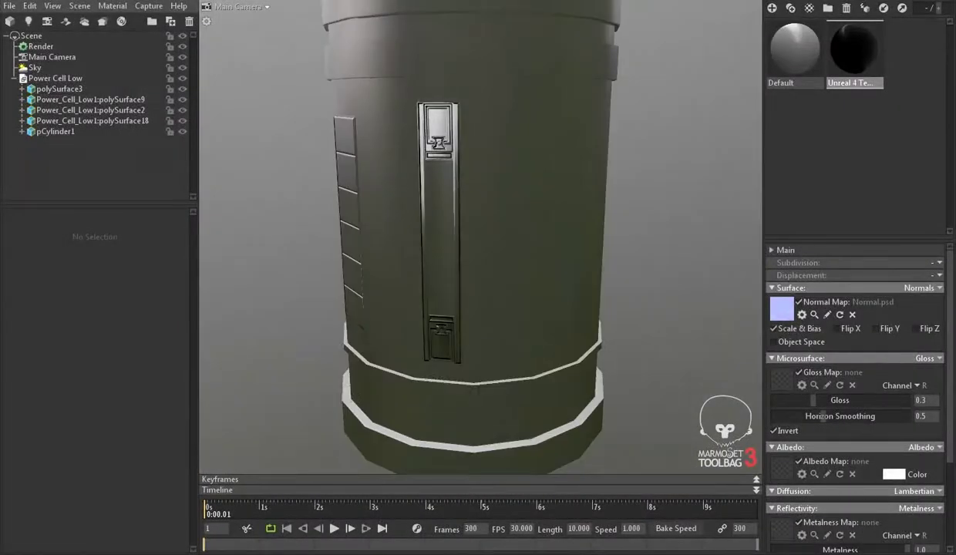
Step: Orbit the power cell to check both emblems, then zoom Photoshop into the octagonal cap's UVs
{"action": "key", "text": "alt+Tab"}
{"action": "key", "text": "alt+Tab"}
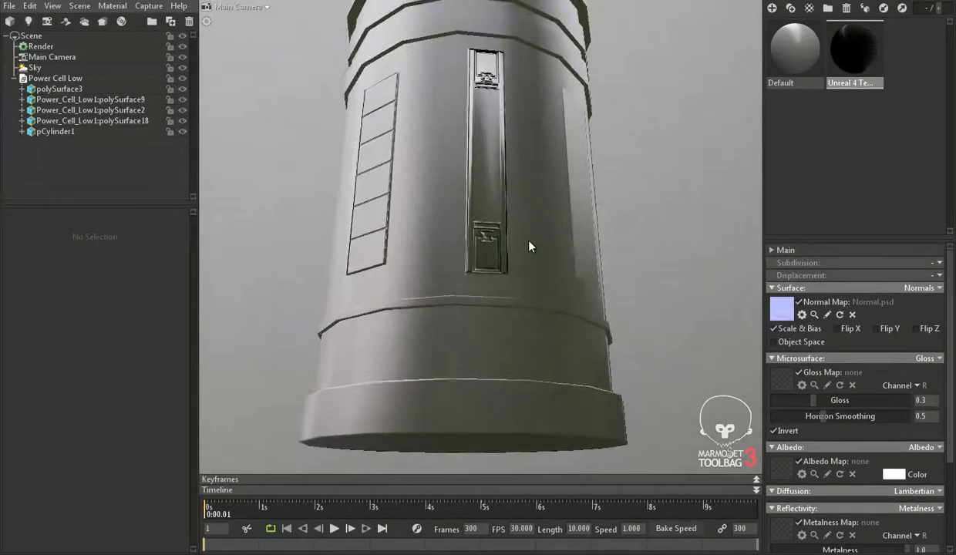
{"action": "mouse_move", "coordinate": [529, 247]}
{"action": "left_mouse_down"}
{"action": "mouse_move", "coordinate": [546, 337]}
{"action": "mouse_move", "coordinate": [480, 342]}
{"action": "mouse_move", "coordinate": [623, 325]}
{"action": "mouse_move", "coordinate": [531, 289]}
{"action": "mouse_move", "coordinate": [503, 237]}
{"action": "mouse_move", "coordinate": [523, 254]}
{"action": "mouse_move", "coordinate": [555, 246]}
{"action": "mouse_move", "coordinate": [567, 214]}
{"action": "mouse_move", "coordinate": [570, 258]}
{"action": "mouse_move", "coordinate": [517, 378]}
{"action": "left_mouse_up"}
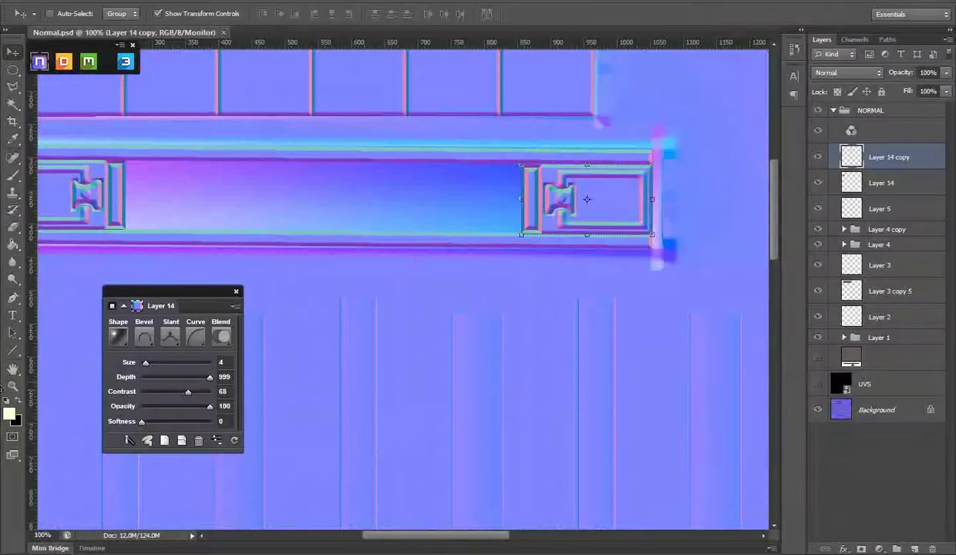
{"action": "key", "text": "z"}
{"action": "left_click", "coordinate": [465, 245]}
{"action": "left_click", "coordinate": [352, 241]}
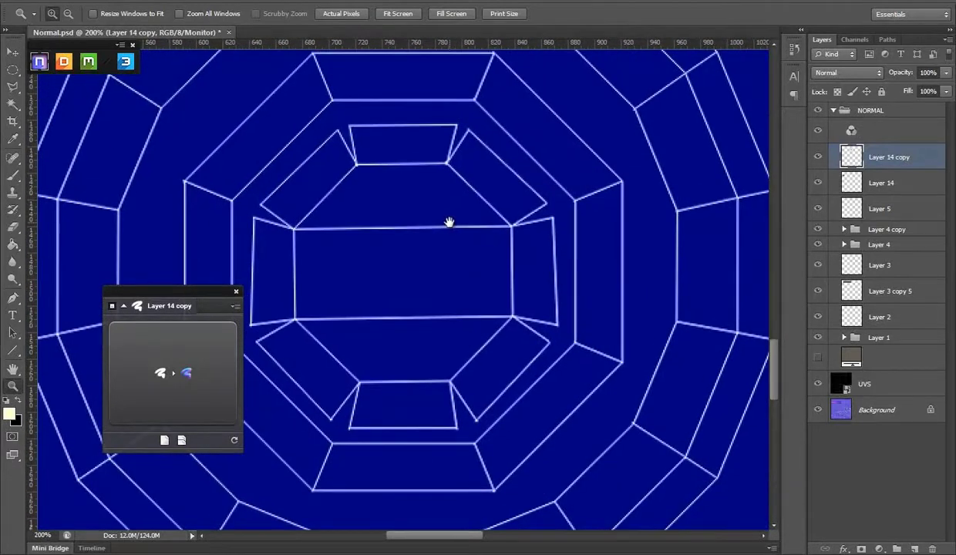
Step: On a new layer, bevel a central disc on the octagonal cap with a Groove edge
{"action": "key", "text": "ctrl+shift+alt+n"}
{"action": "left_click_drag", "start_coordinate": [412, 327], "coordinate": [394, 342]}
{"action": "key", "text": "m"}
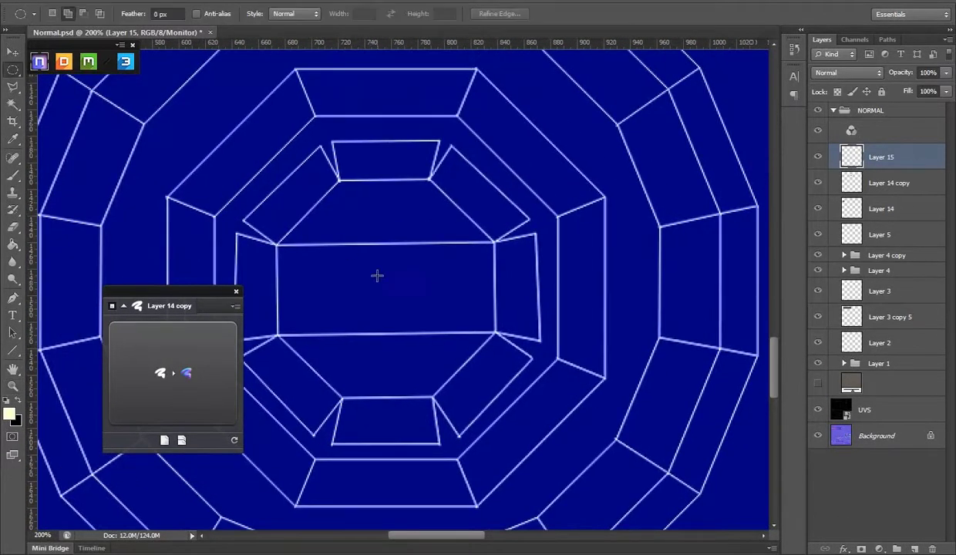
{"action": "left_click_drag", "start_coordinate": [440, 393], "coordinate": [448, 365]}
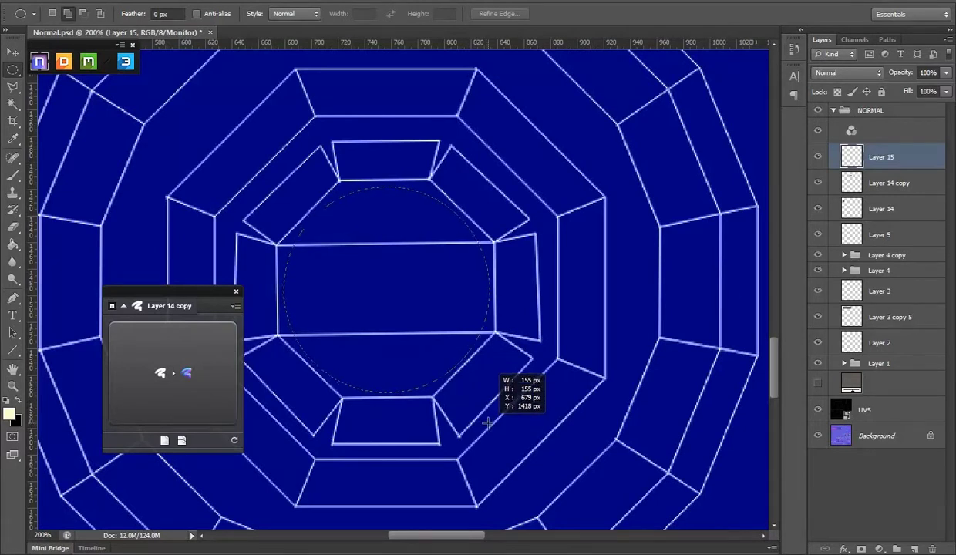
{"action": "left_click", "coordinate": [224, 383]}
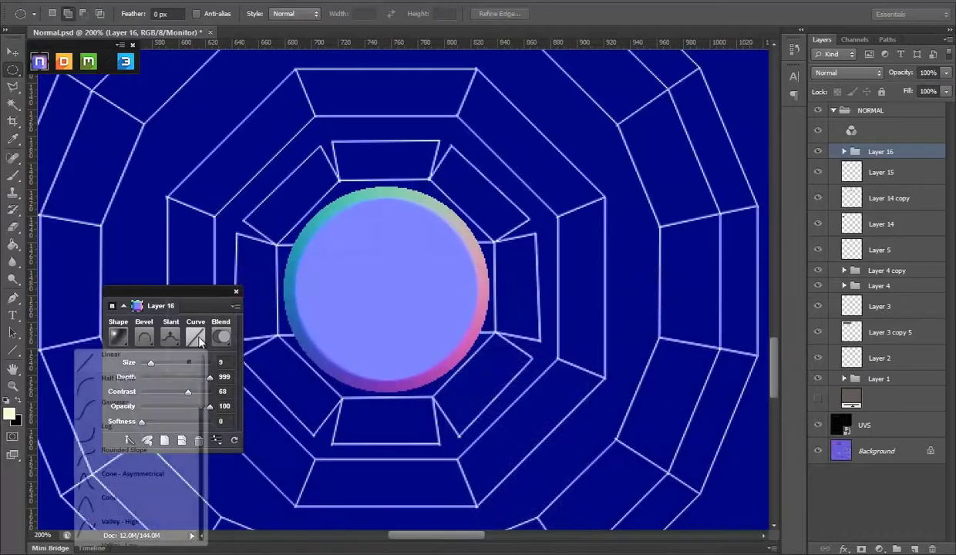
{"action": "left_click", "coordinate": [83, 427]}
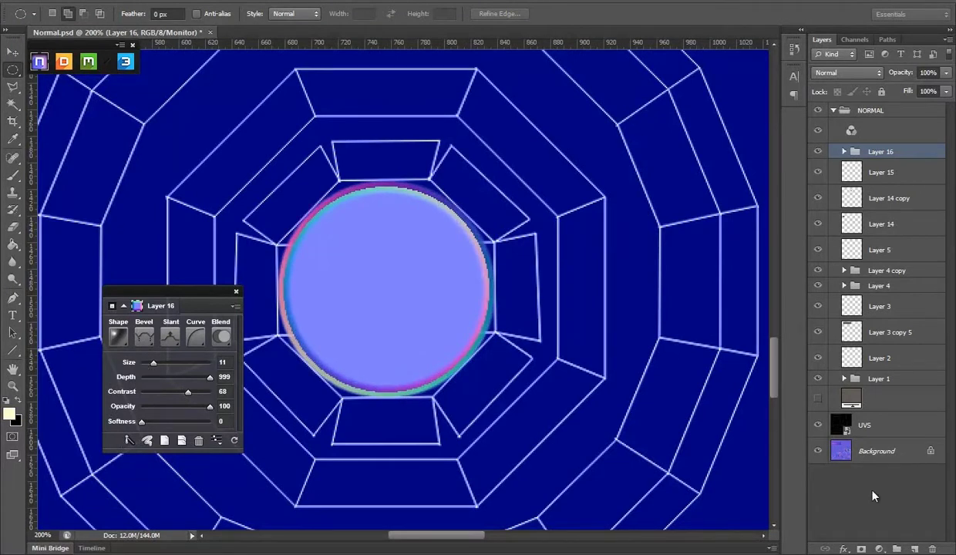
Step: On another layer, bevel a smaller inner circle with Half Round slant and size 22
{"action": "left_click", "coordinate": [913, 549]}
{"action": "left_click_drag", "start_coordinate": [451, 391], "coordinate": [458, 377]}
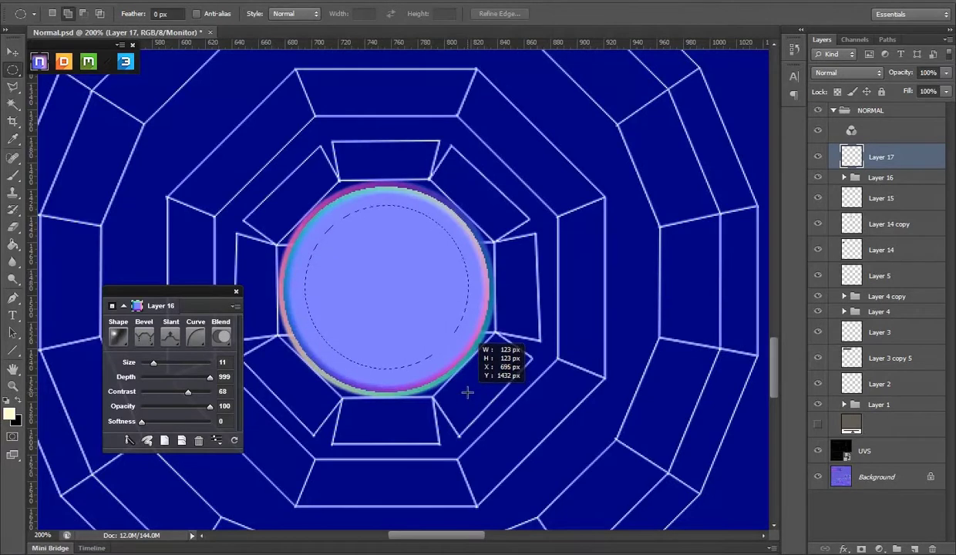
{"action": "left_click_drag", "start_coordinate": [468, 393], "coordinate": [468, 393]}
{"action": "left_click", "coordinate": [187, 373]}
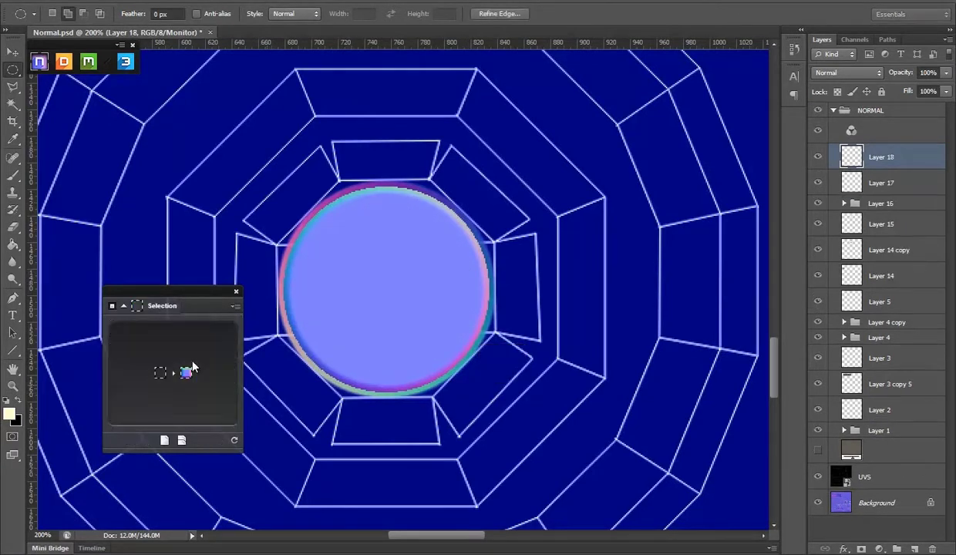
{"action": "left_click", "coordinate": [180, 346]}
{"action": "left_click", "coordinate": [120, 370]}
{"action": "left_click_drag", "start_coordinate": [150, 362], "coordinate": [164, 364]}
Step: Try several bevel profiles, hide the UVS layer, and widen the bevel into a full dome
{"action": "left_click", "coordinate": [144, 336]}
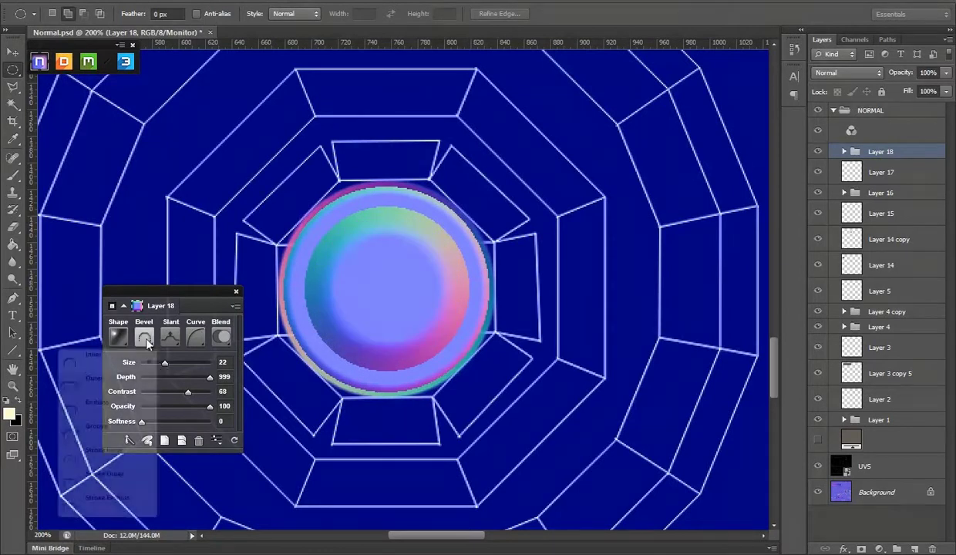
{"action": "left_click", "coordinate": [128, 357]}
{"action": "left_click", "coordinate": [817, 466]}
{"action": "left_click", "coordinate": [145, 337]}
{"action": "left_click", "coordinate": [97, 423]}
{"action": "left_click", "coordinate": [145, 337]}
{"action": "left_click", "coordinate": [99, 451]}
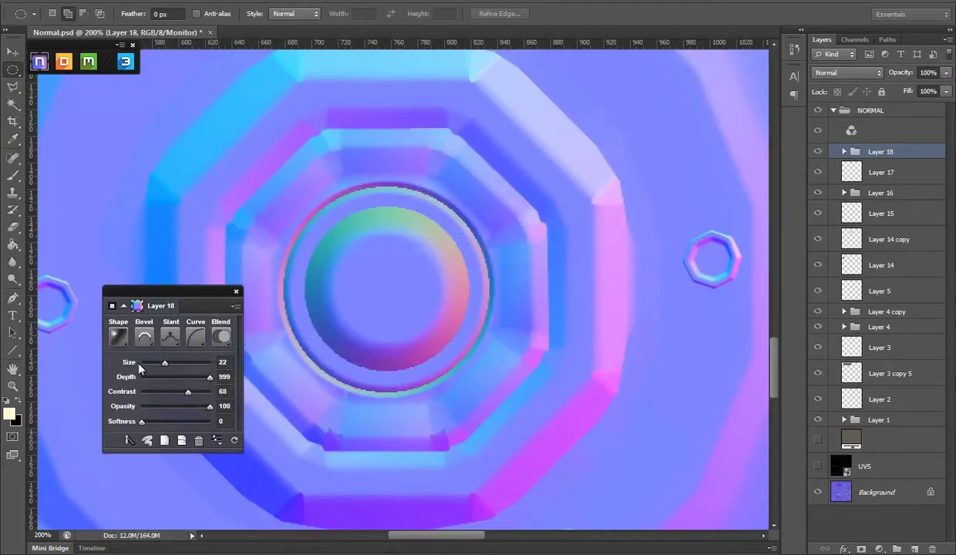
{"action": "left_click_drag", "start_coordinate": [171, 367], "coordinate": [199, 370]}
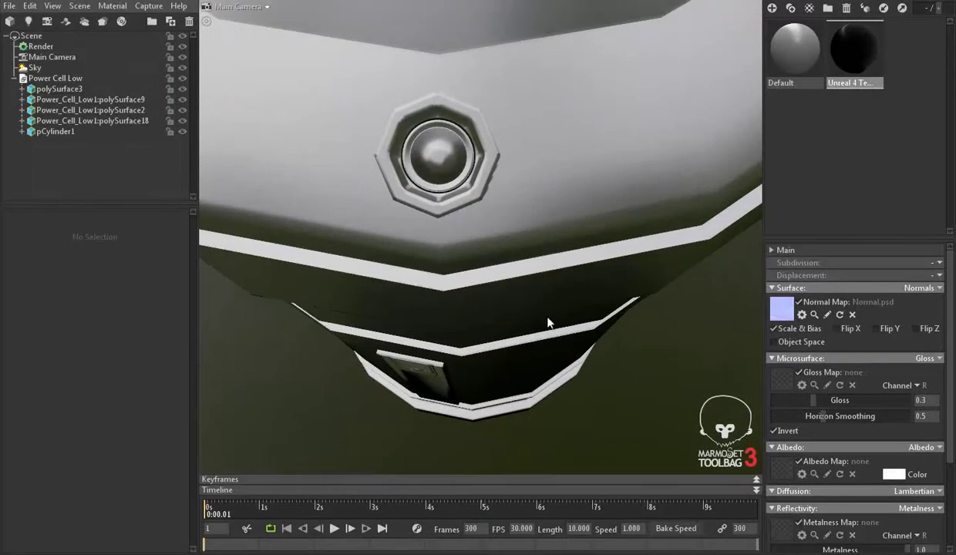
{"action": "mouse_move", "coordinate": [548, 323]}
{"action": "left_mouse_down"}
{"action": "mouse_move", "coordinate": [484, 362]}
{"action": "mouse_move", "coordinate": [451, 300]}
{"action": "mouse_move", "coordinate": [463, 224]}
{"action": "mouse_move", "coordinate": [533, 228]}
{"action": "mouse_move", "coordinate": [524, 278]}
{"action": "mouse_move", "coordinate": [478, 286]}
{"action": "mouse_move", "coordinate": [463, 196]}
{"action": "mouse_move", "coordinate": [427, 239]}
{"action": "mouse_move", "coordinate": [459, 248]}
{"action": "mouse_move", "coordinate": [456, 209]}
{"action": "mouse_move", "coordinate": [444, 277]}
{"action": "left_mouse_up"}
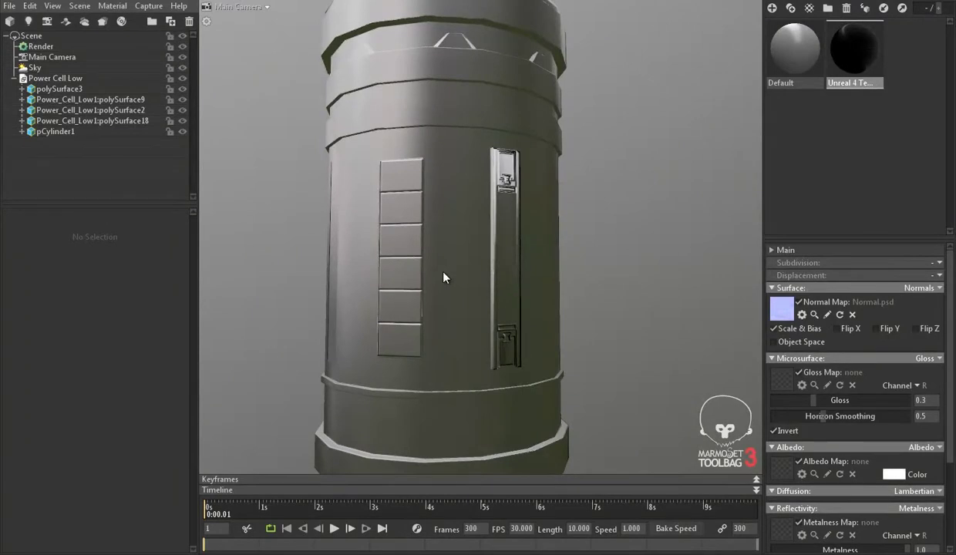
Step: Tilt the Marmoset power cell to show its top cap, then zoom out the normal map with UV overlay
{"action": "mouse_move", "coordinate": [444, 278]}
{"action": "left_mouse_down"}
{"action": "mouse_move", "coordinate": [459, 296]}
{"action": "mouse_move", "coordinate": [422, 352]}
{"action": "mouse_move", "coordinate": [464, 303]}
{"action": "left_mouse_up"}
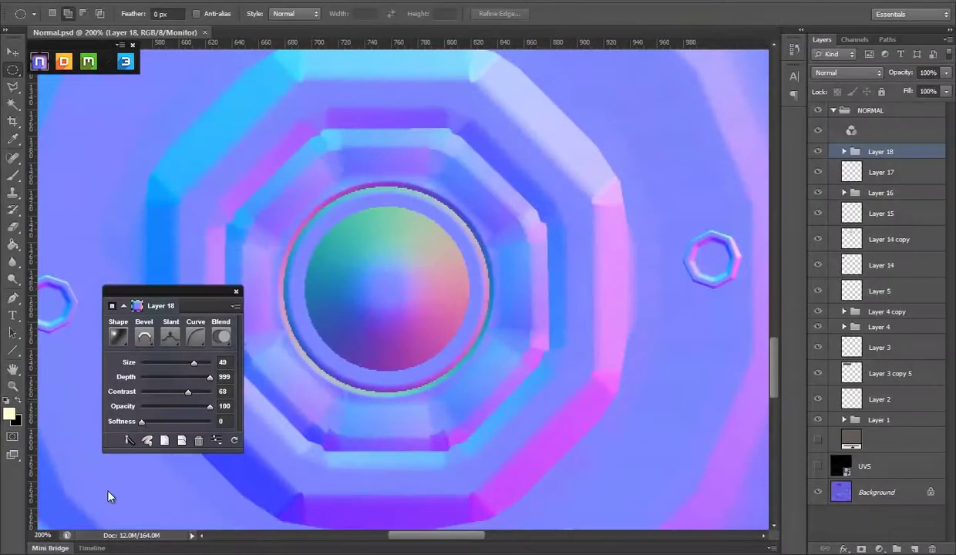
{"action": "key", "text": "z"}
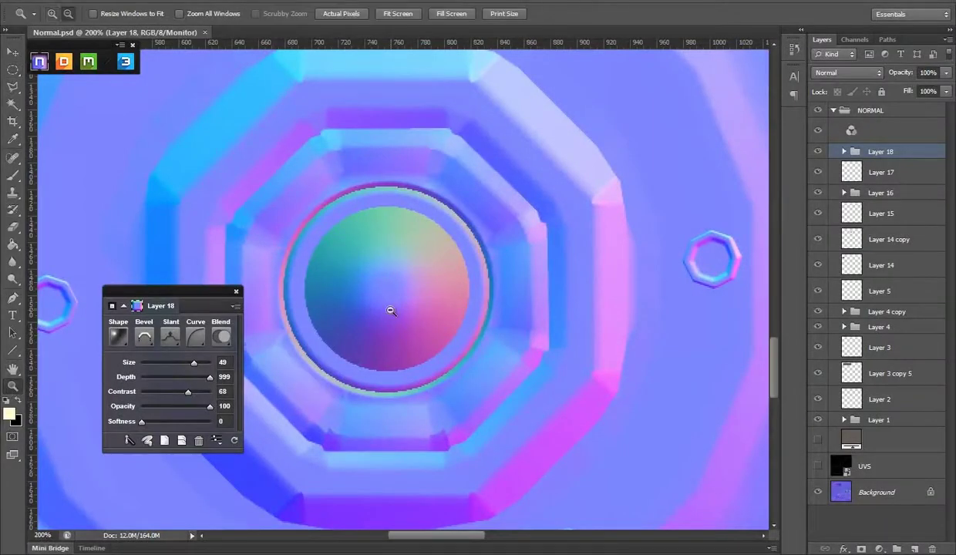
{"action": "left_click", "coordinate": [392, 316], "text": "alt"}
{"action": "left_click", "coordinate": [817, 466]}
Step: Orbit the Maya cylinder and enlarge the UV Editor to study the strips and circles
{"action": "left_click_drag", "start_coordinate": [425, 293], "coordinate": [455, 393]}
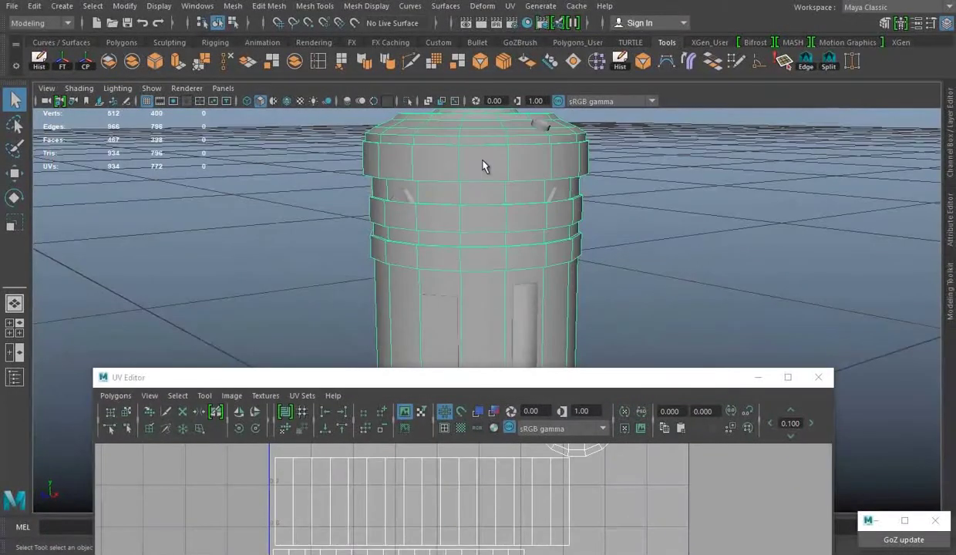
{"action": "left_click_drag", "start_coordinate": [480, 170], "coordinate": [522, 186]}
{"action": "right_click", "coordinate": [523, 186]}
{"action": "left_click_drag", "start_coordinate": [628, 135], "coordinate": [491, 207]}
{"action": "right_click", "coordinate": [502, 181]}
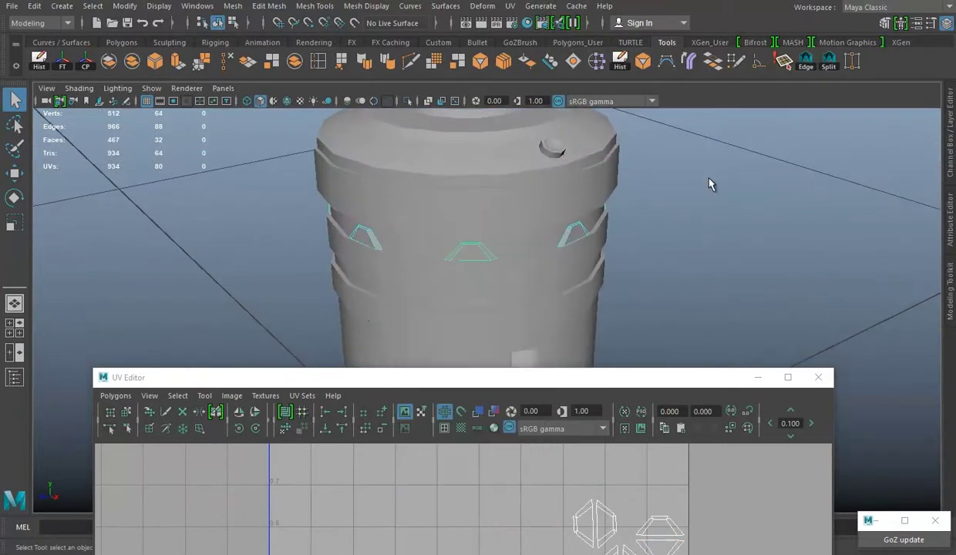
{"action": "left_click_drag", "start_coordinate": [466, 377], "coordinate": [482, 112]}
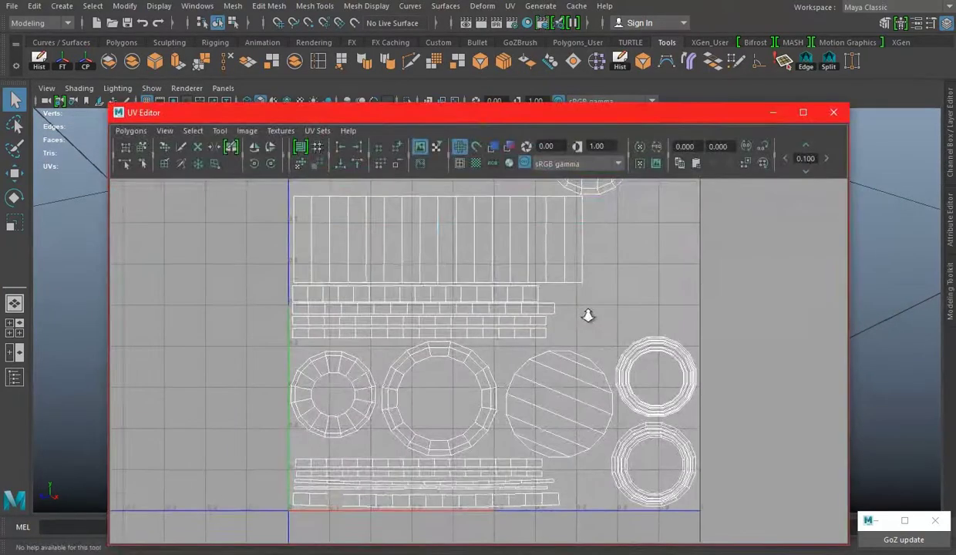
{"action": "scroll", "coordinate": [593, 385], "scroll_direction": "up", "scroll_amount": 2}
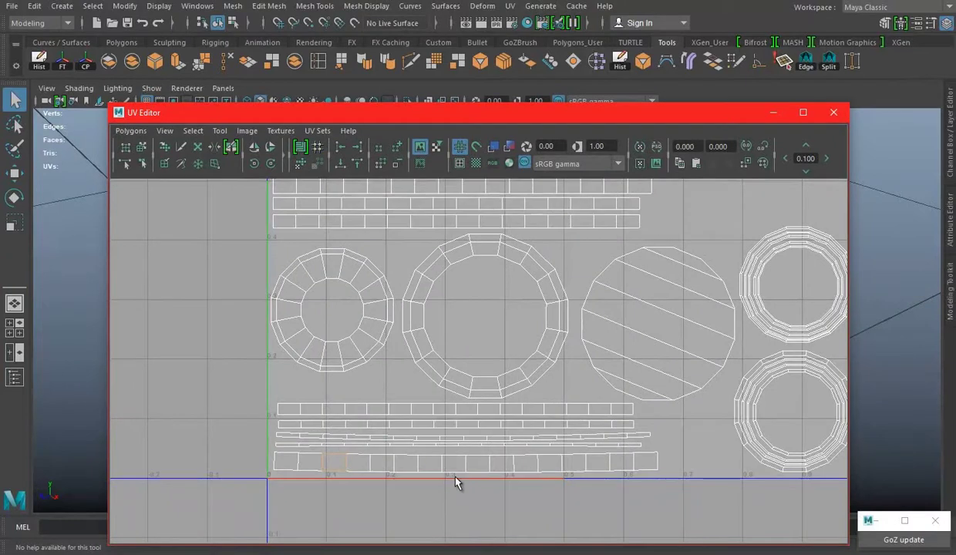
Step: Flip between the concept reference image, the Maya UV layout and the Normal.psd map
{"action": "key", "text": "alt+Tab"}
{"action": "key", "text": "alt+Tab"}
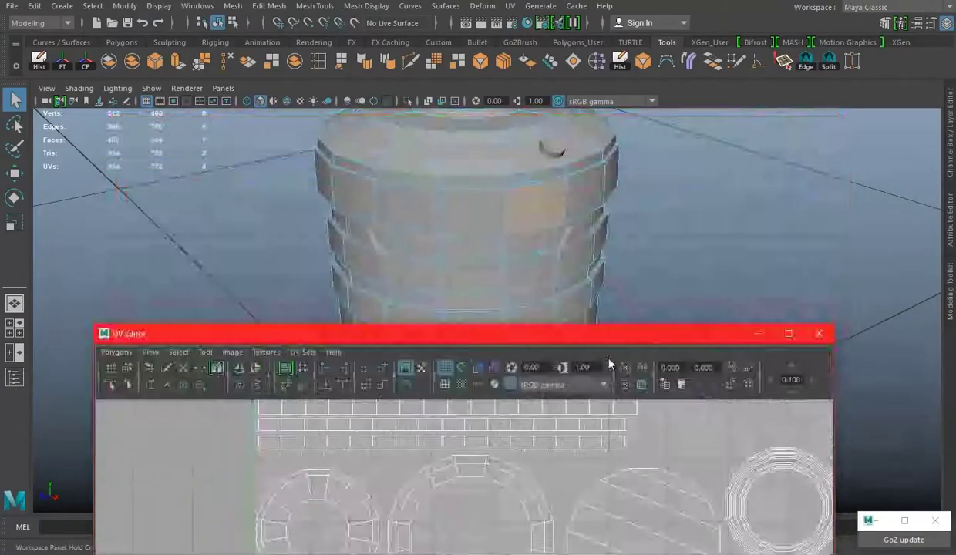
{"action": "key", "text": "alt+Tab"}
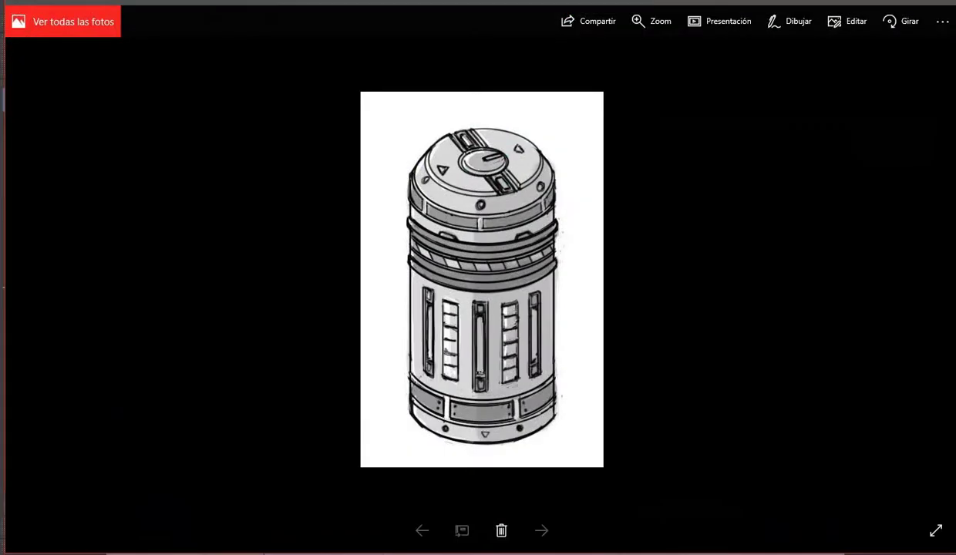
{"action": "key", "text": "alt+Tab"}
{"action": "key", "text": "alt+Tab"}
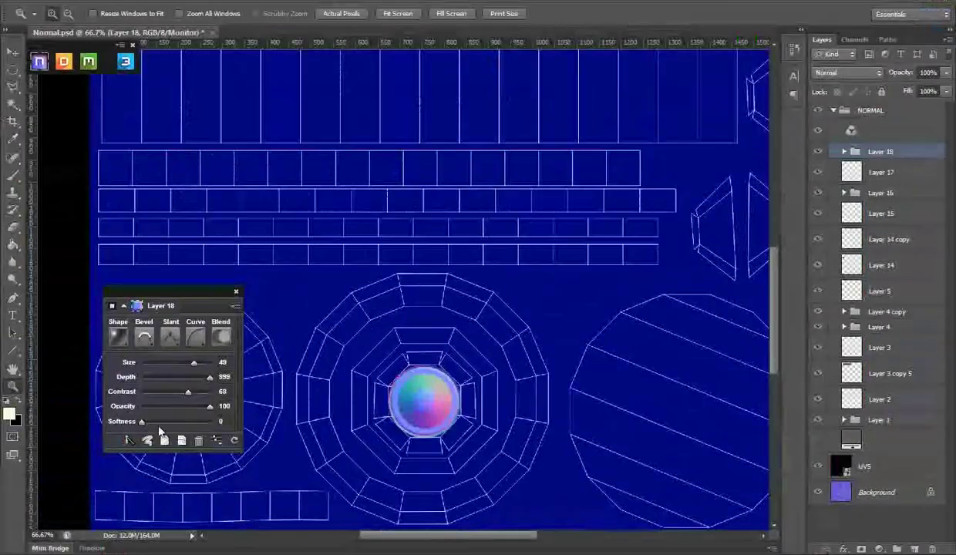
{"action": "key", "text": "alt+Tab"}
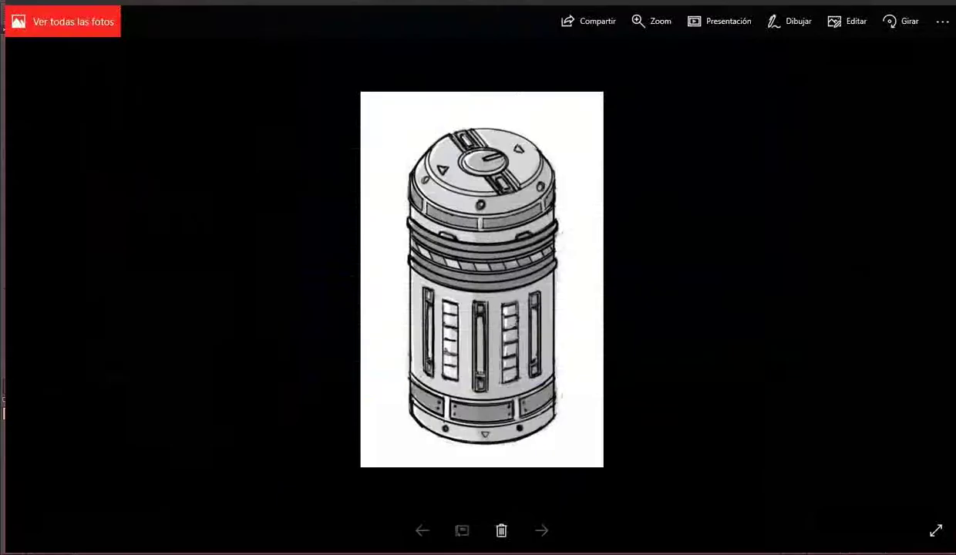
{"action": "key", "text": "alt+Tab"}
Step: Marquee a plate on a new layer and give it a chiseled NDo bevel of size 11
{"action": "left_click", "coordinate": [915, 549]}
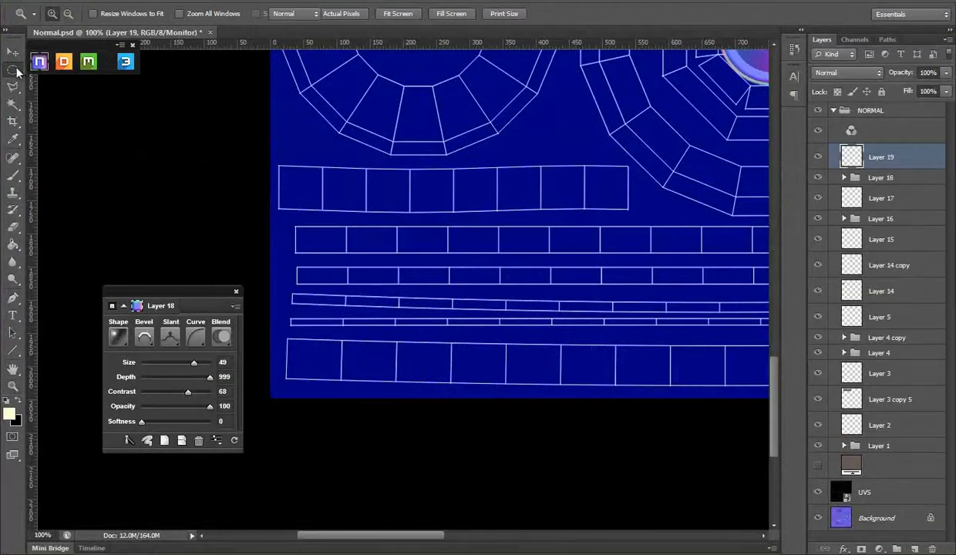
{"action": "left_click", "coordinate": [13, 69]}
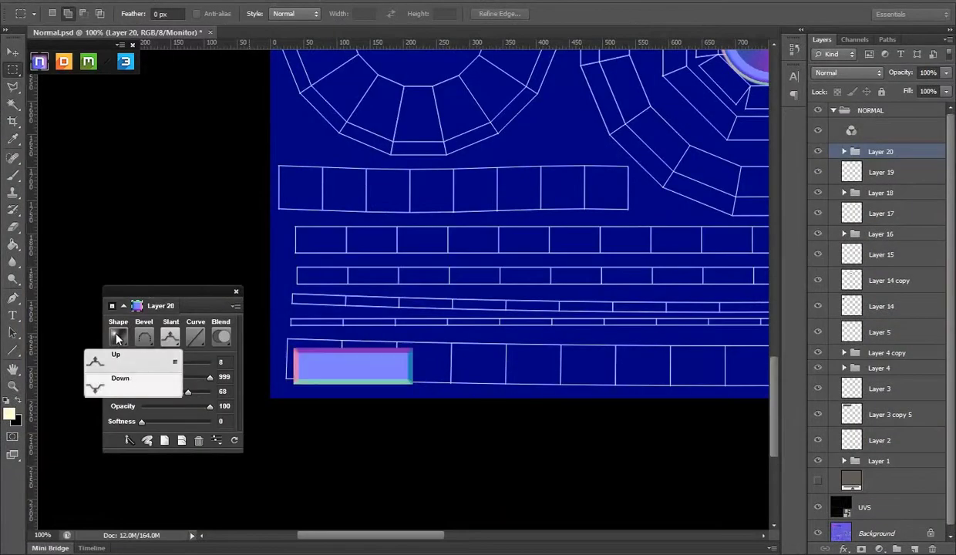
{"action": "left_click", "coordinate": [108, 358]}
{"action": "left_click", "coordinate": [112, 375]}
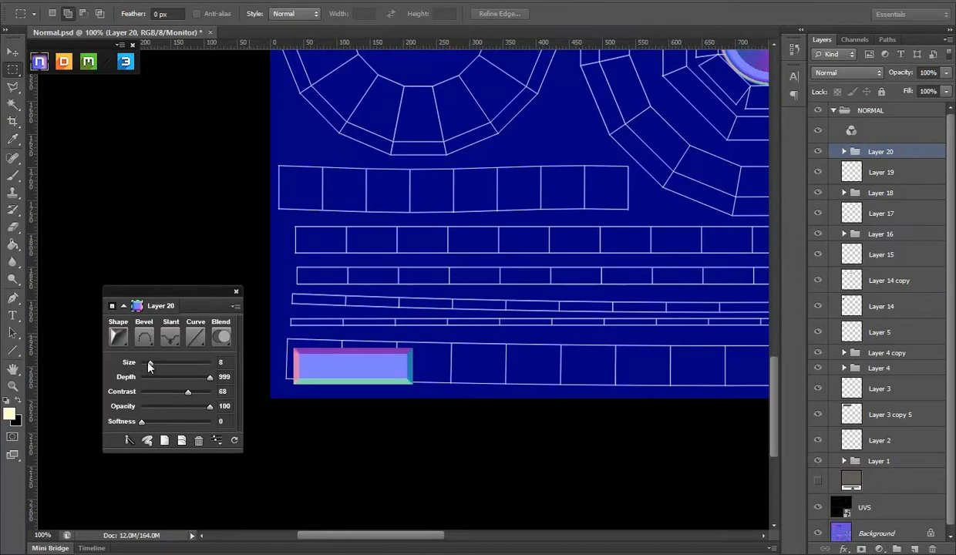
{"action": "left_click_drag", "start_coordinate": [154, 365], "coordinate": [151, 366]}
Step: Choose a bevel curve preset and set the plate's slant to Up
{"action": "left_click", "coordinate": [195, 336]}
{"action": "left_click", "coordinate": [163, 380]}
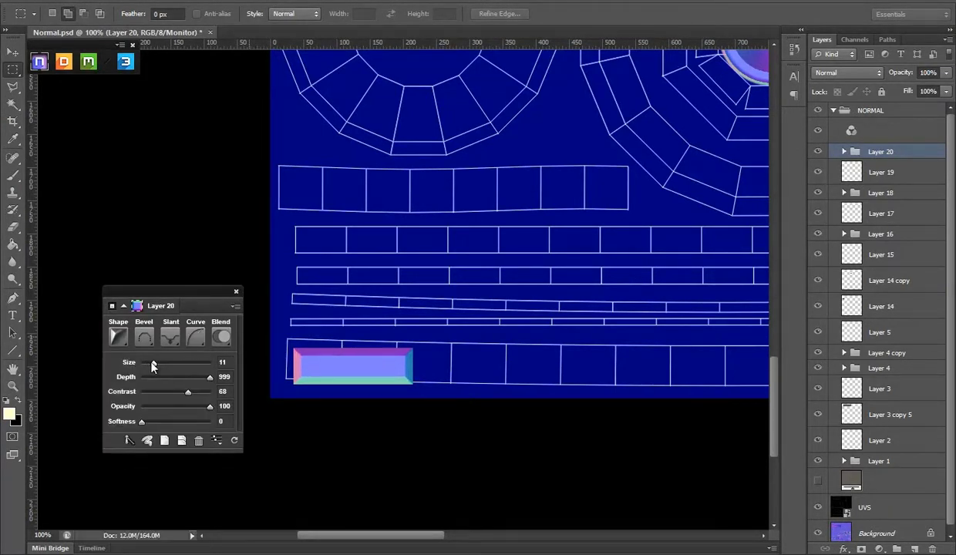
{"action": "left_click", "coordinate": [196, 336]}
{"action": "left_click", "coordinate": [130, 452]}
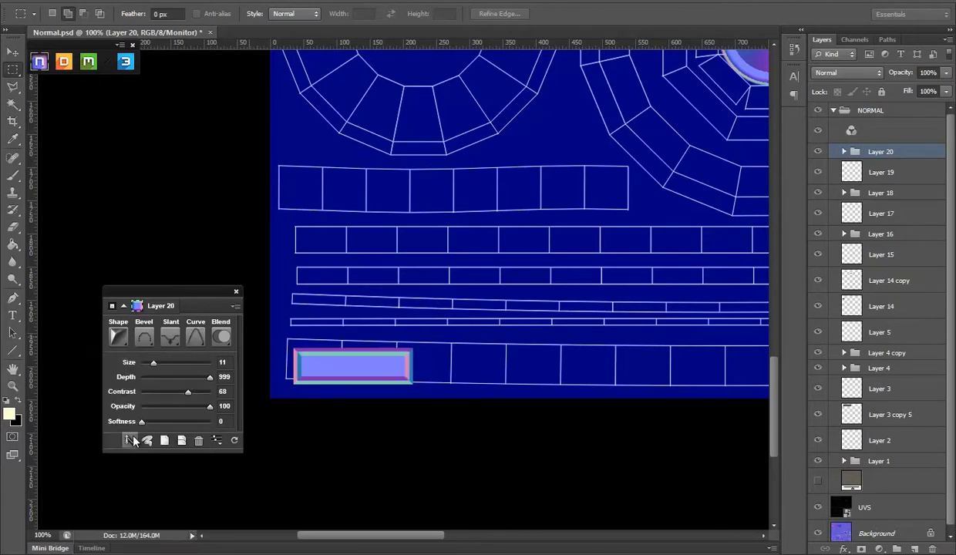
{"action": "left_click", "coordinate": [144, 337]}
{"action": "left_click", "coordinate": [124, 377]}
{"action": "left_click", "coordinate": [147, 336]}
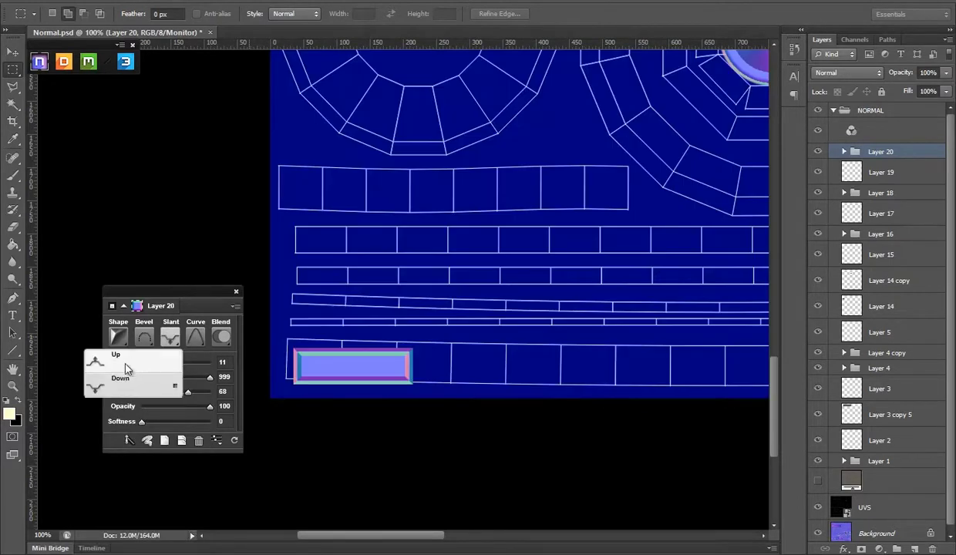
{"action": "left_click", "coordinate": [116, 361]}
Step: Narrow the plate from its right edge and reposition it inside its panel
{"action": "key", "text": "v"}
{"action": "left_click_drag", "start_coordinate": [402, 353], "coordinate": [402, 348]}
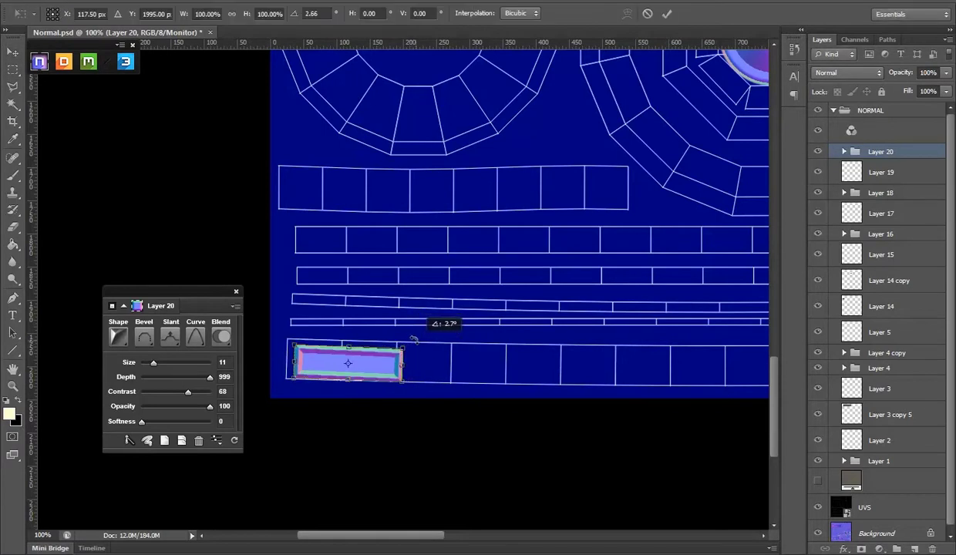
{"action": "key", "text": "Return"}
{"action": "left_click_drag", "start_coordinate": [457, 344], "coordinate": [408, 345]}
{"action": "left_click_drag", "start_coordinate": [351, 351], "coordinate": [527, 351]}
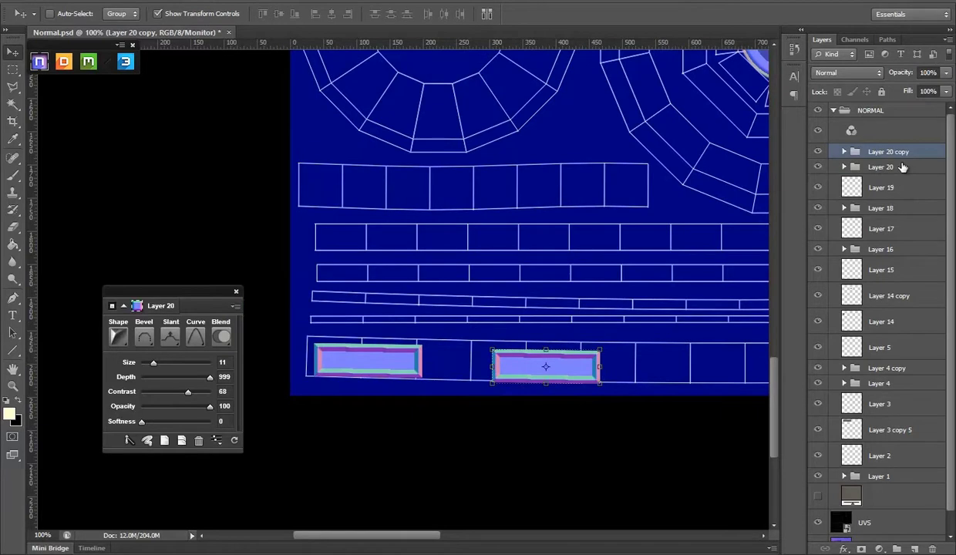
{"action": "key", "text": "ctrl+z"}
{"action": "left_click_drag", "start_coordinate": [405, 363], "coordinate": [425, 369]}
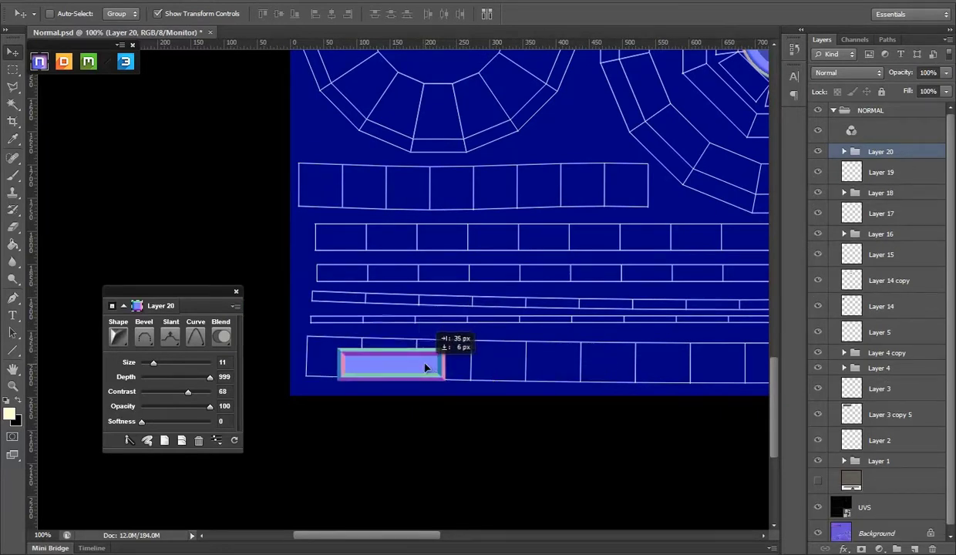
Step: Alt-drag four copies of the plate into further panels along the bottom strip
{"action": "scroll", "coordinate": [486, 347], "scroll_direction": "right", "scroll_amount": 1}
{"action": "scroll", "coordinate": [331, 348], "scroll_direction": "right", "scroll_amount": 1}
{"action": "mouse_move", "coordinate": [330, 348]}
{"action": "left_mouse_down"}
{"action": "mouse_move", "coordinate": [491, 356]}
{"action": "mouse_move", "coordinate": [503, 341]}
{"action": "left_mouse_up"}
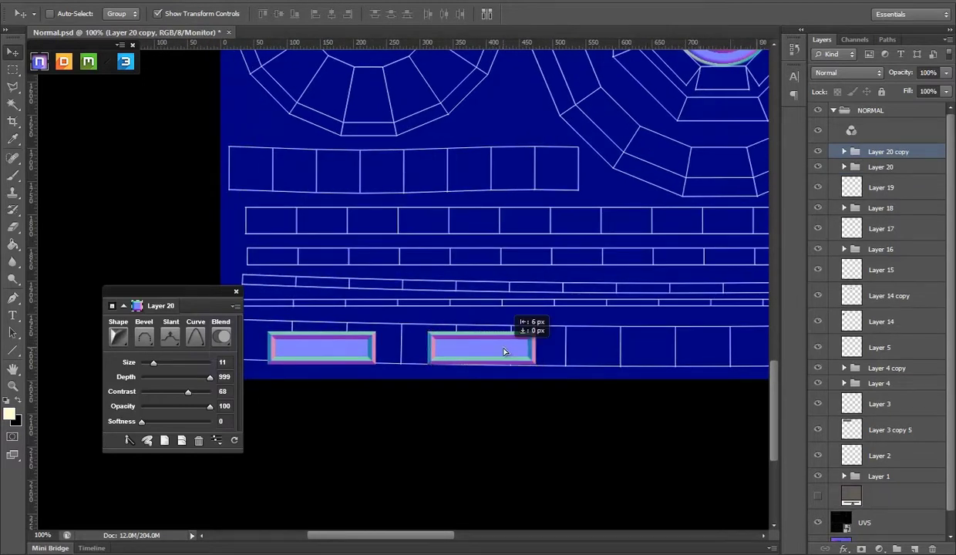
{"action": "scroll", "coordinate": [503, 342], "scroll_direction": "right", "scroll_amount": 1}
{"action": "left_click_drag", "start_coordinate": [350, 341], "coordinate": [553, 346]}
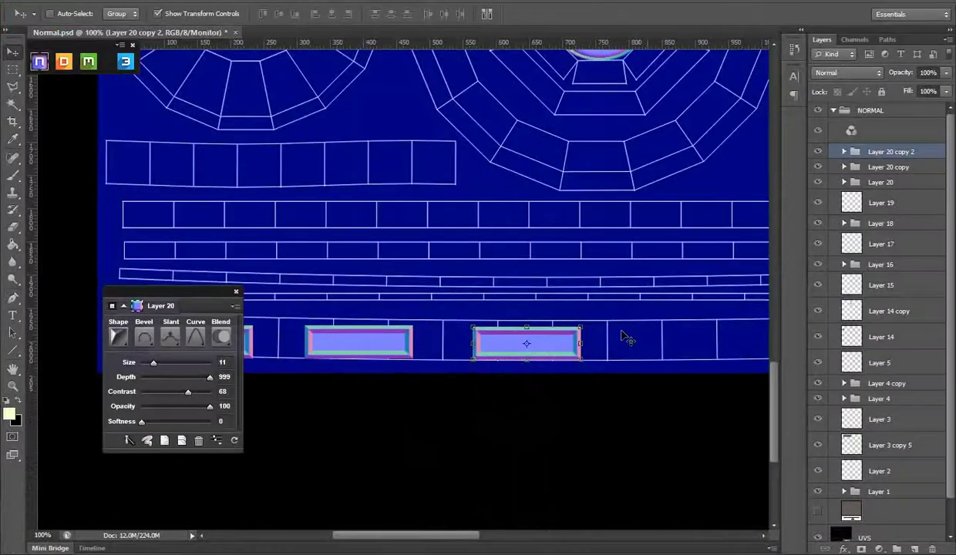
{"action": "left_click_drag", "start_coordinate": [643, 328], "coordinate": [504, 342]}
{"action": "mouse_move", "coordinate": [421, 347]}
{"action": "left_mouse_down"}
{"action": "mouse_move", "coordinate": [614, 349]}
{"action": "mouse_move", "coordinate": [586, 359]}
{"action": "left_mouse_up"}
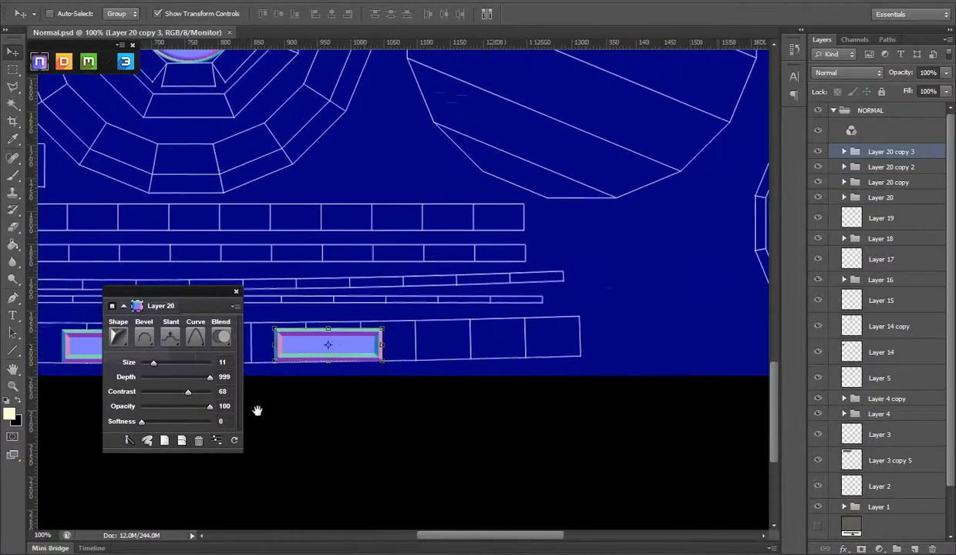
{"action": "mouse_move", "coordinate": [256, 410]}
{"action": "left_mouse_down"}
{"action": "mouse_move", "coordinate": [536, 383]}
{"action": "mouse_move", "coordinate": [538, 394]}
{"action": "left_mouse_up"}
Step: Add a fifth plate copy, zoom in, and tilt and nudge it to match the slanted strip
{"action": "left_click", "coordinate": [12, 385]}
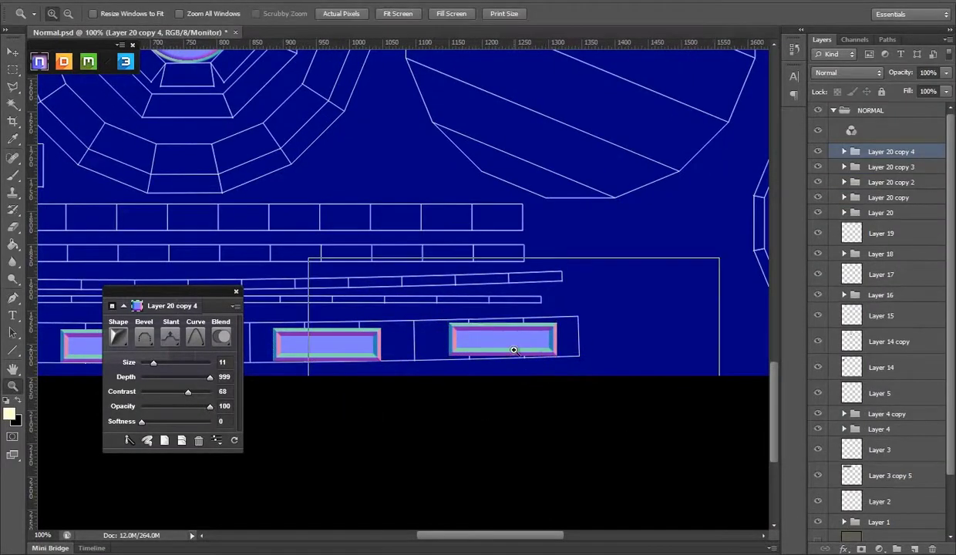
{"action": "left_click", "coordinate": [506, 327]}
{"action": "left_click", "coordinate": [527, 356]}
{"action": "left_click", "coordinate": [12, 56]}
{"action": "left_click_drag", "start_coordinate": [296, 254], "coordinate": [297, 262]}
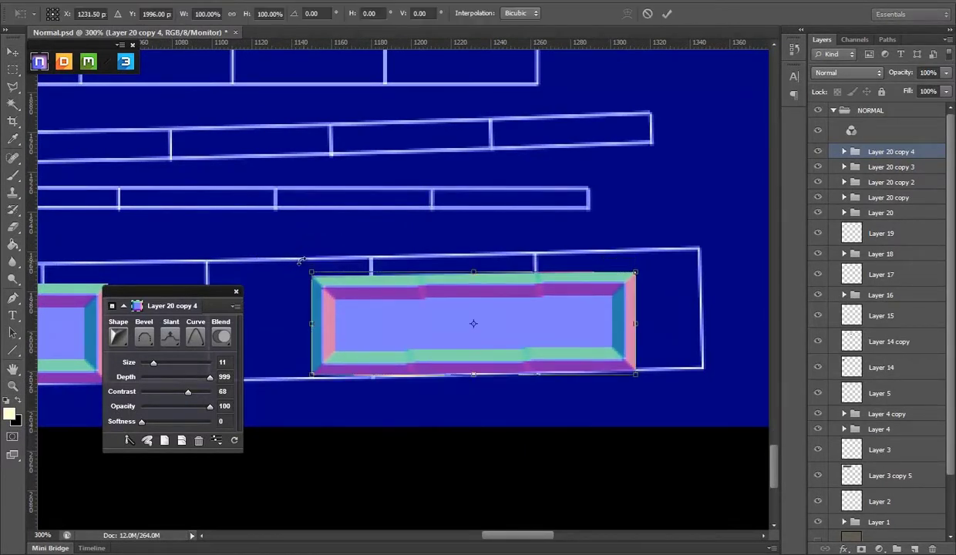
{"action": "key", "text": "Return"}
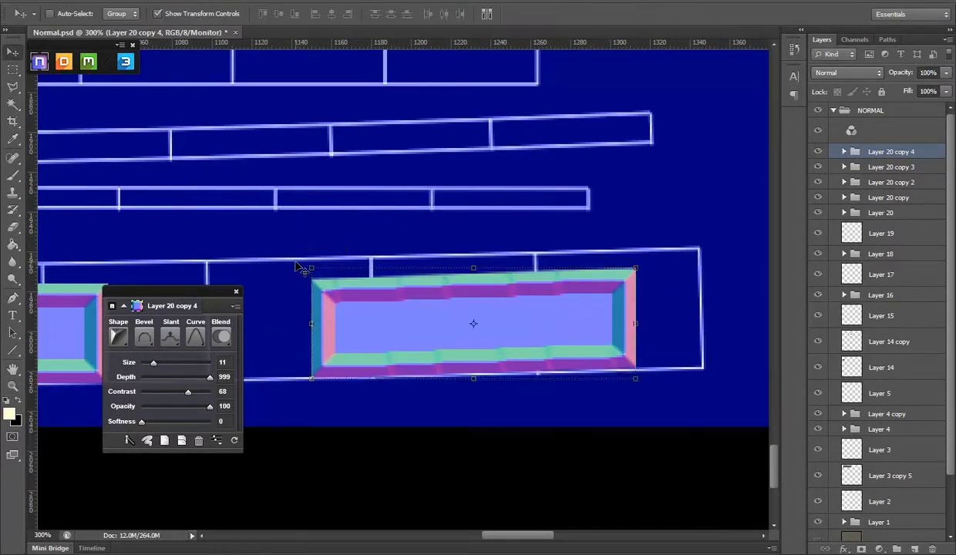
{"action": "left_click_drag", "start_coordinate": [630, 253], "coordinate": [646, 255]}
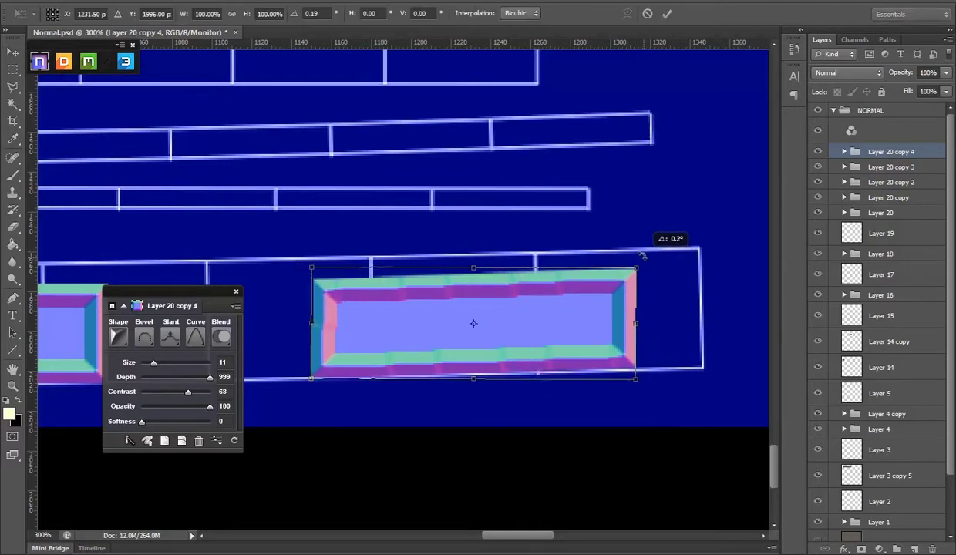
{"action": "key", "text": "Escape"}
{"action": "key", "text": "Down"}
{"action": "key", "text": "Down"}
{"action": "key", "text": "Down"}
{"action": "key", "text": "Down"}
{"action": "key", "text": "Down"}
{"action": "key", "text": "Down"}
Step: Check the plates on the Marmoset power cell, then nudge the plate down to fit
{"action": "key", "text": "Down"}
{"action": "key", "text": "Down"}
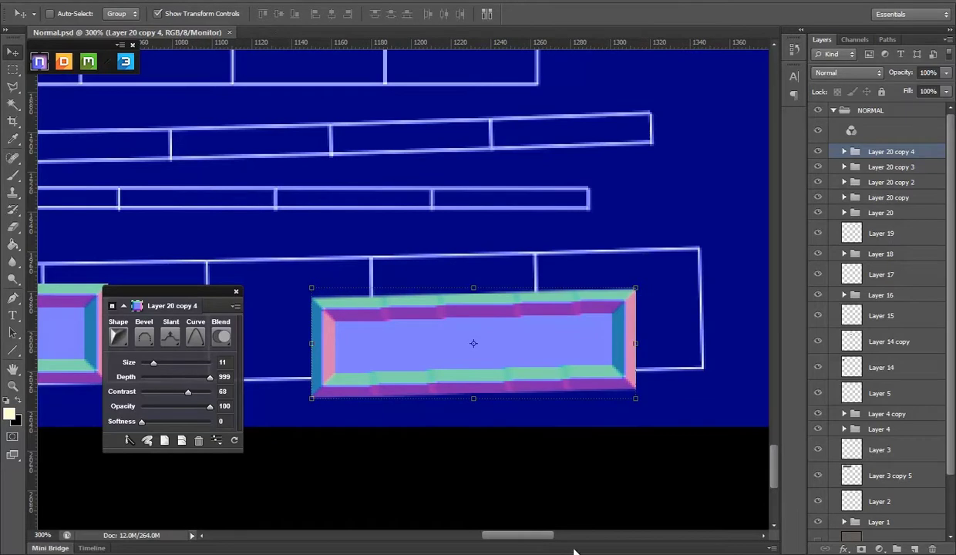
{"action": "key", "text": "alt+Tab"}
{"action": "mouse_move", "coordinate": [538, 247]}
{"action": "left_mouse_down"}
{"action": "mouse_move", "coordinate": [508, 250]}
{"action": "mouse_move", "coordinate": [497, 487]}
{"action": "left_mouse_up"}
{"action": "key", "text": "alt+Tab"}
{"action": "key", "text": "Up"}
{"action": "key", "text": "Up"}
{"action": "key", "text": "Up"}
{"action": "key", "text": "Up"}
{"action": "key", "text": "Up"}
{"action": "key", "text": "Up"}
{"action": "key", "text": "Up"}
{"action": "key", "text": "Down"}
{"action": "key", "text": "Down"}
{"action": "key", "text": "ctrl+t"}
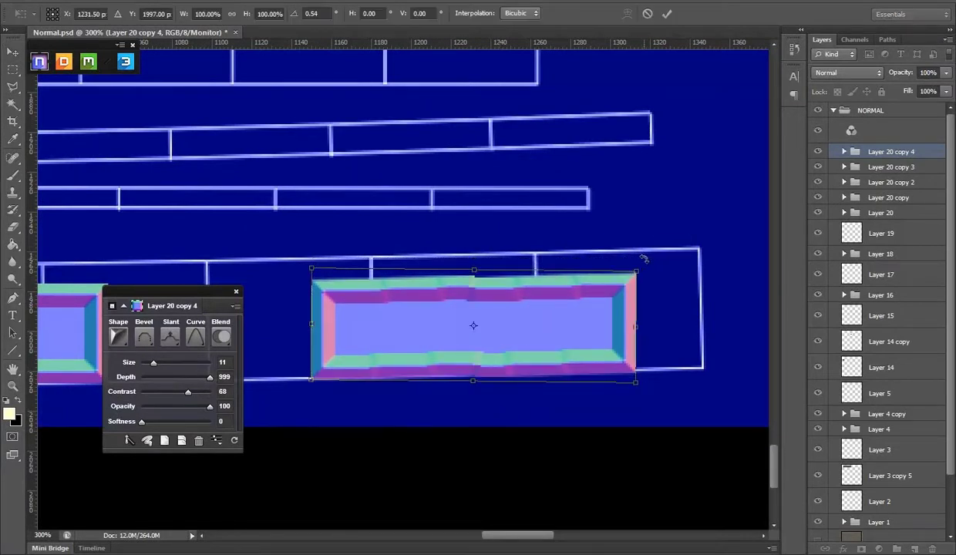
{"action": "key", "text": "Return"}
Step: Try tilting Layer 20 copy 3 counter-clockwise, then undo to keep it straight
{"action": "left_click", "coordinate": [866, 167]}
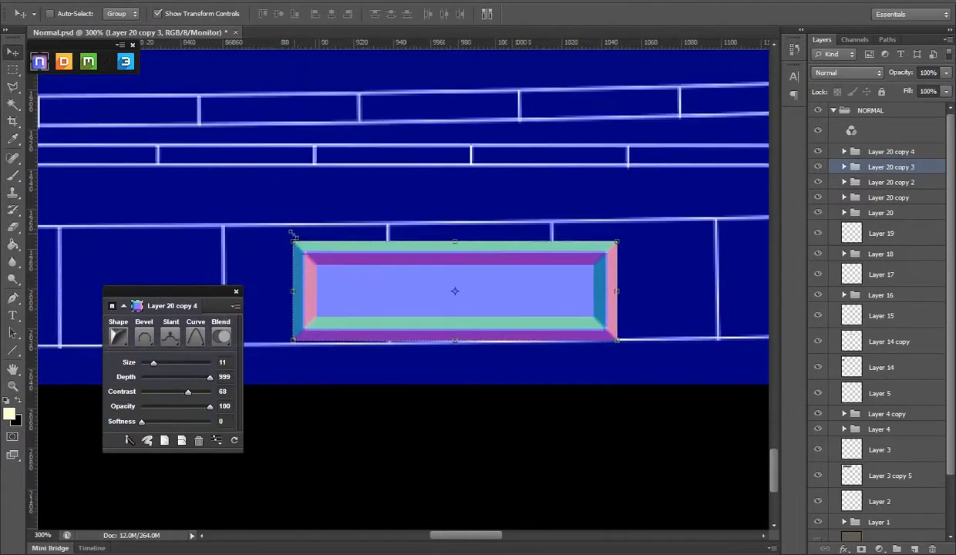
{"action": "key", "text": "ctrl+t"}
{"action": "left_click_drag", "start_coordinate": [293, 233], "coordinate": [288, 233]}
{"action": "key", "text": "Return"}
{"action": "key", "text": "ctrl+z"}
Step: Tilt the Layer 20 copy plate to follow the slanted strip
{"action": "left_click", "coordinate": [878, 182]}
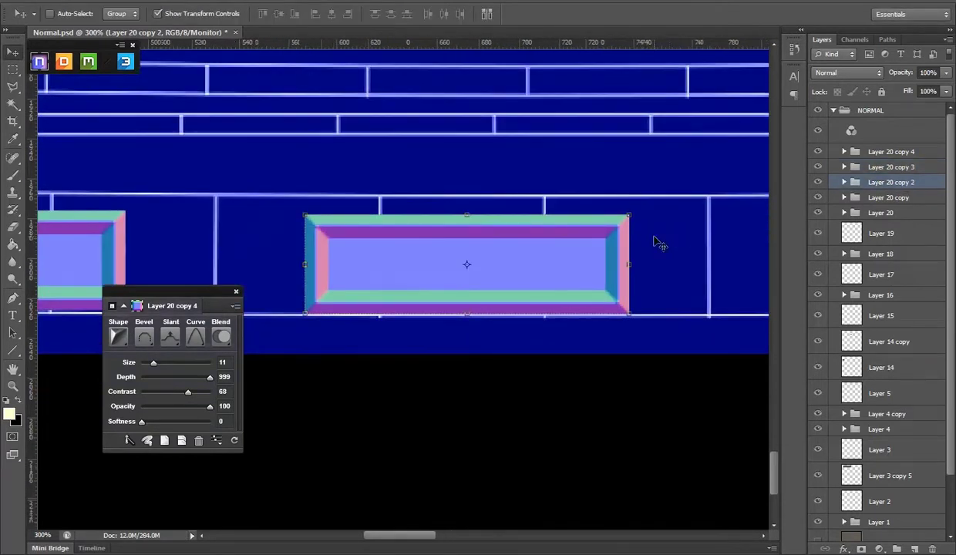
{"action": "left_click", "coordinate": [865, 199]}
{"action": "mouse_move", "coordinate": [465, 225]}
{"action": "left_mouse_down"}
{"action": "mouse_move", "coordinate": [539, 192]}
{"action": "mouse_move", "coordinate": [602, 199]}
{"action": "left_mouse_up"}
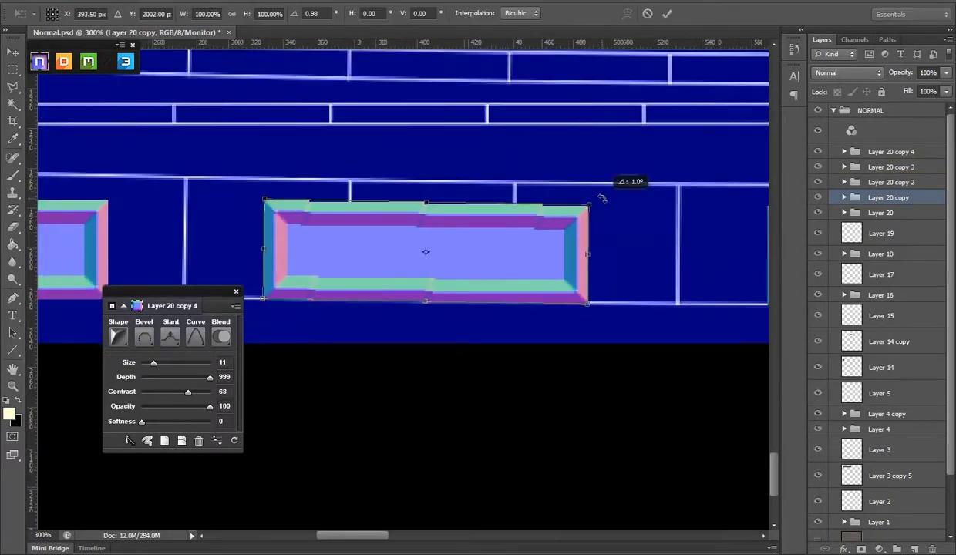
{"action": "left_click_drag", "start_coordinate": [396, 251], "coordinate": [736, 235]}
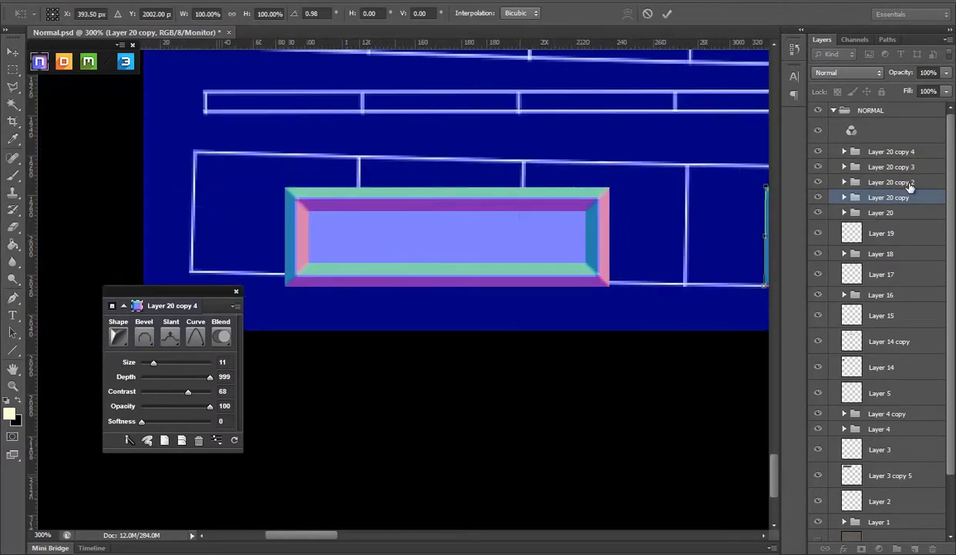
{"action": "key", "text": "Return"}
Step: Nudge the original Layer 20 plate up one pixel and tilt it to match the strip
{"action": "left_click", "coordinate": [887, 215]}
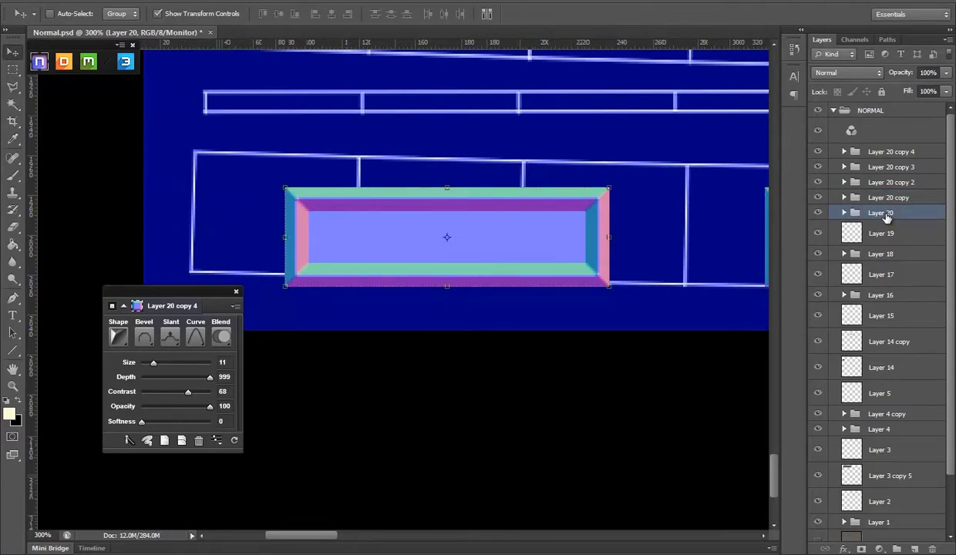
{"action": "key", "text": "Up"}
{"action": "left_click_drag", "start_coordinate": [620, 170], "coordinate": [625, 174]}
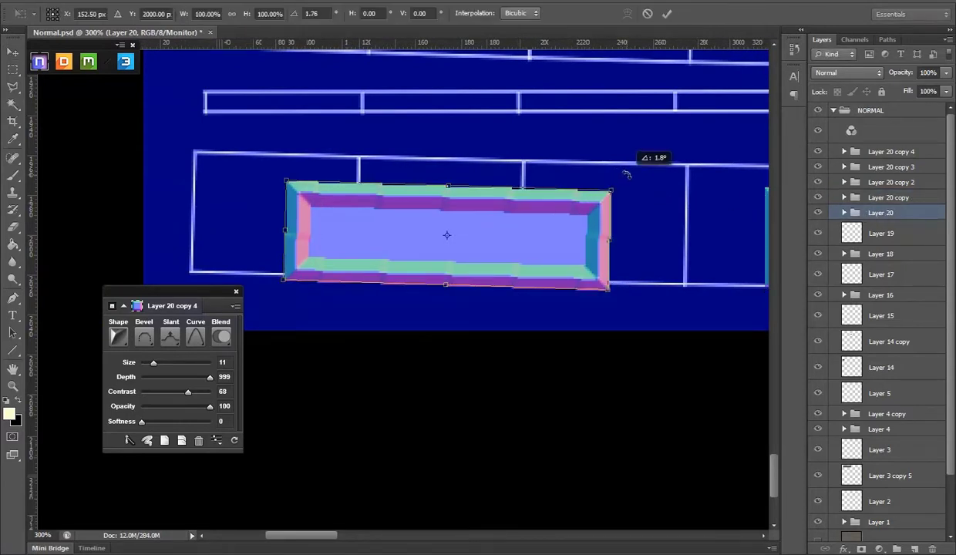
{"action": "key", "text": "Escape"}
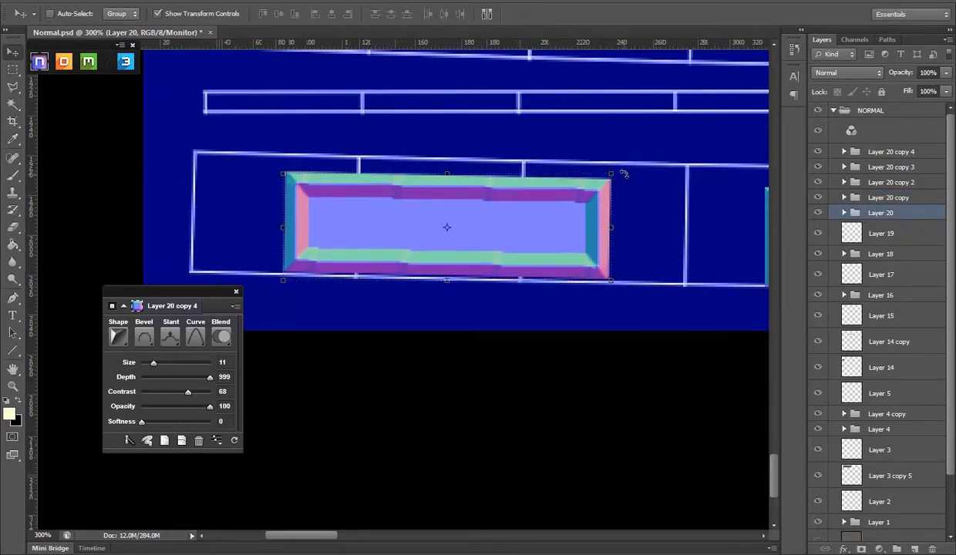
{"action": "left_click_drag", "start_coordinate": [624, 167], "coordinate": [628, 155]}
{"action": "key", "text": "Return"}
Step: Zoom out with the UV wireframe shown and nudge the Layer 20 copy panel left
{"action": "key", "text": "z"}
{"action": "left_click", "coordinate": [683, 317], "text": "alt"}
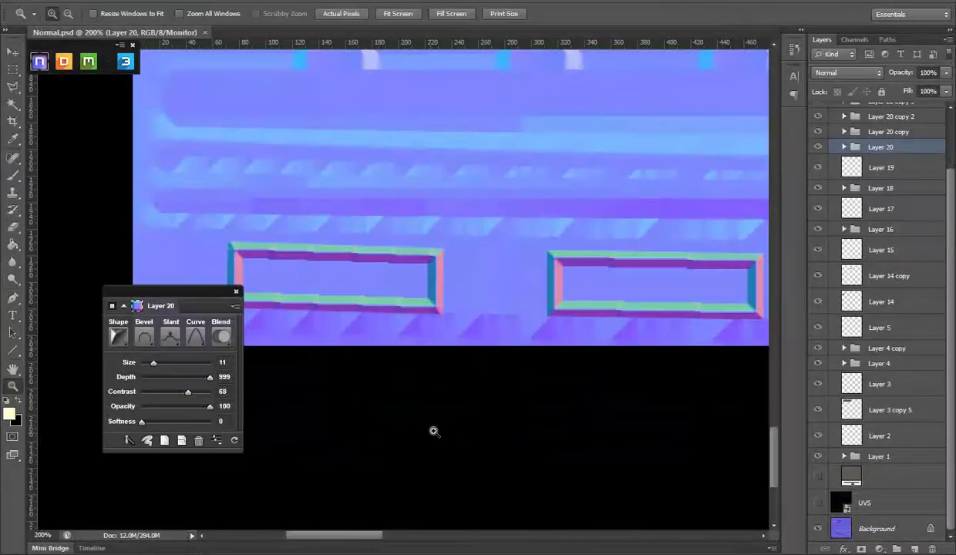
{"action": "left_click", "coordinate": [810, 502]}
{"action": "scroll", "coordinate": [886, 388], "scroll_direction": "up", "scroll_amount": 2}
{"action": "key", "text": "v"}
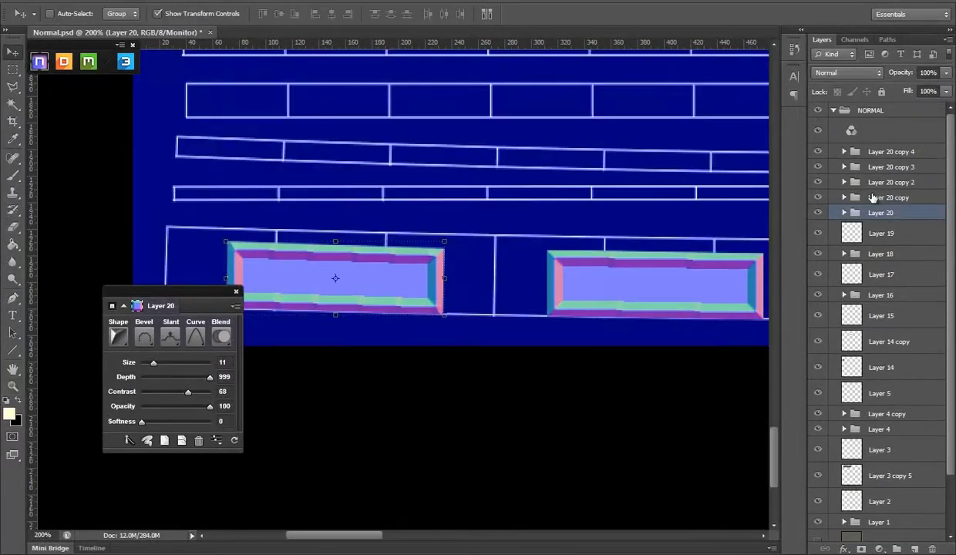
{"action": "left_click", "coordinate": [879, 197]}
{"action": "key", "text": "Left"}
{"action": "key", "text": "Left"}
{"action": "key", "text": "Left"}
{"action": "key", "text": "Left"}
{"action": "key", "text": "Left"}
{"action": "key", "text": "Left"}
{"action": "key", "text": "Left"}
{"action": "key", "text": "Left"}
{"action": "key", "text": "Left"}
{"action": "key", "text": "Left"}
{"action": "key", "text": "Left"}
{"action": "key", "text": "Left"}
{"action": "key", "text": "Left"}
{"action": "key", "text": "Left"}
Step: Move the right panel copy 68 px left and tilt it slightly to match the strip
{"action": "left_click_drag", "start_coordinate": [522, 265], "coordinate": [410, 266]}
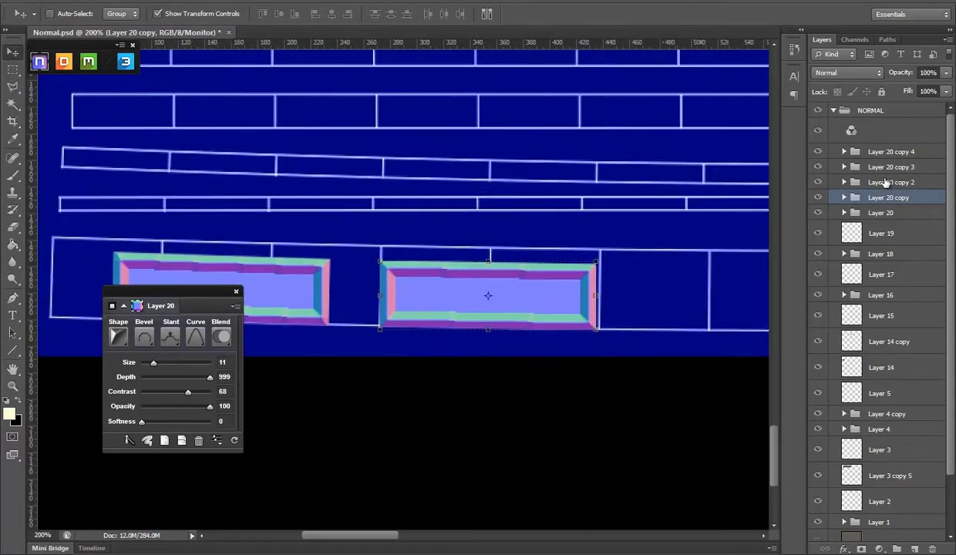
{"action": "key", "text": "alt+bracketright"}
{"action": "left_click_drag", "start_coordinate": [682, 265], "coordinate": [477, 266]}
{"action": "left_click_drag", "start_coordinate": [645, 282], "coordinate": [536, 271]}
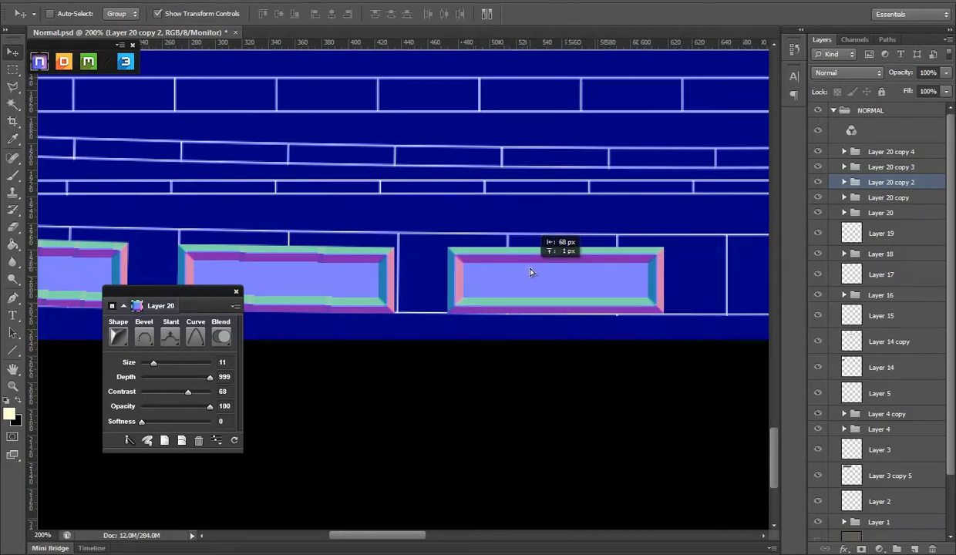
{"action": "key", "text": "ctrl+t"}
{"action": "left_click_drag", "start_coordinate": [672, 234], "coordinate": [673, 233]}
{"action": "key", "text": "Return"}
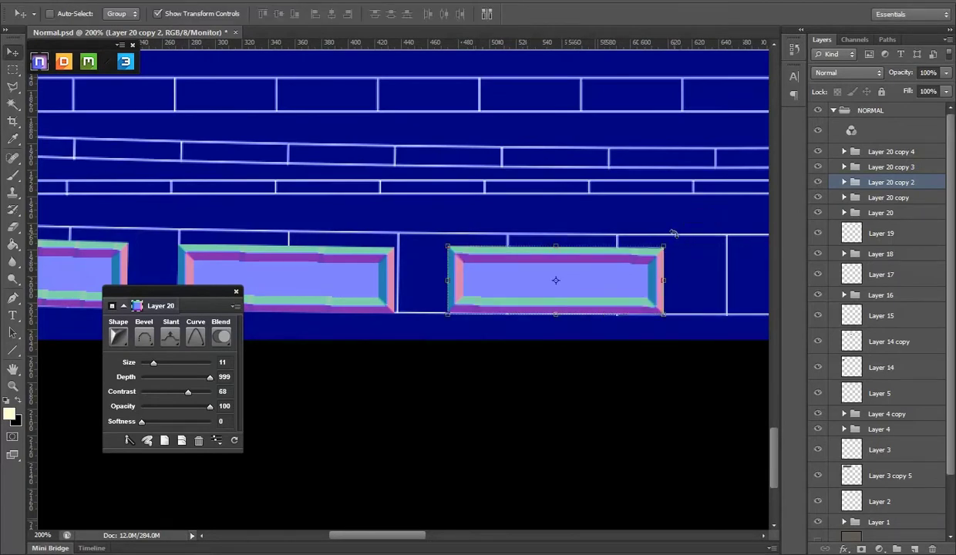
Step: Duplicate a panel further along the strip and rotate the copy about -0.3°
{"action": "mouse_move", "coordinate": [617, 246]}
{"action": "left_mouse_down"}
{"action": "mouse_move", "coordinate": [376, 260]}
{"action": "mouse_move", "coordinate": [675, 268]}
{"action": "left_mouse_up"}
{"action": "scroll", "coordinate": [675, 267], "scroll_direction": "right", "scroll_amount": 2}
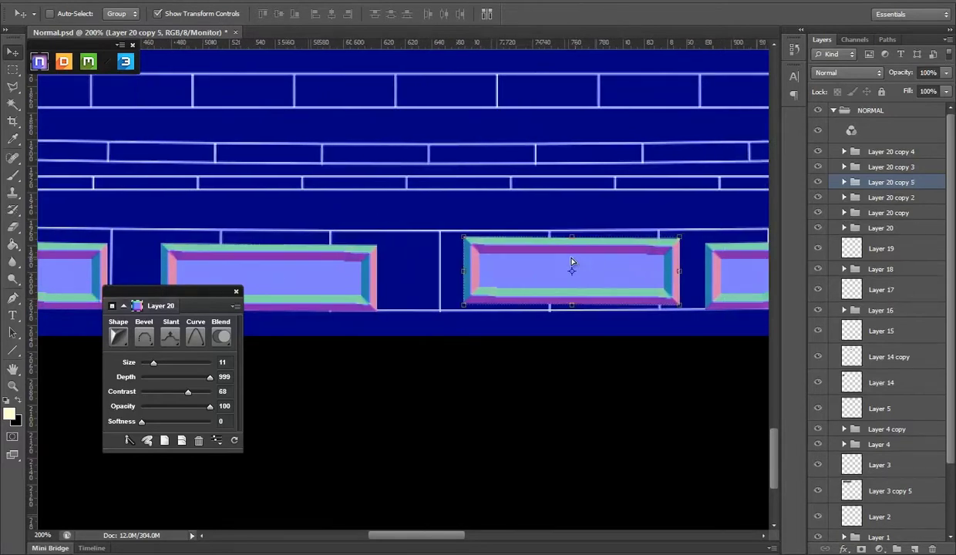
{"action": "left_click_drag", "start_coordinate": [563, 268], "coordinate": [544, 268]}
{"action": "key", "text": "ctrl+t"}
{"action": "left_click_drag", "start_coordinate": [655, 228], "coordinate": [475, 228]}
{"action": "key", "text": "Return"}
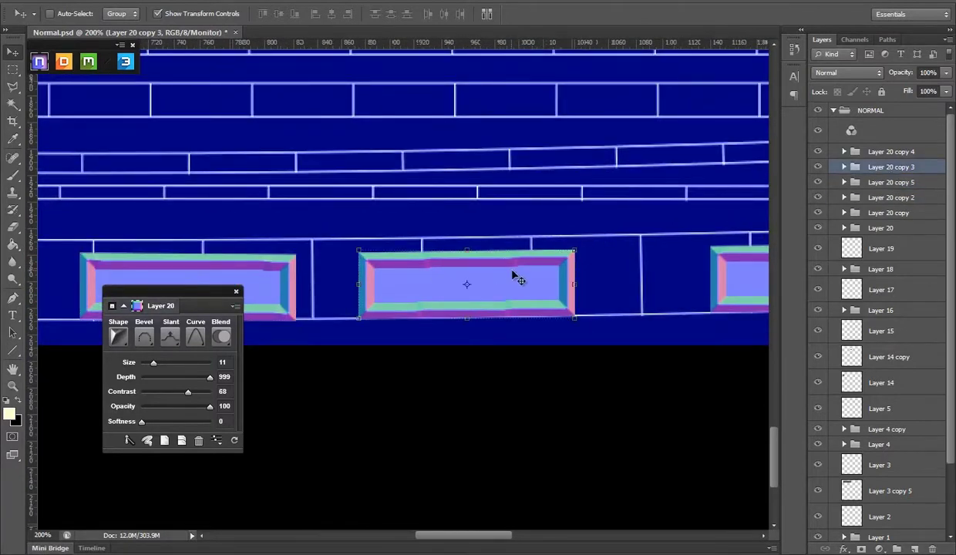
Step: Move Layer 20 copy 4 about 66 px along, then shift all panel layers together
{"action": "left_click", "coordinate": [875, 160]}
{"action": "mouse_move", "coordinate": [440, 236]}
{"action": "left_mouse_down"}
{"action": "mouse_move", "coordinate": [454, 259]}
{"action": "mouse_move", "coordinate": [683, 245]}
{"action": "left_mouse_up"}
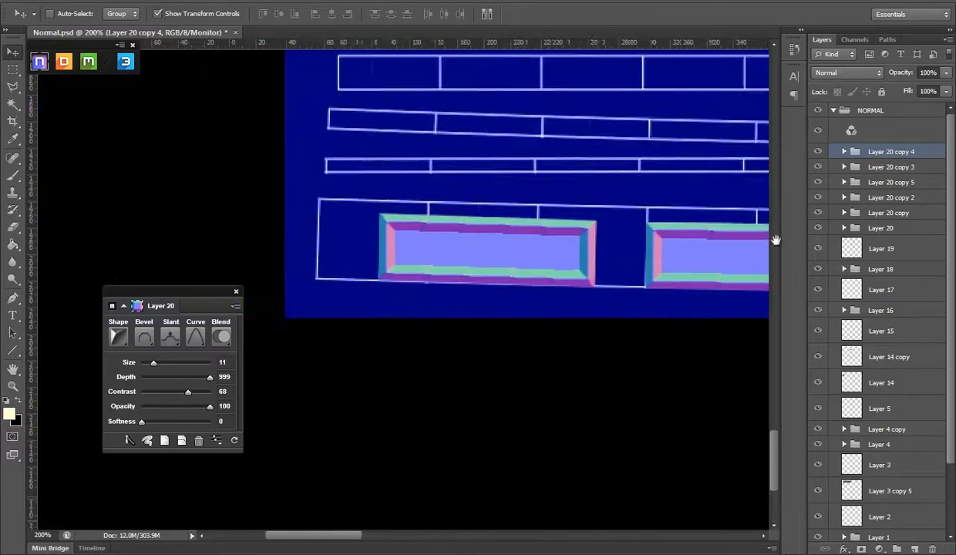
{"action": "left_click", "coordinate": [878, 228]}
{"action": "left_click", "coordinate": [892, 152], "text": "shift"}
{"action": "mouse_move", "coordinate": [443, 245]}
{"action": "left_mouse_down"}
{"action": "mouse_move", "coordinate": [400, 244]}
{"action": "mouse_move", "coordinate": [417, 243]}
{"action": "left_mouse_up"}
{"action": "mouse_move", "coordinate": [647, 270]}
{"action": "left_mouse_down"}
{"action": "mouse_move", "coordinate": [377, 265]}
{"action": "mouse_move", "coordinate": [393, 234]}
{"action": "mouse_move", "coordinate": [481, 234]}
{"action": "mouse_move", "coordinate": [363, 234]}
{"action": "left_mouse_up"}
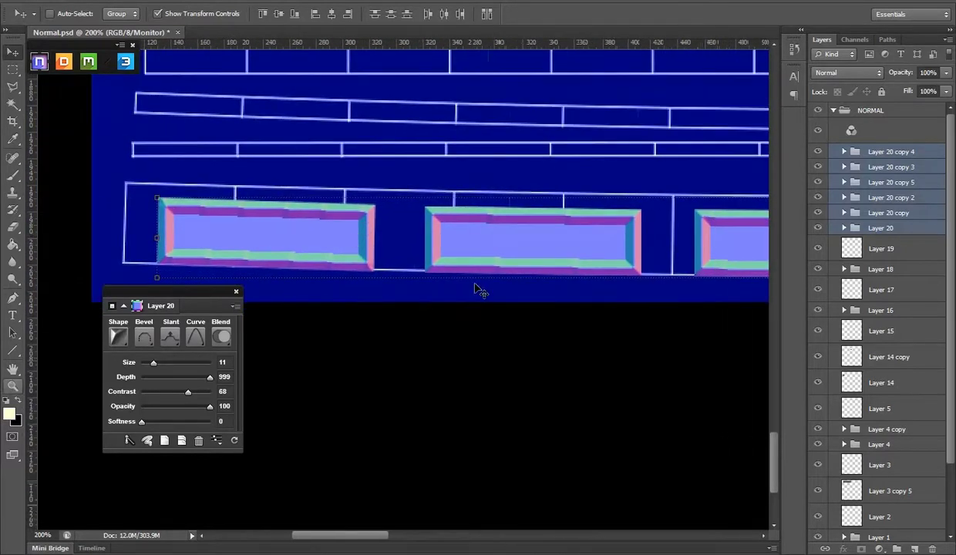
{"action": "key", "text": "ctrl+t"}
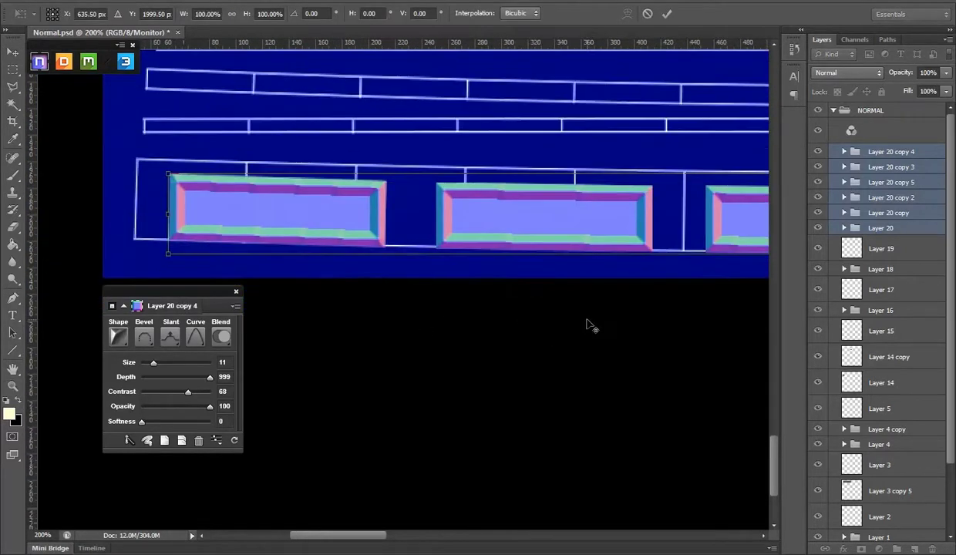
{"action": "key", "text": "Return"}
Step: Pan to the right end of the strip and select the Layer 20 copy 5 panel
{"action": "left_click_drag", "start_coordinate": [493, 279], "coordinate": [412, 320]}
{"action": "mouse_move", "coordinate": [603, 354]}
{"action": "left_mouse_down"}
{"action": "mouse_move", "coordinate": [459, 219]}
{"action": "mouse_move", "coordinate": [289, 214]}
{"action": "left_mouse_up"}
{"action": "left_click", "coordinate": [467, 218], "text": "ctrl"}
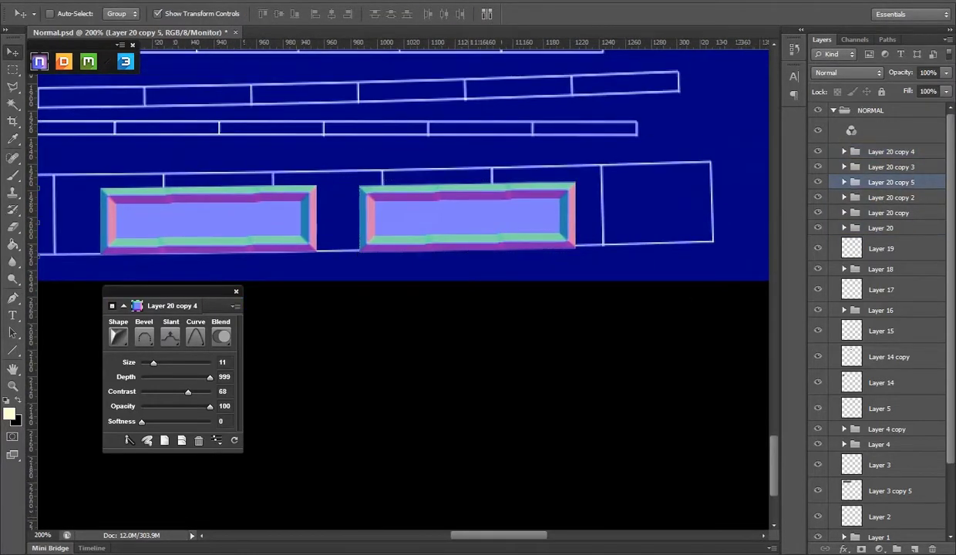
{"action": "scroll", "coordinate": [884, 354], "scroll_direction": "down", "scroll_amount": 3}
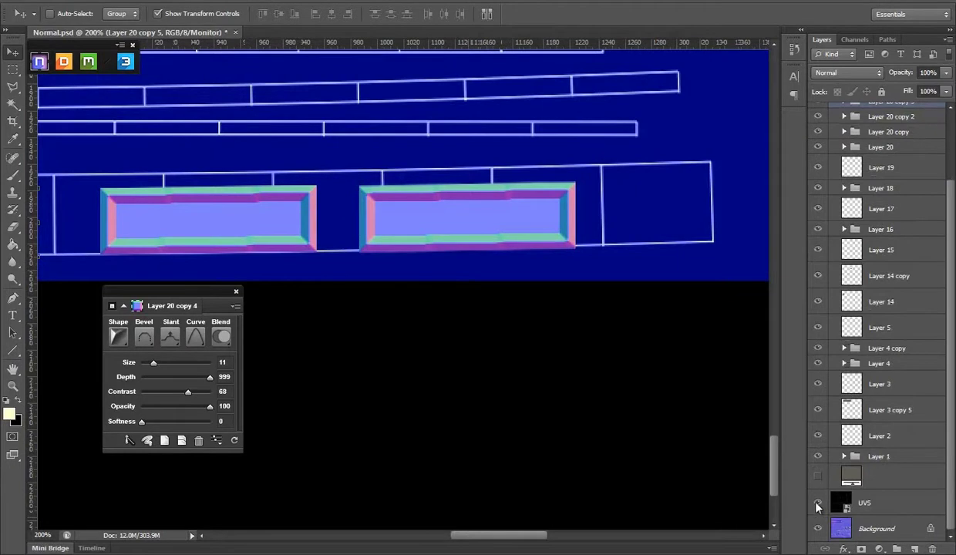
{"action": "left_click", "coordinate": [818, 503]}
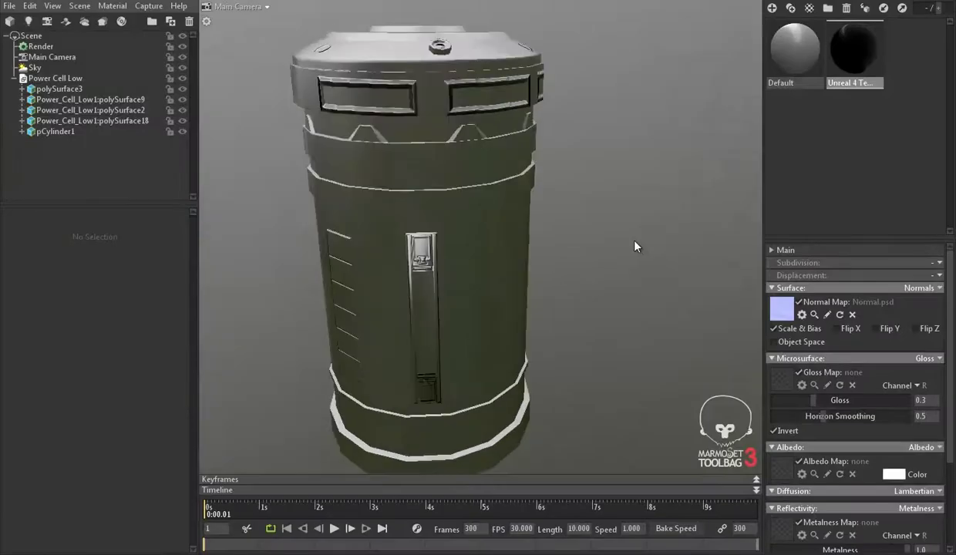
{"action": "mouse_move", "coordinate": [635, 245]}
{"action": "left_mouse_down"}
{"action": "mouse_move", "coordinate": [606, 230]}
{"action": "mouse_move", "coordinate": [687, 262]}
{"action": "mouse_move", "coordinate": [643, 220]}
{"action": "left_mouse_up"}
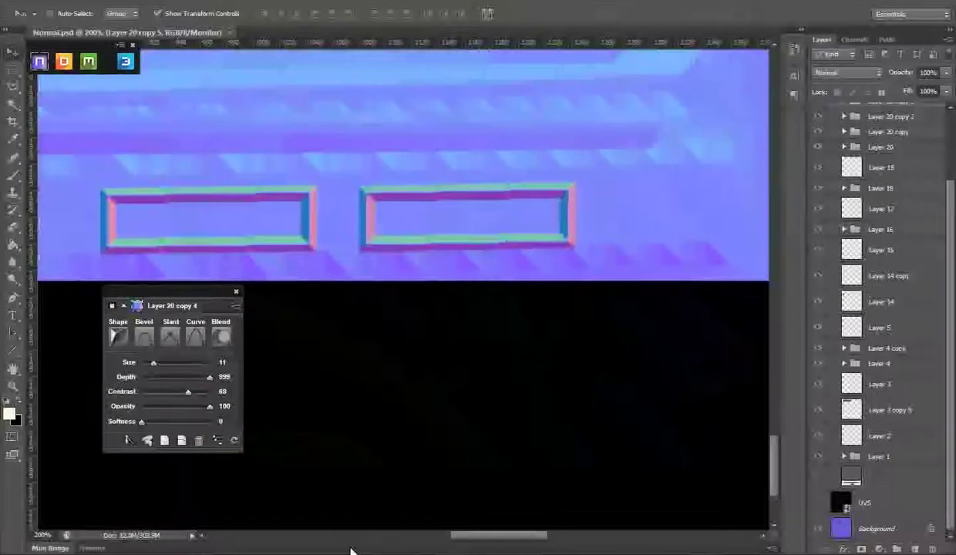
{"action": "left_click", "coordinate": [818, 503]}
{"action": "scroll", "coordinate": [531, 366], "scroll_direction": "up", "scroll_amount": 3}
{"action": "scroll", "coordinate": [531, 367], "scroll_direction": "down", "scroll_amount": 3}
{"action": "key", "text": "z"}
{"action": "left_click", "coordinate": [504, 252], "text": "alt"}
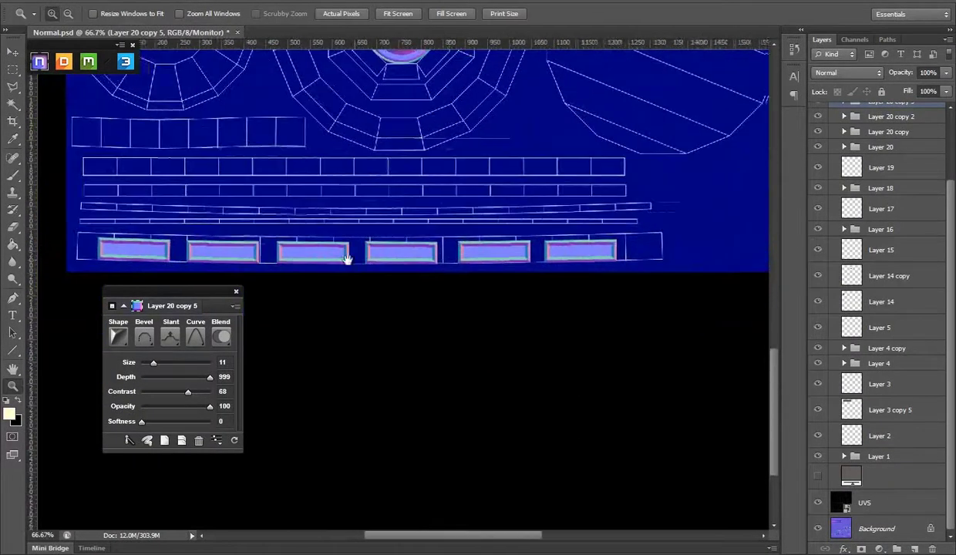
Step: Step back and forward through the history of the panel edits
{"action": "key", "text": "ctrl+alt+z"}
{"action": "key", "text": "ctrl+alt+z"}
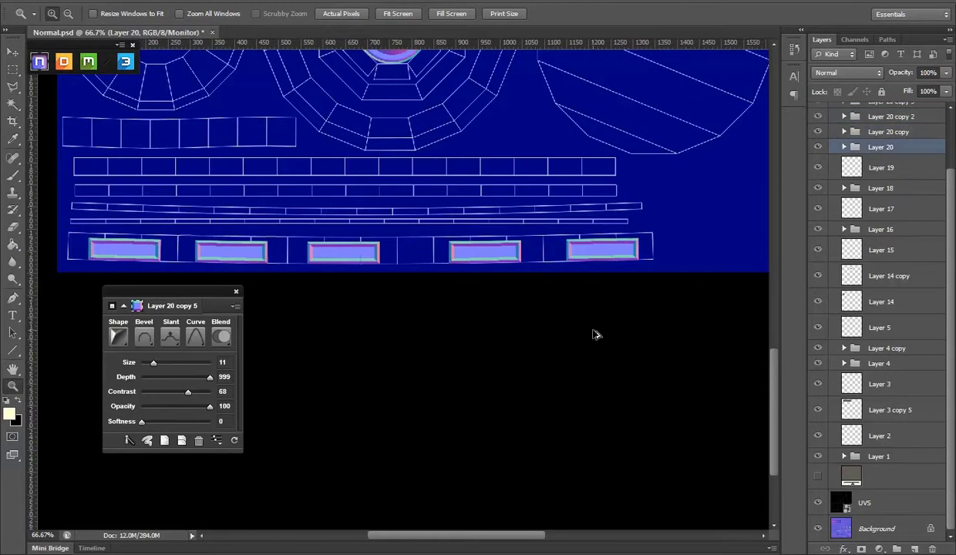
{"action": "key", "text": "ctrl+alt+z"}
{"action": "key", "text": "ctrl+shift+z"}
{"action": "key", "text": "ctrl+shift+z"}
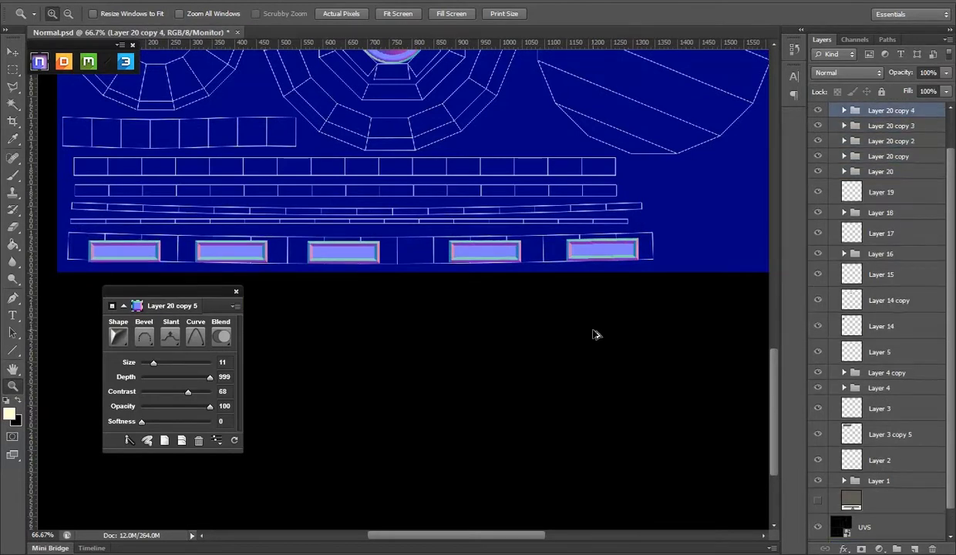
{"action": "left_click", "coordinate": [11, 72]}
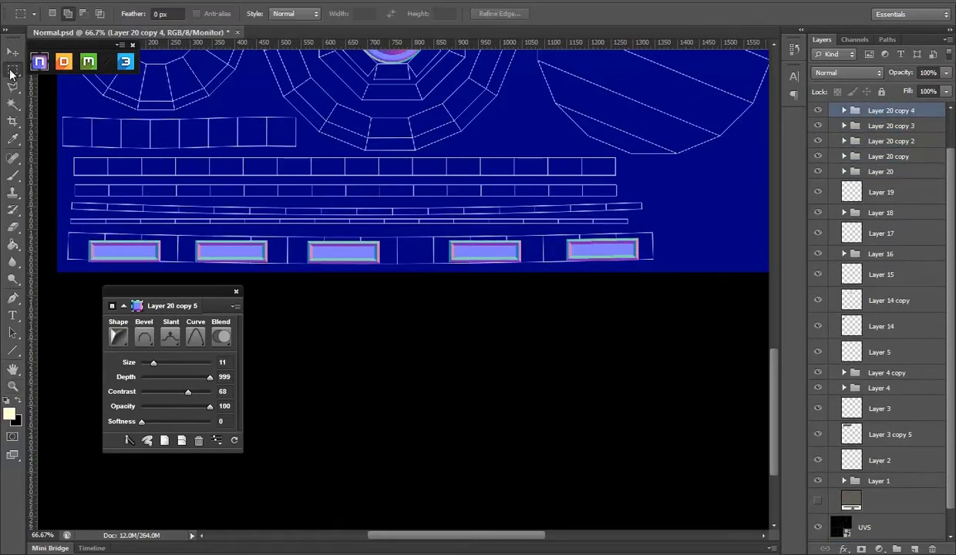
{"action": "key", "text": "v"}
Step: Select Layer 20 copy 3, copy 2 and copy, and delete the extra panel copies
{"action": "left_click", "coordinate": [885, 125]}
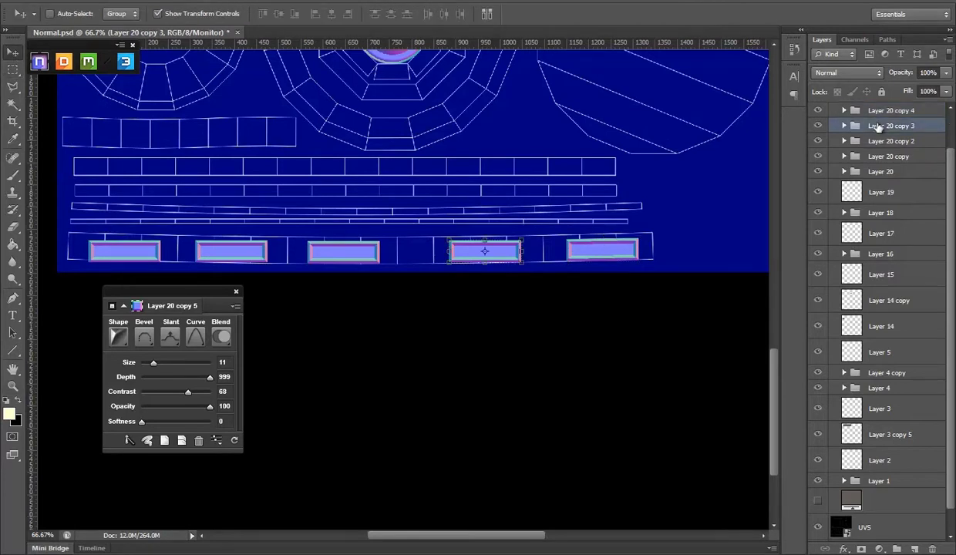
{"action": "left_click", "coordinate": [884, 126]}
{"action": "left_click", "coordinate": [884, 141]}
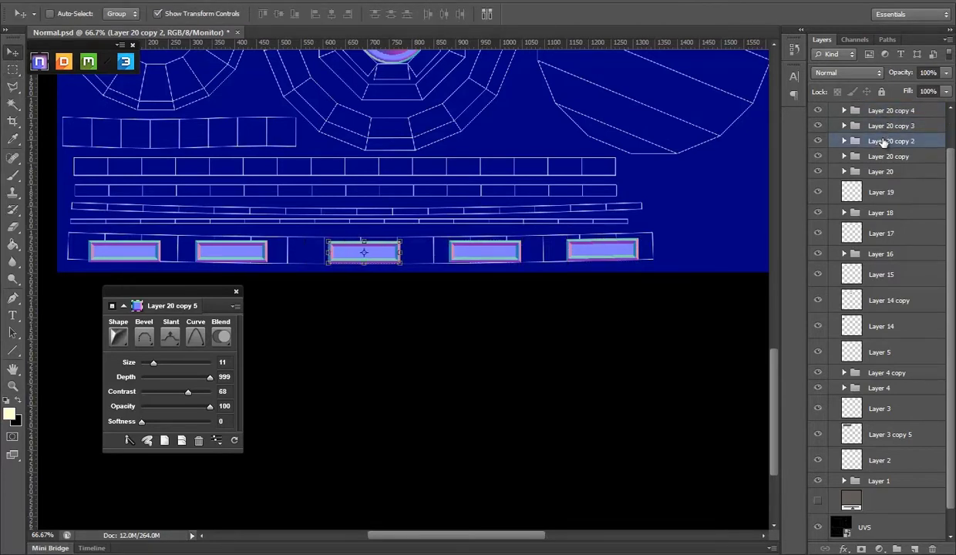
{"action": "left_click", "coordinate": [879, 157]}
{"action": "key", "text": "Delete"}
{"action": "key", "text": "Delete"}
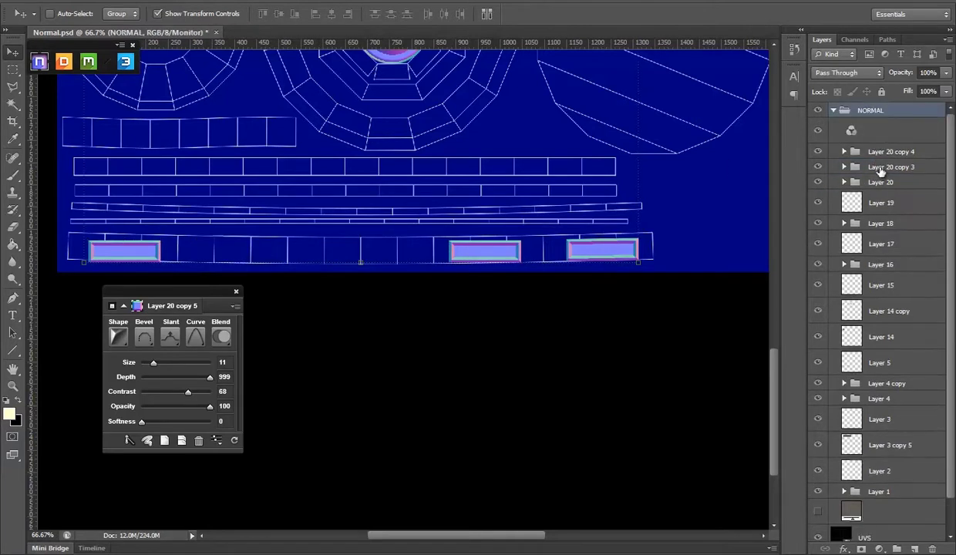
{"action": "key", "text": "Delete"}
Step: Zoom in on the remaining Layer 20 panel and rotate it to follow the strip
{"action": "key", "text": "z"}
{"action": "left_click", "coordinate": [141, 255]}
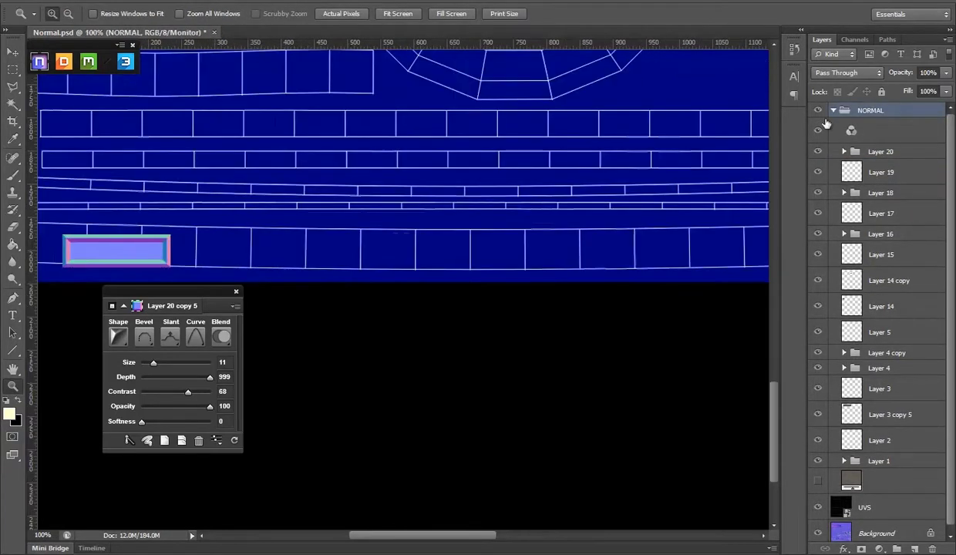
{"action": "left_click", "coordinate": [880, 151]}
{"action": "mouse_move", "coordinate": [216, 171]}
{"action": "left_mouse_down"}
{"action": "mouse_move", "coordinate": [436, 163]}
{"action": "mouse_move", "coordinate": [370, 194]}
{"action": "left_mouse_up"}
{"action": "key", "text": "v"}
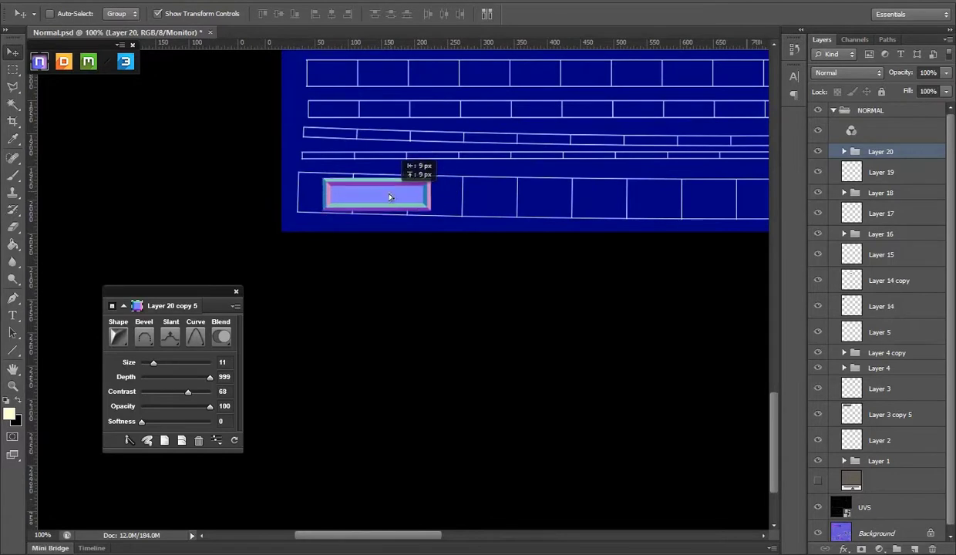
{"action": "key", "text": "ctrl+t"}
{"action": "left_click_drag", "start_coordinate": [426, 170], "coordinate": [366, 179]}
{"action": "key", "text": "Return"}
{"action": "key", "text": "Return"}
{"action": "key", "text": "Return"}
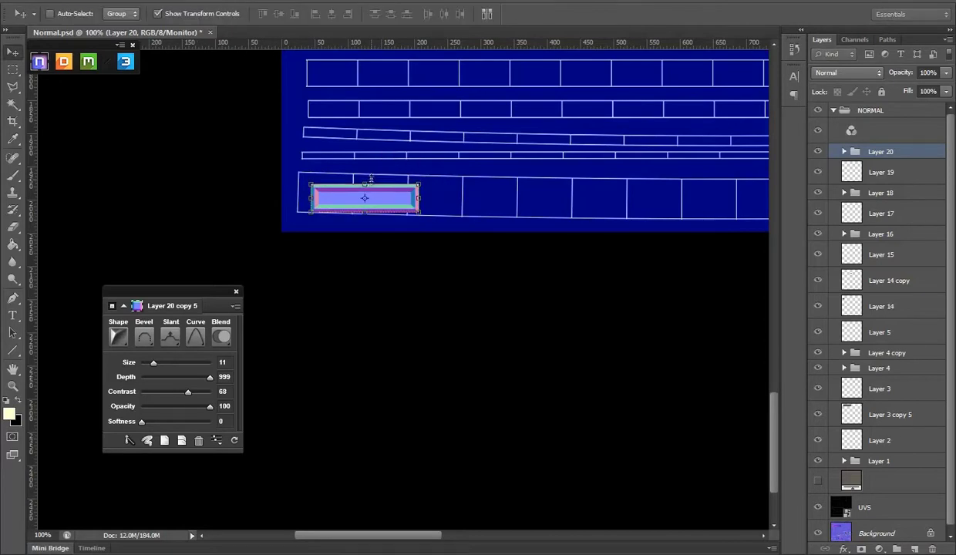
{"action": "key", "text": "ctrl+t"}
{"action": "key", "text": "Return"}
{"action": "mouse_move", "coordinate": [428, 170]}
{"action": "left_mouse_down"}
{"action": "mouse_move", "coordinate": [542, 199]}
{"action": "mouse_move", "coordinate": [534, 202]}
{"action": "left_mouse_up"}
{"action": "key", "text": "Return"}
{"action": "key", "text": "Return"}
{"action": "key", "text": "Return"}
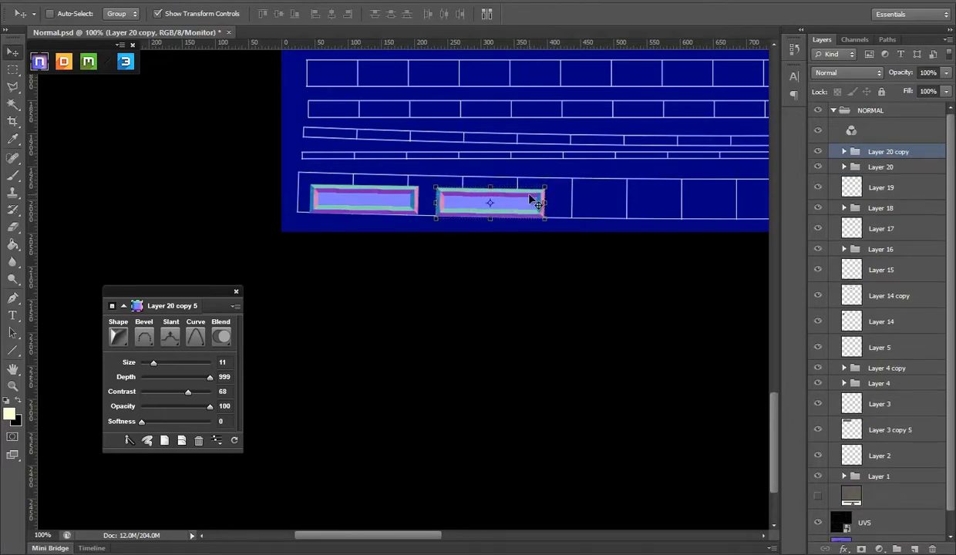
Step: Alt-drag panel copies about 191–221 px apart along the strip and rotate the newest
{"action": "left_click_drag", "start_coordinate": [315, 220], "coordinate": [443, 221]}
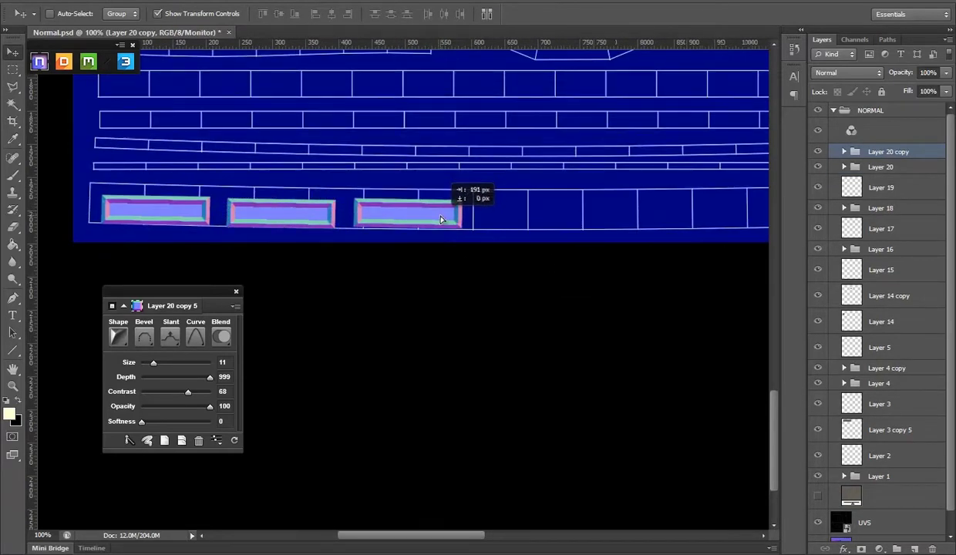
{"action": "left_click_drag", "start_coordinate": [490, 278], "coordinate": [400, 287]}
{"action": "left_click_drag", "start_coordinate": [313, 222], "coordinate": [470, 230]}
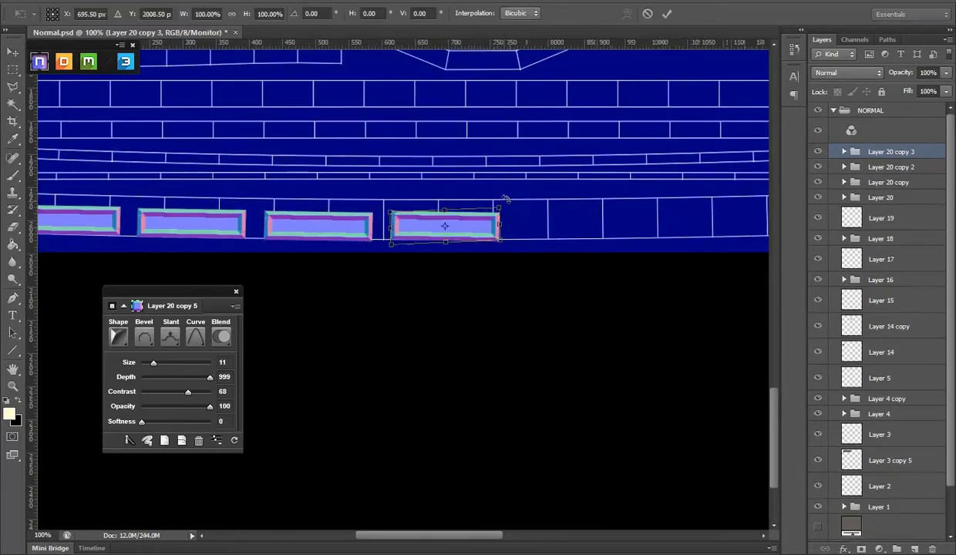
{"action": "mouse_move", "coordinate": [463, 225]}
{"action": "left_mouse_down"}
{"action": "mouse_move", "coordinate": [484, 234]}
{"action": "mouse_move", "coordinate": [471, 235]}
{"action": "left_mouse_up"}
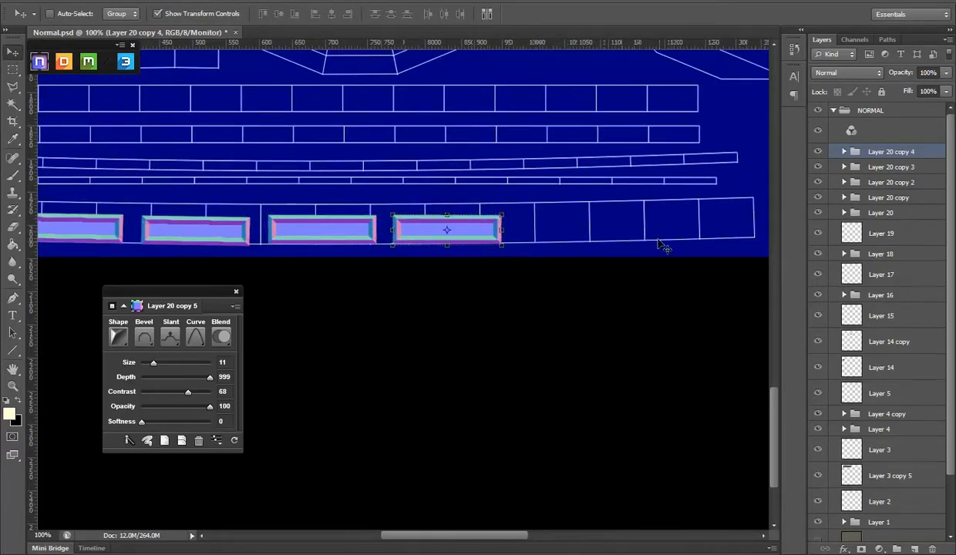
{"action": "left_click_drag", "start_coordinate": [512, 207], "coordinate": [450, 251]}
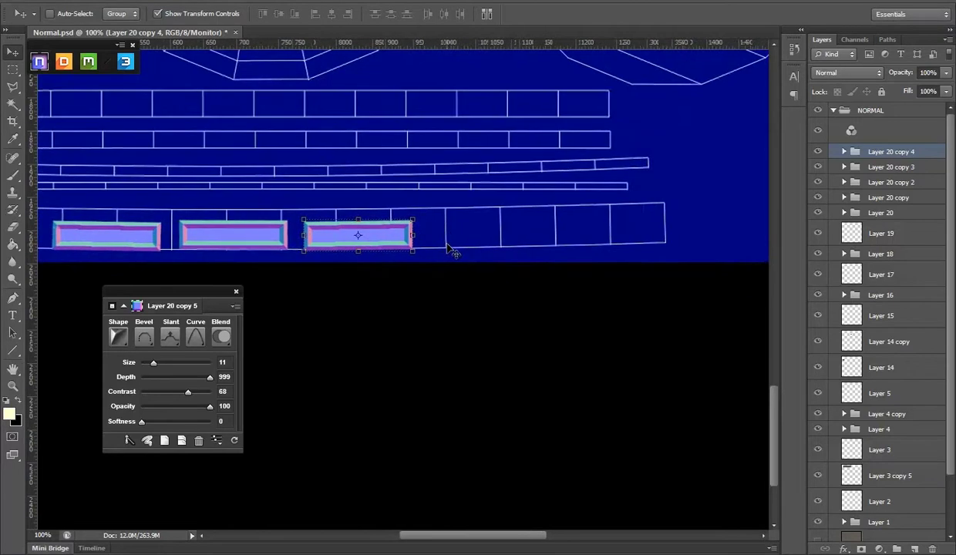
{"action": "mouse_move", "coordinate": [389, 240]}
{"action": "left_mouse_down"}
{"action": "mouse_move", "coordinate": [640, 237]}
{"action": "mouse_move", "coordinate": [670, 203]}
{"action": "left_mouse_up"}
{"action": "key", "text": "ctrl+t"}
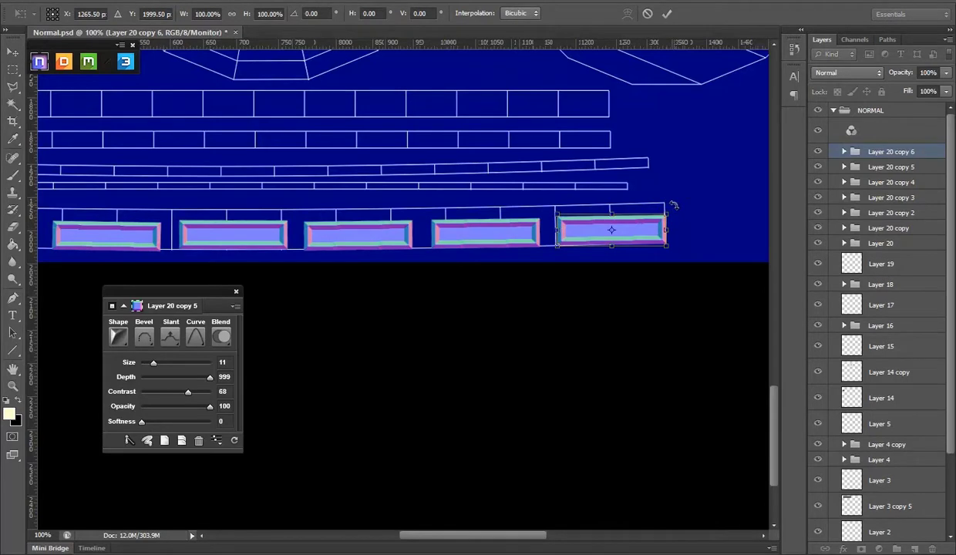
{"action": "key", "text": "Return"}
{"action": "scroll", "coordinate": [879, 309], "scroll_direction": "down", "scroll_amount": 5}
Step: Hide the UV wireframe and zoom around the Normal.psd map to review the bevelled plates
{"action": "left_click", "coordinate": [818, 501]}
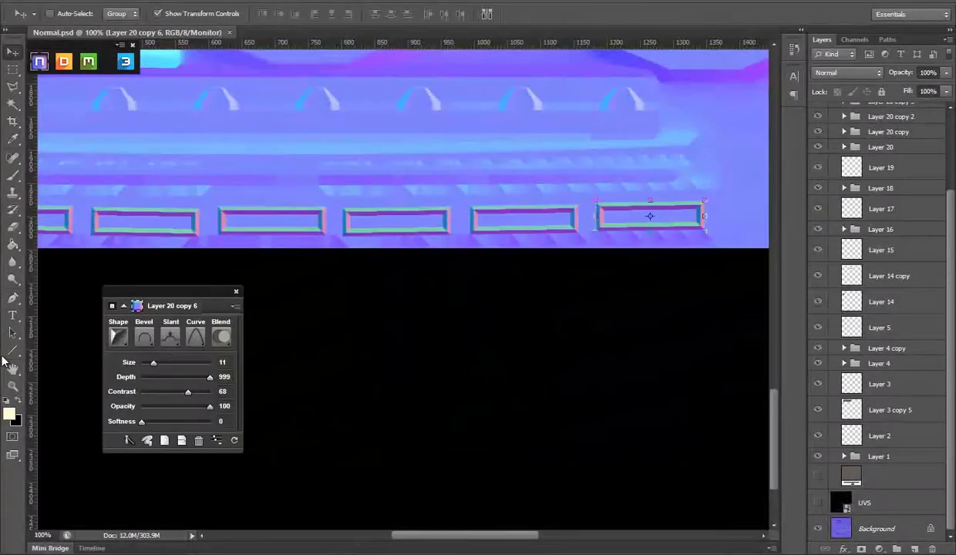
{"action": "key", "text": "z"}
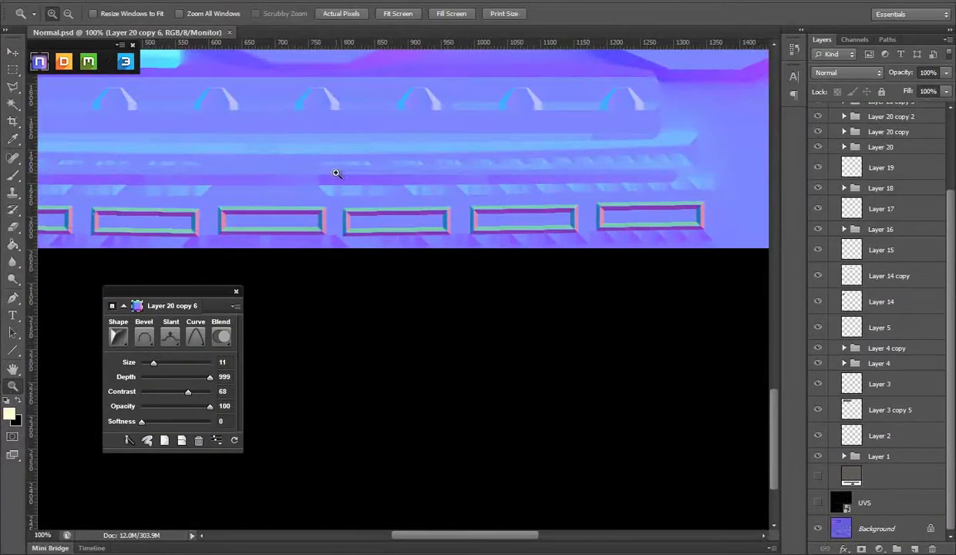
{"action": "left_click", "coordinate": [271, 175]}
{"action": "left_click", "coordinate": [412, 249]}
{"action": "left_click", "coordinate": [421, 242], "text": "alt"}
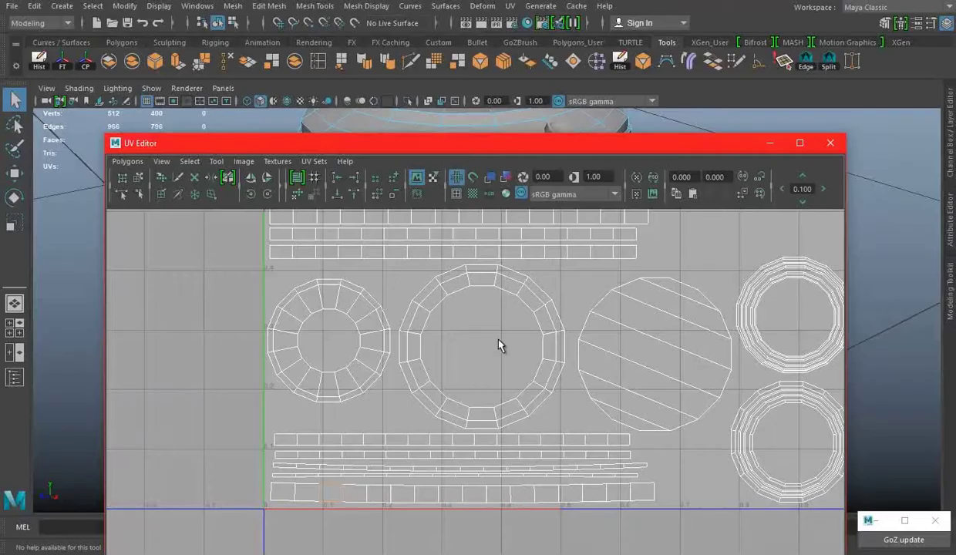
Step: Raise Maya's UV Editor and zoom out until the full 0–1 strip-and-circle layout shows
{"action": "left_click_drag", "start_coordinate": [604, 138], "coordinate": [603, 341]}
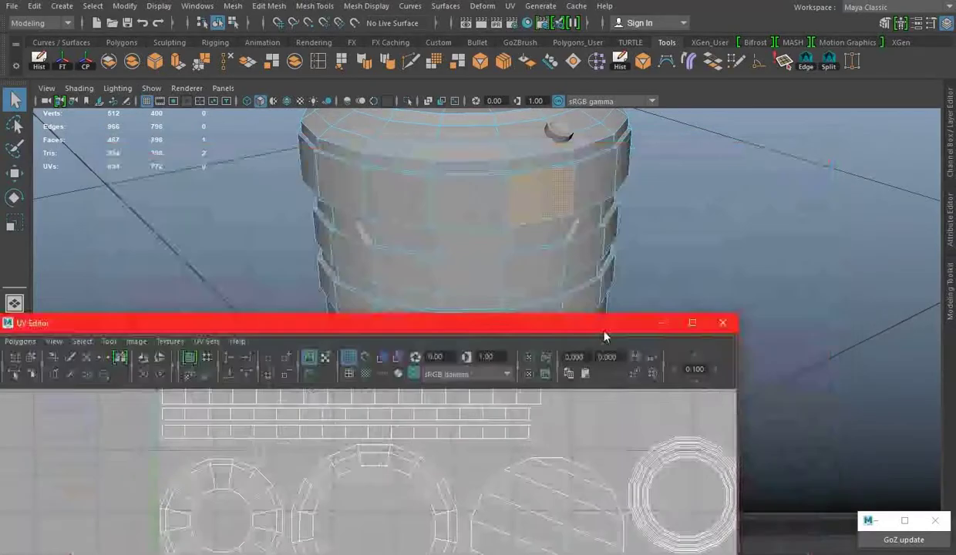
{"action": "right_click", "coordinate": [495, 188]}
{"action": "left_click", "coordinate": [540, 196]}
{"action": "left_click_drag", "start_coordinate": [452, 347], "coordinate": [450, 156]}
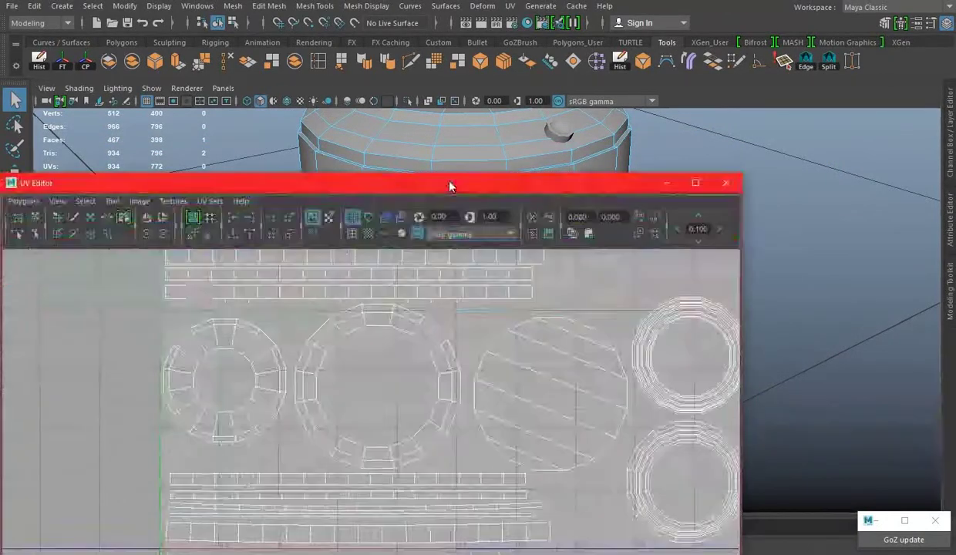
{"action": "scroll", "coordinate": [450, 375], "scroll_direction": "down", "scroll_amount": 3}
{"action": "scroll", "coordinate": [444, 370], "scroll_direction": "up", "scroll_amount": 5}
{"action": "scroll", "coordinate": [431, 351], "scroll_direction": "down", "scroll_amount": 2}
{"action": "scroll", "coordinate": [438, 358], "scroll_direction": "down", "scroll_amount": 2}
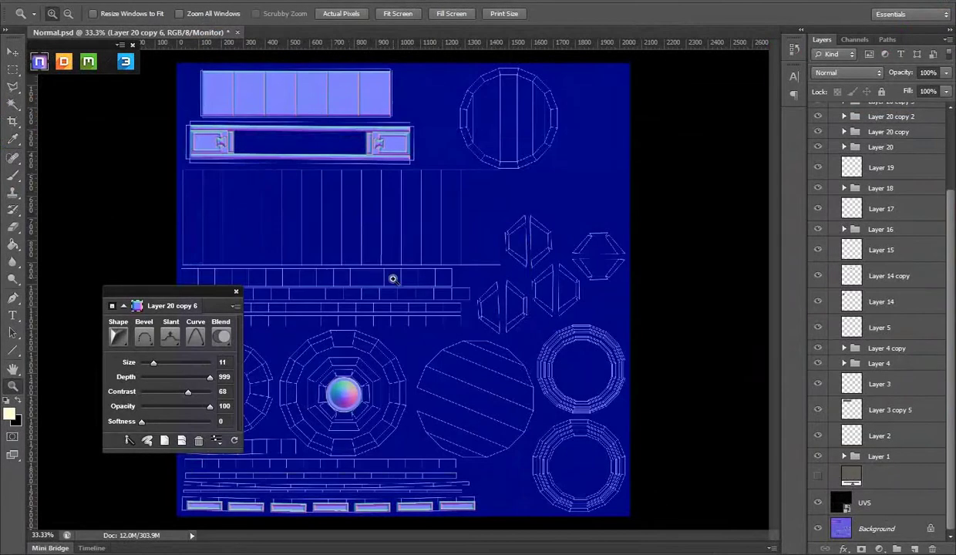
Step: On a new layer, turn a thin marquee along the upper UV strip into an NDo bevel
{"action": "left_click", "coordinate": [393, 278]}
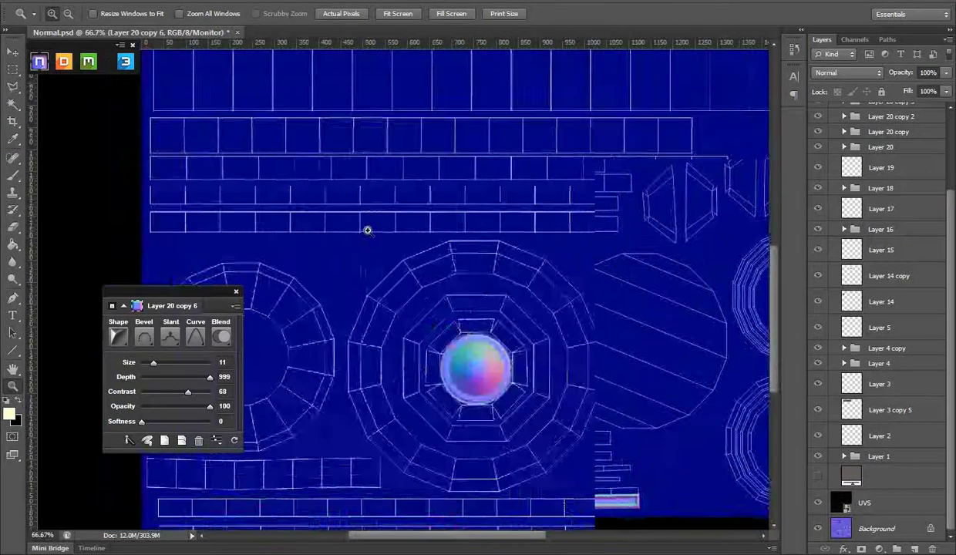
{"action": "key", "text": "ctrl+shift+alt+n"}
{"action": "scroll", "coordinate": [257, 202], "scroll_direction": "right", "scroll_amount": 2}
{"action": "key", "text": "m"}
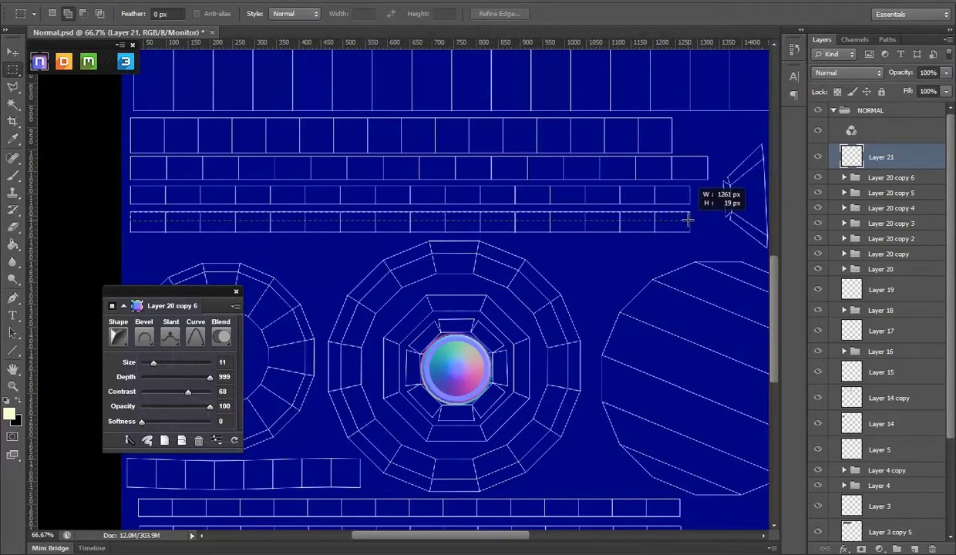
{"action": "left_click", "coordinate": [184, 338]}
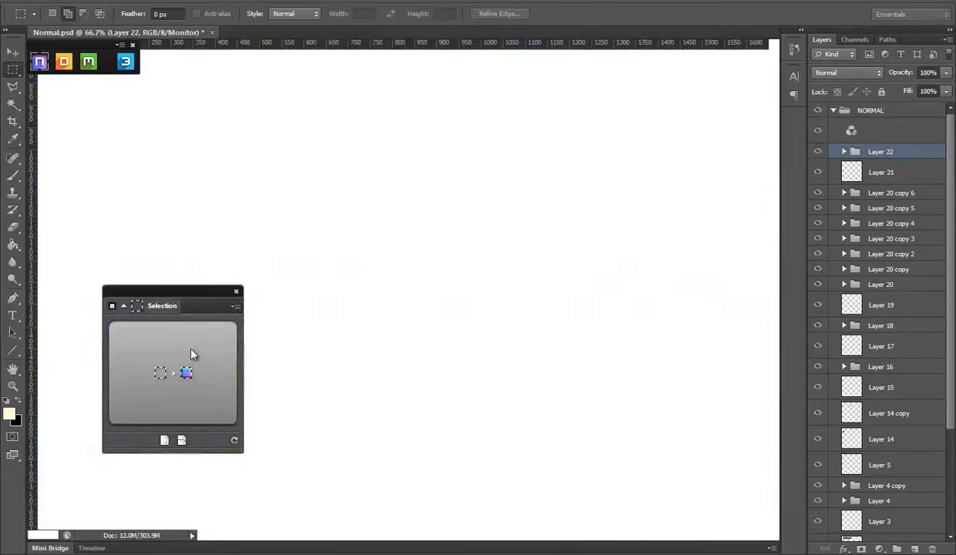
Step: Switch the bar to a different bevel curve profile and set its bevel size to 6
{"action": "key", "text": "z"}
{"action": "scroll", "coordinate": [109, 210], "scroll_direction": "right", "scroll_amount": 4}
{"action": "left_click", "coordinate": [109, 210]}
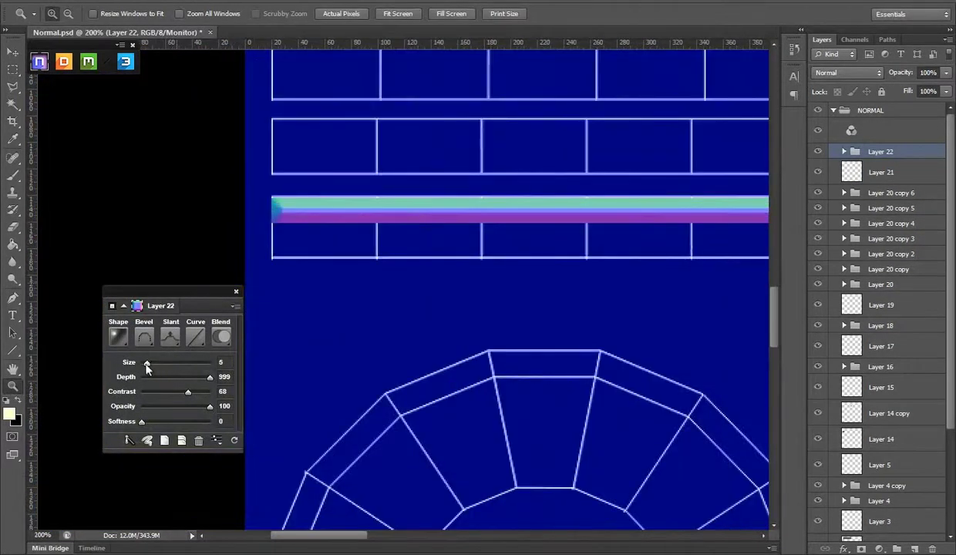
{"action": "left_click", "coordinate": [195, 337]}
{"action": "left_click", "coordinate": [158, 373]}
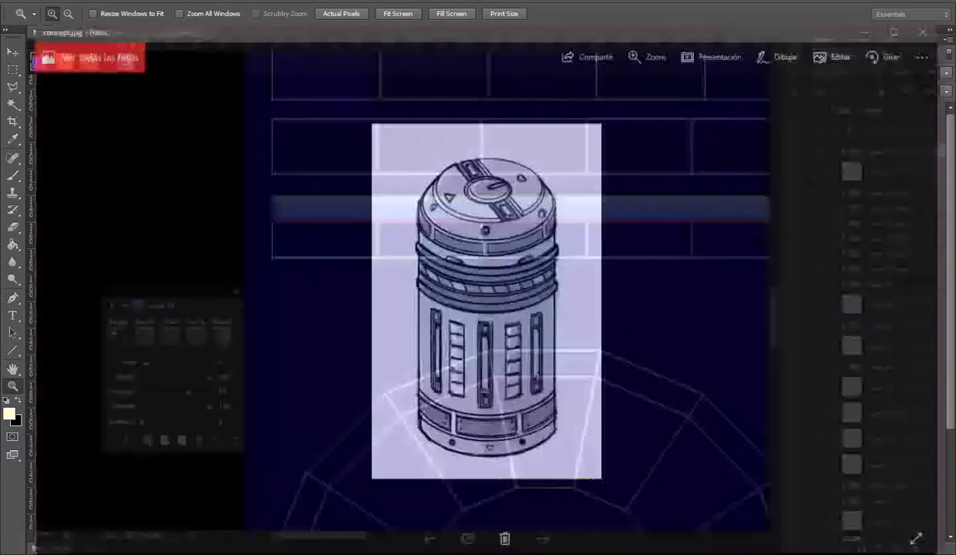
{"action": "left_click_drag", "start_coordinate": [141, 360], "coordinate": [146, 367]}
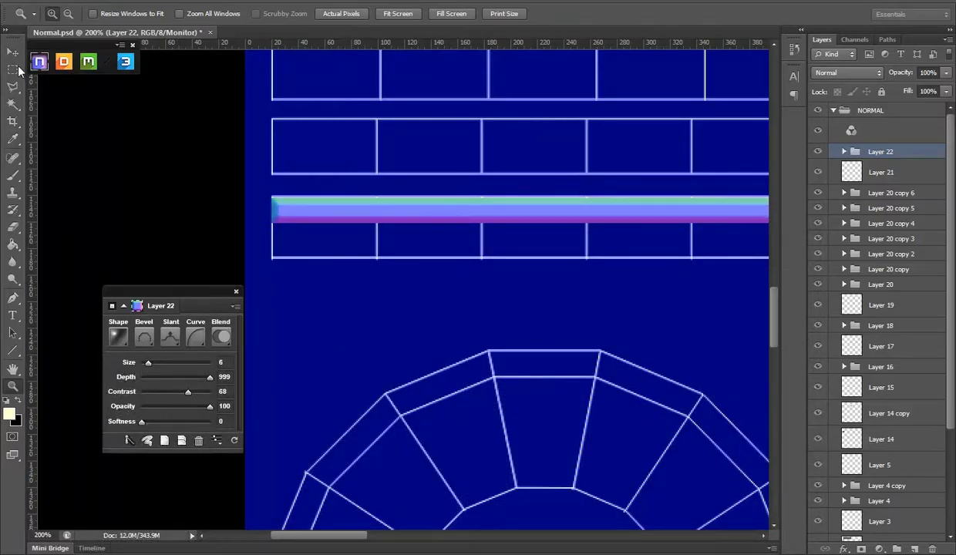
Step: Widen the bevelled bar to span the strip and stretch it taller to fill it
{"action": "key", "text": "v"}
{"action": "key", "text": "ctrl+t"}
{"action": "left_click_drag", "start_coordinate": [463, 215], "coordinate": [82, 216]}
{"action": "left_click_drag", "start_coordinate": [480, 211], "coordinate": [746, 252]}
{"action": "key", "text": "Return"}
{"action": "mouse_move", "coordinate": [459, 262]}
{"action": "left_mouse_down"}
{"action": "mouse_move", "coordinate": [403, 249]}
{"action": "mouse_move", "coordinate": [402, 265]}
{"action": "left_mouse_up"}
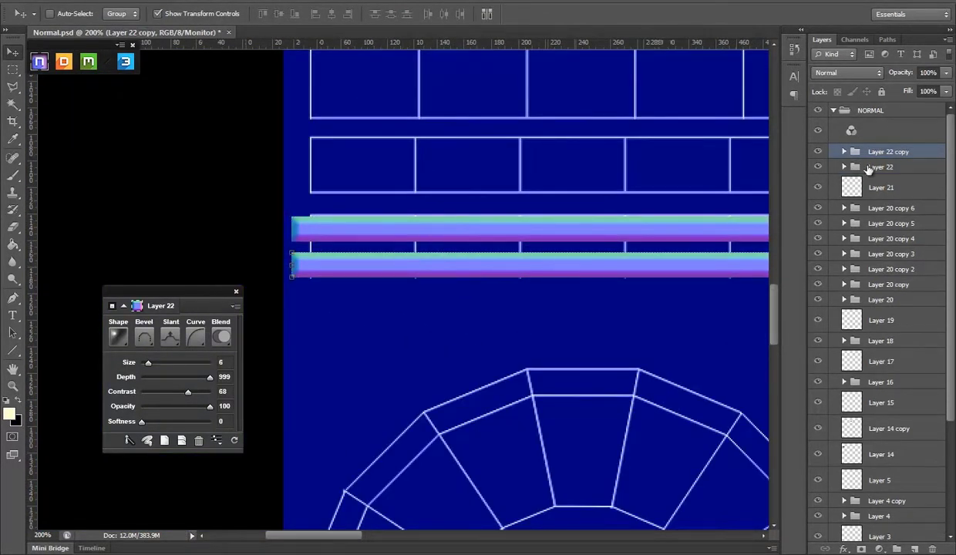
{"action": "left_click_drag", "start_coordinate": [635, 251], "coordinate": [478, 303]}
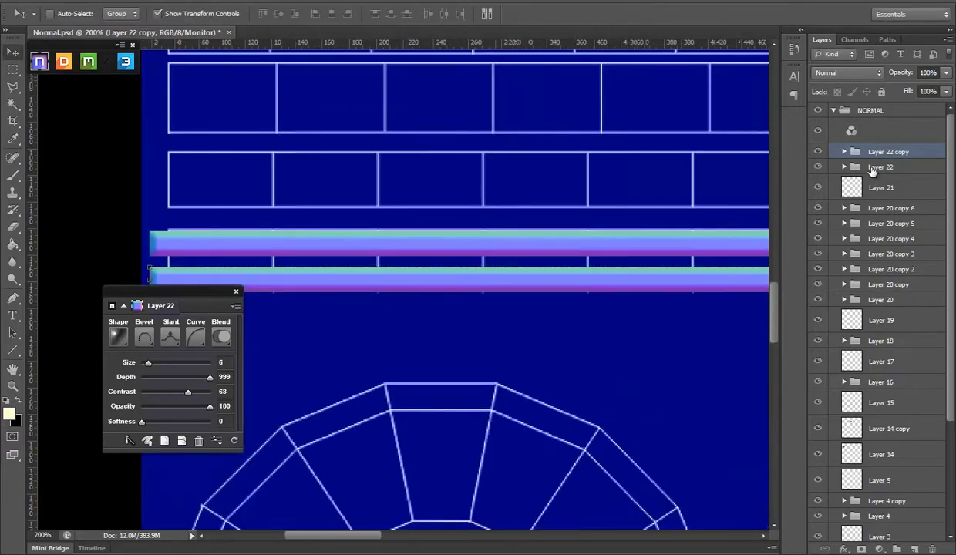
{"action": "key", "text": "Delete"}
{"action": "key", "text": "ctrl+t"}
{"action": "left_click_drag", "start_coordinate": [551, 254], "coordinate": [551, 263]}
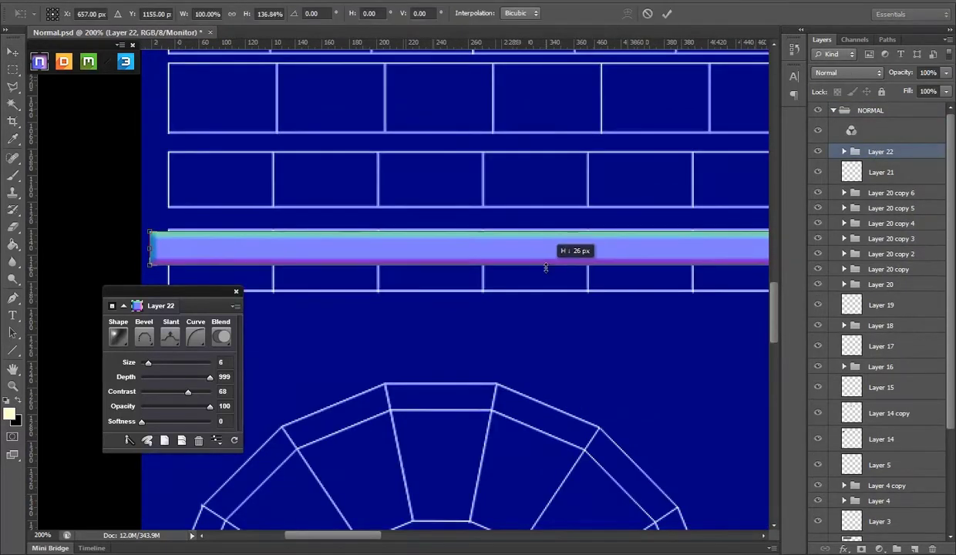
{"action": "key", "text": "Return"}
Step: Rasterize the bar's layer group and erase the pink cap at its right end
{"action": "left_click", "coordinate": [15, 180]}
{"action": "left_click", "coordinate": [484, 214]}
{"action": "right_click", "coordinate": [880, 152]}
{"action": "left_click", "coordinate": [844, 336]}
{"action": "key", "text": "m"}
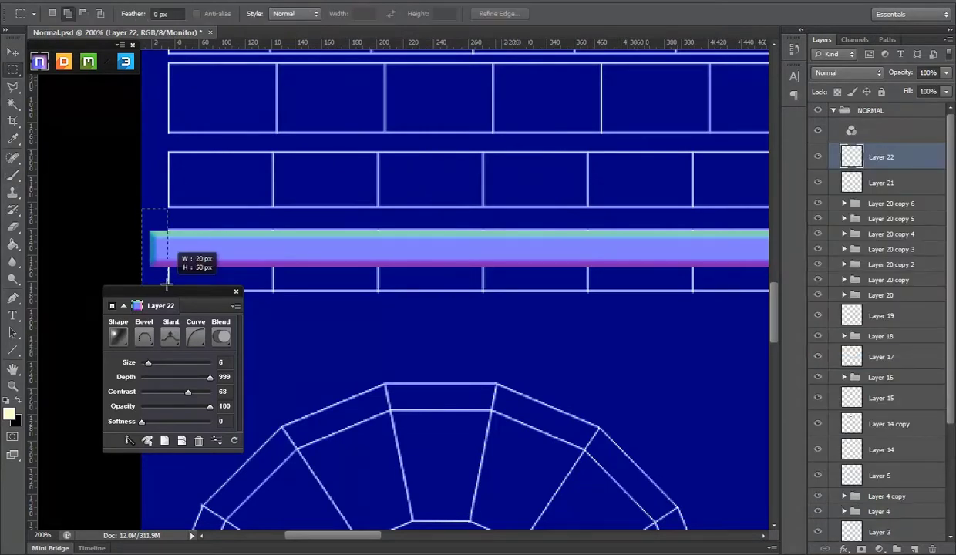
{"action": "scroll", "coordinate": [176, 264], "scroll_direction": "right", "scroll_amount": 5}
{"action": "scroll", "coordinate": [183, 199], "scroll_direction": "right", "scroll_amount": 5}
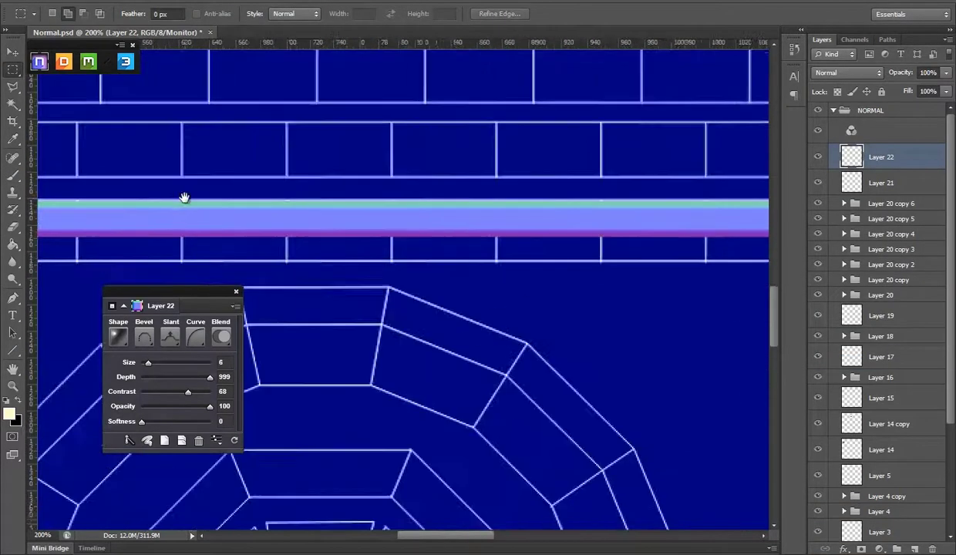
{"action": "scroll", "coordinate": [463, 208], "scroll_direction": "right", "scroll_amount": 5}
{"action": "key", "text": "Delete"}
{"action": "right_click", "coordinate": [459, 271]}
{"action": "left_click", "coordinate": [478, 278]}
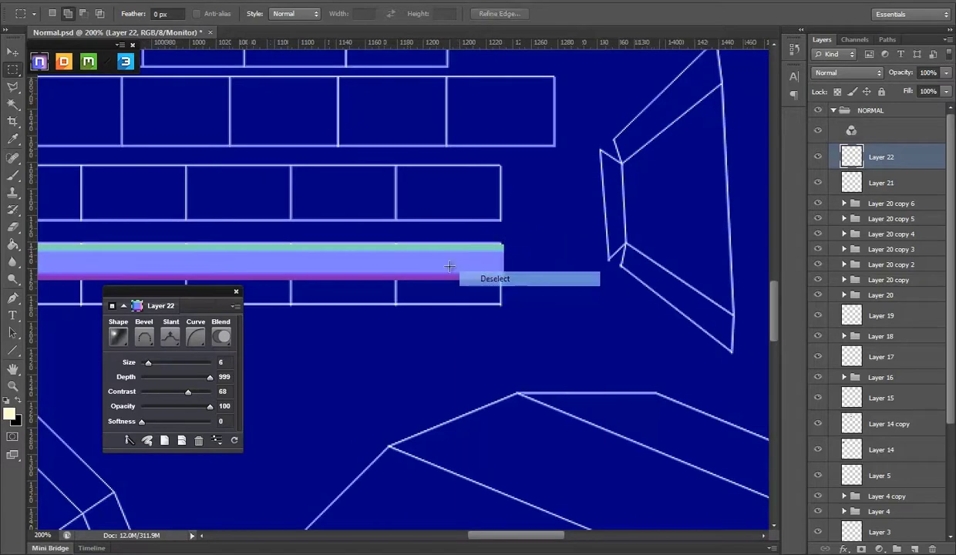
Step: Duplicate the bar above, resize both bars, and nudge the lower one down 4 px
{"action": "key", "text": "v"}
{"action": "scroll", "coordinate": [233, 207], "scroll_direction": "left", "scroll_amount": 10}
{"action": "scroll", "coordinate": [557, 206], "scroll_direction": "down", "scroll_amount": 2}
{"action": "mouse_move", "coordinate": [556, 206]}
{"action": "left_mouse_down"}
{"action": "mouse_move", "coordinate": [461, 250]}
{"action": "mouse_move", "coordinate": [434, 222]}
{"action": "mouse_move", "coordinate": [412, 168]}
{"action": "left_mouse_up"}
{"action": "scroll", "coordinate": [461, 249], "scroll_direction": "right", "scroll_amount": 5}
{"action": "key", "text": "ctrl+t"}
{"action": "key", "text": "Return"}
{"action": "left_click", "coordinate": [896, 177]}
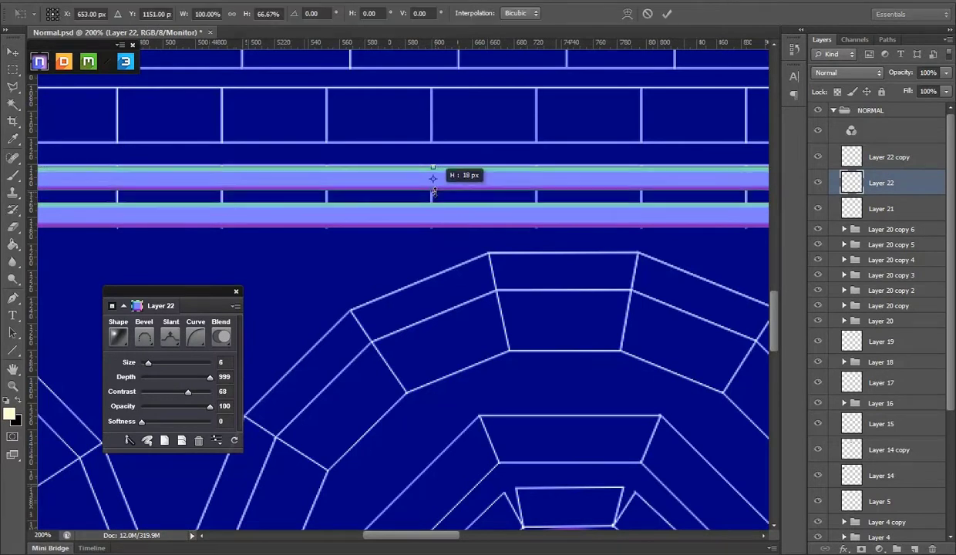
{"action": "key", "text": "Return"}
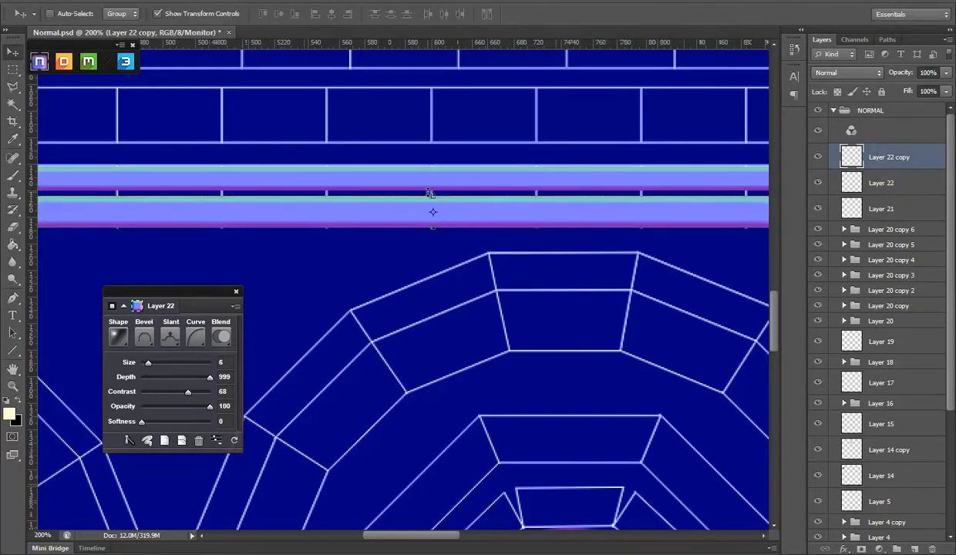
{"action": "left_click", "coordinate": [908, 192]}
{"action": "left_click_drag", "start_coordinate": [433, 192], "coordinate": [436, 199]}
{"action": "scroll", "coordinate": [879, 347], "scroll_direction": "down", "scroll_amount": 5}
Step: Merge both bar layers into Layer 22 copy, checking normals with the UVs hidden
{"action": "left_click", "coordinate": [818, 502]}
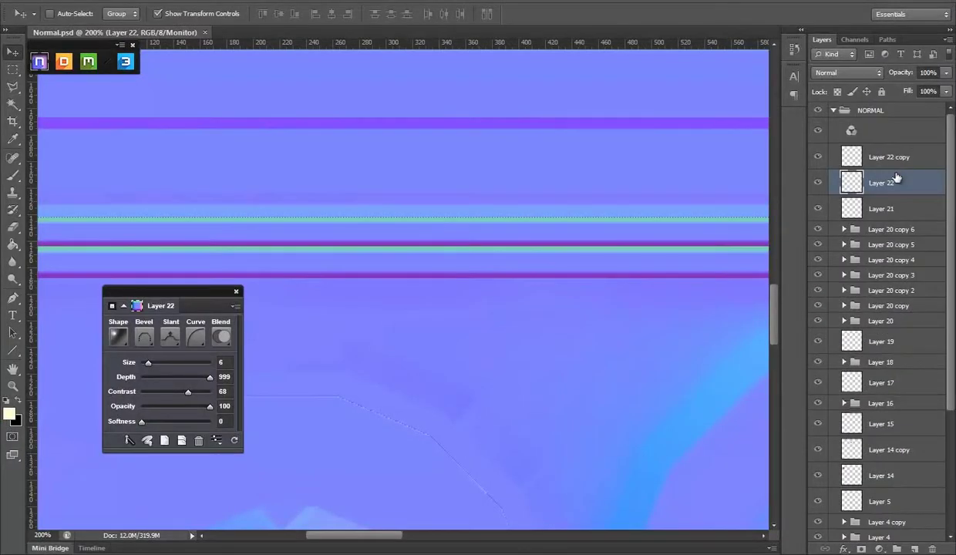
{"action": "left_click", "coordinate": [886, 183], "text": "shift"}
{"action": "key", "text": "z"}
{"action": "left_click", "coordinate": [410, 248], "text": "alt"}
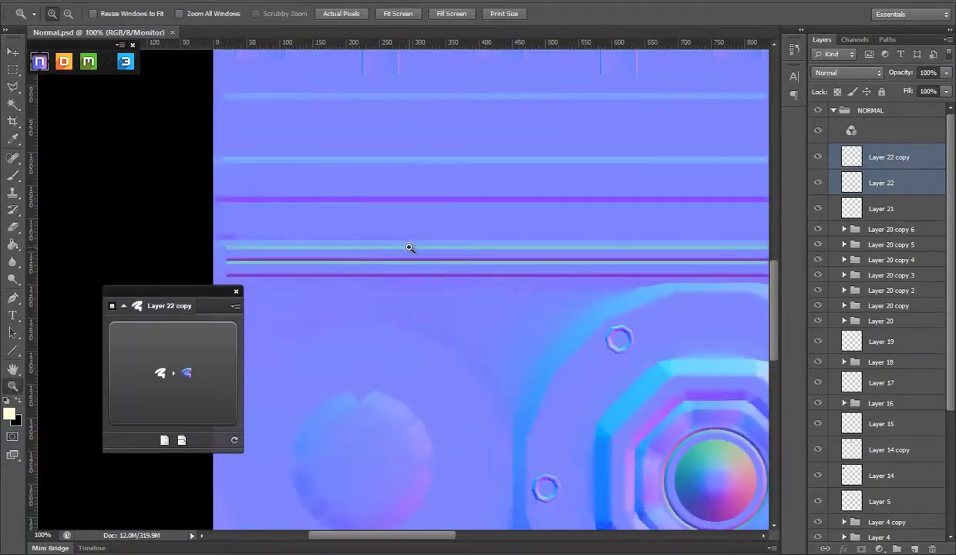
{"action": "right_click", "coordinate": [883, 168]}
{"action": "left_click", "coordinate": [783, 394]}
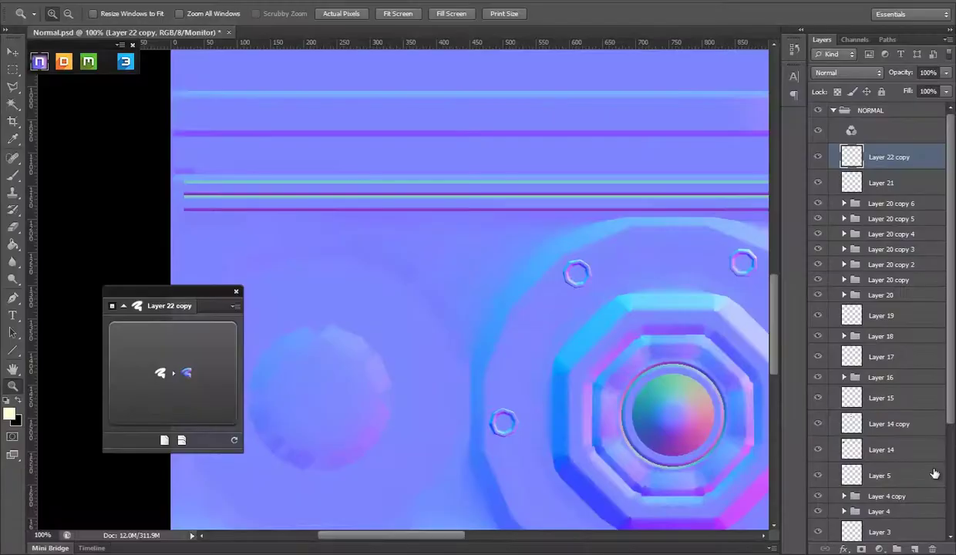
{"action": "scroll", "coordinate": [823, 507], "scroll_direction": "down", "scroll_amount": 5}
{"action": "left_click", "coordinate": [818, 503]}
{"action": "scroll", "coordinate": [823, 507], "scroll_direction": "up", "scroll_amount": 10}
Step: Move the merged bars down 59 px, add a resized duplicate pair, and hide the UVs
{"action": "key", "text": "v"}
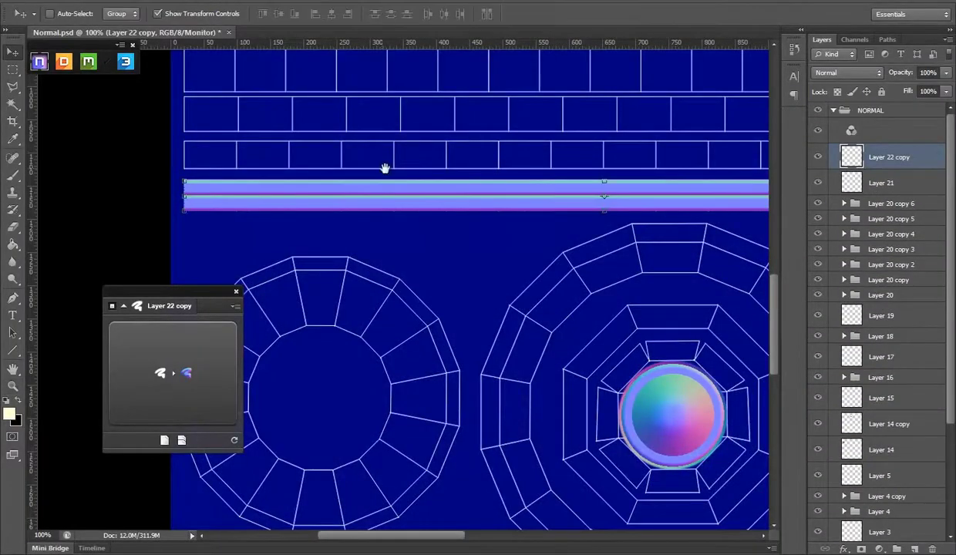
{"action": "left_click_drag", "start_coordinate": [387, 167], "coordinate": [402, 246]}
{"action": "key", "text": "ctrl+j"}
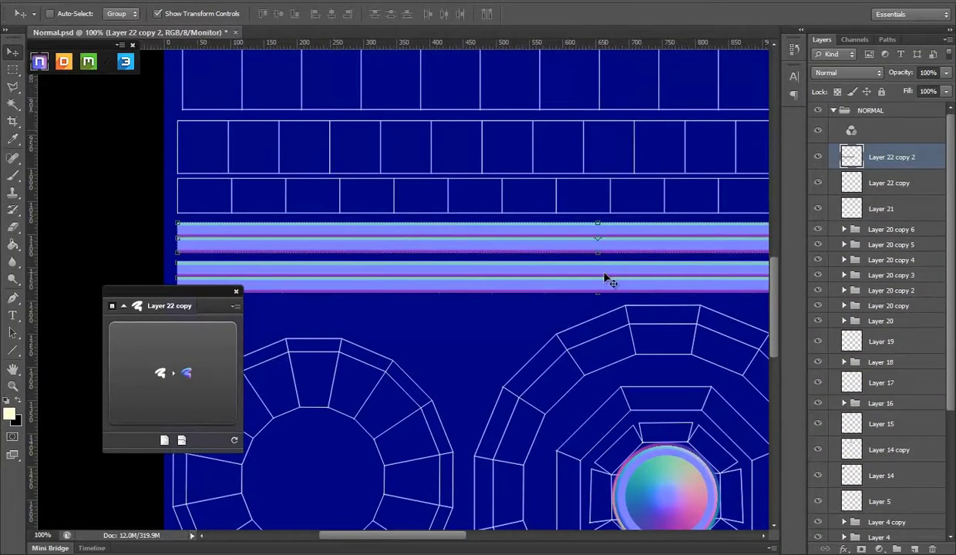
{"action": "key", "text": "ctrl+t"}
{"action": "left_click_drag", "start_coordinate": [598, 254], "coordinate": [599, 251]}
{"action": "key", "text": "Return"}
{"action": "scroll", "coordinate": [879, 309], "scroll_direction": "down", "scroll_amount": 3}
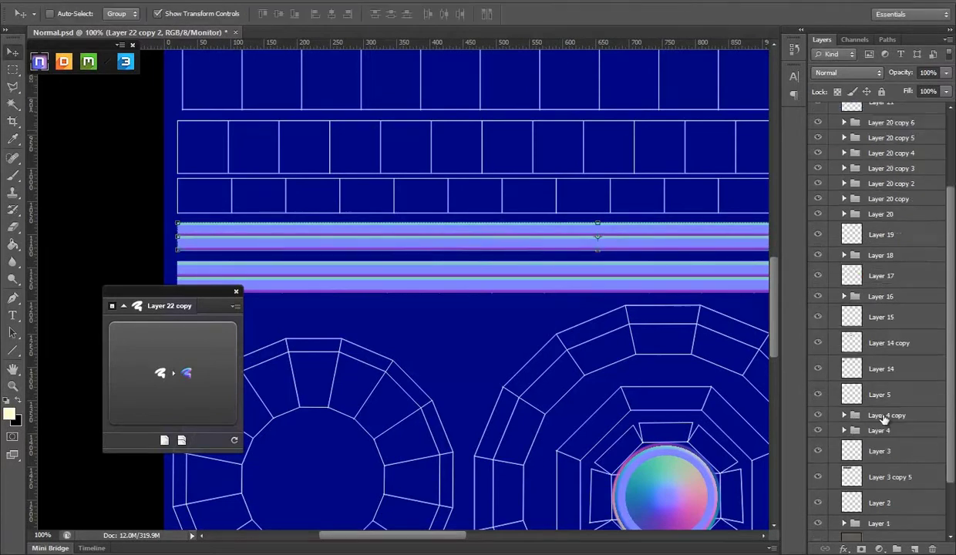
{"action": "scroll", "coordinate": [879, 308], "scroll_direction": "down", "scroll_amount": 3}
{"action": "left_click", "coordinate": [817, 502]}
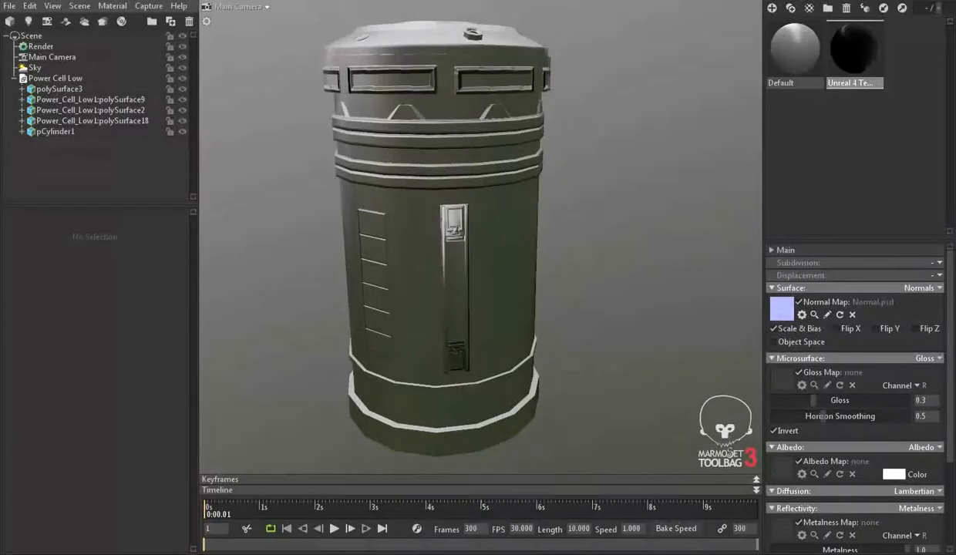
Step: In Maya, reposition the UV Editor to view the unwrapped strips and circular cap shells
{"action": "left_click", "coordinate": [512, 486]}
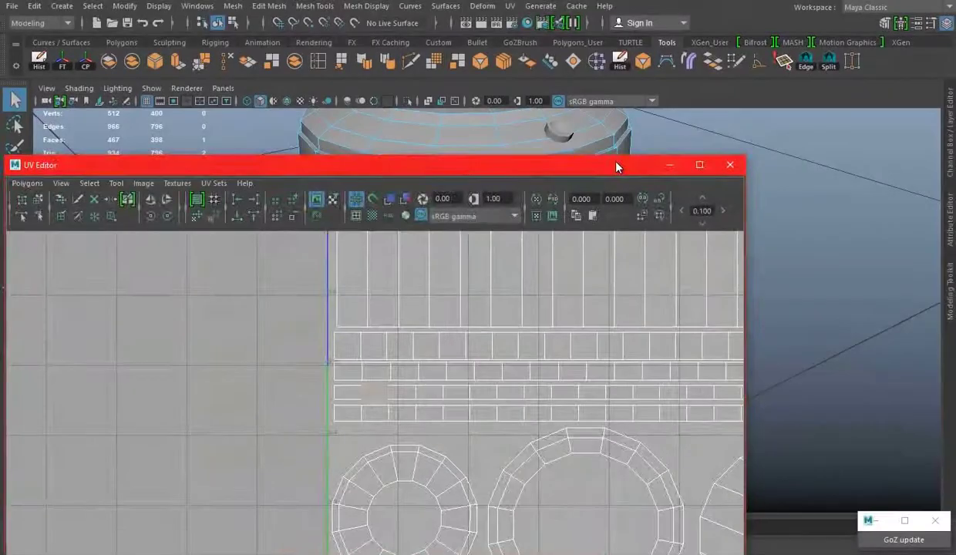
{"action": "left_click_drag", "start_coordinate": [616, 164], "coordinate": [616, 366]}
{"action": "left_click_drag", "start_coordinate": [511, 366], "coordinate": [512, 149]}
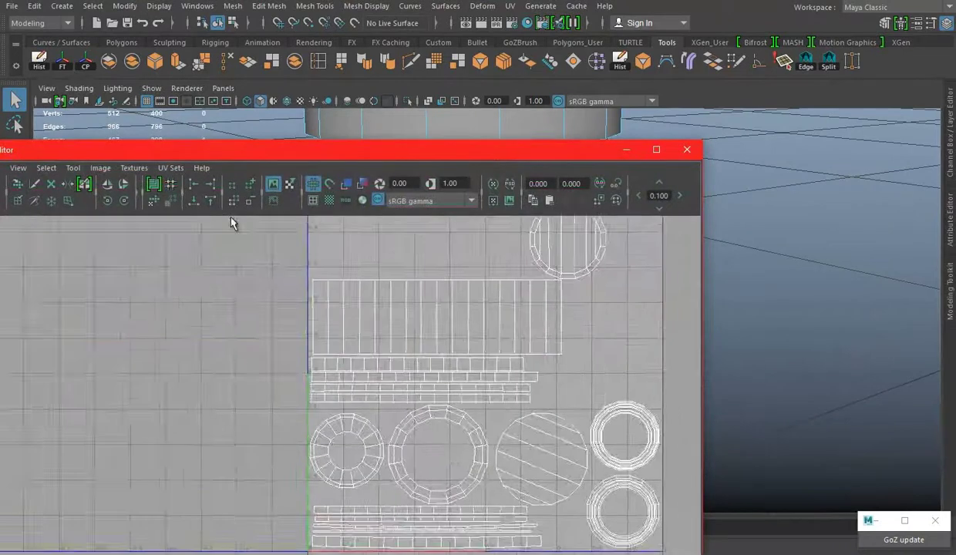
{"action": "scroll", "coordinate": [483, 373], "scroll_direction": "up", "scroll_amount": 5}
{"action": "scroll", "coordinate": [482, 373], "scroll_direction": "down", "scroll_amount": 4}
{"action": "scroll", "coordinate": [453, 316], "scroll_direction": "down", "scroll_amount": 3}
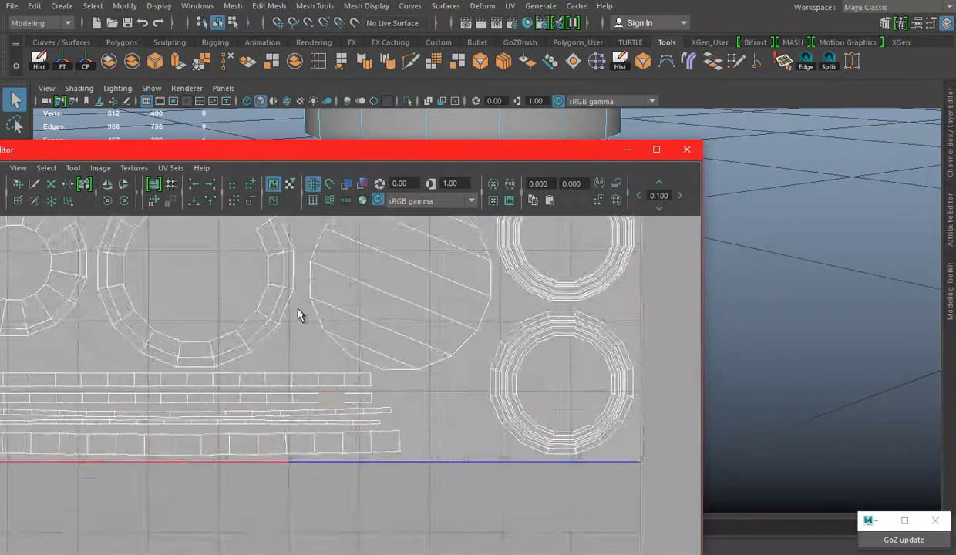
Step: On a new layer at the lower UV strips, turn a small rectangle into an NDo block
{"action": "key", "text": "z"}
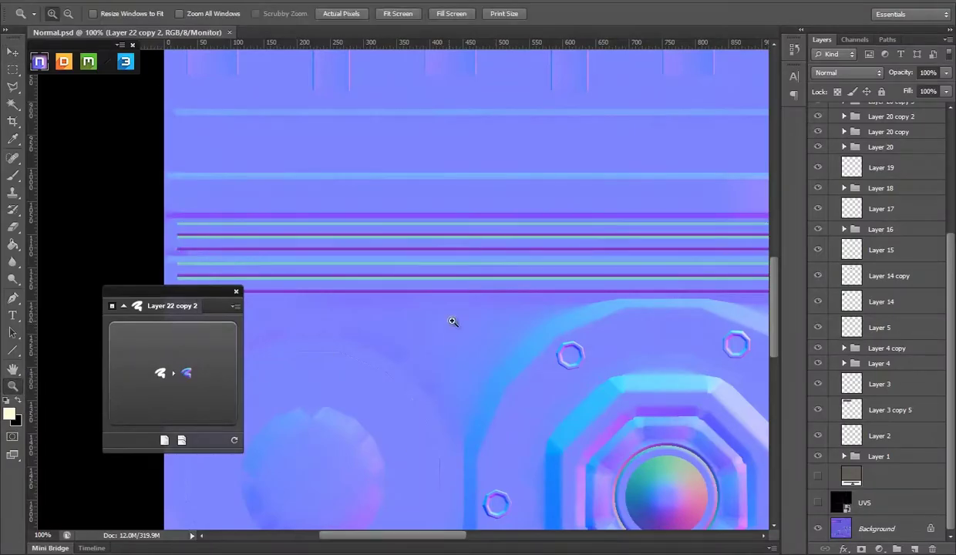
{"action": "left_click", "coordinate": [450, 320], "text": "alt"}
{"action": "mouse_move", "coordinate": [574, 459]}
{"action": "left_mouse_down"}
{"action": "mouse_move", "coordinate": [471, 176]}
{"action": "mouse_move", "coordinate": [276, 154]}
{"action": "left_mouse_up"}
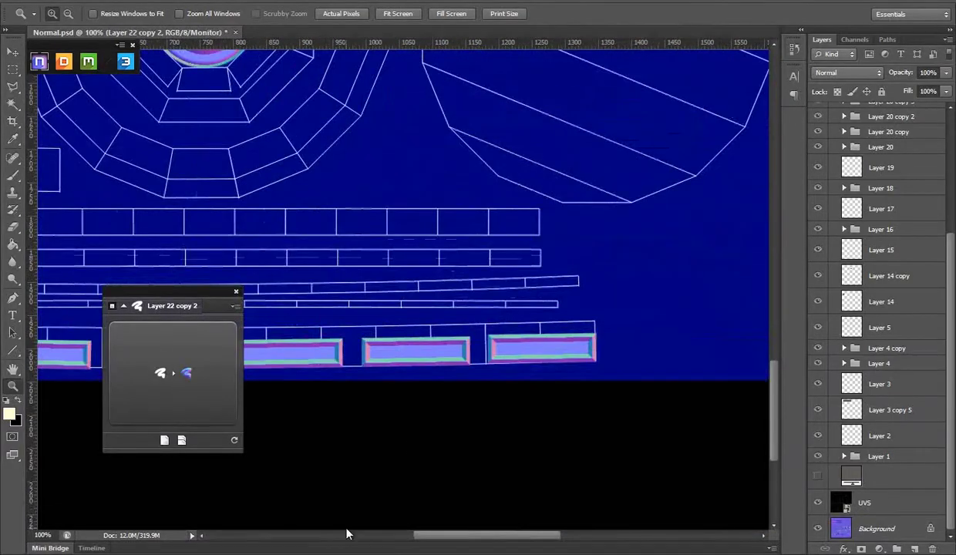
{"action": "left_click", "coordinate": [497, 496]}
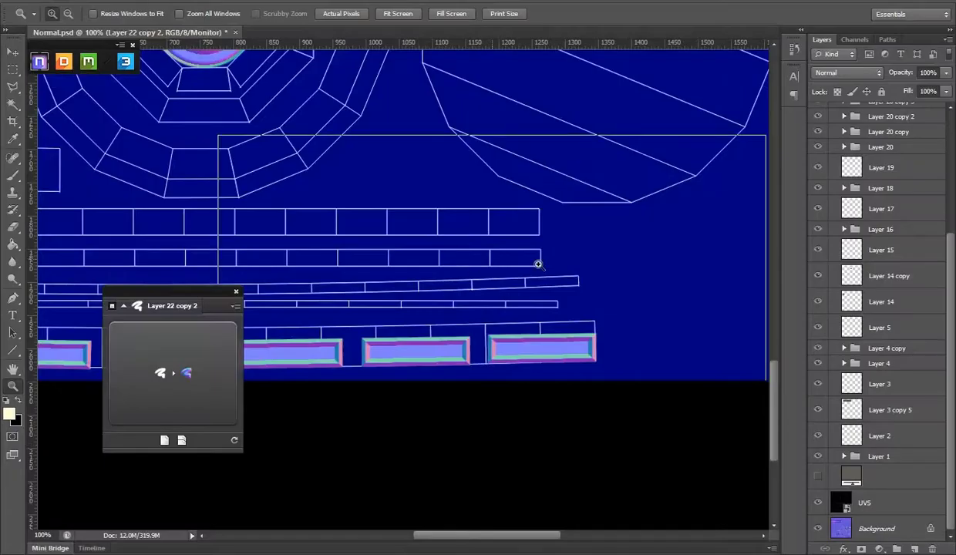
{"action": "left_click", "coordinate": [538, 264]}
{"action": "scroll", "coordinate": [917, 414], "scroll_direction": "up", "scroll_amount": 5}
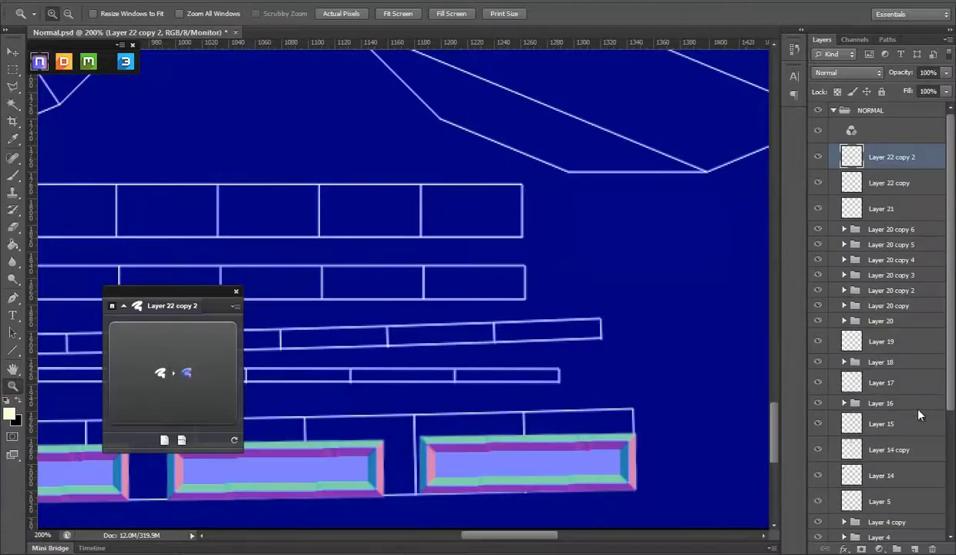
{"action": "left_click", "coordinate": [914, 549]}
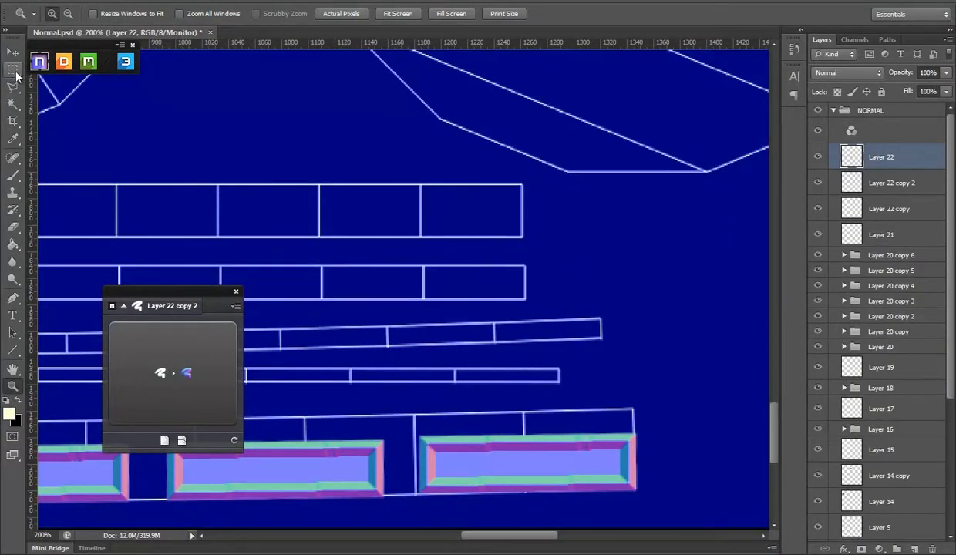
{"action": "left_click", "coordinate": [15, 70]}
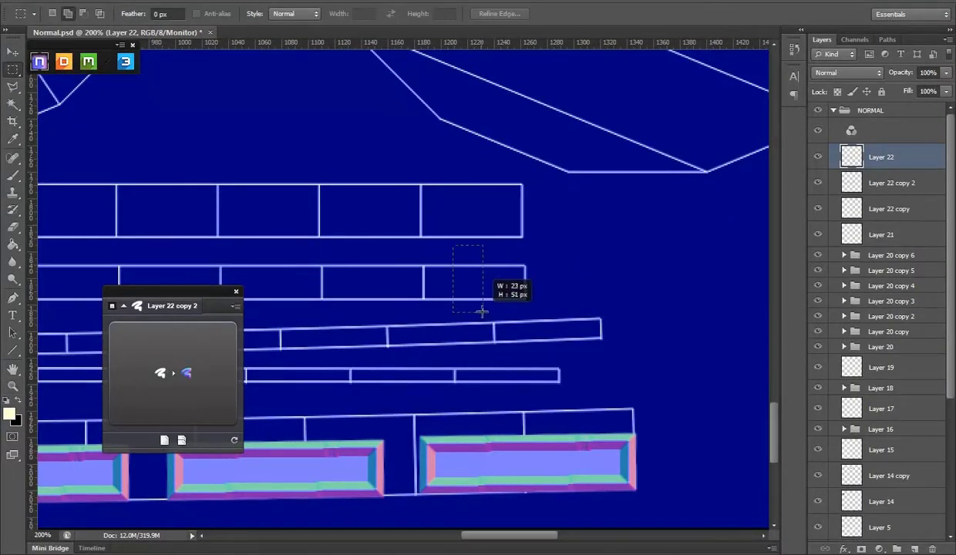
{"action": "left_click", "coordinate": [187, 359]}
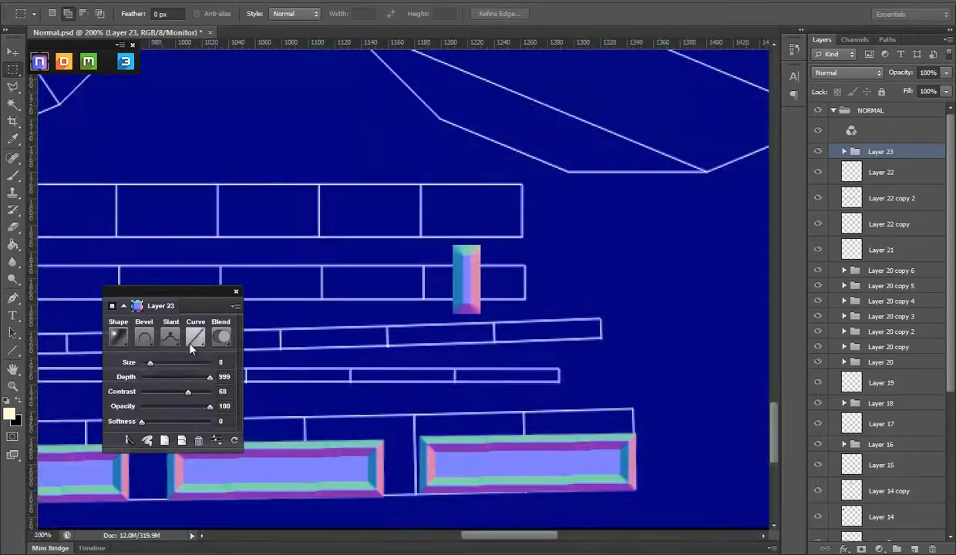
Step: Try a Half Round bevel curve and a side-by-side duplicate, then undo the duplicate
{"action": "left_click", "coordinate": [195, 337]}
{"action": "left_click", "coordinate": [125, 375]}
{"action": "left_click_drag", "start_coordinate": [147, 363], "coordinate": [149, 365]}
{"action": "left_click", "coordinate": [13, 52]}
{"action": "left_click_drag", "start_coordinate": [536, 291], "coordinate": [537, 291]}
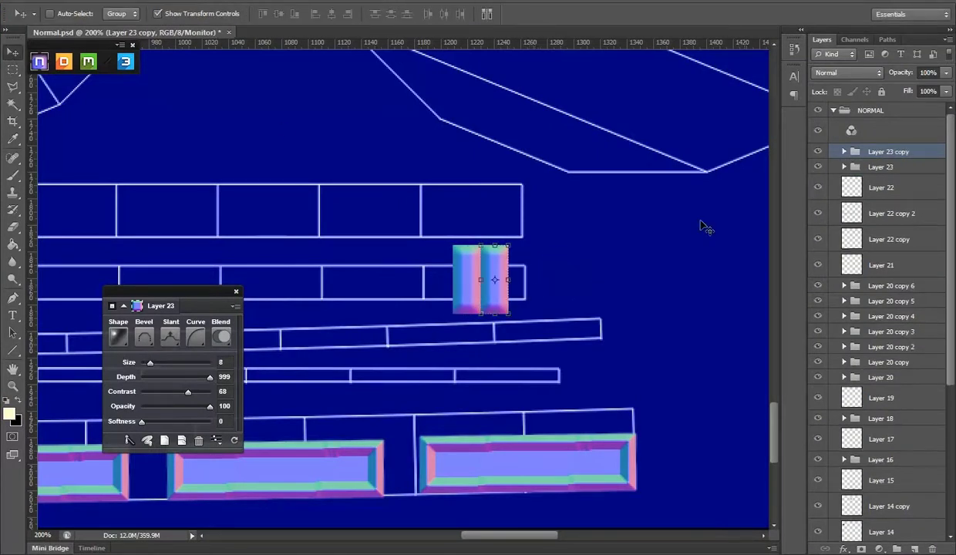
{"action": "left_click", "coordinate": [880, 167]}
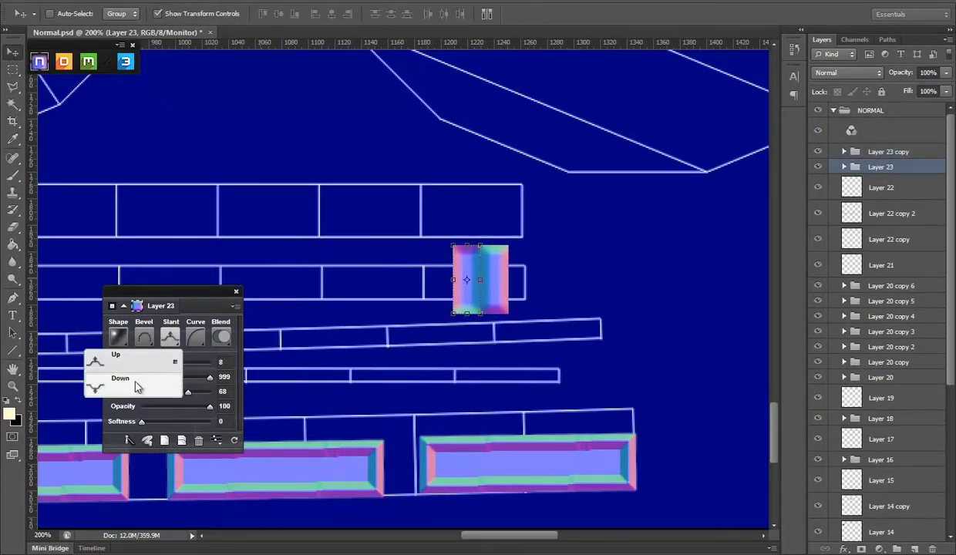
{"action": "left_click", "coordinate": [889, 154]}
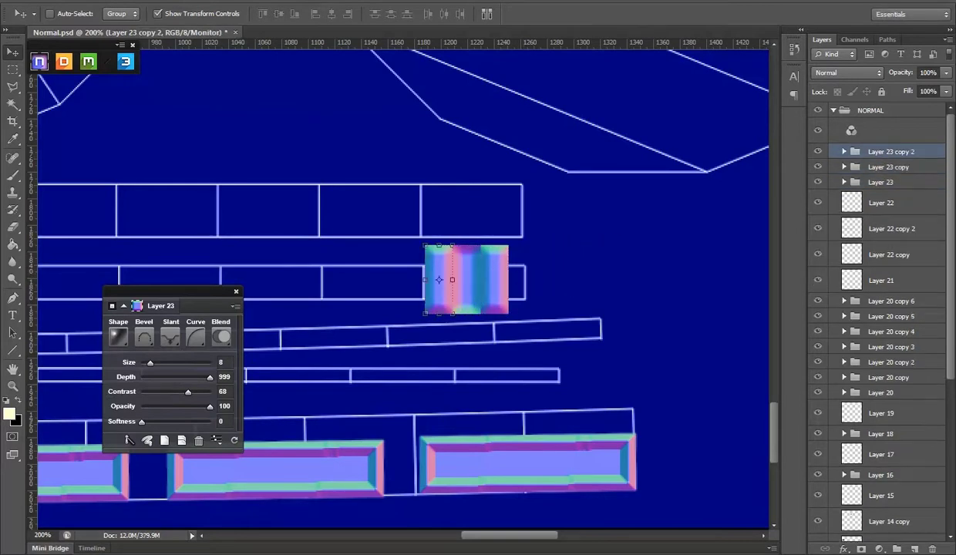
{"action": "key", "text": "ctrl+alt+z"}
{"action": "key", "text": "ctrl+alt+z"}
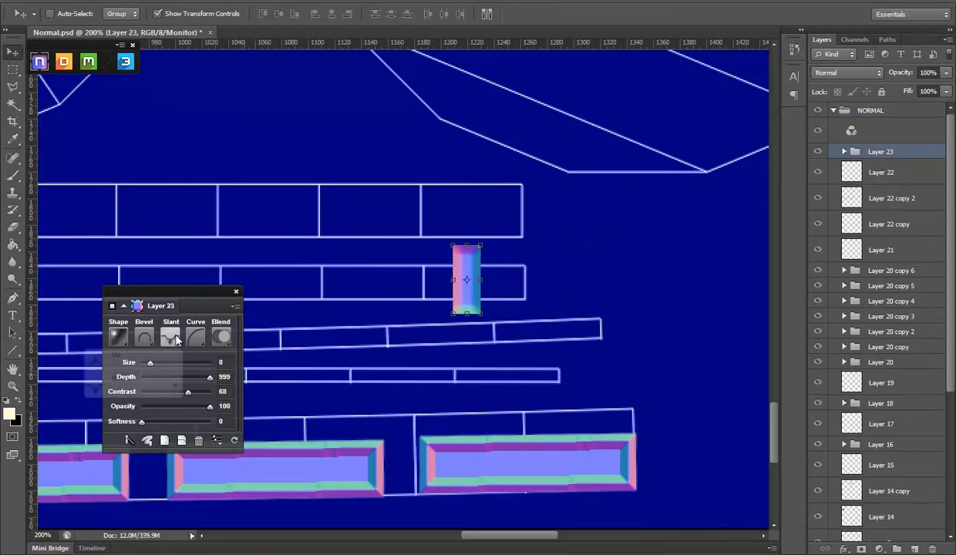
Step: Make two side-by-side pill slats with Dome curve, Down slant and bevel size 8
{"action": "left_click", "coordinate": [195, 336]}
{"action": "left_click", "coordinate": [116, 467]}
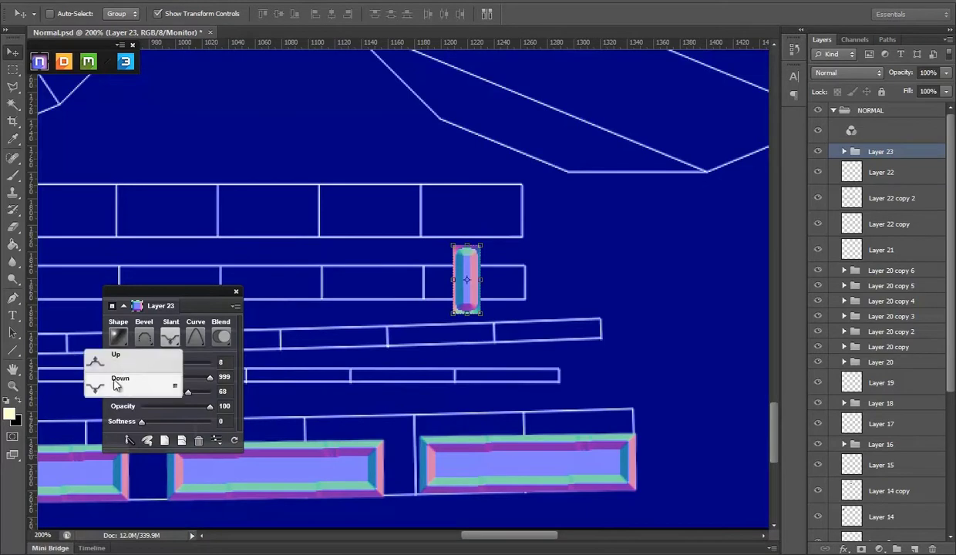
{"action": "left_click", "coordinate": [169, 339]}
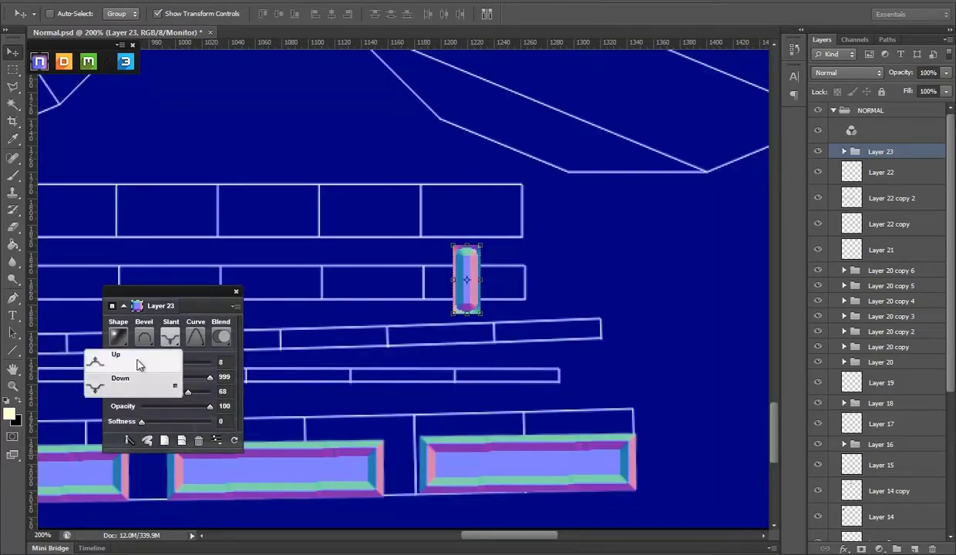
{"action": "left_click", "coordinate": [153, 364]}
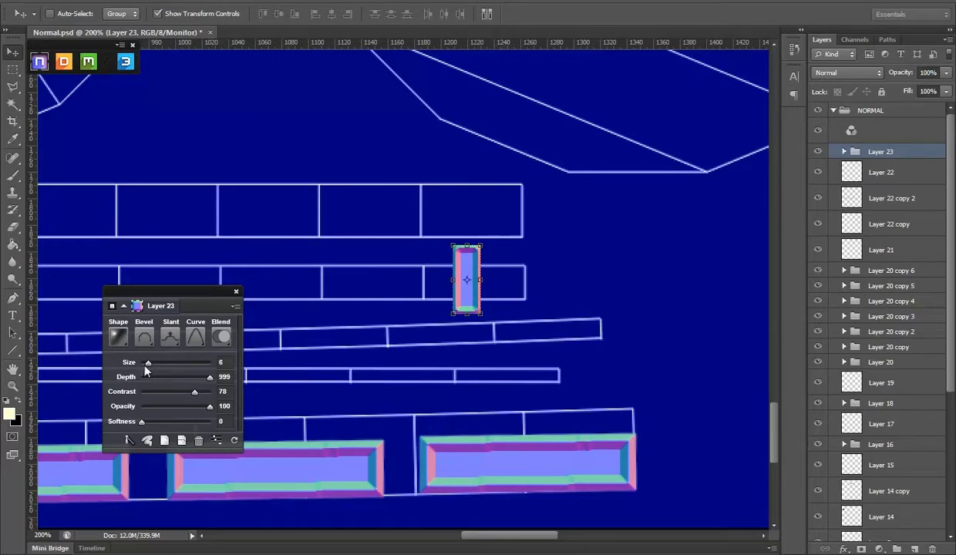
{"action": "left_click_drag", "start_coordinate": [144, 368], "coordinate": [149, 367]}
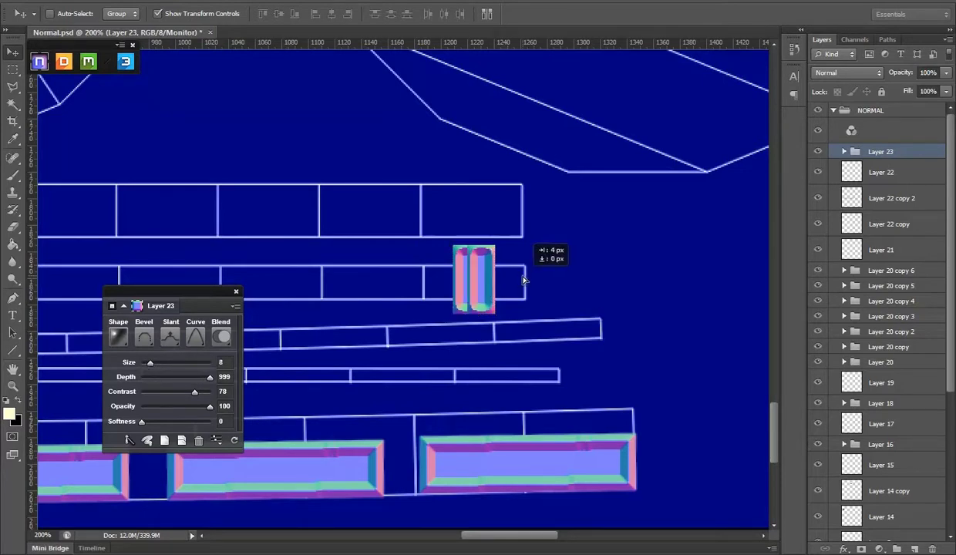
{"action": "left_click_drag", "start_coordinate": [522, 280], "coordinate": [551, 280]}
{"action": "left_click", "coordinate": [131, 380]}
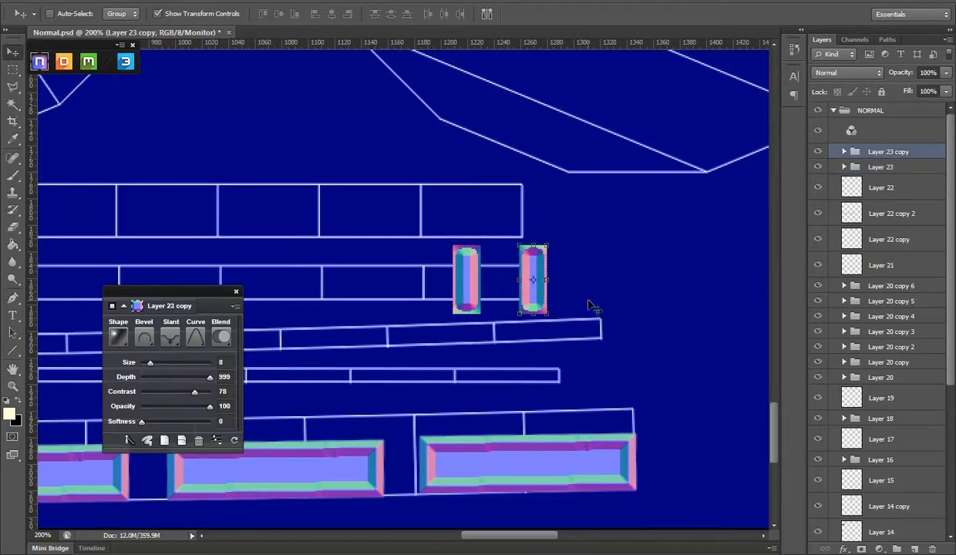
{"action": "left_click_drag", "start_coordinate": [626, 273], "coordinate": [551, 271]}
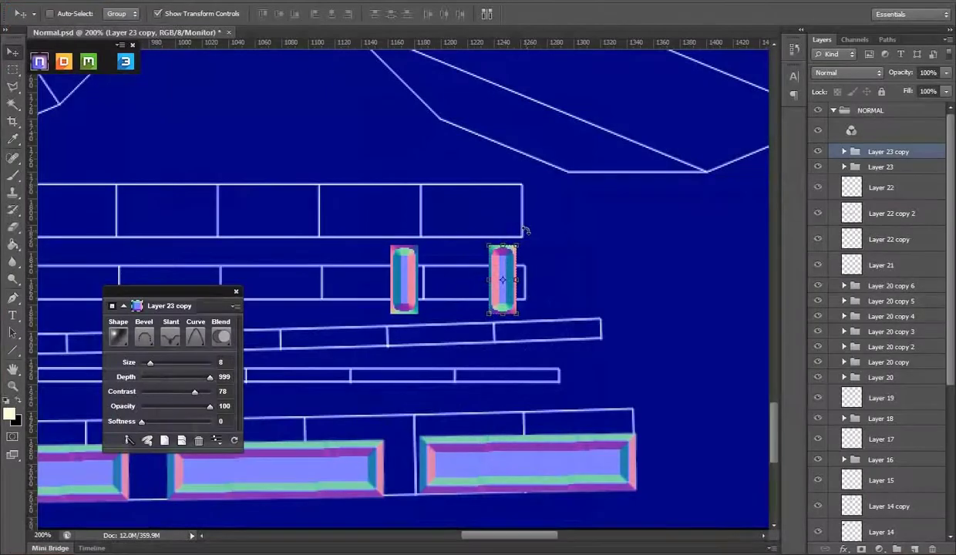
Step: Try tilting the pills about 11.5 degrees, then revert them to upright
{"action": "key", "text": "ctrl+t"}
{"action": "left_click_drag", "start_coordinate": [525, 226], "coordinate": [531, 229]}
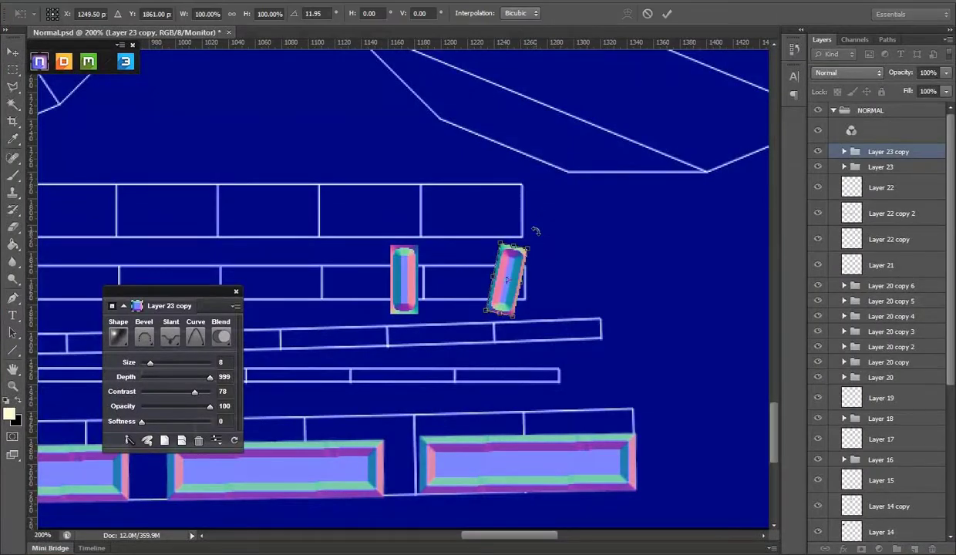
{"action": "left_click", "coordinate": [880, 167]}
{"action": "left_click_drag", "start_coordinate": [424, 233], "coordinate": [441, 242]}
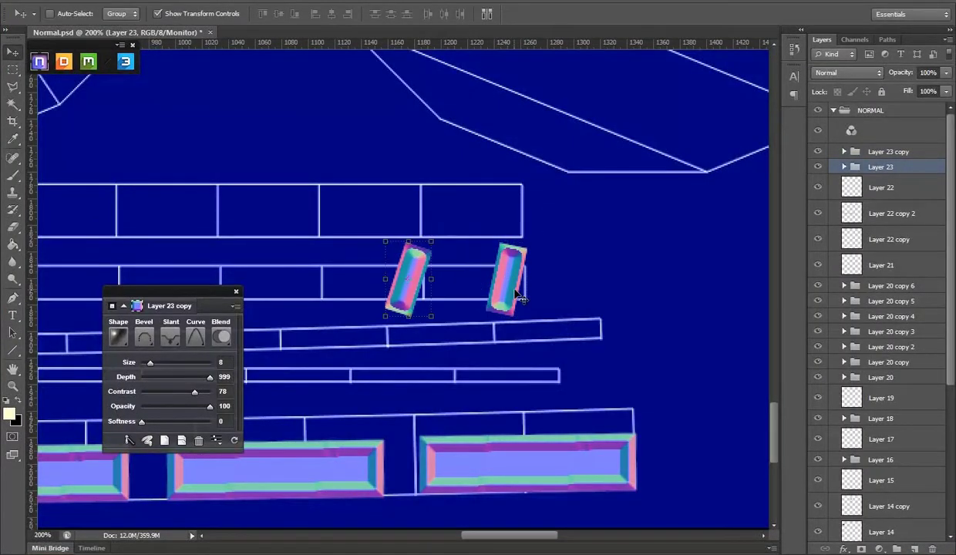
{"action": "key", "text": "ctrl+alt+z"}
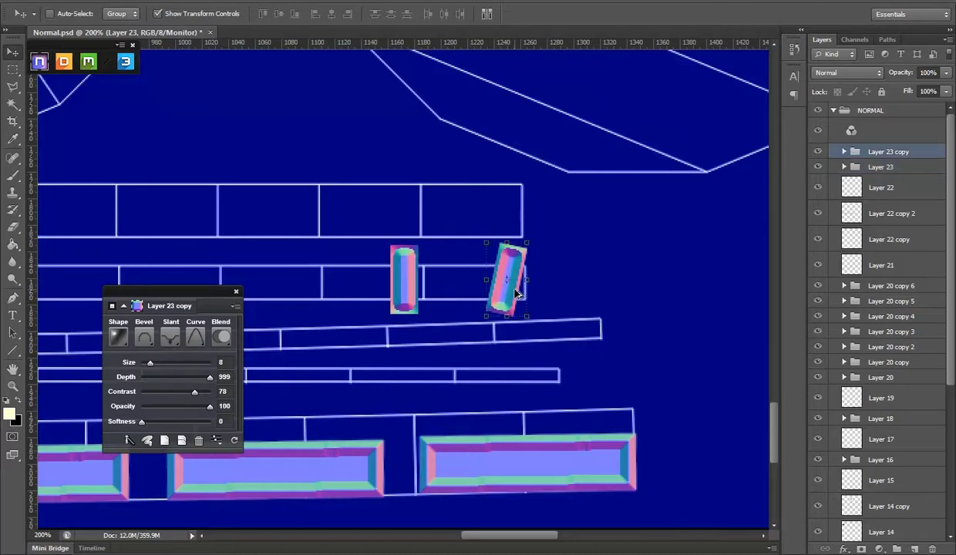
{"action": "key", "text": "ctrl+alt+z"}
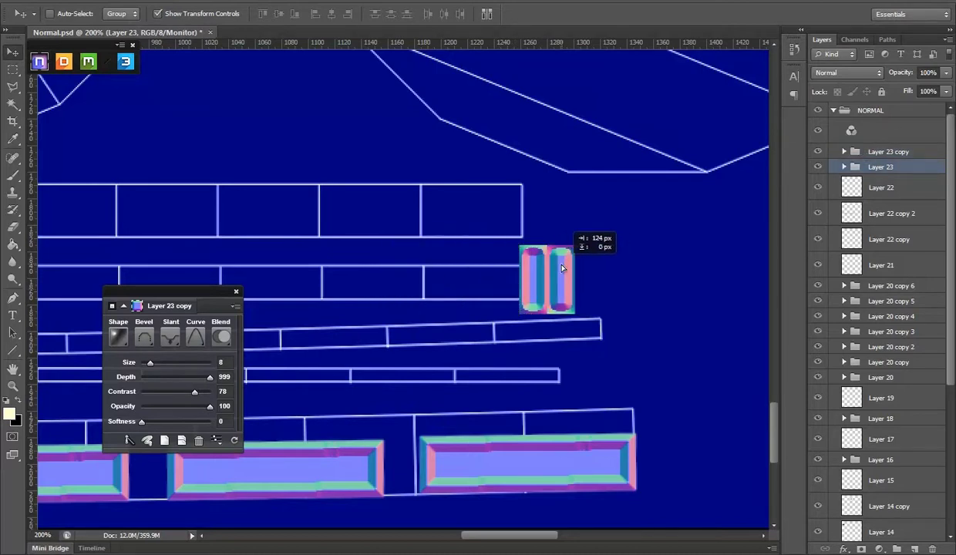
{"action": "left_click_drag", "start_coordinate": [584, 240], "coordinate": [598, 244]}
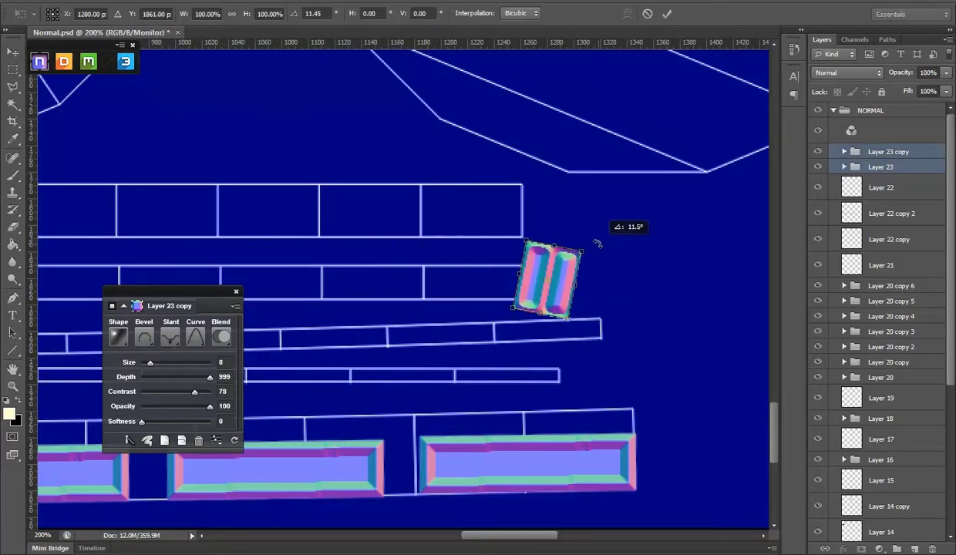
{"action": "key", "text": "ctrl+z"}
{"action": "key", "text": "Escape"}
Step: Duplicate the pill pair into extra copies, then delete the surplus pill layers
{"action": "mouse_move", "coordinate": [548, 265]}
{"action": "left_mouse_down", "text": "alt"}
{"action": "mouse_move", "coordinate": [474, 274]}
{"action": "mouse_move", "coordinate": [448, 260]}
{"action": "mouse_move", "coordinate": [395, 264]}
{"action": "mouse_move", "coordinate": [490, 274]}
{"action": "mouse_move", "coordinate": [435, 277]}
{"action": "mouse_move", "coordinate": [533, 263]}
{"action": "mouse_move", "coordinate": [467, 256]}
{"action": "mouse_move", "coordinate": [537, 261]}
{"action": "left_mouse_up", "text": "alt"}
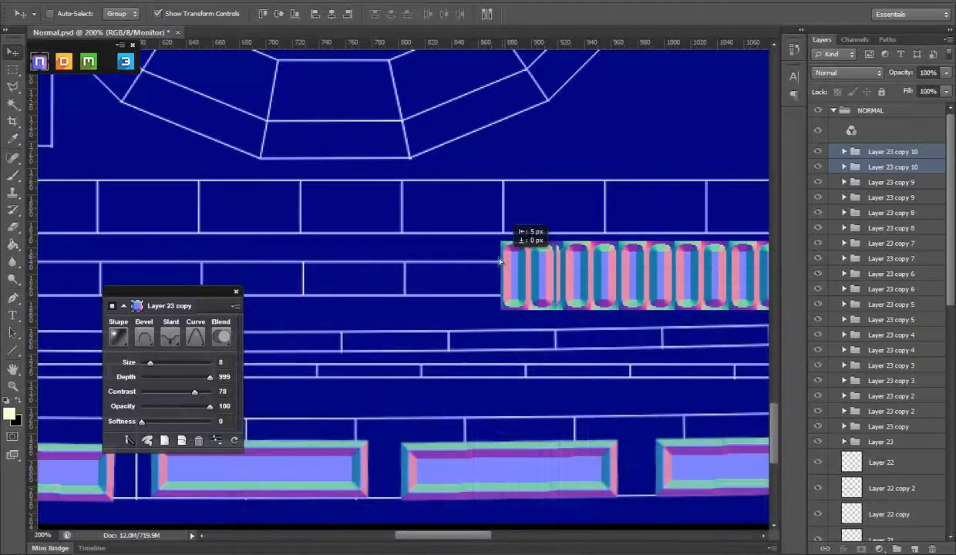
{"action": "left_click_drag", "start_coordinate": [500, 262], "coordinate": [487, 261]}
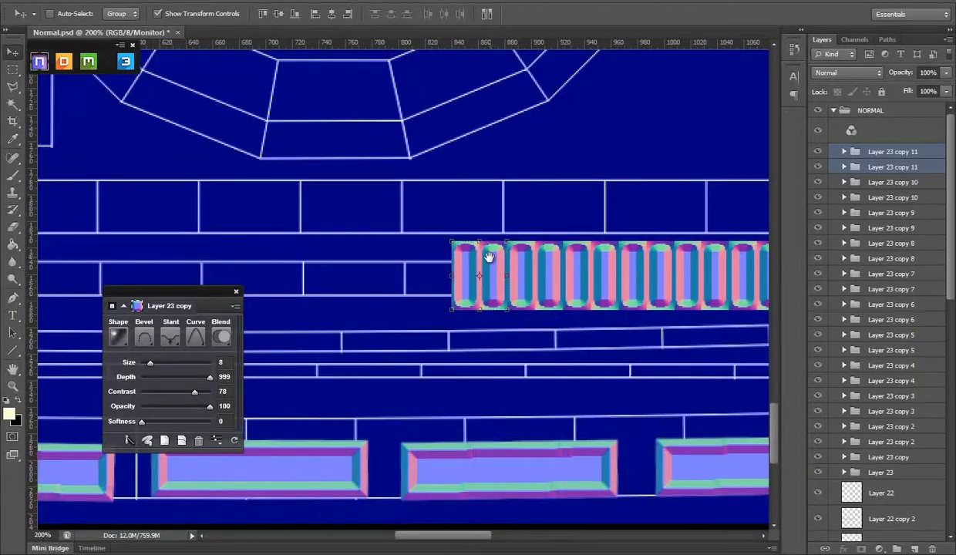
{"action": "mouse_move", "coordinate": [555, 261]}
{"action": "left_mouse_down", "text": "alt"}
{"action": "mouse_move", "coordinate": [581, 264]}
{"action": "mouse_move", "coordinate": [373, 268]}
{"action": "mouse_move", "coordinate": [550, 265]}
{"action": "left_mouse_up", "text": "alt"}
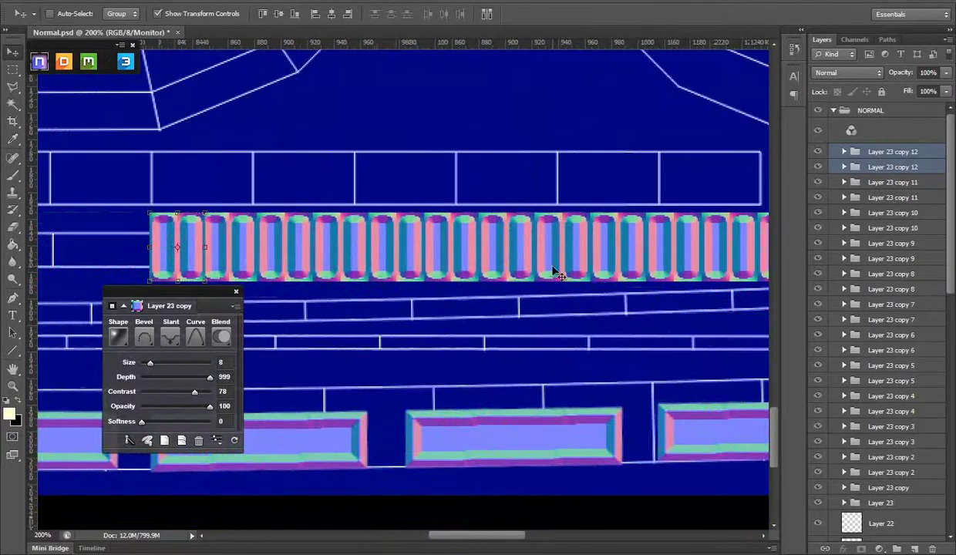
{"action": "key", "text": "ctrl+alt+z"}
{"action": "key", "text": "ctrl+alt+z"}
{"action": "key", "text": "ctrl+alt+z"}
{"action": "left_click", "coordinate": [837, 426]}
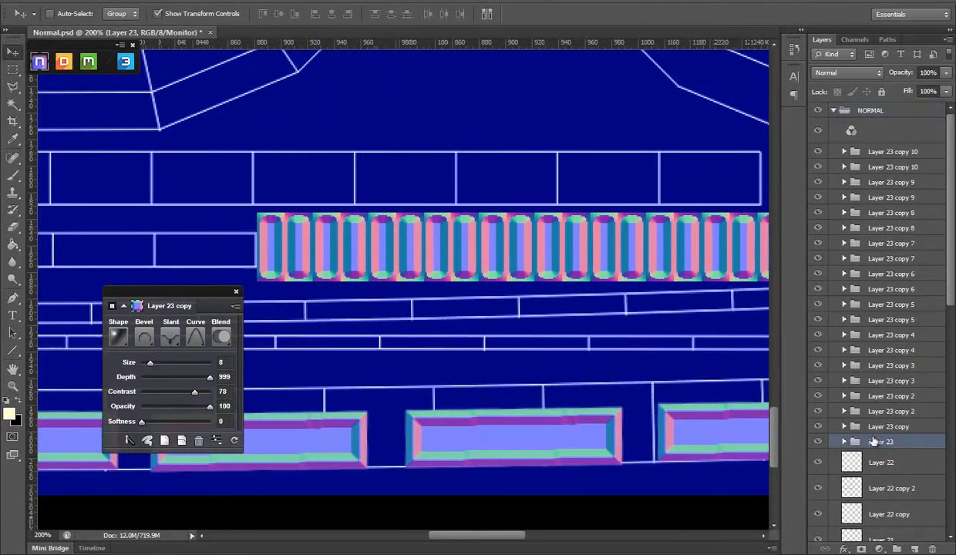
{"action": "left_click", "coordinate": [852, 411]}
{"action": "left_click", "coordinate": [890, 152], "text": "shift"}
{"action": "key", "text": "Delete"}
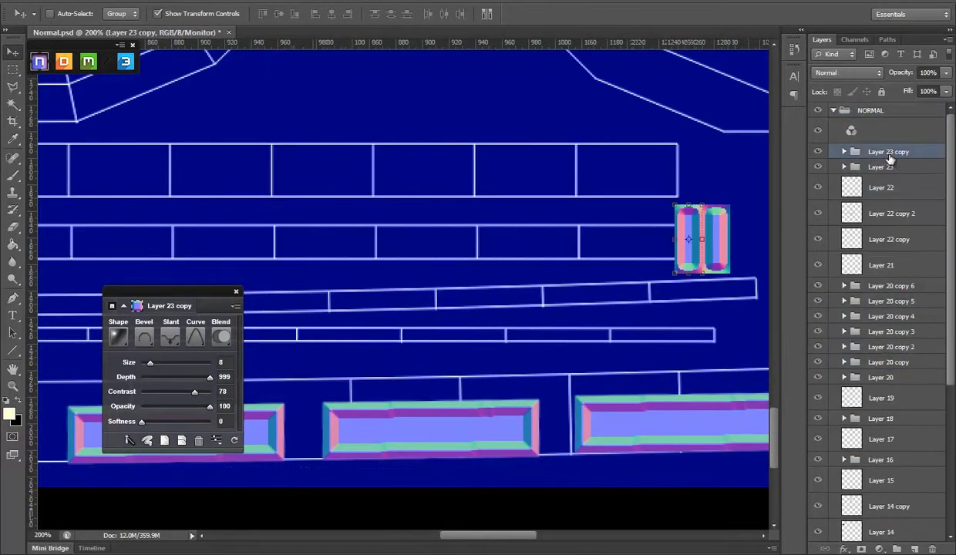
Step: Repeatedly duplicate the slat pair leftward to build an evenly spaced row along the band
{"action": "left_click_drag", "start_coordinate": [686, 193], "coordinate": [660, 225]}
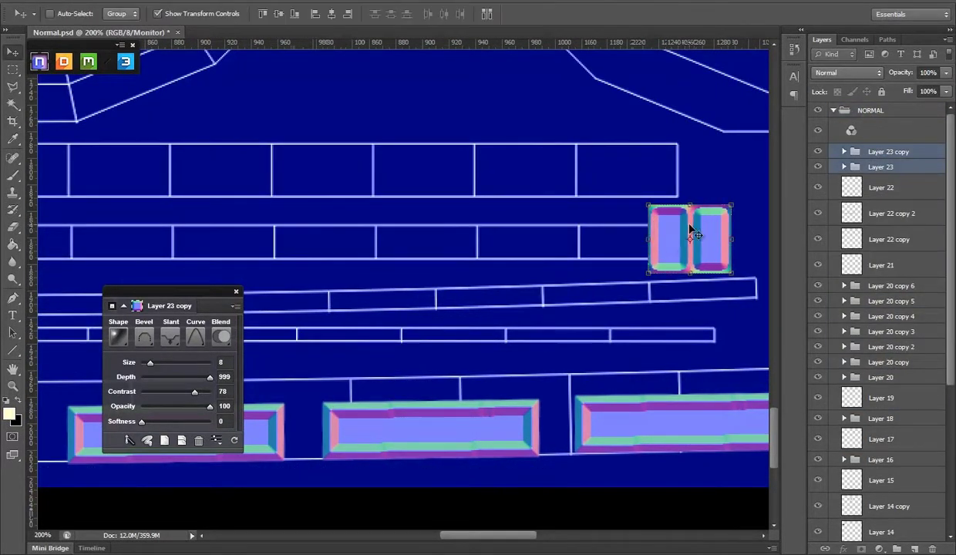
{"action": "mouse_move", "coordinate": [646, 240]}
{"action": "left_mouse_down"}
{"action": "mouse_move", "coordinate": [493, 236]}
{"action": "mouse_move", "coordinate": [574, 226]}
{"action": "mouse_move", "coordinate": [432, 223]}
{"action": "left_mouse_up"}
{"action": "scroll", "coordinate": [561, 241], "scroll_direction": "left", "scroll_amount": 3}
{"action": "left_click_drag", "start_coordinate": [561, 241], "coordinate": [506, 245]}
{"action": "key", "text": "ctrl+alt+z"}
{"action": "key", "text": "ctrl+alt+z"}
{"action": "left_click_drag", "start_coordinate": [618, 240], "coordinate": [438, 241]}
{"action": "mouse_move", "coordinate": [650, 256]}
{"action": "left_mouse_down"}
{"action": "mouse_move", "coordinate": [403, 257]}
{"action": "mouse_move", "coordinate": [876, 257]}
{"action": "left_mouse_up"}
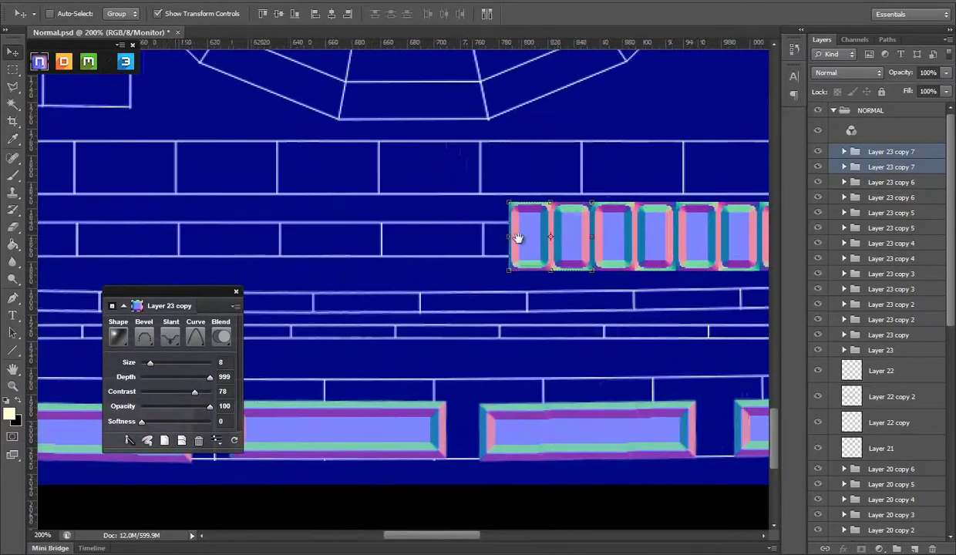
{"action": "left_click_drag", "start_coordinate": [582, 229], "coordinate": [389, 223]}
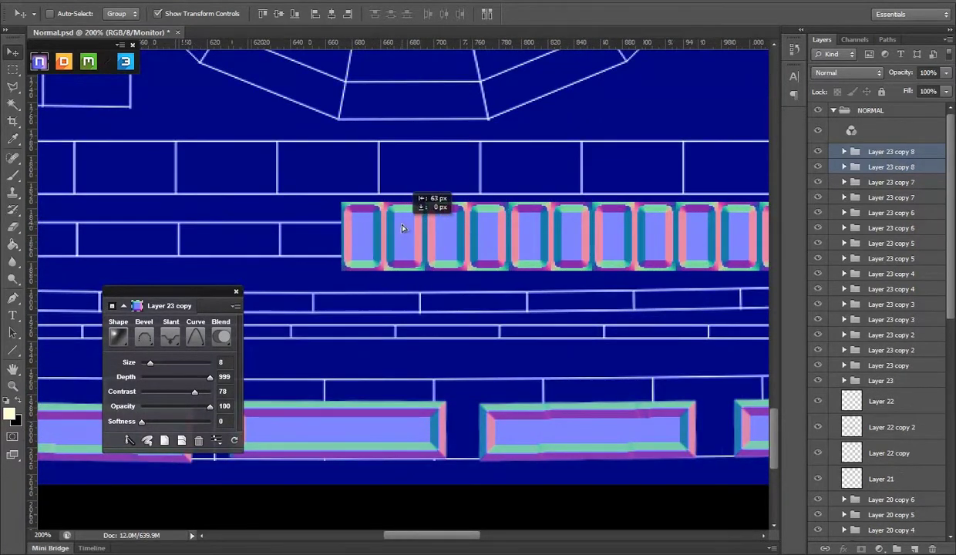
Step: Select all slat layers and resize the row to about 735 px within the strip
{"action": "key", "text": "z"}
{"action": "left_click", "coordinate": [586, 255], "text": "alt"}
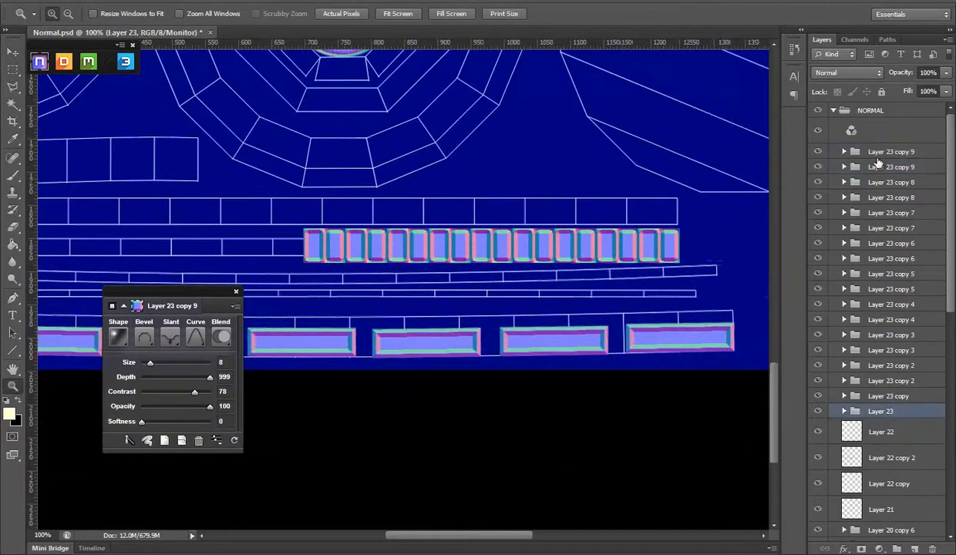
{"action": "left_click", "coordinate": [13, 51]}
{"action": "left_click", "coordinate": [878, 409]}
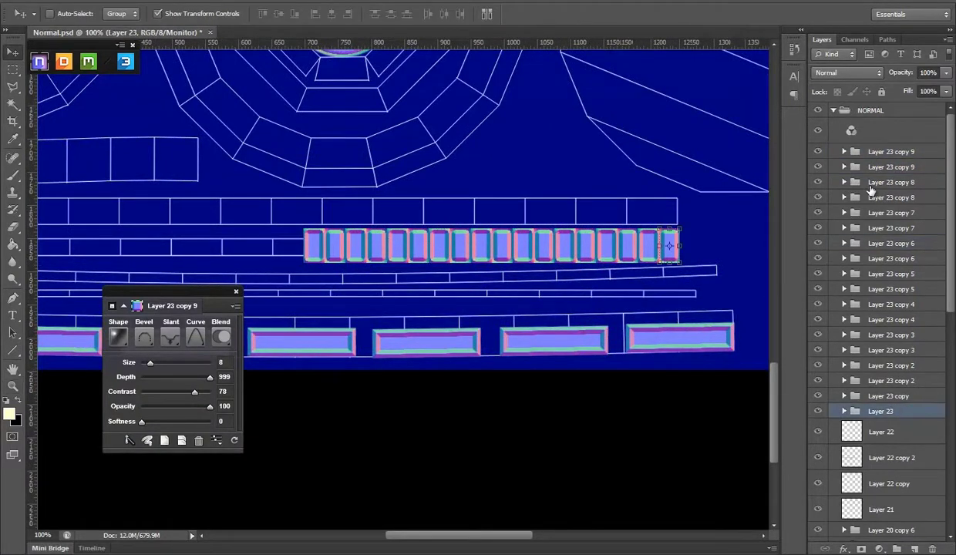
{"action": "left_click", "coordinate": [844, 151], "text": "shift"}
{"action": "mouse_move", "coordinate": [303, 247]}
{"action": "left_mouse_down"}
{"action": "mouse_move", "coordinate": [500, 239]}
{"action": "mouse_move", "coordinate": [445, 241]}
{"action": "left_mouse_up"}
{"action": "mouse_move", "coordinate": [503, 239]}
{"action": "left_mouse_down"}
{"action": "mouse_move", "coordinate": [241, 240]}
{"action": "mouse_move", "coordinate": [297, 238]}
{"action": "left_mouse_up"}
Step: Commit the stretched slat row, merge the slat groups into one layer, and copy it left
{"action": "key", "text": "Return"}
{"action": "right_click", "coordinate": [902, 171]}
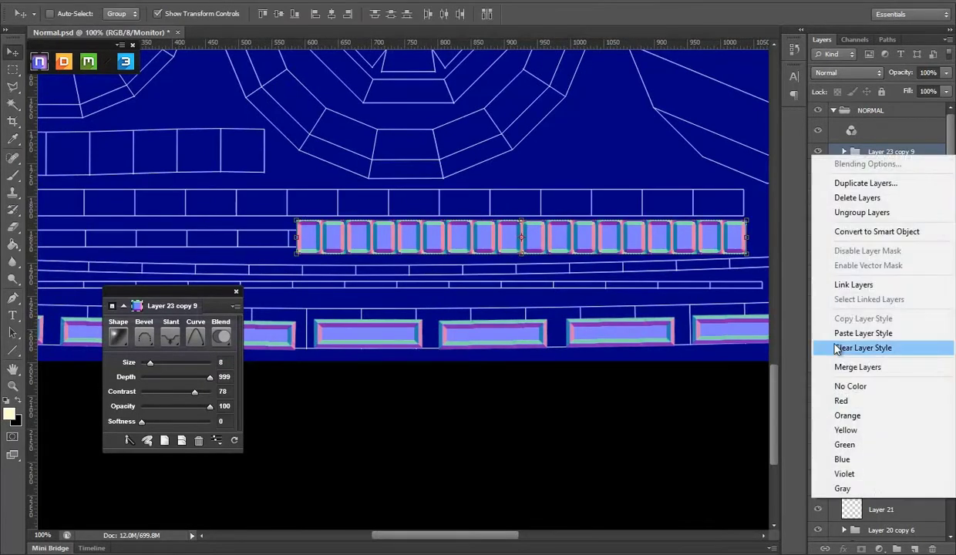
{"action": "left_click", "coordinate": [864, 370]}
{"action": "mouse_move", "coordinate": [572, 218]}
{"action": "left_mouse_down"}
{"action": "mouse_move", "coordinate": [251, 223]}
{"action": "mouse_move", "coordinate": [313, 233]}
{"action": "left_mouse_up"}
Step: Hide the UV wireframe and inspect the vent band on the power cell from several angles
{"action": "scroll", "coordinate": [839, 337], "scroll_direction": "down", "scroll_amount": 10}
{"action": "left_click", "coordinate": [870, 501]}
{"action": "left_click", "coordinate": [817, 502]}
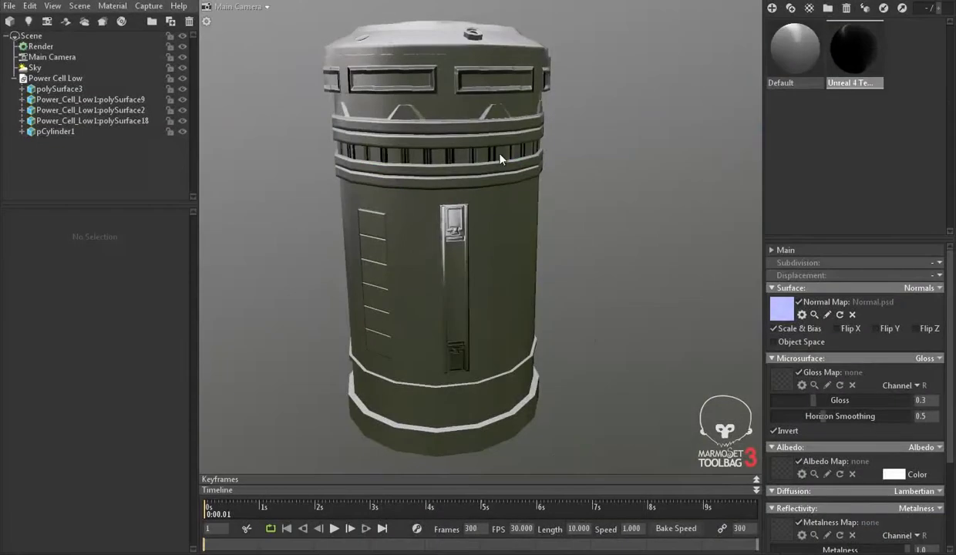
{"action": "mouse_move", "coordinate": [499, 159]}
{"action": "left_mouse_down"}
{"action": "mouse_move", "coordinate": [522, 219]}
{"action": "mouse_move", "coordinate": [555, 198]}
{"action": "mouse_move", "coordinate": [605, 197]}
{"action": "left_mouse_up"}
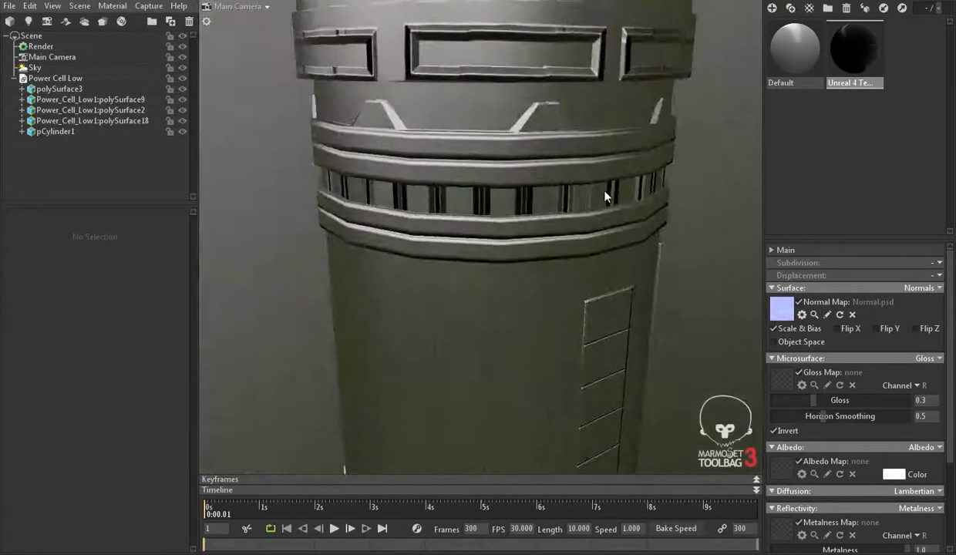
{"action": "scroll", "coordinate": [605, 197], "scroll_direction": "down", "scroll_amount": 5}
{"action": "left_click_drag", "start_coordinate": [745, 162], "coordinate": [572, 156]}
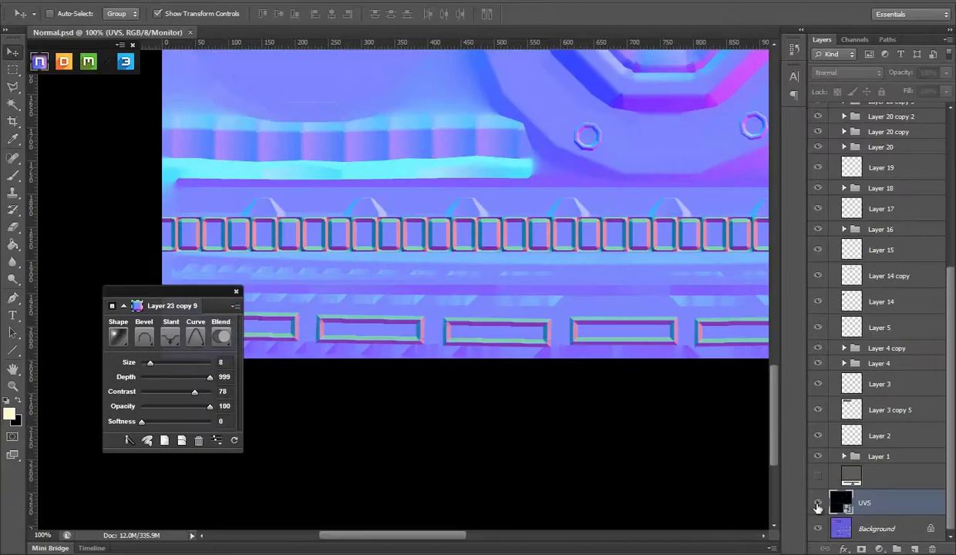
{"action": "left_click", "coordinate": [818, 504]}
Step: Merge the two slat rows into Layer 23 copy 10 and make it visible
{"action": "left_click_drag", "start_coordinate": [950, 300], "coordinate": [953, 146]}
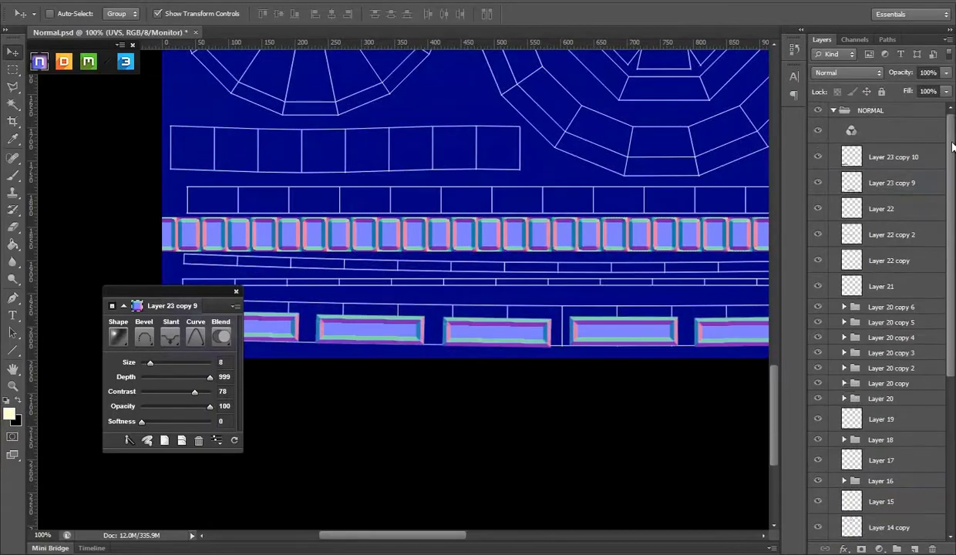
{"action": "left_click", "coordinate": [886, 156], "text": "shift"}
{"action": "right_click", "coordinate": [867, 158]}
{"action": "left_click", "coordinate": [790, 392]}
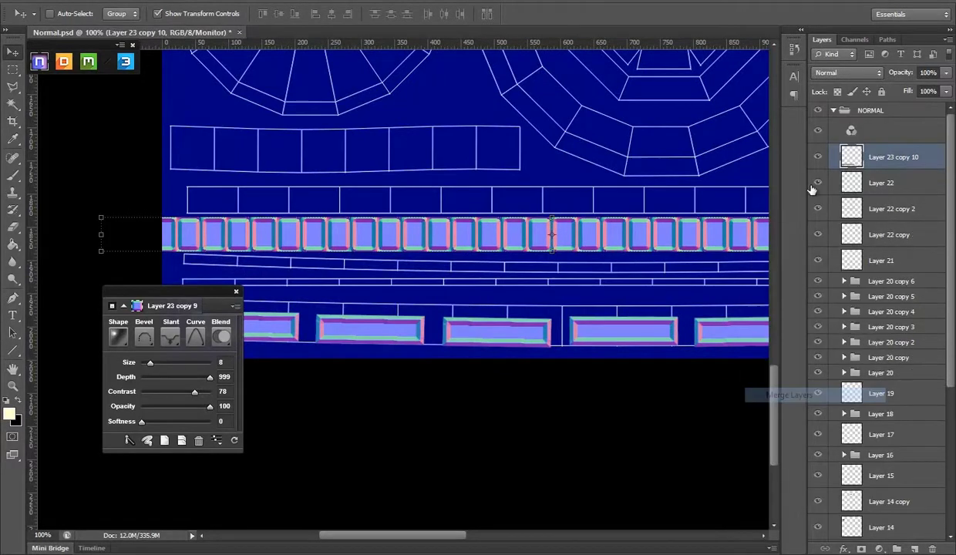
{"action": "left_click", "coordinate": [819, 158]}
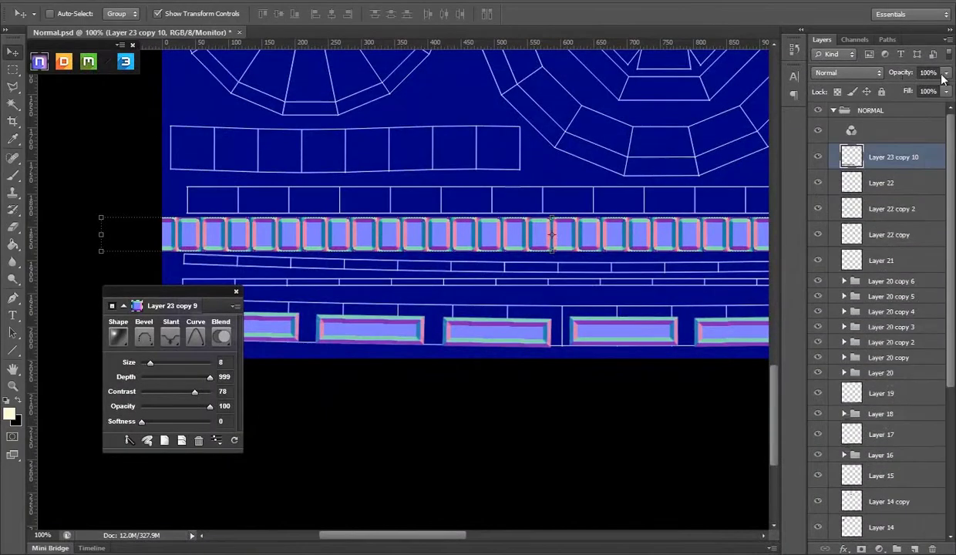
Step: Fade the panel row to 60% opacity and stretch it leftward across its strip
{"action": "left_click_drag", "start_coordinate": [941, 75], "coordinate": [919, 91]}
{"action": "key", "text": "ctrl+t"}
{"action": "key", "text": "ctrl+plus"}
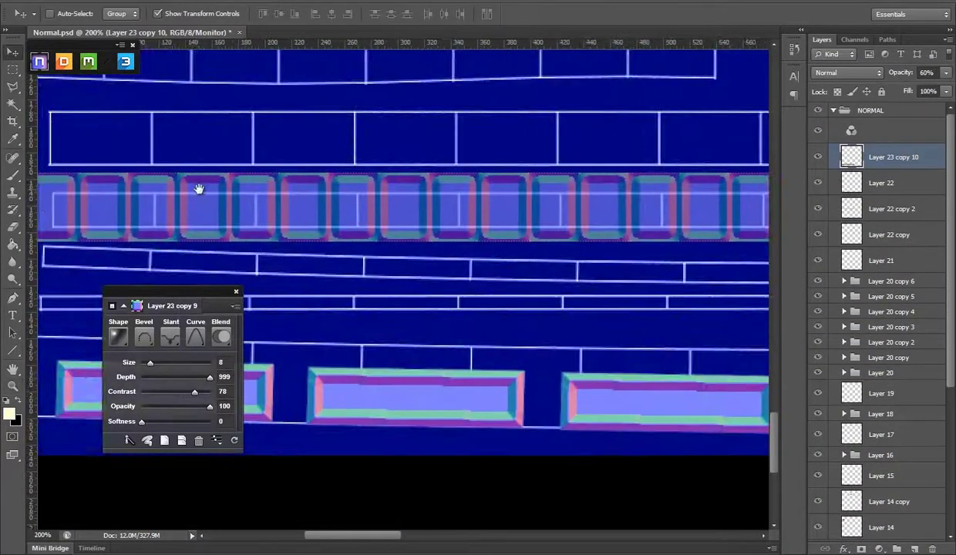
{"action": "scroll", "coordinate": [286, 208], "scroll_direction": "left", "scroll_amount": 5}
{"action": "left_click_drag", "start_coordinate": [210, 202], "coordinate": [224, 200]}
{"action": "scroll", "coordinate": [444, 194], "scroll_direction": "right", "scroll_amount": 5}
{"action": "scroll", "coordinate": [559, 207], "scroll_direction": "up", "scroll_amount": 1}
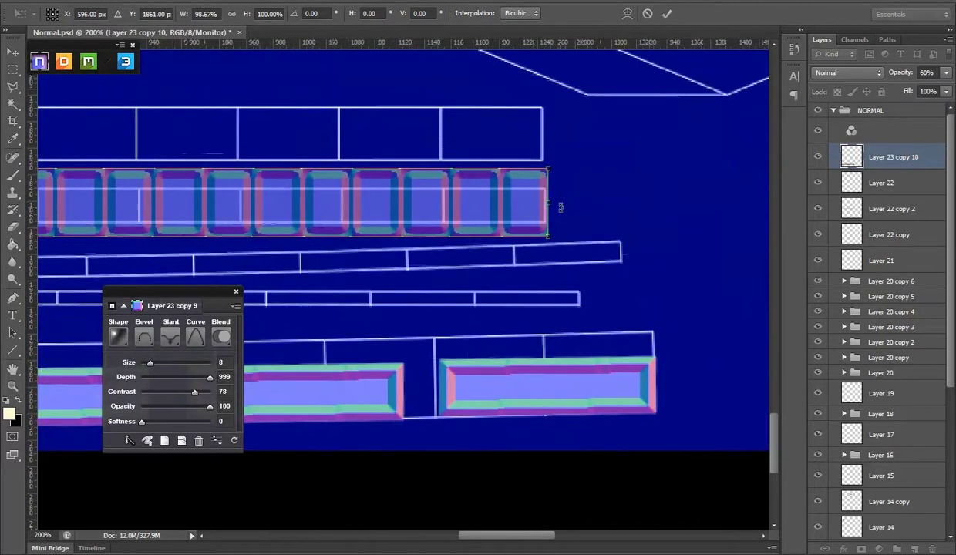
{"action": "key", "text": "Return"}
Step: Restore the panel layer to 100% opacity, clear the selection and hide the UV wireframe
{"action": "scroll", "coordinate": [494, 220], "scroll_direction": "left", "scroll_amount": 3}
{"action": "scroll", "coordinate": [466, 211], "scroll_direction": "left", "scroll_amount": 5}
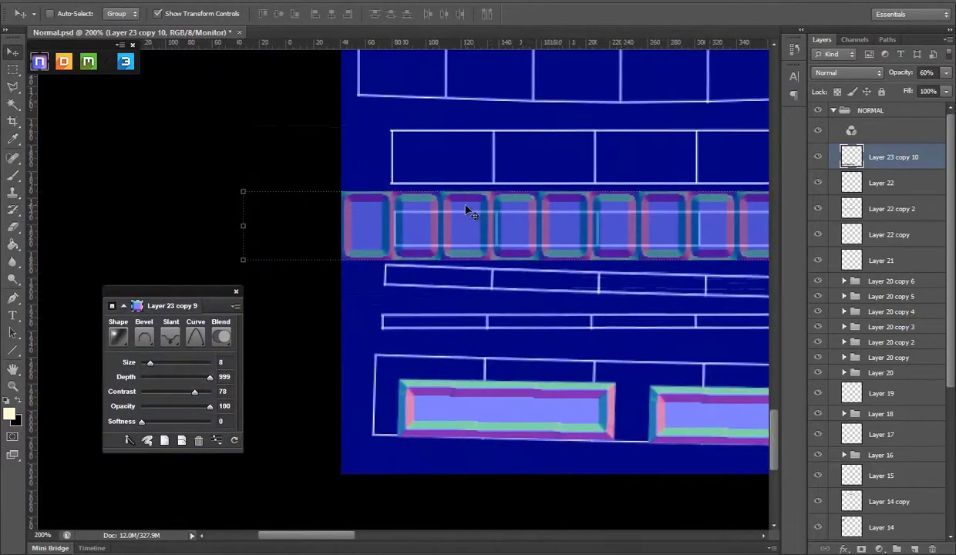
{"action": "left_click", "coordinate": [11, 69]}
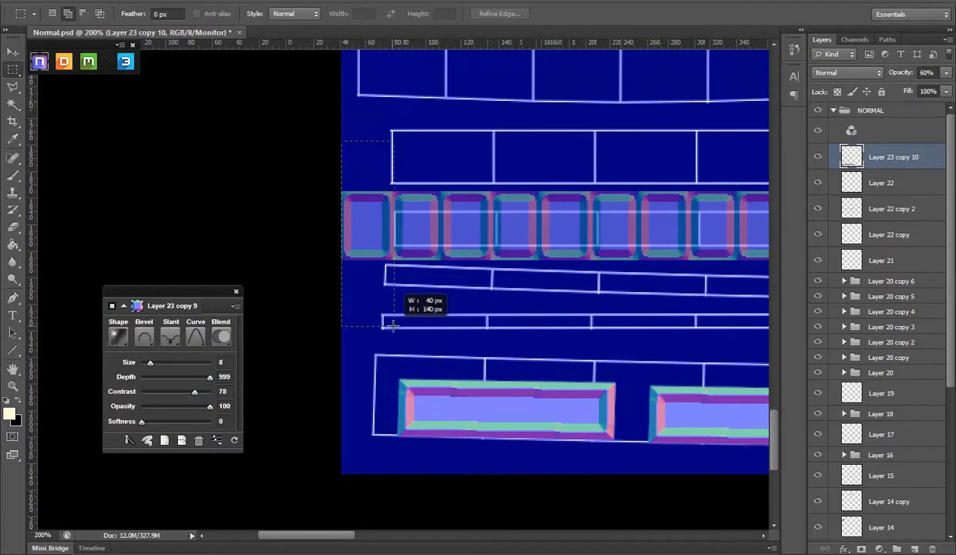
{"action": "left_click_drag", "start_coordinate": [945, 72], "coordinate": [953, 87]}
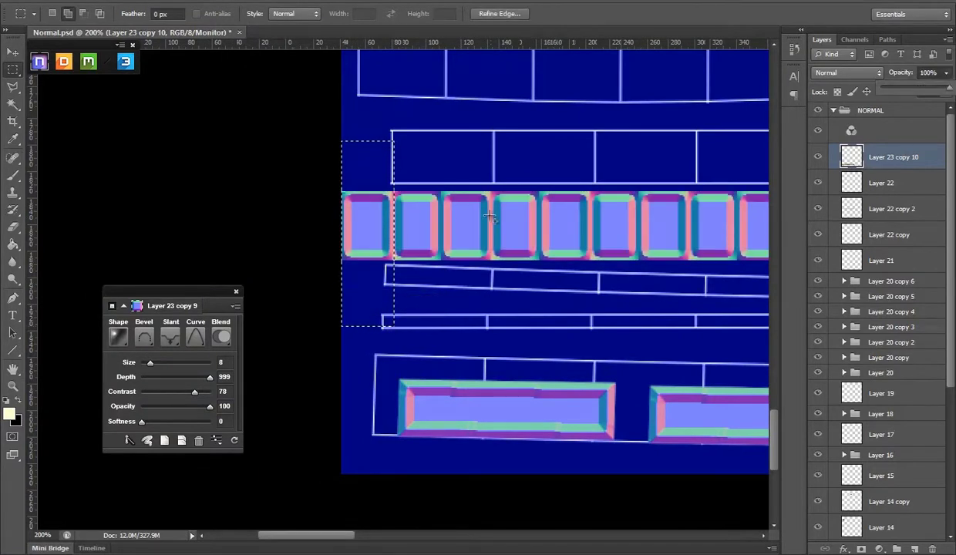
{"action": "right_click", "coordinate": [469, 229]}
{"action": "left_click", "coordinate": [497, 252]}
{"action": "scroll", "coordinate": [871, 347], "scroll_direction": "down", "scroll_amount": 5}
{"action": "left_click", "coordinate": [816, 475]}
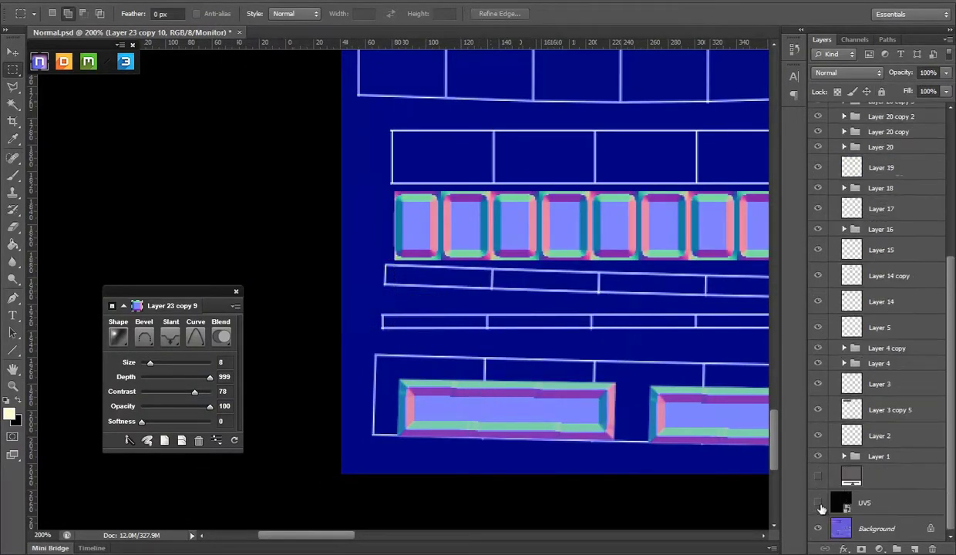
{"action": "left_click", "coordinate": [816, 503]}
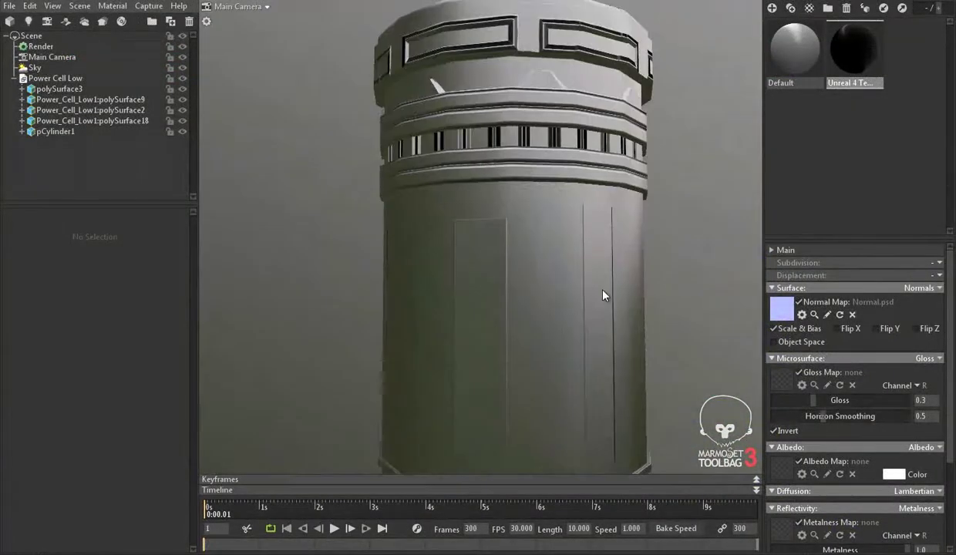
{"action": "scroll", "coordinate": [605, 297], "scroll_direction": "down", "scroll_amount": 3}
{"action": "left_click_drag", "start_coordinate": [606, 299], "coordinate": [514, 216]}
{"action": "scroll", "coordinate": [540, 231], "scroll_direction": "up", "scroll_amount": 5}
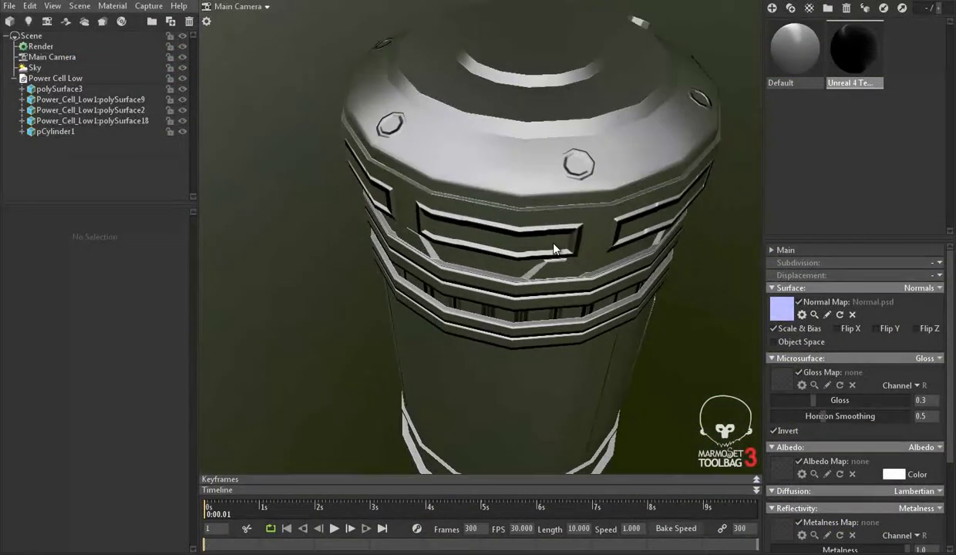
{"action": "scroll", "coordinate": [553, 248], "scroll_direction": "down", "scroll_amount": 3}
{"action": "mouse_move", "coordinate": [693, 269]}
{"action": "left_mouse_down"}
{"action": "mouse_move", "coordinate": [455, 249]}
{"action": "mouse_move", "coordinate": [586, 320]}
{"action": "left_mouse_up"}
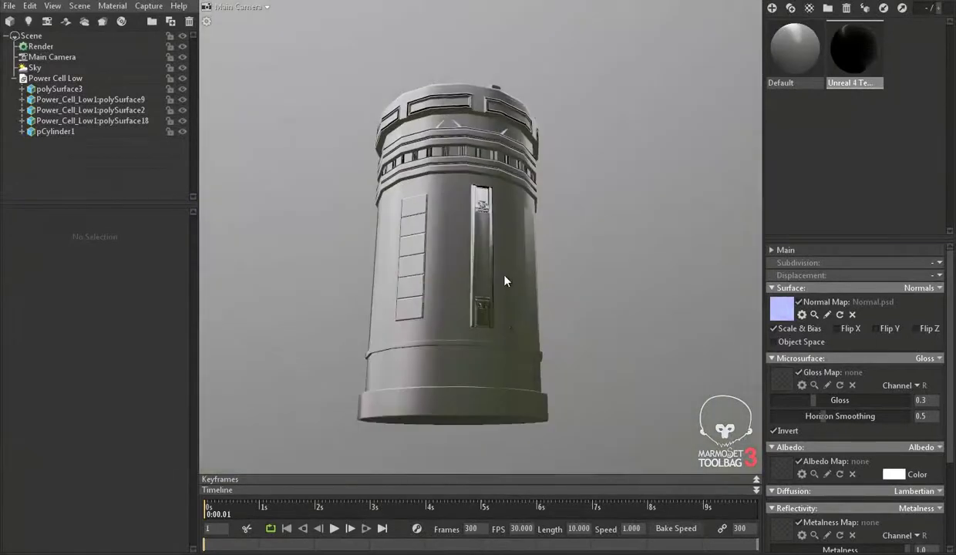
{"action": "scroll", "coordinate": [505, 282], "scroll_direction": "up", "scroll_amount": 3}
{"action": "scroll", "coordinate": [508, 292], "scroll_direction": "up", "scroll_amount": 3}
{"action": "left_click_drag", "start_coordinate": [492, 224], "coordinate": [528, 282]}
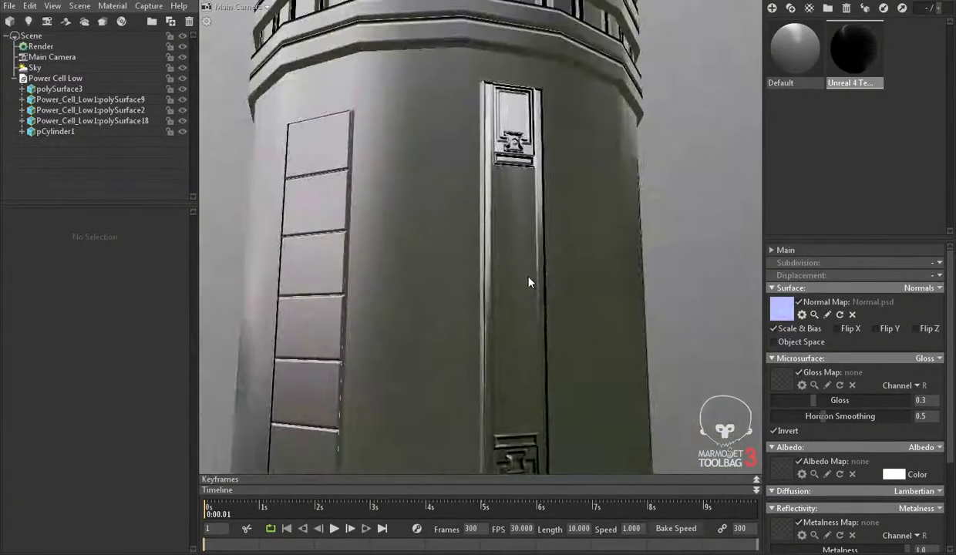
{"action": "scroll", "coordinate": [564, 237], "scroll_direction": "up", "scroll_amount": 2}
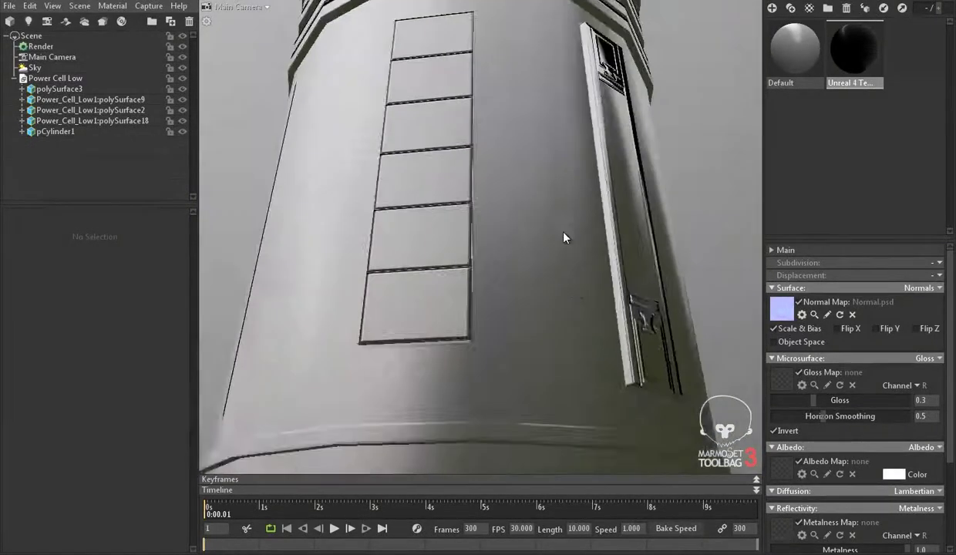
{"action": "left_click_drag", "start_coordinate": [565, 238], "coordinate": [489, 301]}
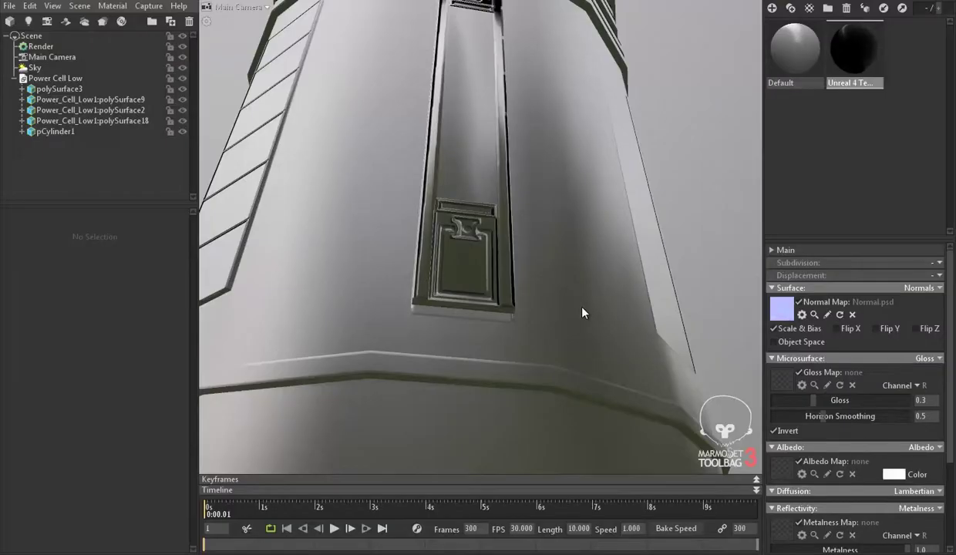
{"action": "scroll", "coordinate": [582, 312], "scroll_direction": "down", "scroll_amount": 5}
{"action": "left_click_drag", "start_coordinate": [550, 175], "coordinate": [614, 267]}
{"action": "scroll", "coordinate": [615, 266], "scroll_direction": "up", "scroll_amount": 3}
{"action": "left_click_drag", "start_coordinate": [544, 269], "coordinate": [480, 311]}
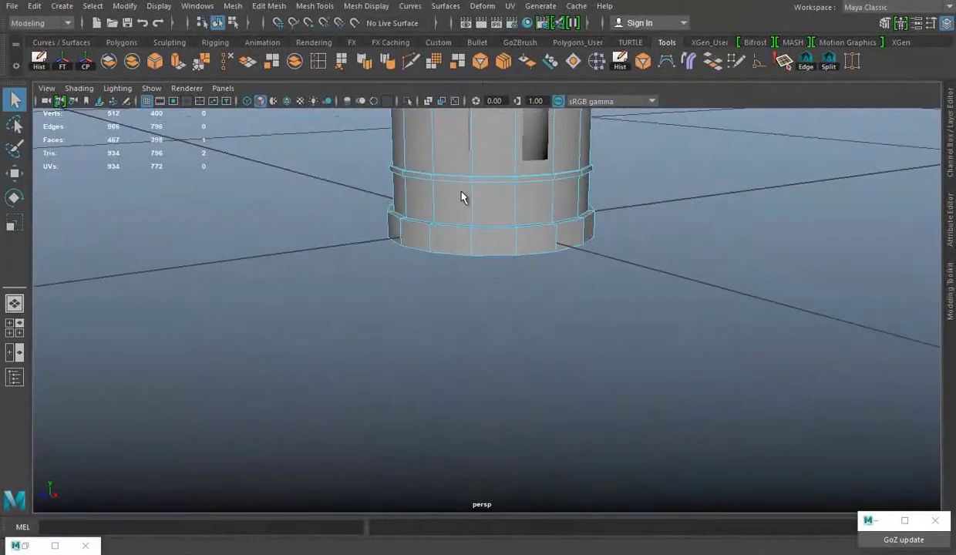
Step: Tumble the power cell to a flatter side view and bring back the UV Editor window
{"action": "left_click_drag", "start_coordinate": [559, 240], "coordinate": [490, 229]}
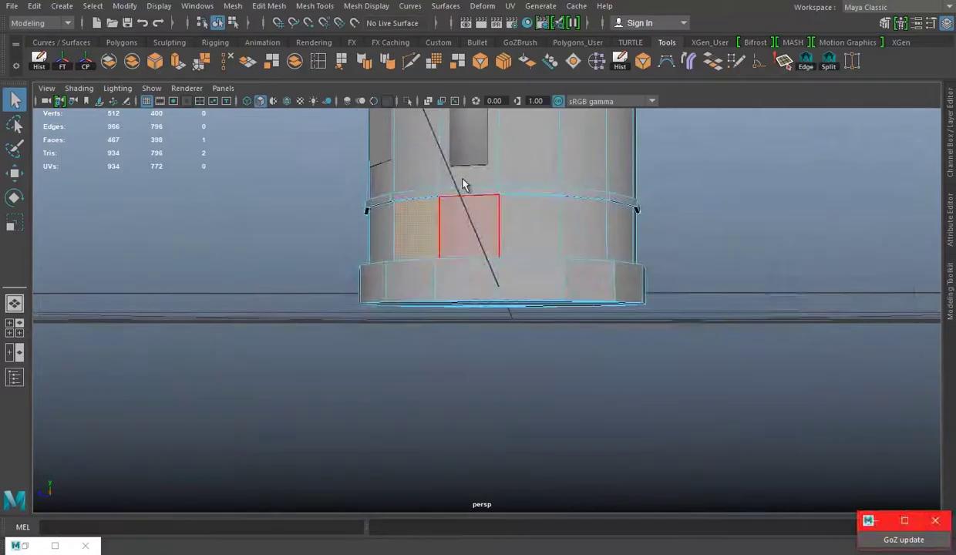
{"action": "left_click", "coordinate": [25, 546]}
{"action": "scroll", "coordinate": [70, 277], "scroll_direction": "up", "scroll_amount": 3}
{"action": "scroll", "coordinate": [211, 286], "scroll_direction": "down", "scroll_amount": 3}
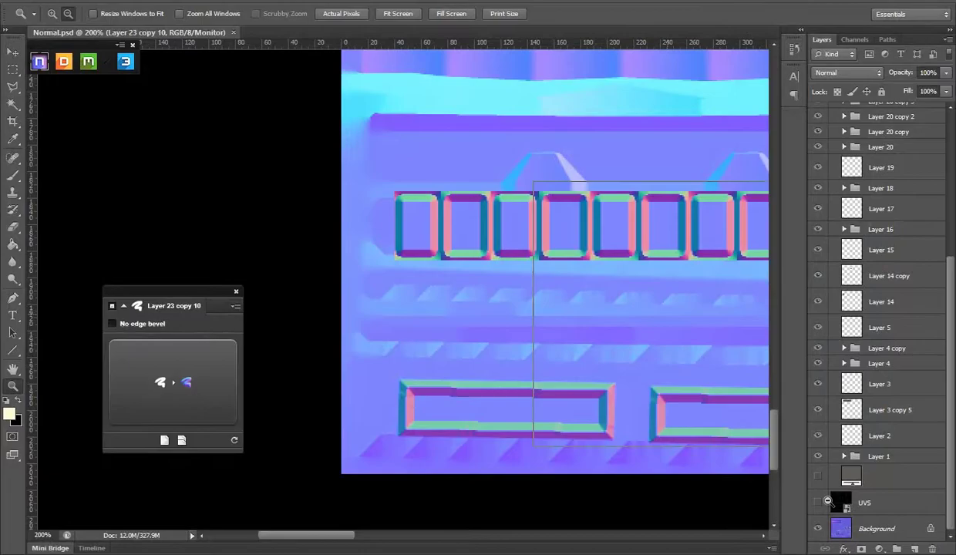
Step: Show the UV wireframe on the normal map at 100% and compare it with Maya's UV layout
{"action": "left_click", "coordinate": [819, 502]}
{"action": "key", "text": "ctrl+minus"}
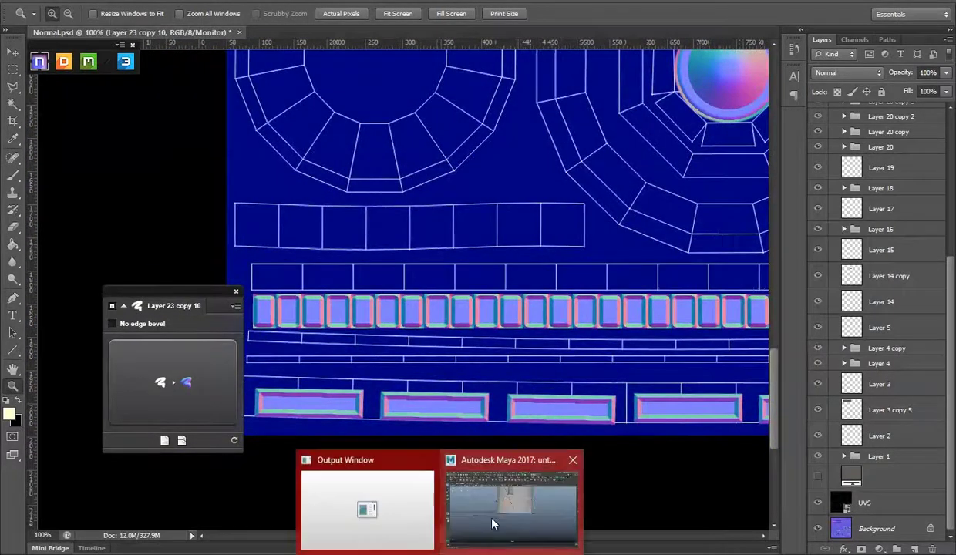
{"action": "mouse_move", "coordinate": [407, 548]}
{"action": "left_click", "coordinate": [494, 517]}
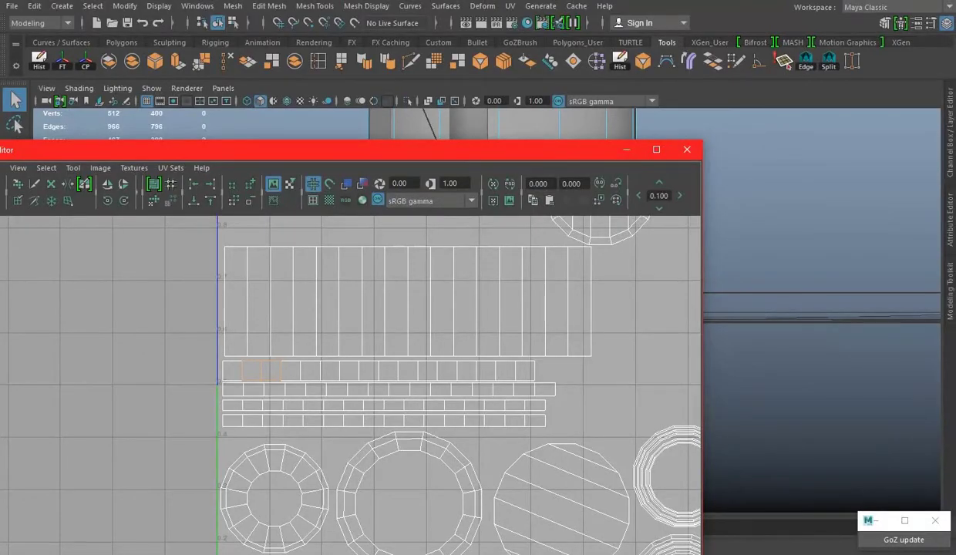
{"action": "key", "text": "alt+Tab"}
{"action": "scroll", "coordinate": [436, 336], "scroll_direction": "up", "scroll_amount": 5}
{"action": "scroll", "coordinate": [395, 175], "scroll_direction": "up", "scroll_amount": 3}
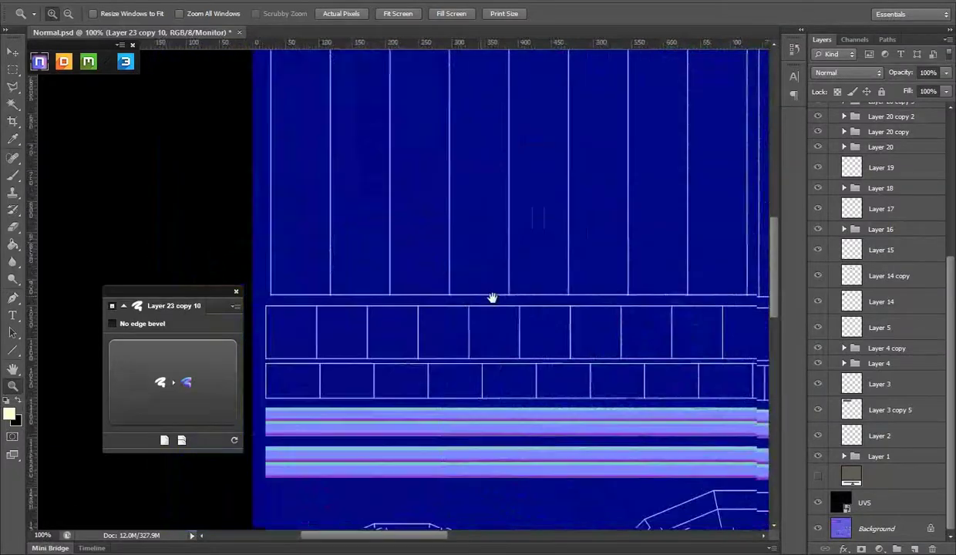
{"action": "scroll", "coordinate": [493, 297], "scroll_direction": "right", "scroll_amount": 2}
{"action": "key", "text": "alt+Tab"}
{"action": "scroll", "coordinate": [439, 429], "scroll_direction": "down", "scroll_amount": 3}
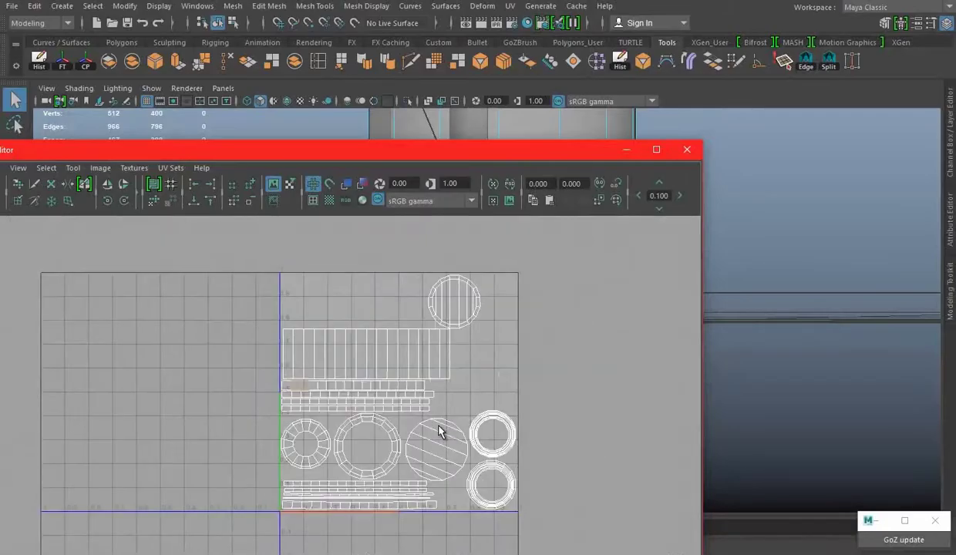
Step: Add a new layer and select a 182 × 59 px plate area in the rectangle row
{"action": "key", "text": "alt+Tab"}
{"action": "key", "text": "alt+Tab"}
{"action": "key", "text": "alt+Tab"}
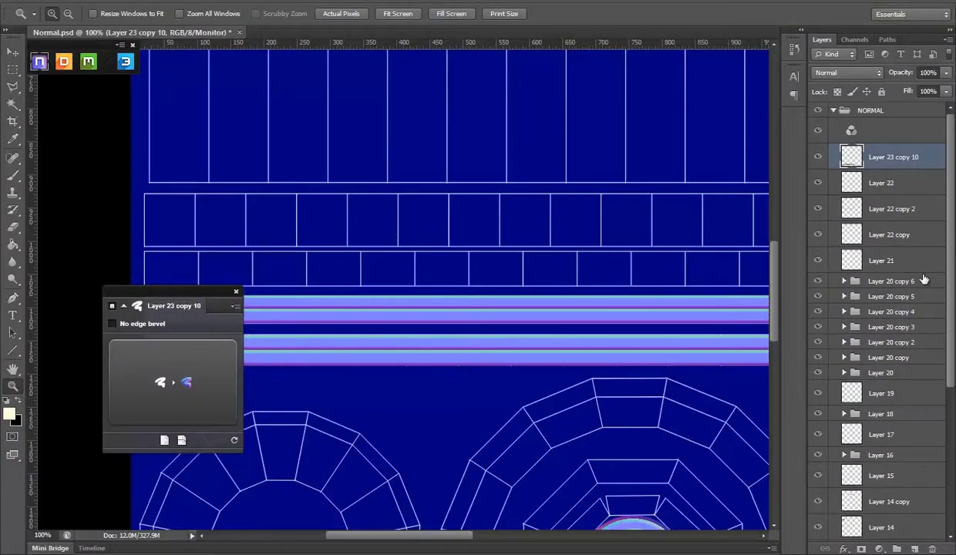
{"action": "key", "text": "ctrl+v"}
{"action": "left_click", "coordinate": [13, 69]}
{"action": "left_click_drag", "start_coordinate": [175, 222], "coordinate": [195, 241]}
{"action": "left_click_drag", "start_coordinate": [249, 255], "coordinate": [297, 233]}
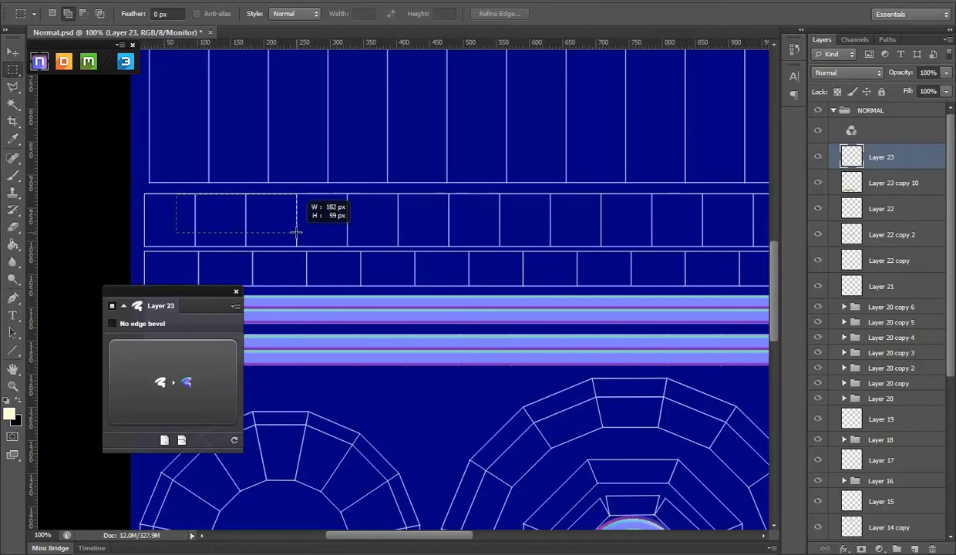
{"action": "left_click_drag", "start_coordinate": [397, 238], "coordinate": [397, 239]}
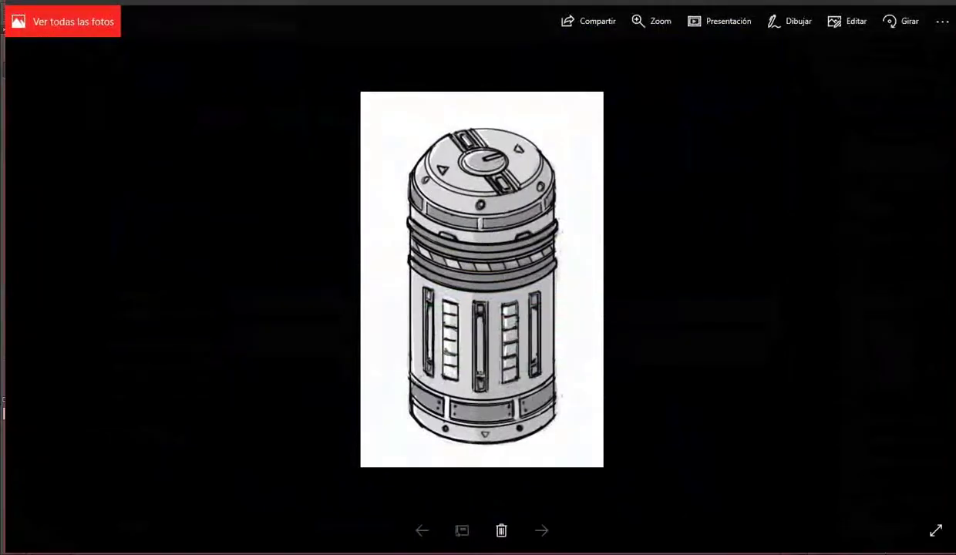
Step: Convert the selection with NDo into a size-6 bevelled plate with a Chiseled shape
{"action": "left_click", "coordinate": [172, 375]}
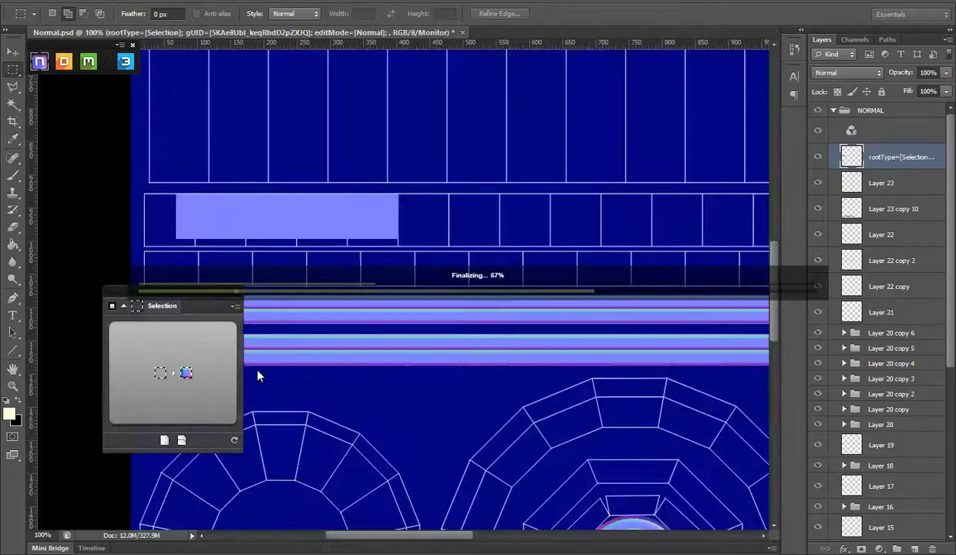
{"action": "left_click", "coordinate": [128, 344]}
{"action": "left_click", "coordinate": [118, 337]}
{"action": "left_click", "coordinate": [92, 363]}
{"action": "left_click", "coordinate": [118, 337]}
{"action": "left_click", "coordinate": [69, 393]}
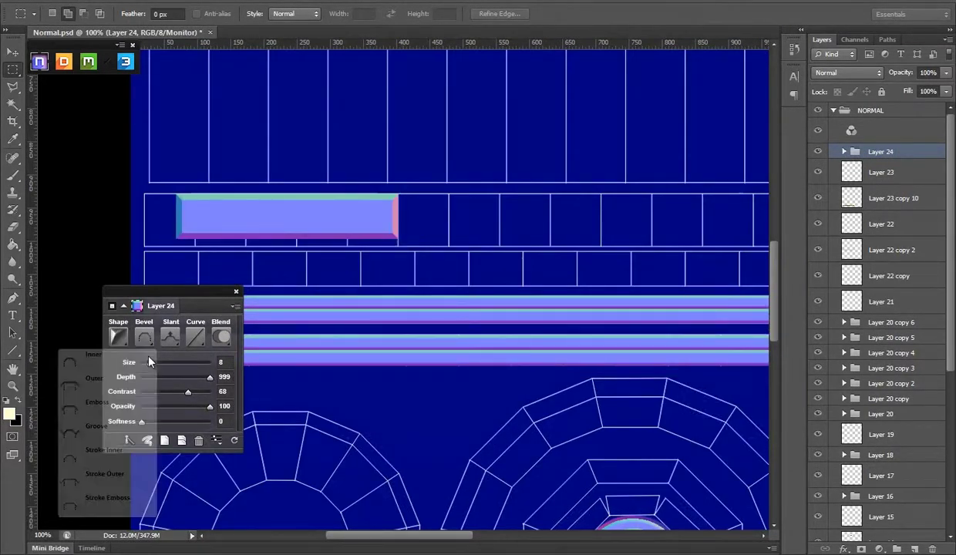
Step: Nudge the plate down, narrow it from the right edge and align it rightward
{"action": "left_click", "coordinate": [13, 54]}
{"action": "key", "text": "Down"}
{"action": "key", "text": "Down"}
{"action": "key", "text": "Down"}
{"action": "key", "text": "Down"}
{"action": "key", "text": "Down"}
{"action": "key", "text": "Down"}
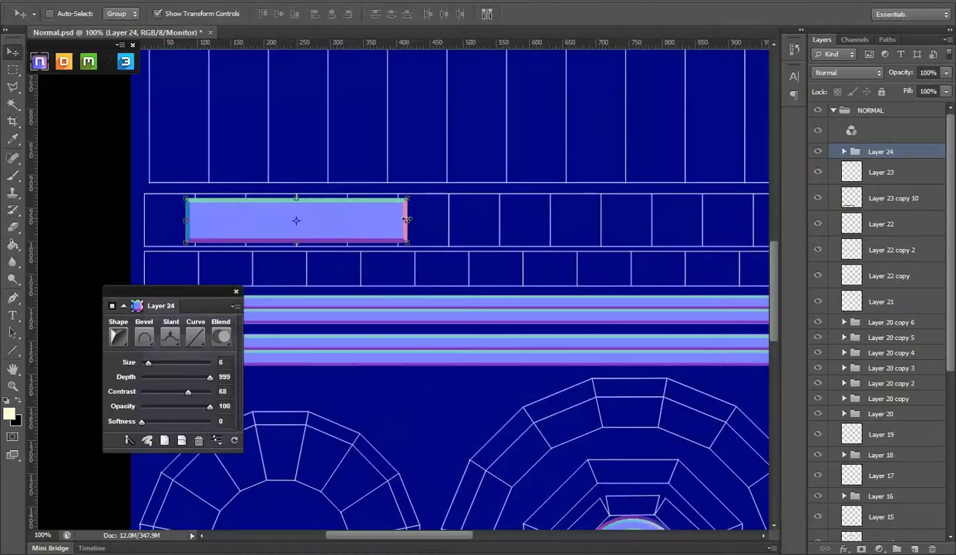
{"action": "left_click_drag", "start_coordinate": [406, 220], "coordinate": [392, 220]}
{"action": "key", "text": "Right"}
{"action": "key", "text": "Right"}
{"action": "key", "text": "Right"}
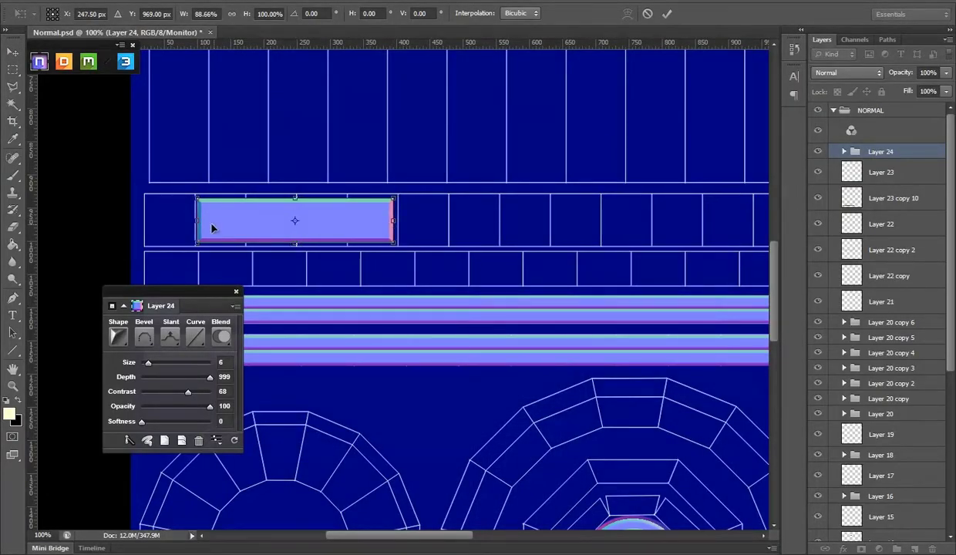
Step: Pull the plate's left edge inward and check it on the power cell without the UV wireframe
{"action": "left_click_drag", "start_coordinate": [197, 222], "coordinate": [207, 223]}
{"action": "key", "text": "Return"}
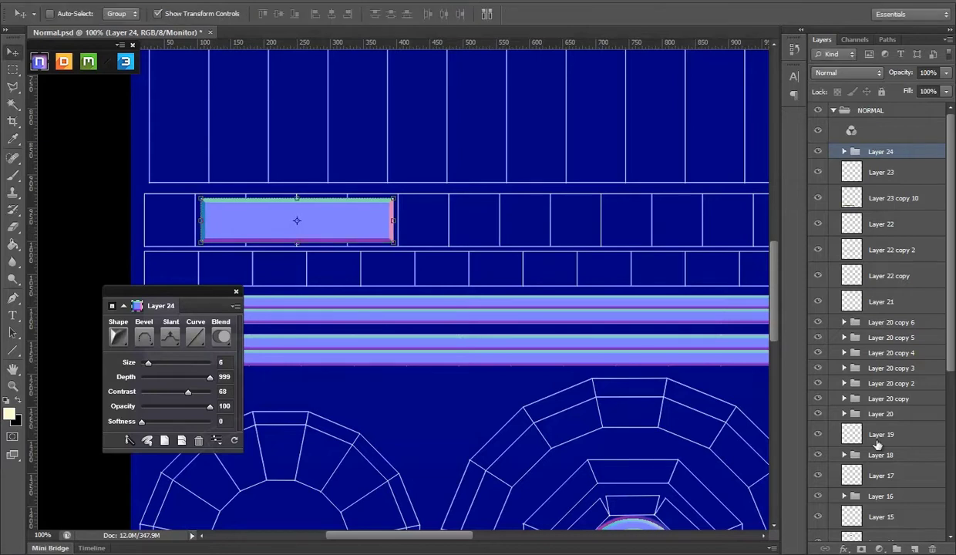
{"action": "scroll", "coordinate": [851, 432], "scroll_direction": "down", "scroll_amount": 5}
{"action": "left_click", "coordinate": [817, 503]}
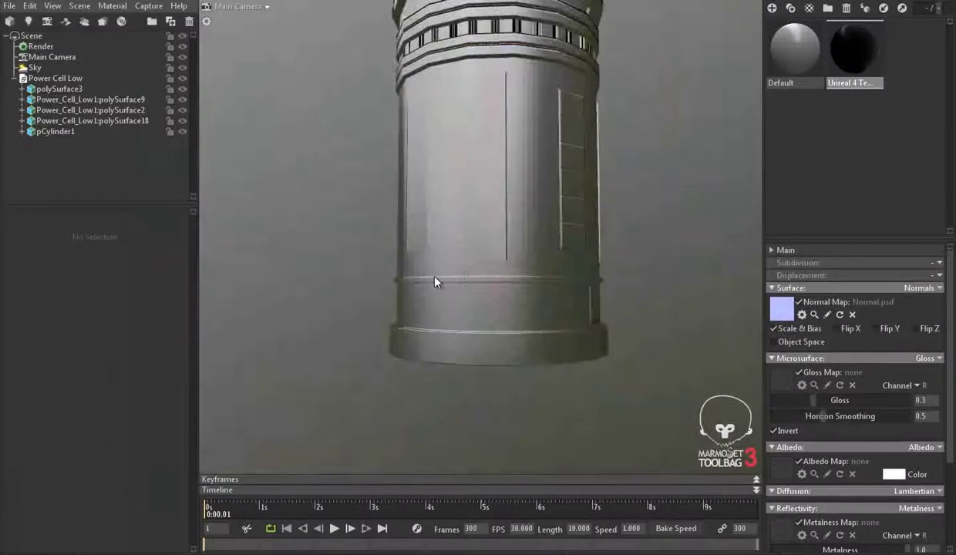
{"action": "left_click_drag", "start_coordinate": [436, 281], "coordinate": [589, 282]}
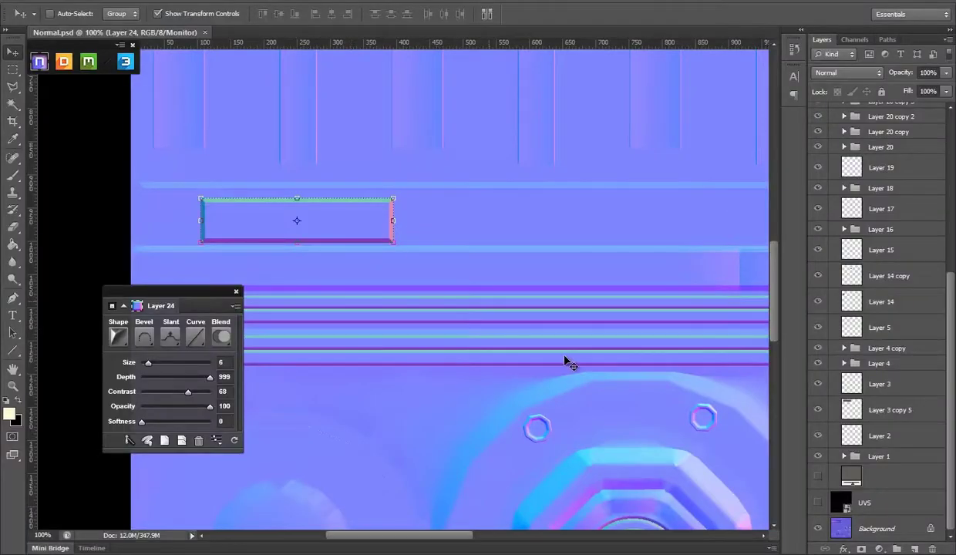
{"action": "left_click", "coordinate": [809, 484]}
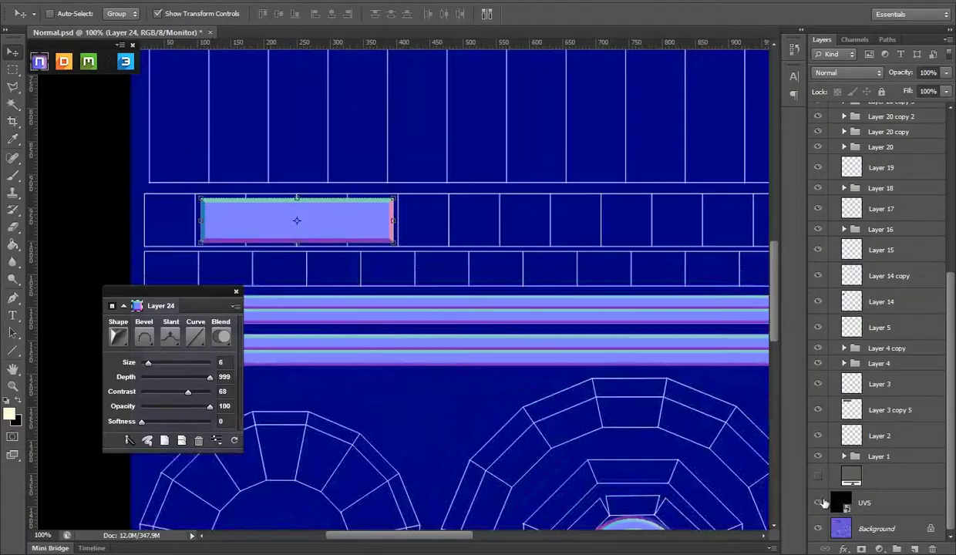
Step: Narrow the plate again with Free Transform and shrink its bevel size
{"action": "scroll", "coordinate": [808, 484], "scroll_direction": "up", "scroll_amount": 10}
{"action": "key", "text": "ctrl+t"}
{"action": "left_click_drag", "start_coordinate": [387, 220], "coordinate": [345, 220]}
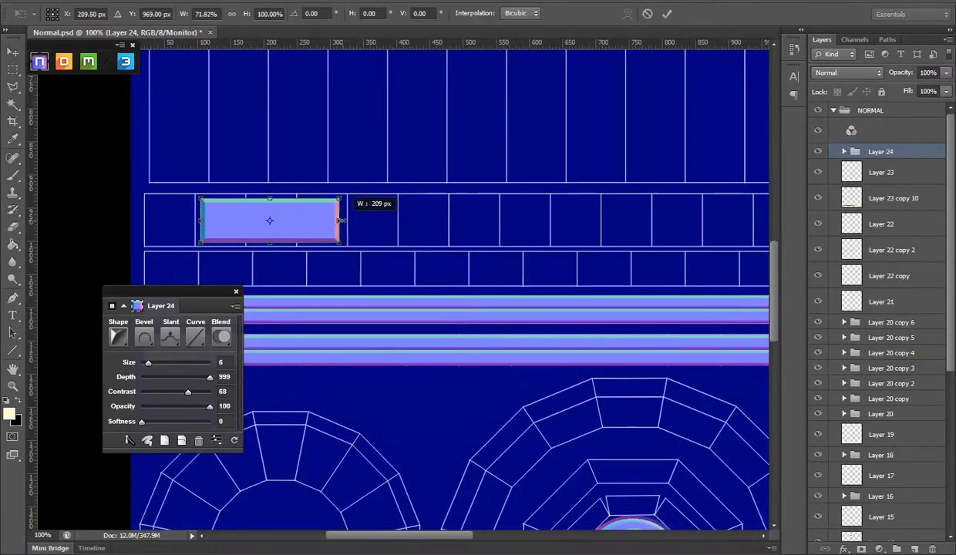
{"action": "left_click_drag", "start_coordinate": [342, 220], "coordinate": [349, 220]}
{"action": "key", "text": "Return"}
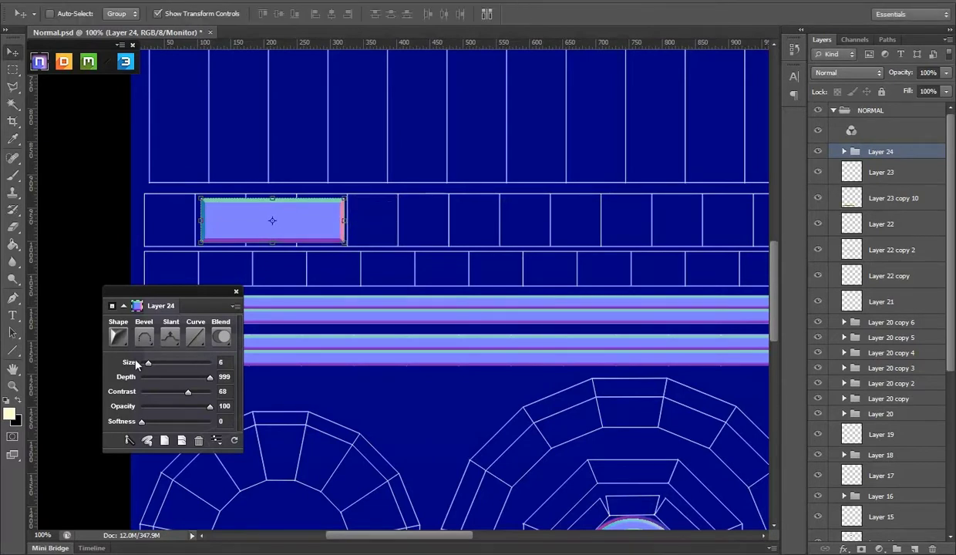
{"action": "left_click_drag", "start_coordinate": [148, 362], "coordinate": [142, 363]}
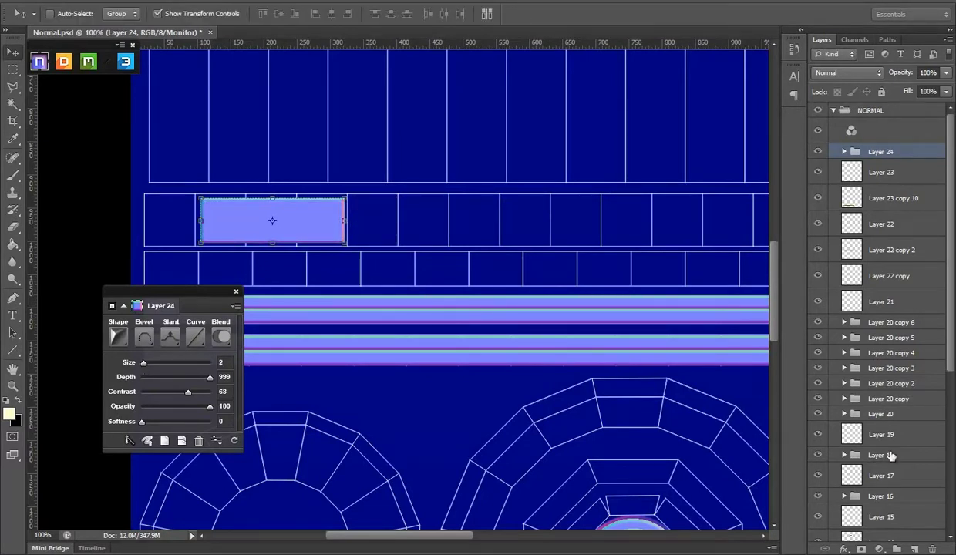
Step: Hide the UV wireframe and preview the normal map on the 3D power cell
{"action": "scroll", "coordinate": [879, 309], "scroll_direction": "down", "scroll_amount": 5}
{"action": "left_click", "coordinate": [817, 502]}
{"action": "key", "text": "alt+Tab"}
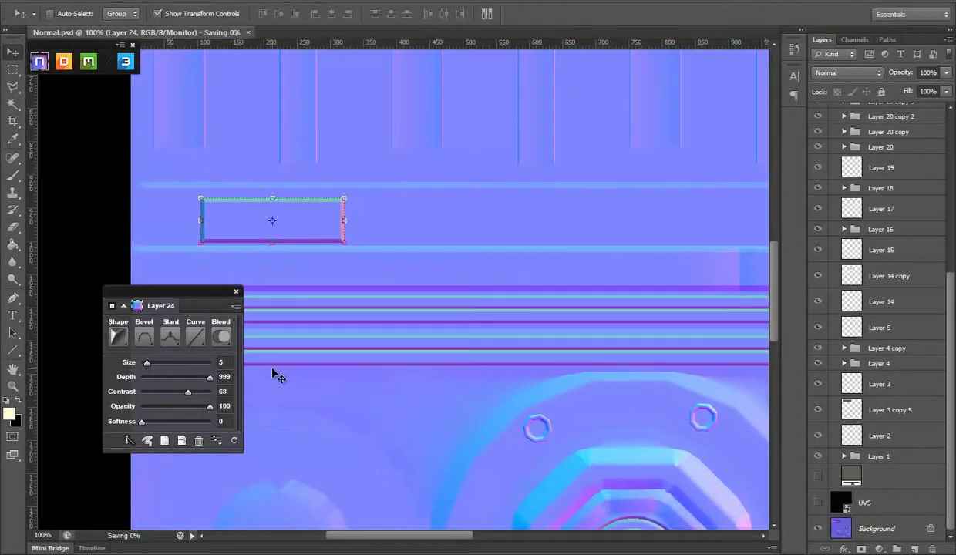
{"action": "key", "text": "alt+Tab"}
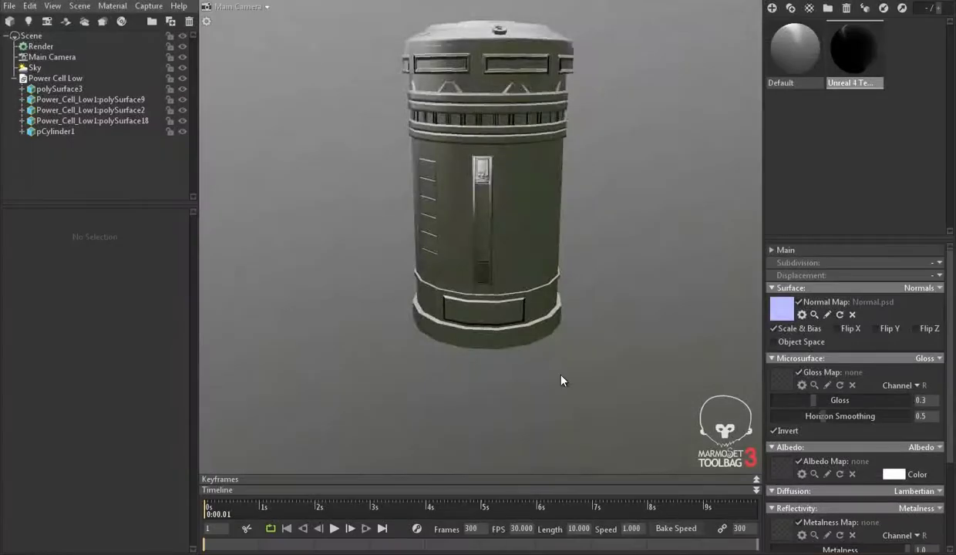
{"action": "key", "text": "alt+Tab"}
Step: Test a copy of the plate one slot to the right, then undo the extra copies
{"action": "scroll", "coordinate": [879, 408], "scroll_direction": "up", "scroll_amount": 5}
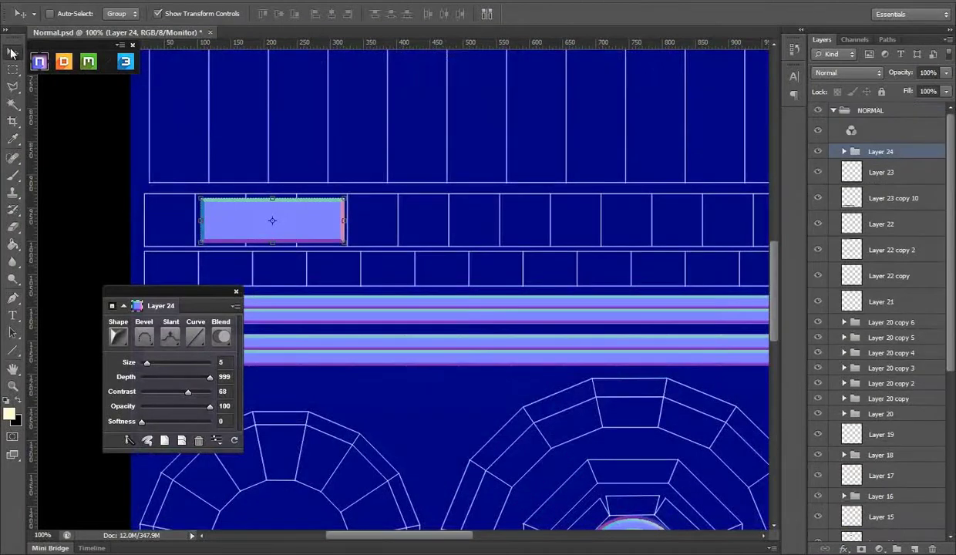
{"action": "mouse_move", "coordinate": [432, 260]}
{"action": "left_mouse_down"}
{"action": "mouse_move", "coordinate": [632, 257]}
{"action": "mouse_move", "coordinate": [633, 248]}
{"action": "mouse_move", "coordinate": [602, 238]}
{"action": "mouse_move", "coordinate": [611, 237]}
{"action": "left_mouse_up"}
{"action": "scroll", "coordinate": [633, 249], "scroll_direction": "right", "scroll_amount": 5}
{"action": "scroll", "coordinate": [668, 225], "scroll_direction": "left", "scroll_amount": 5}
{"action": "key", "text": "ctrl+alt+z"}
{"action": "key", "text": "ctrl+alt+z"}
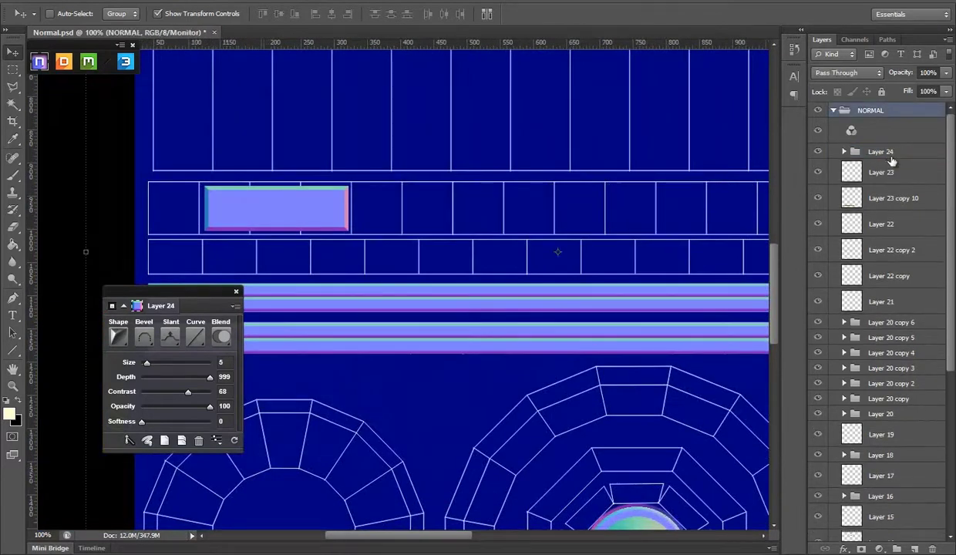
Step: Add a new layer, zoom in on the plate, and reduce the plate's bevel size to 4
{"action": "left_click", "coordinate": [912, 548]}
{"action": "key", "text": "z"}
{"action": "left_click", "coordinate": [262, 208]}
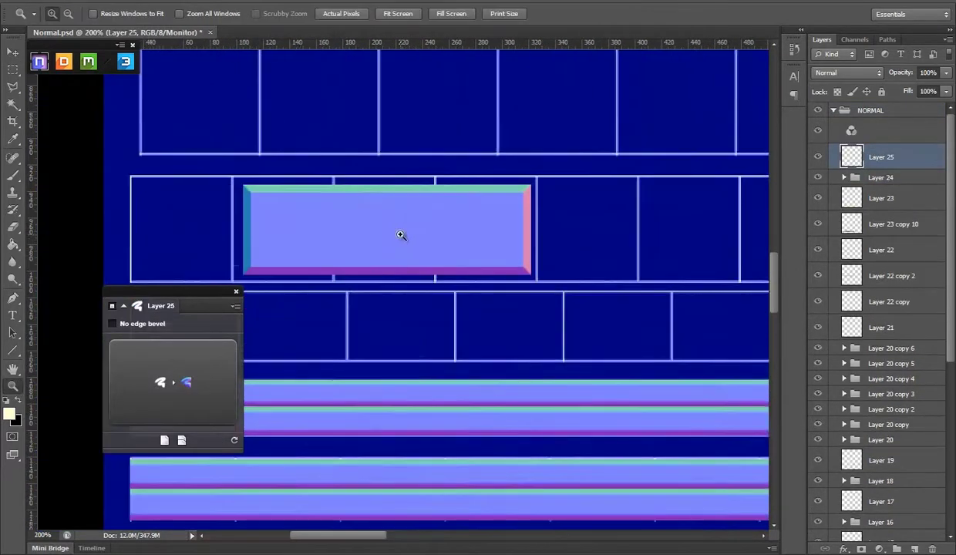
{"action": "left_click", "coordinate": [401, 235]}
{"action": "left_click", "coordinate": [925, 183]}
{"action": "left_click_drag", "start_coordinate": [148, 363], "coordinate": [145, 363]}
{"action": "left_click", "coordinate": [878, 158]}
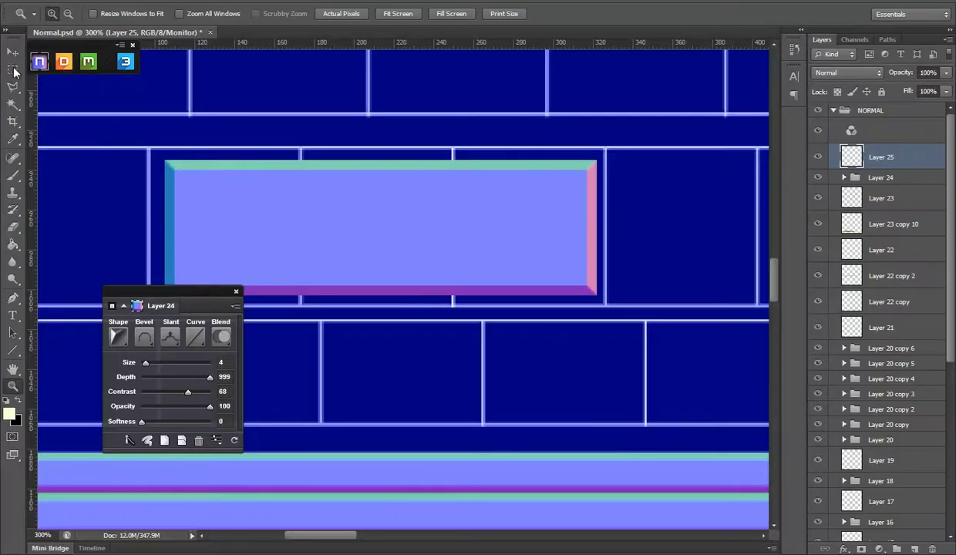
Step: Select a small circle at the plate's top-left corner and convert it with NDo
{"action": "left_click", "coordinate": [17, 71]}
{"action": "left_click", "coordinate": [45, 80]}
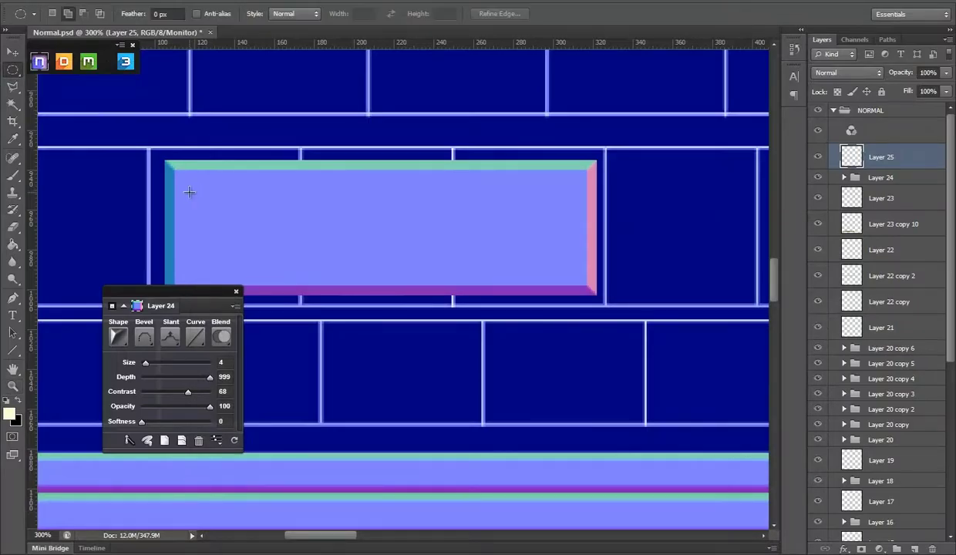
{"action": "left_click_drag", "start_coordinate": [213, 208], "coordinate": [207, 199]}
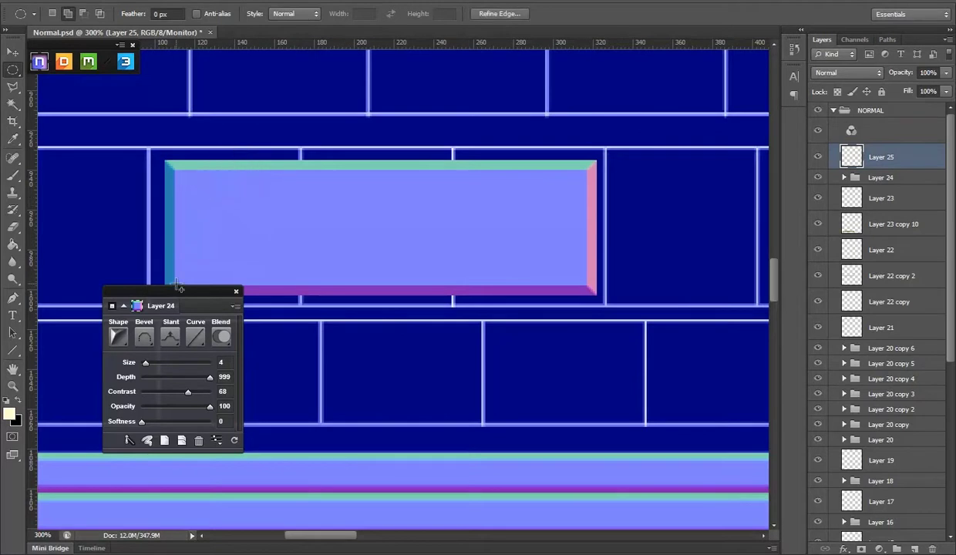
{"action": "left_click", "coordinate": [171, 373]}
Step: Try the Groove bevel type, slant directions and a cone profile on the rivet
{"action": "left_click", "coordinate": [145, 336]}
{"action": "left_click", "coordinate": [109, 430]}
{"action": "left_click", "coordinate": [163, 334]}
{"action": "left_click", "coordinate": [135, 382]}
{"action": "left_click", "coordinate": [162, 339]}
{"action": "left_click", "coordinate": [147, 366]}
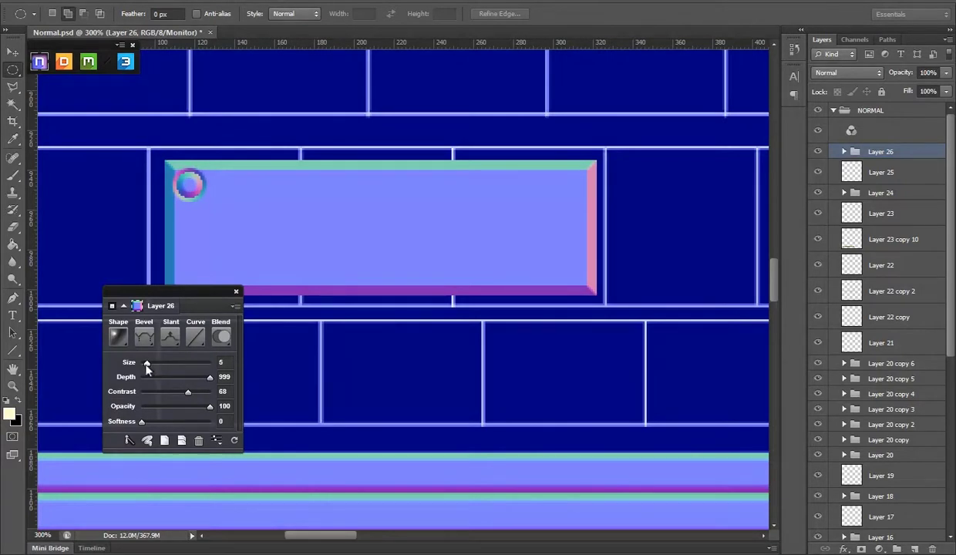
{"action": "left_click", "coordinate": [195, 336]}
{"action": "left_click", "coordinate": [157, 506]}
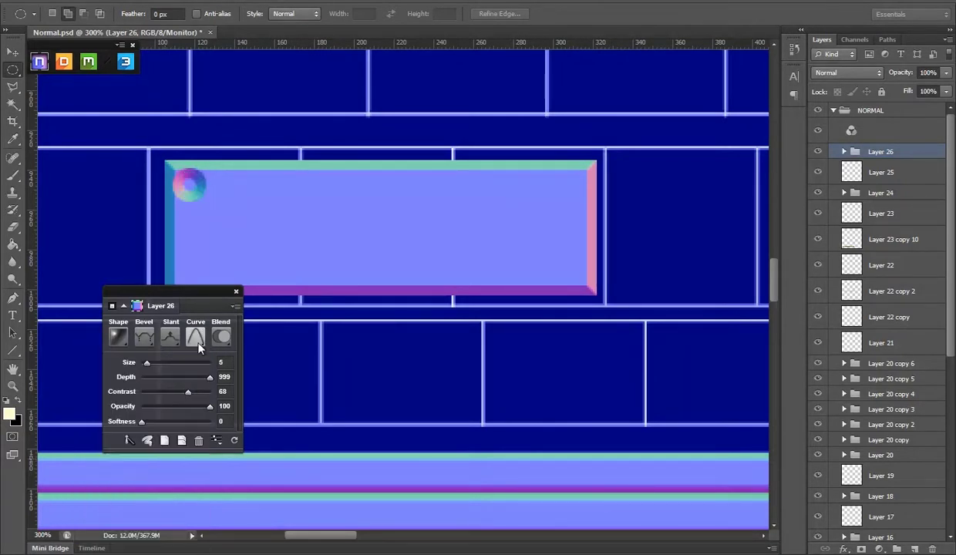
Step: Settle the rivet on a rounded arch bevel with size 4 and contrast 88
{"action": "left_click", "coordinate": [144, 337]}
{"action": "left_click", "coordinate": [154, 381]}
{"action": "left_click", "coordinate": [144, 341]}
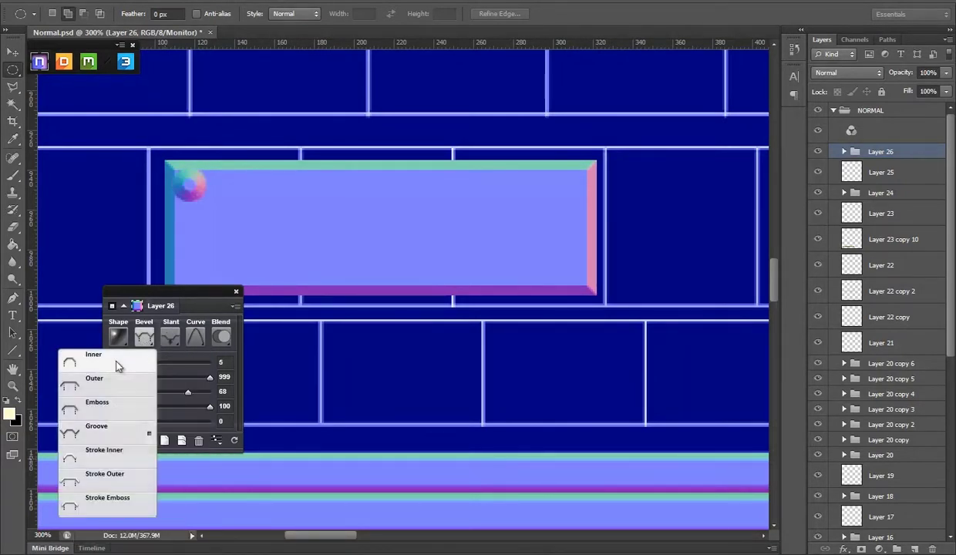
{"action": "left_click", "coordinate": [122, 358]}
{"action": "left_click_drag", "start_coordinate": [145, 364], "coordinate": [146, 365]}
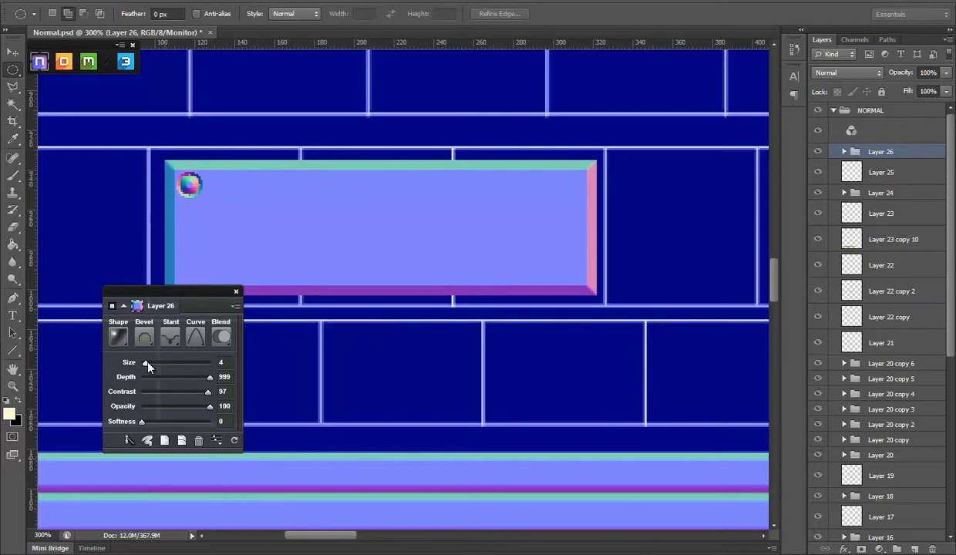
{"action": "left_click_drag", "start_coordinate": [208, 391], "coordinate": [203, 392]}
Step: Copy the rivet to all four plate corners and select the four rivet layers for merging
{"action": "key", "text": "v"}
{"action": "scroll", "coordinate": [255, 193], "scroll_direction": "down", "scroll_amount": 1}
{"action": "left_click_drag", "start_coordinate": [246, 181], "coordinate": [260, 277]}
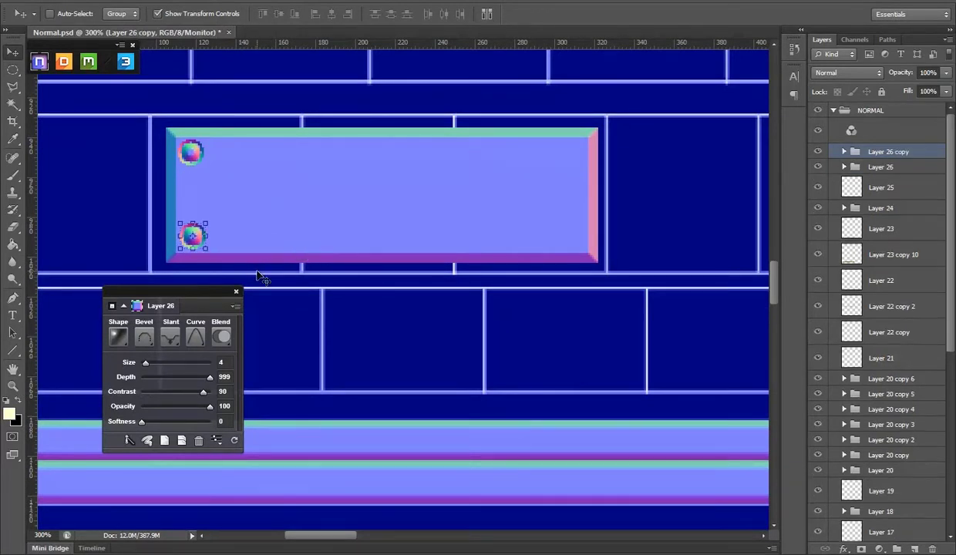
{"action": "left_click", "coordinate": [886, 167], "text": "shift"}
{"action": "mouse_move", "coordinate": [342, 203]}
{"action": "left_mouse_down"}
{"action": "mouse_move", "coordinate": [713, 205]}
{"action": "mouse_move", "coordinate": [704, 206]}
{"action": "left_mouse_up"}
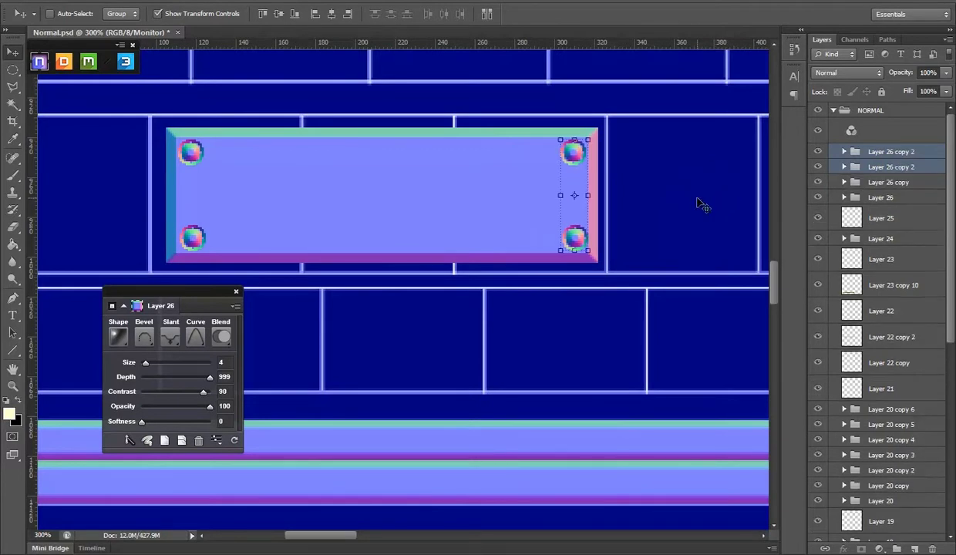
{"action": "left_click", "coordinate": [875, 198]}
{"action": "left_click", "coordinate": [871, 153], "text": "shift"}
{"action": "right_click", "coordinate": [871, 152]}
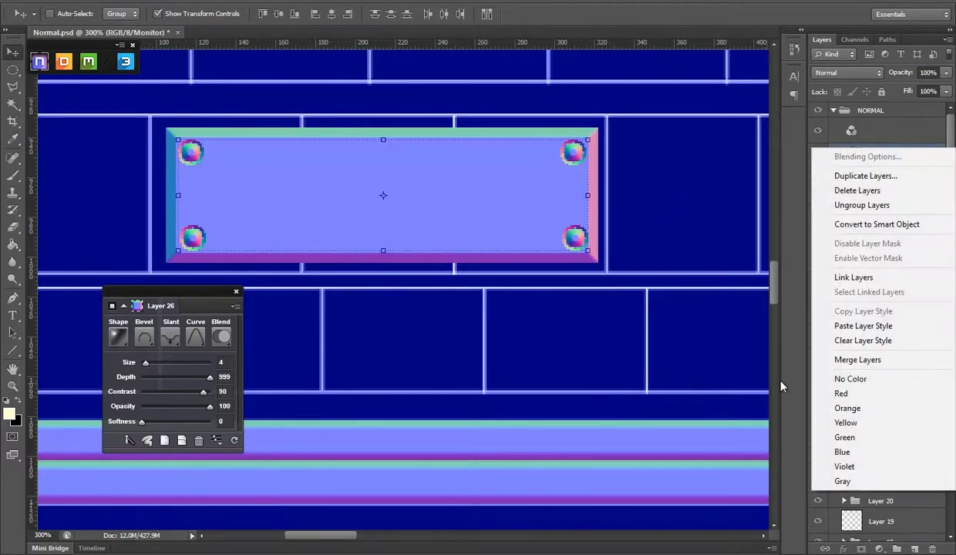
Step: Merge the four rivets into one layer and copy them toward the next plate slot
{"action": "left_click", "coordinate": [882, 361]}
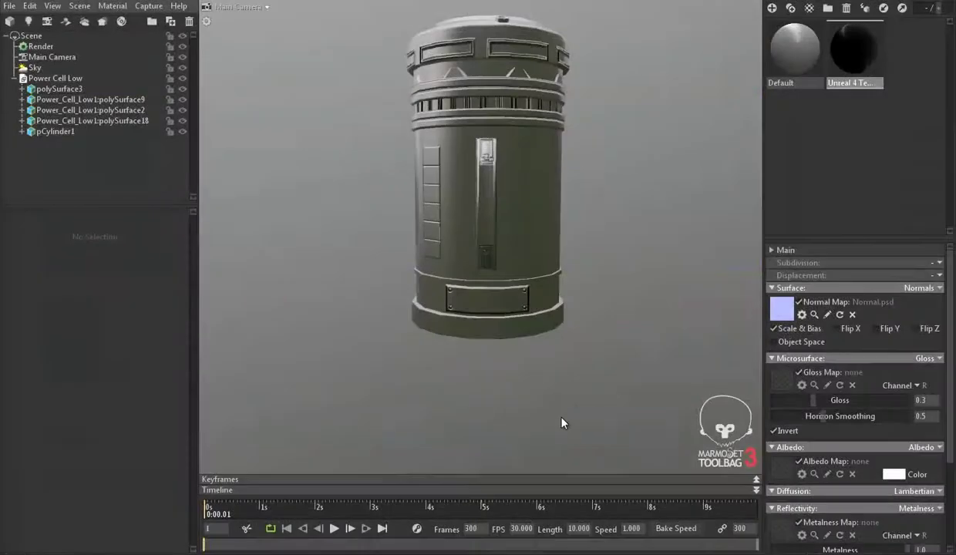
{"action": "scroll", "coordinate": [566, 393], "scroll_direction": "up", "scroll_amount": 5}
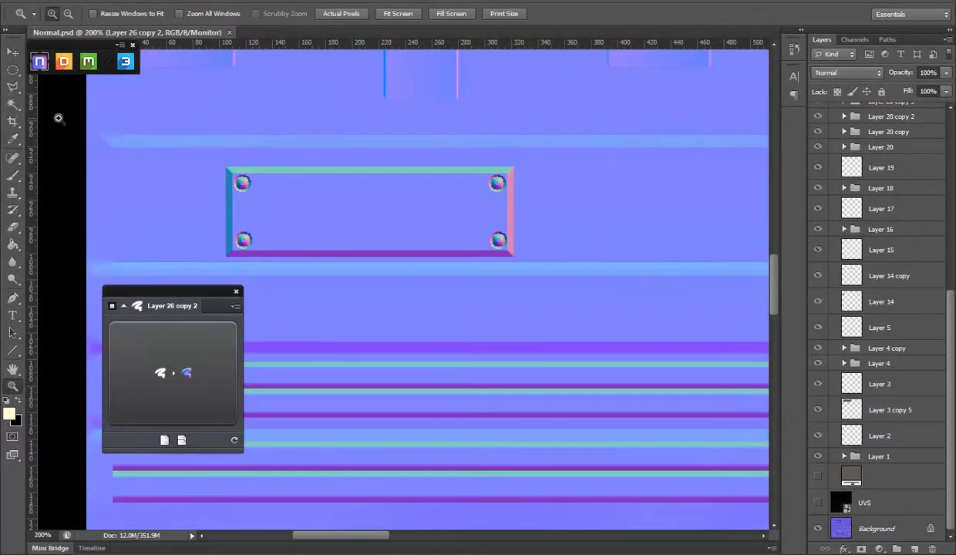
{"action": "key", "text": "v"}
{"action": "left_click", "coordinate": [817, 502]}
{"action": "mouse_move", "coordinate": [347, 231]}
{"action": "left_mouse_down"}
{"action": "mouse_move", "coordinate": [260, 220]}
{"action": "mouse_move", "coordinate": [638, 226]}
{"action": "left_mouse_up"}
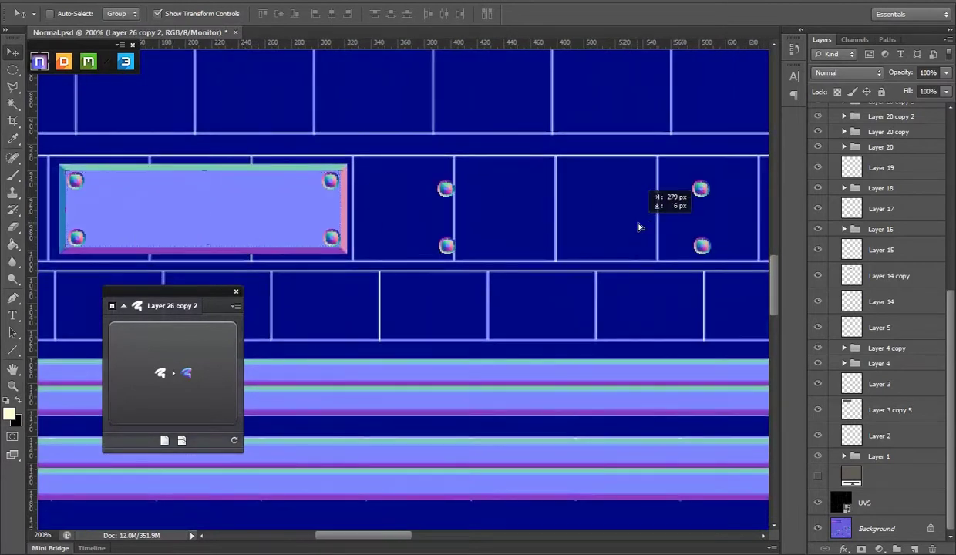
Step: Merge the plate and rivet layers into a single riveted plate layer
{"action": "scroll", "coordinate": [886, 232], "scroll_direction": "up", "scroll_amount": 10}
{"action": "left_click", "coordinate": [886, 157]}
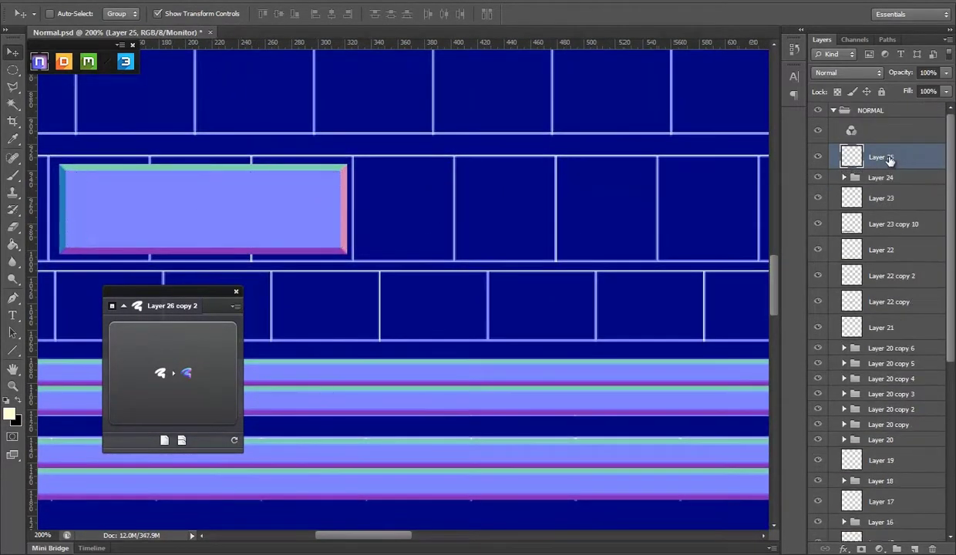
{"action": "left_click", "coordinate": [887, 184], "text": "shift"}
{"action": "right_click", "coordinate": [887, 183]}
{"action": "left_click", "coordinate": [817, 394]}
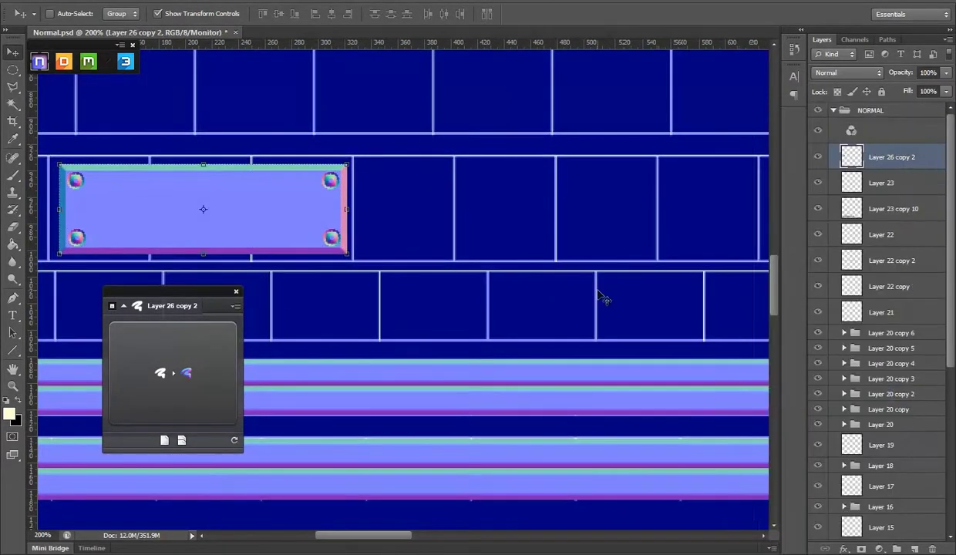
Step: Copy the riveted plate along the row into the remaining slots
{"action": "mouse_move", "coordinate": [291, 205]}
{"action": "left_mouse_down"}
{"action": "mouse_move", "coordinate": [691, 207]}
{"action": "mouse_move", "coordinate": [401, 207]}
{"action": "left_mouse_up"}
{"action": "scroll", "coordinate": [401, 206], "scroll_direction": "right", "scroll_amount": 5}
{"action": "mouse_move", "coordinate": [252, 234]}
{"action": "left_mouse_down"}
{"action": "mouse_move", "coordinate": [450, 202]}
{"action": "mouse_move", "coordinate": [677, 207]}
{"action": "left_mouse_up"}
{"action": "scroll", "coordinate": [451, 198], "scroll_direction": "right", "scroll_amount": 5}
{"action": "key", "text": "ctrl+j"}
Step: Hide the UV wireframe and zoom around to review the four riveted plates
{"action": "key", "text": "z"}
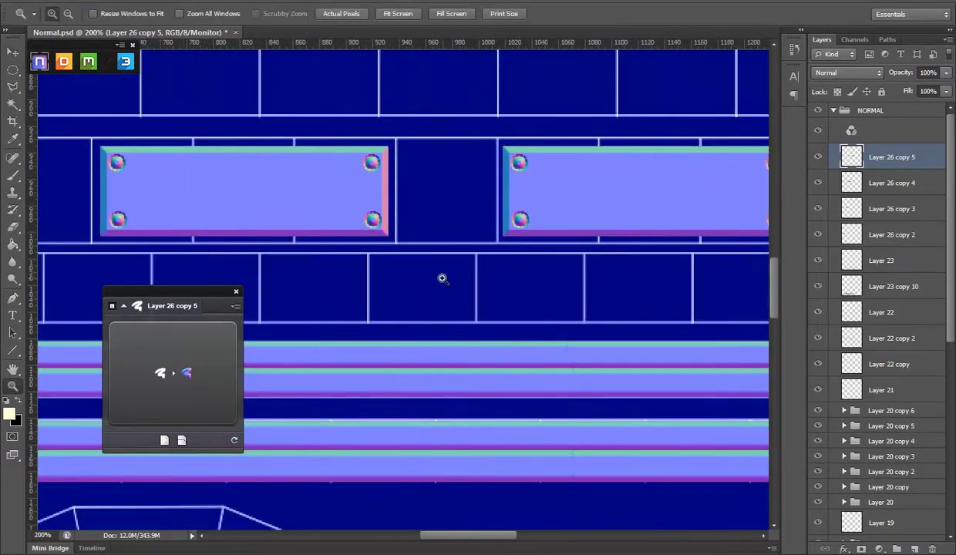
{"action": "scroll", "coordinate": [467, 256], "scroll_direction": "down", "scroll_amount": 2}
{"action": "scroll", "coordinate": [820, 509], "scroll_direction": "down", "scroll_amount": 5}
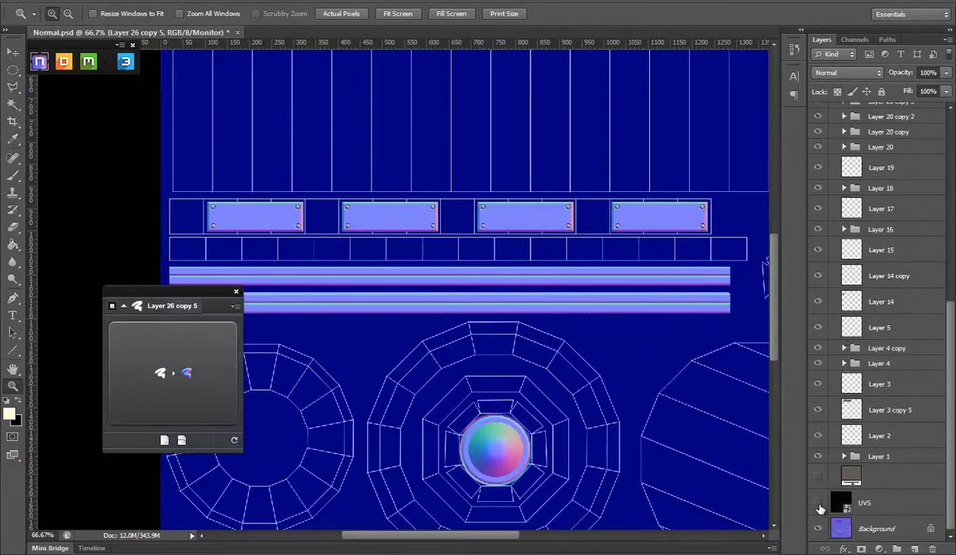
{"action": "left_click", "coordinate": [819, 504]}
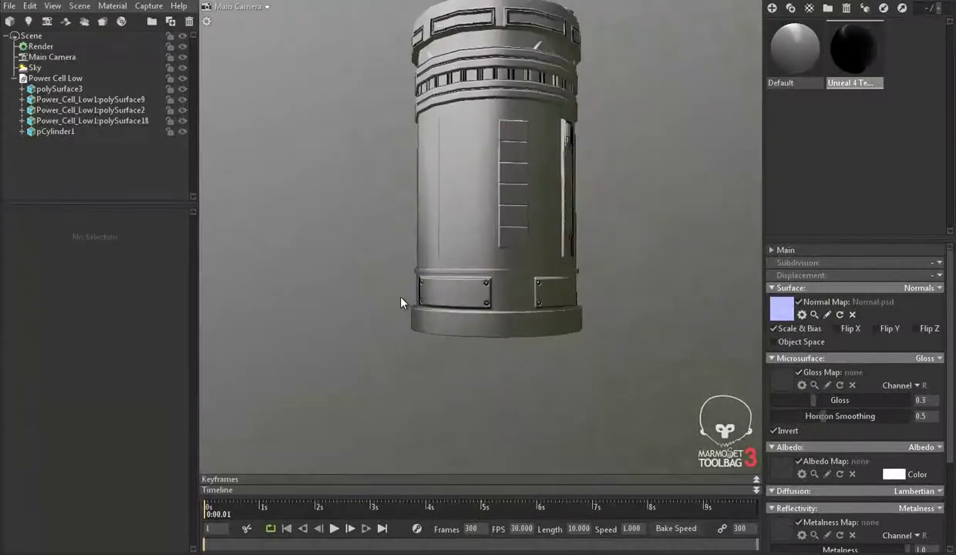
{"action": "scroll", "coordinate": [388, 287], "scroll_direction": "down", "scroll_amount": 5}
{"action": "scroll", "coordinate": [519, 247], "scroll_direction": "down", "scroll_amount": 2}
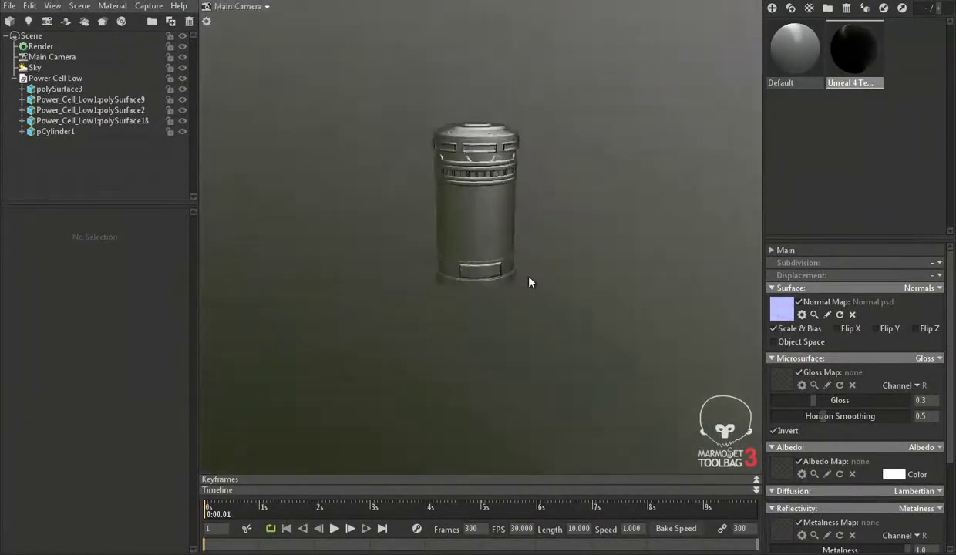
{"action": "scroll", "coordinate": [528, 282], "scroll_direction": "up", "scroll_amount": 3}
{"action": "scroll", "coordinate": [531, 263], "scroll_direction": "up", "scroll_amount": 3}
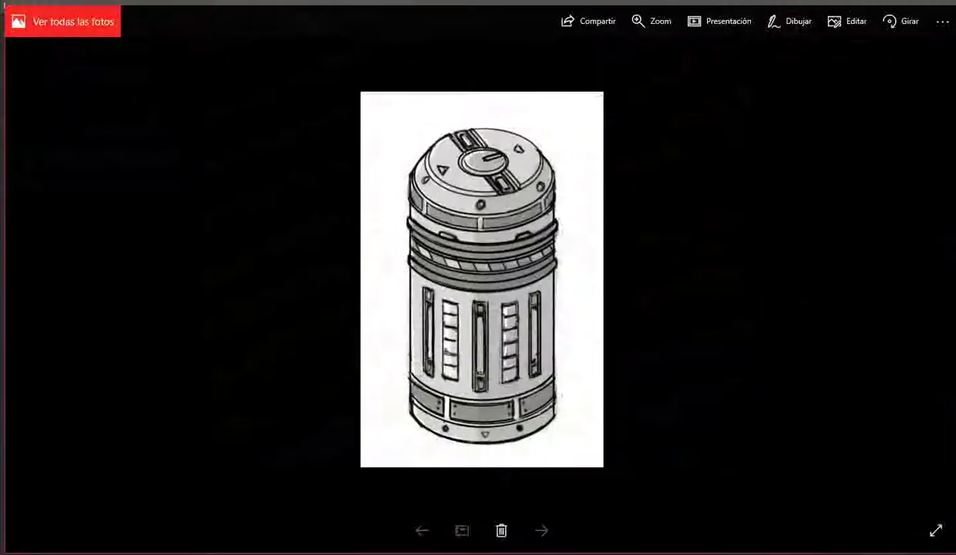
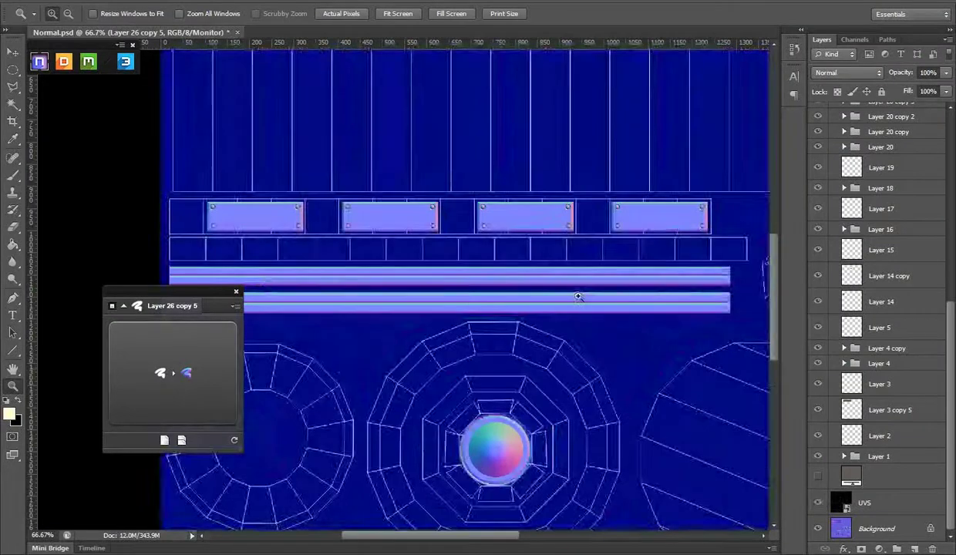
Step: Zoom to 200% on the inset row and add a new empty layer for the bolt
{"action": "left_click", "coordinate": [360, 262]}
{"action": "left_click", "coordinate": [418, 250]}
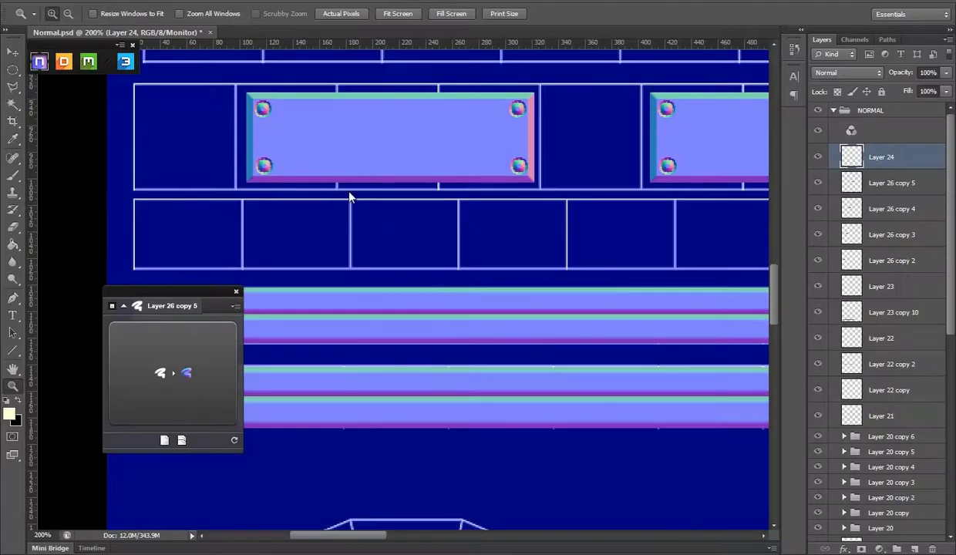
{"action": "left_click_drag", "start_coordinate": [384, 209], "coordinate": [362, 210]}
{"action": "left_click", "coordinate": [915, 549]}
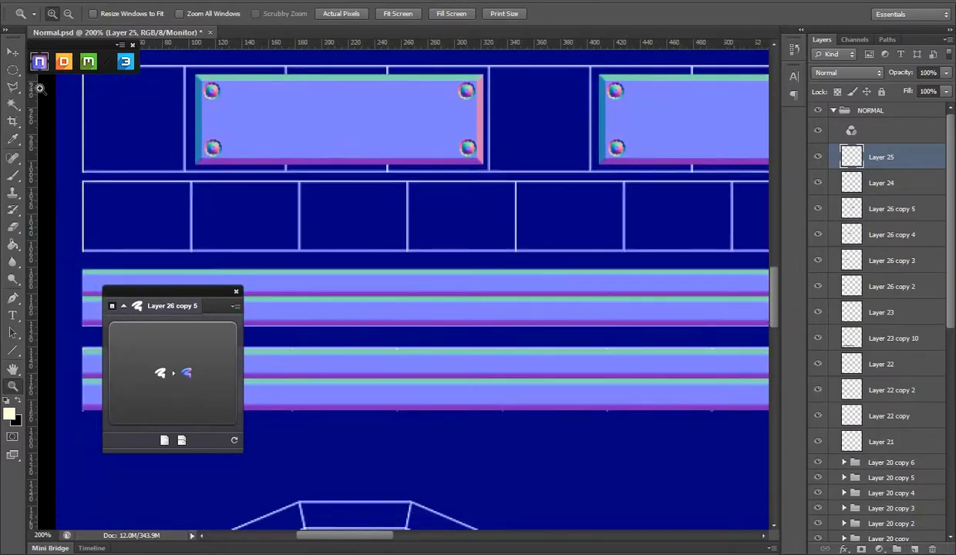
{"action": "key", "text": "m"}
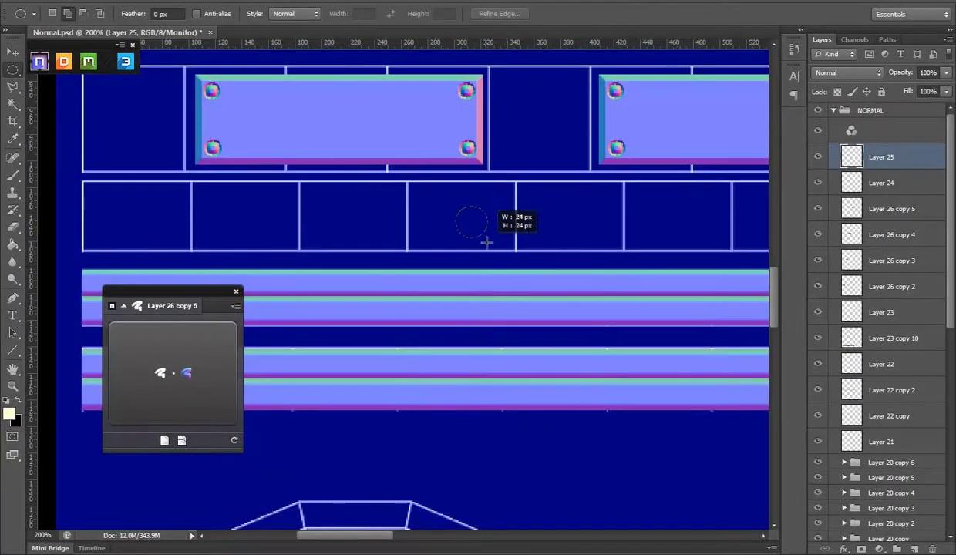
Step: Emboss the circular selection with NDO using the Valley - High curve, keeping the bevel shape
{"action": "left_click", "coordinate": [160, 373]}
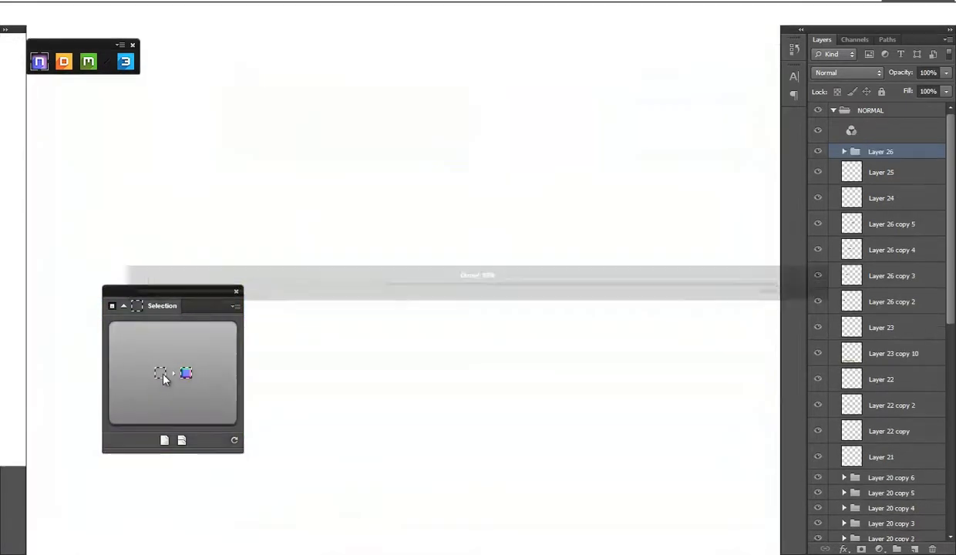
{"action": "left_click", "coordinate": [195, 337]}
{"action": "scroll", "coordinate": [163, 457], "scroll_direction": "down", "scroll_amount": 2}
{"action": "left_click", "coordinate": [123, 380]}
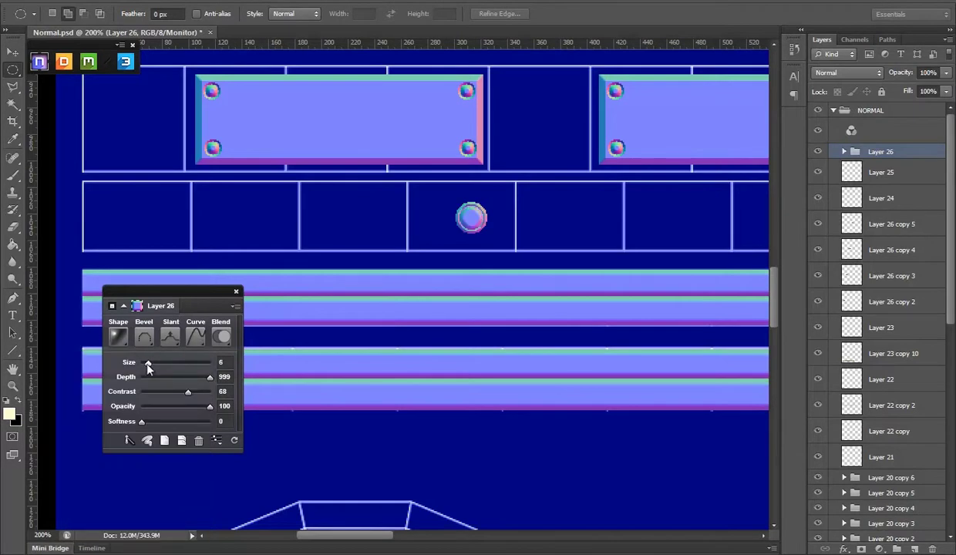
{"action": "left_click", "coordinate": [118, 337]}
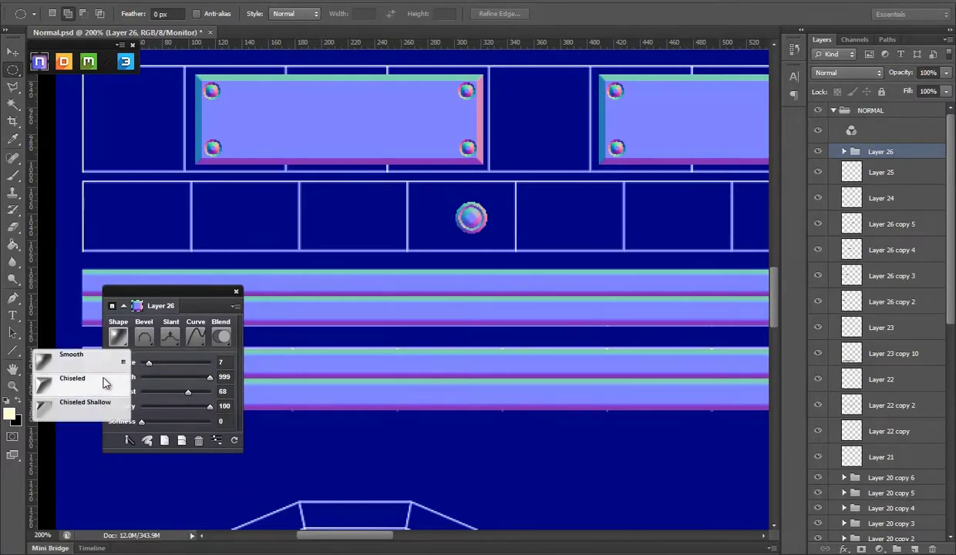
{"action": "left_click", "coordinate": [111, 337]}
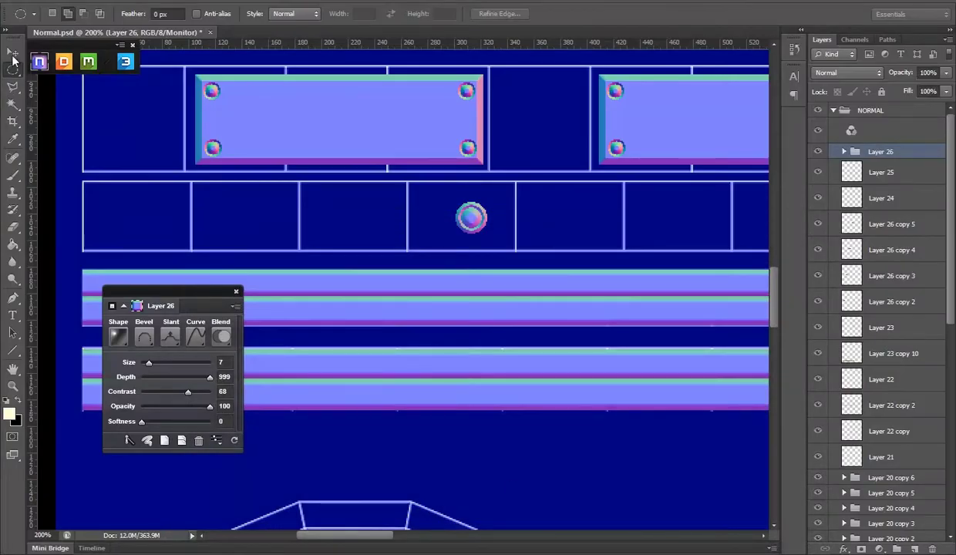
Step: Duplicate the bolt into the left cell and emboss a triangle marker between the bolts with NDO
{"action": "left_click", "coordinate": [12, 54]}
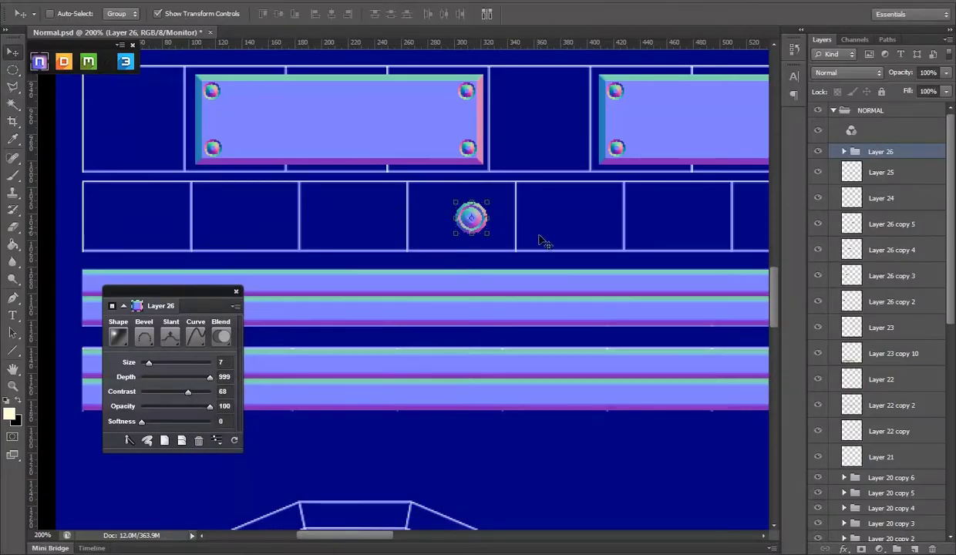
{"action": "left_click_drag", "start_coordinate": [535, 260], "coordinate": [245, 256], "text": "alt"}
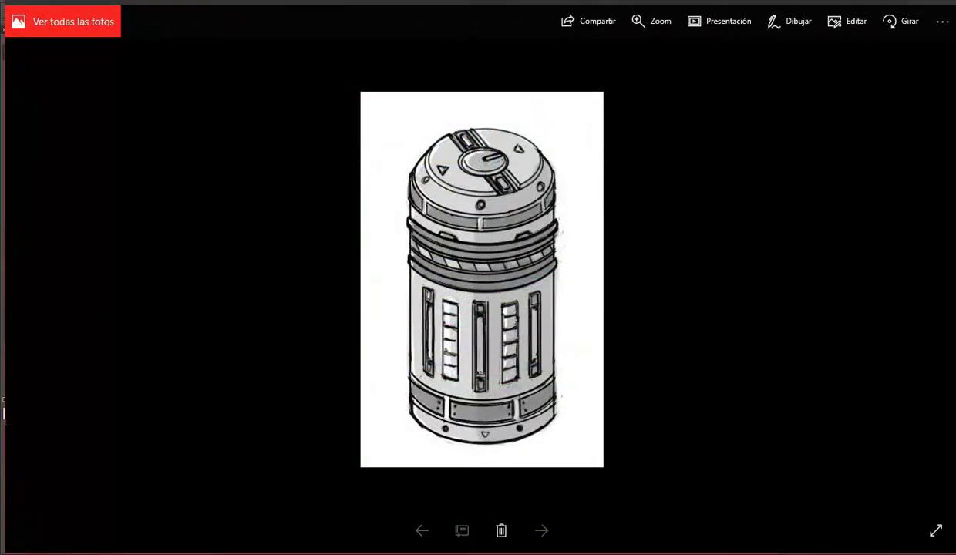
{"action": "left_click", "coordinate": [13, 89]}
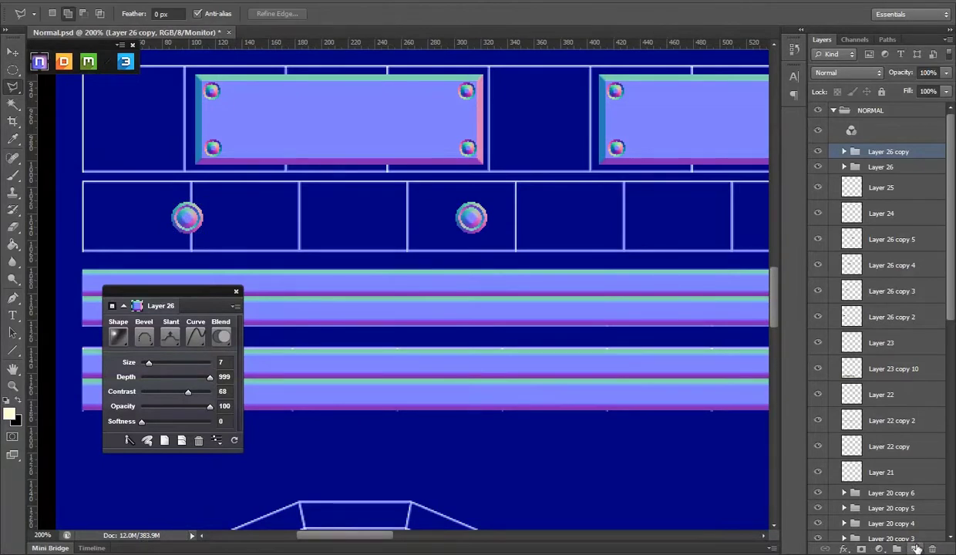
{"action": "key", "text": "ctrl+shift+alt+n"}
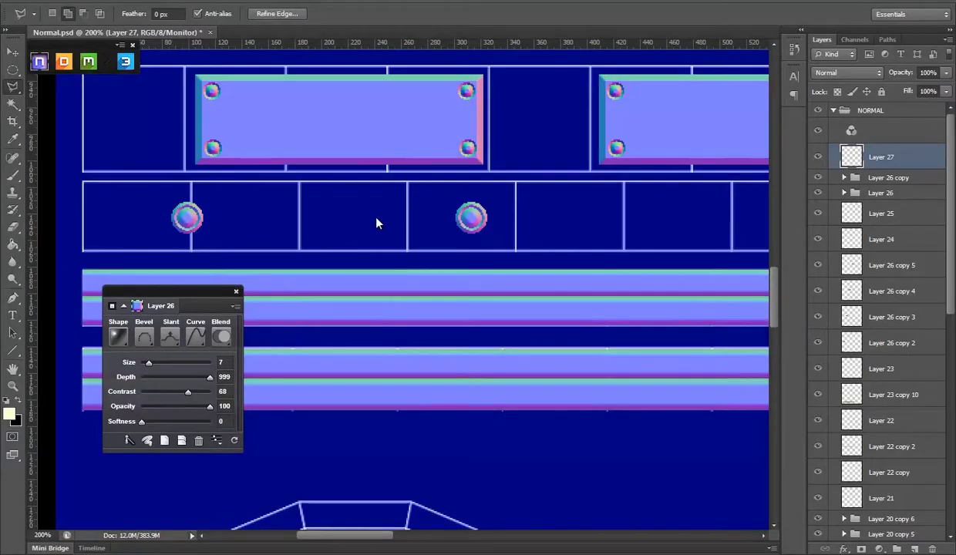
{"action": "right_click", "coordinate": [381, 185]}
{"action": "left_click", "coordinate": [405, 193]}
{"action": "left_click", "coordinate": [197, 324]}
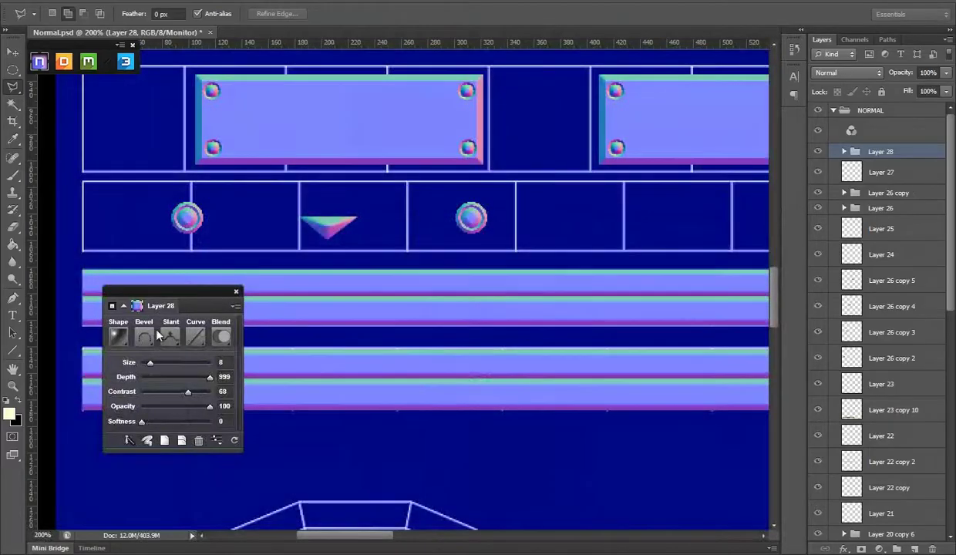
Step: Try several NDO bevel curves on the triangle, including Steps and a multi-wave profile
{"action": "left_click", "coordinate": [144, 337]}
{"action": "left_click", "coordinate": [123, 512]}
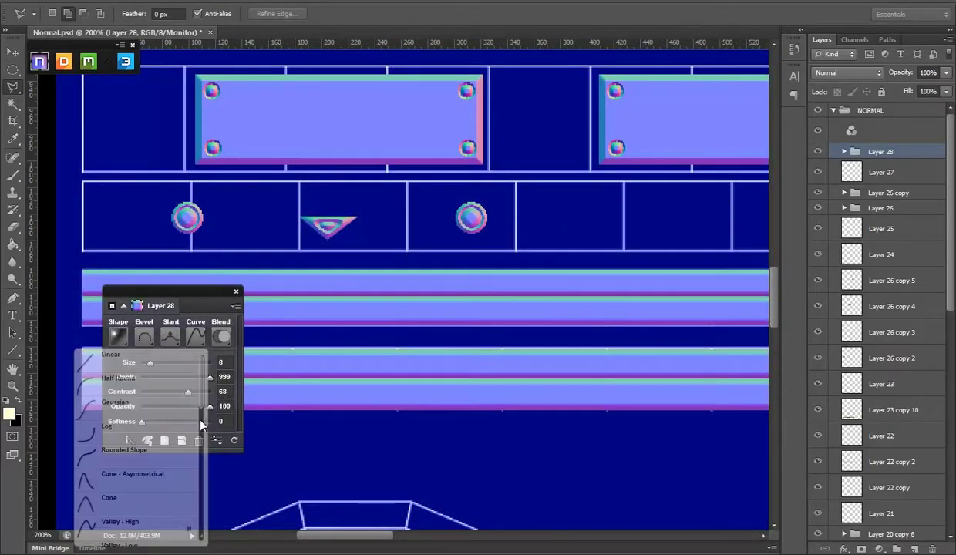
{"action": "left_click", "coordinate": [195, 336]}
{"action": "left_click", "coordinate": [131, 431]}
{"action": "left_click", "coordinate": [195, 337]}
{"action": "left_click", "coordinate": [131, 434]}
{"action": "left_click", "coordinate": [195, 337]}
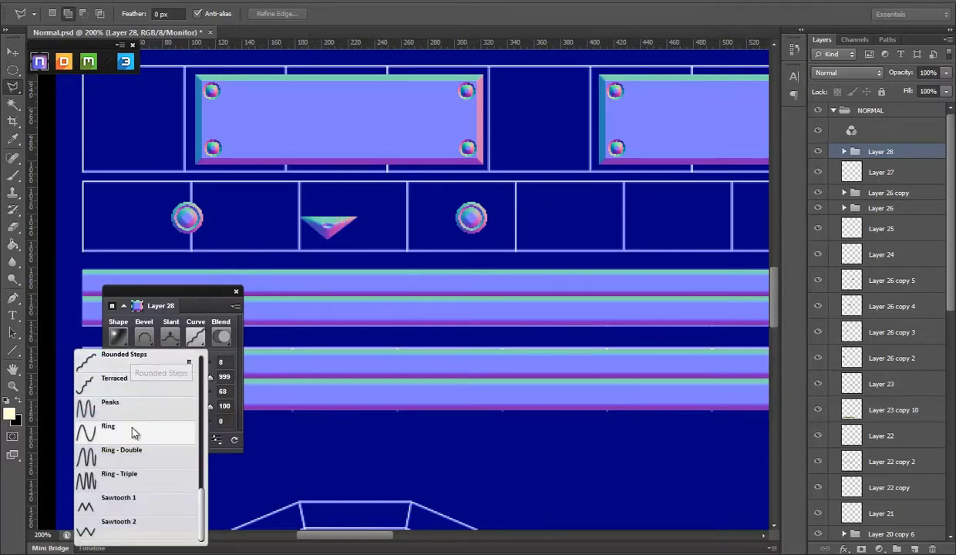
{"action": "left_click", "coordinate": [131, 432]}
{"action": "left_click", "coordinate": [195, 337]}
{"action": "left_click", "coordinate": [135, 401]}
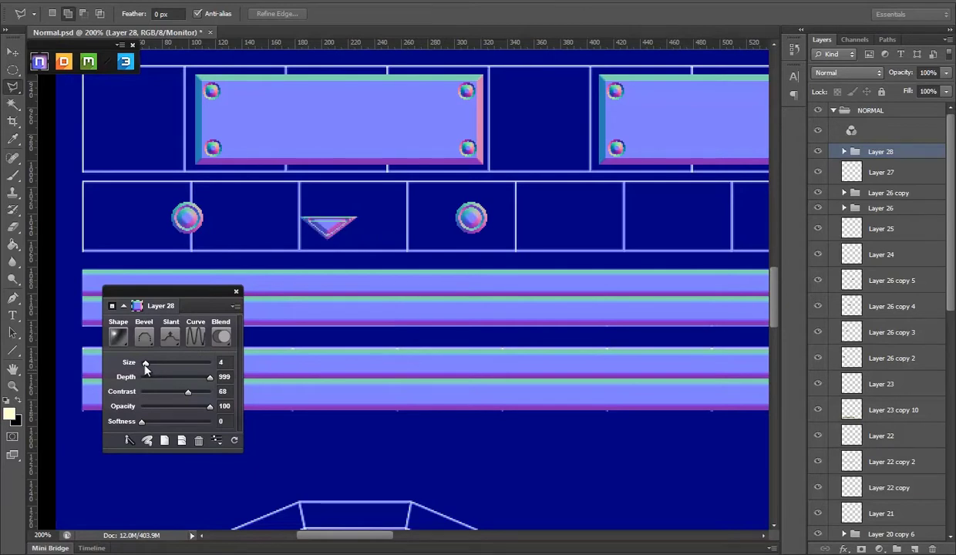
Step: Slant the triangle's bevel downward and try the Cove - Deep curve
{"action": "left_click", "coordinate": [143, 376]}
{"action": "left_click", "coordinate": [168, 343]}
{"action": "left_click", "coordinate": [195, 342]}
{"action": "scroll", "coordinate": [124, 473], "scroll_direction": "up", "scroll_amount": 3}
{"action": "scroll", "coordinate": [123, 465], "scroll_direction": "up", "scroll_amount": 4}
{"action": "left_click", "coordinate": [124, 444]}
Step: Give the triangle a straight linear curve with upward slant at size 5
{"action": "left_click", "coordinate": [192, 345]}
{"action": "left_click", "coordinate": [126, 385]}
{"action": "left_click", "coordinate": [189, 327]}
{"action": "left_click", "coordinate": [123, 358]}
{"action": "left_click", "coordinate": [168, 339]}
{"action": "left_click", "coordinate": [140, 385]}
{"action": "left_click", "coordinate": [116, 360]}
{"action": "key", "text": "v"}
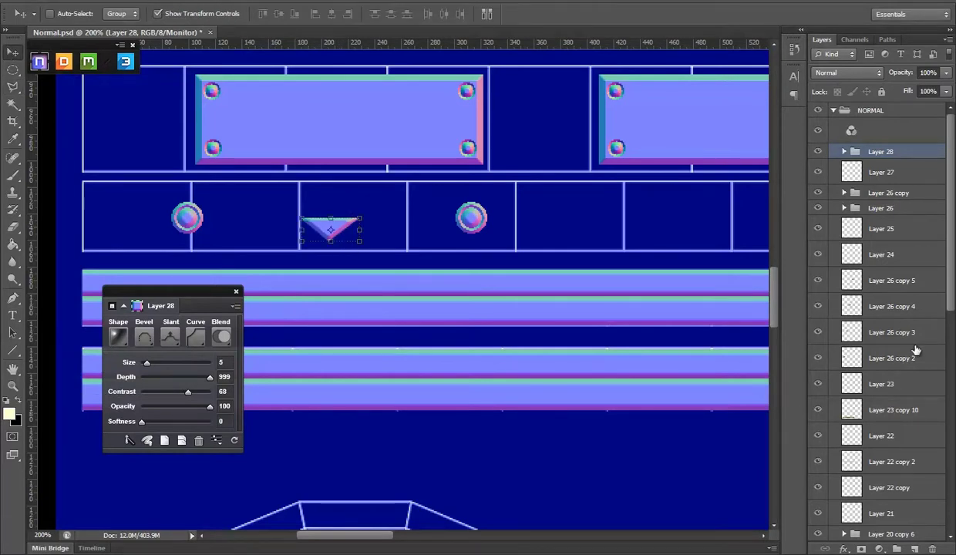
Step: Rotate the triangle marker about 180° with the UV overlay hidden, then show the overlay again
{"action": "scroll", "coordinate": [914, 351], "scroll_direction": "down", "scroll_amount": 5}
{"action": "scroll", "coordinate": [914, 351], "scroll_direction": "down", "scroll_amount": 5}
{"action": "left_click", "coordinate": [817, 502]}
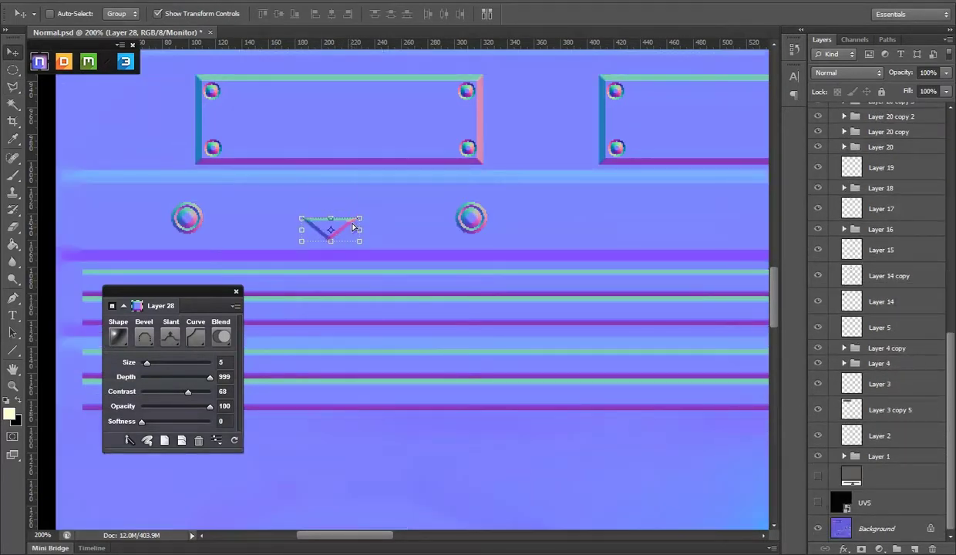
{"action": "left_click_drag", "start_coordinate": [349, 223], "coordinate": [349, 224]}
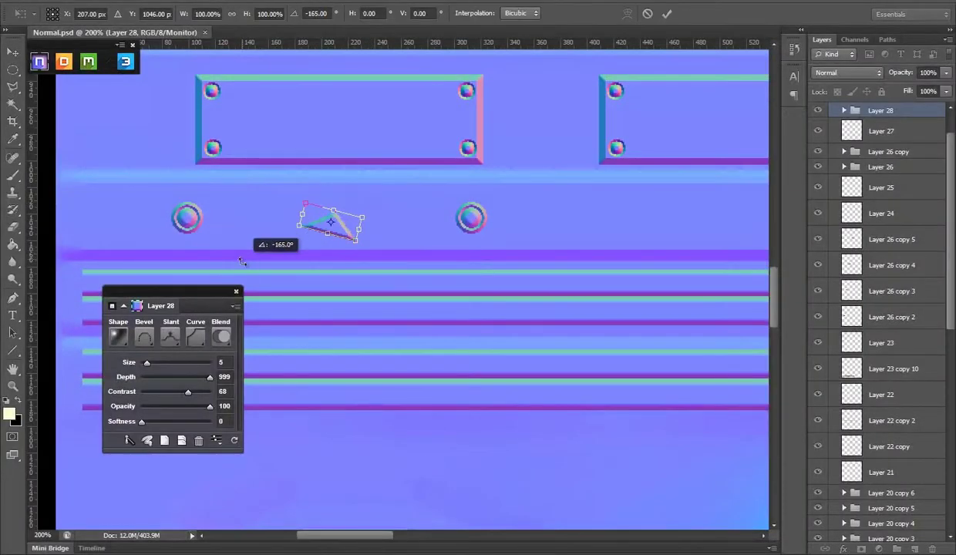
{"action": "key", "text": "Return"}
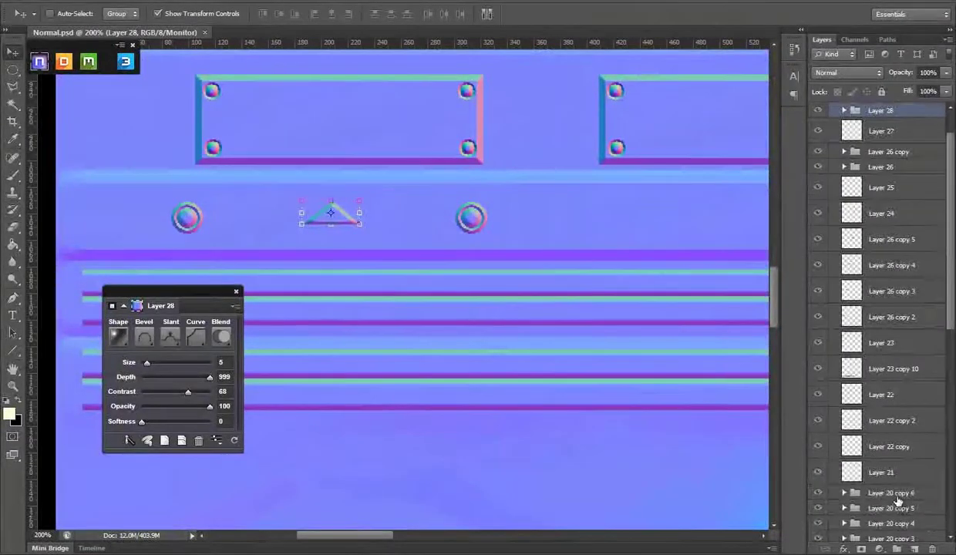
{"action": "scroll", "coordinate": [870, 385], "scroll_direction": "down", "scroll_amount": 5}
{"action": "left_click", "coordinate": [820, 501]}
{"action": "scroll", "coordinate": [910, 241], "scroll_direction": "up", "scroll_amount": 10}
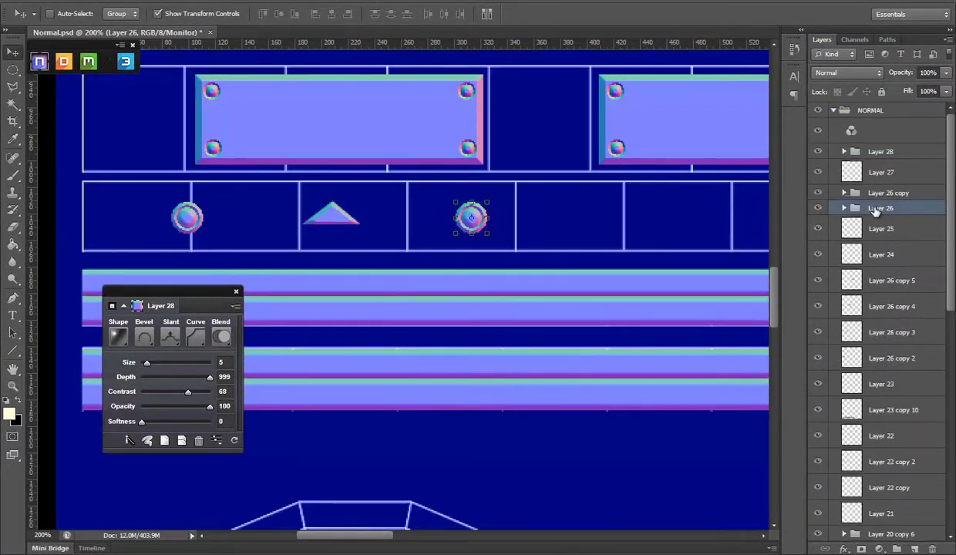
Step: Merge the bolts and triangle layers into one and nudge them left
{"action": "left_click", "coordinate": [878, 152], "text": "shift"}
{"action": "right_click", "coordinate": [878, 148]}
{"action": "left_click", "coordinate": [864, 367]}
{"action": "left_click_drag", "start_coordinate": [420, 207], "coordinate": [362, 216]}
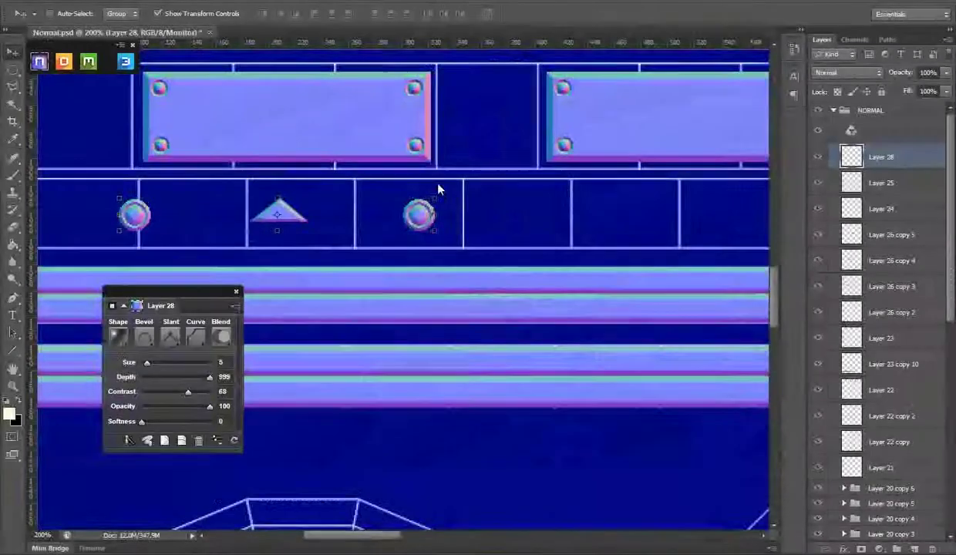
{"action": "left_click_drag", "start_coordinate": [437, 188], "coordinate": [532, 224]}
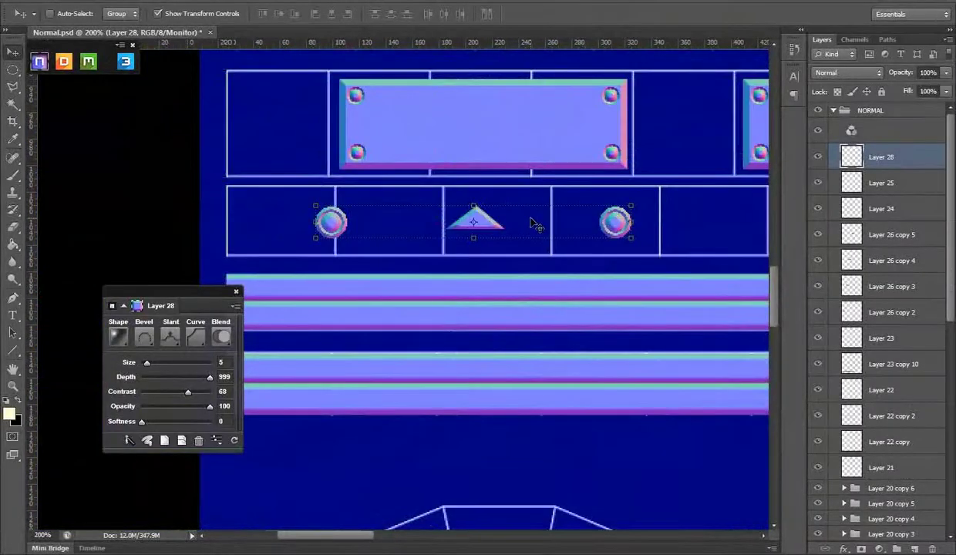
{"action": "key", "text": "shift+Left"}
{"action": "key", "text": "shift+Left"}
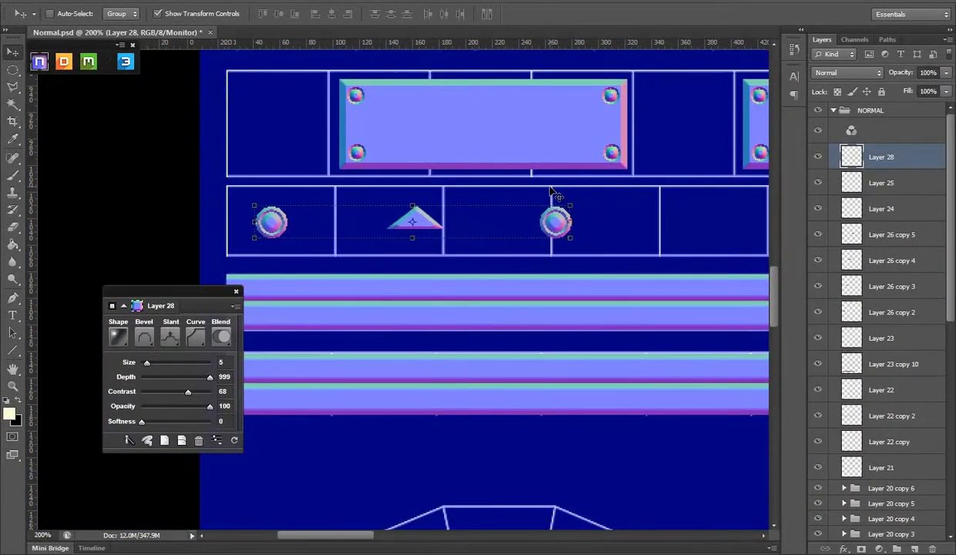
{"action": "scroll", "coordinate": [874, 429], "scroll_direction": "down", "scroll_amount": 10}
Step: Save the document and place a copy of the bolt-and-triangle set further along the row
{"action": "left_click", "coordinate": [817, 502]}
{"action": "key", "text": "ctrl+s"}
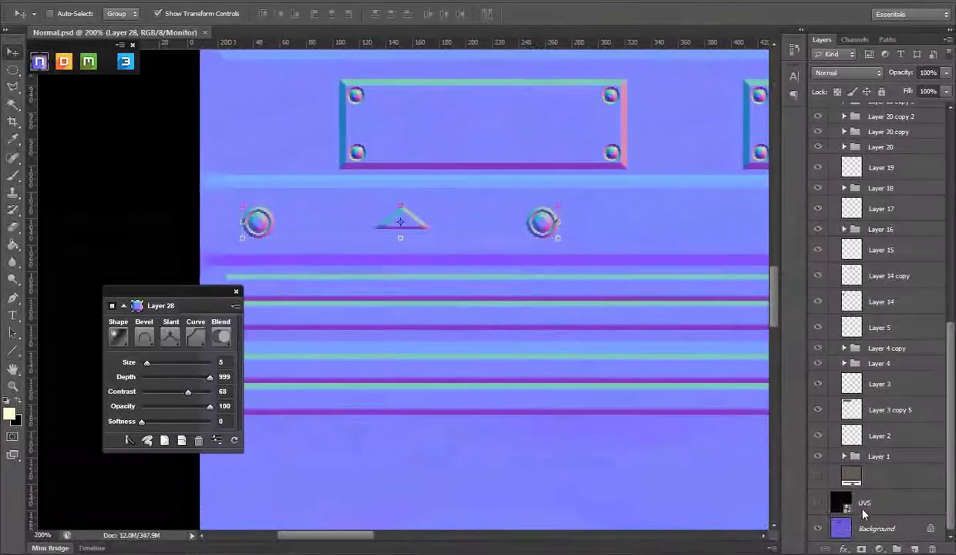
{"action": "left_click", "coordinate": [816, 502]}
{"action": "scroll", "coordinate": [887, 470], "scroll_direction": "up", "scroll_amount": 10}
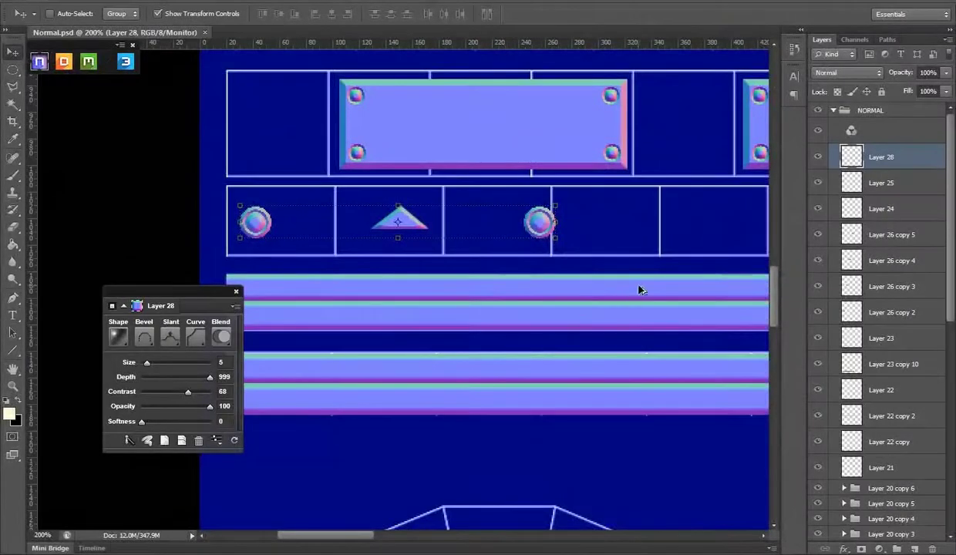
{"action": "left_click_drag", "start_coordinate": [619, 280], "coordinate": [445, 284]}
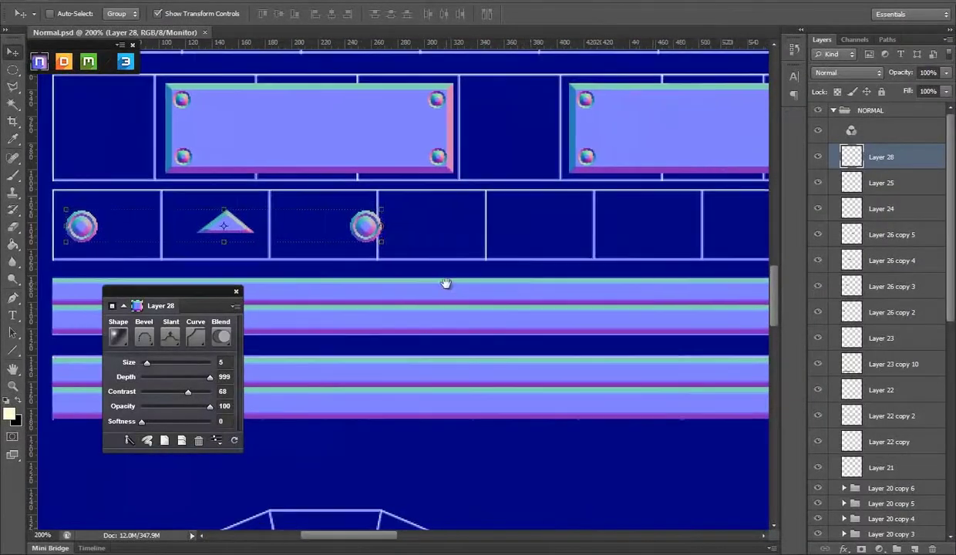
{"action": "left_click_drag", "start_coordinate": [608, 233], "coordinate": [503, 230]}
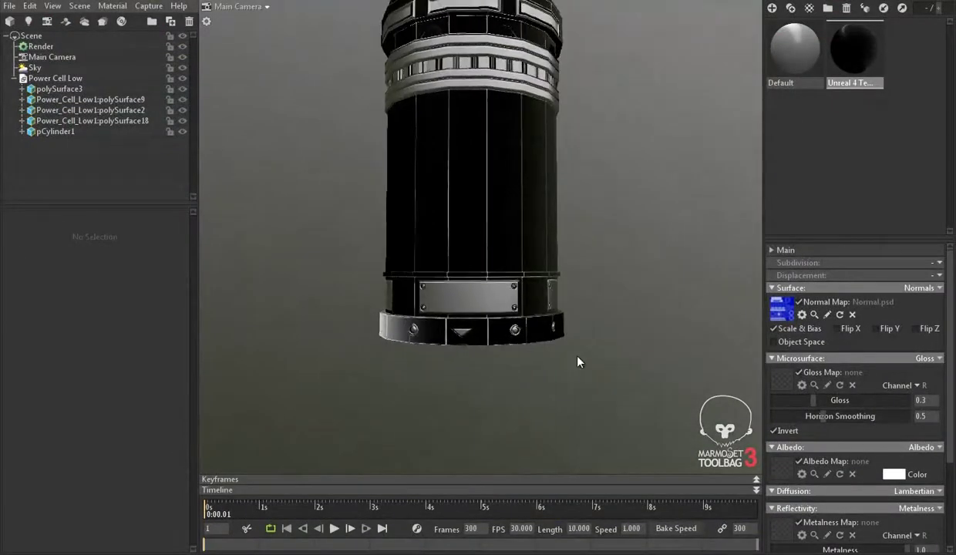
Step: Nudge the set left, check the base in Marmoset, and move the copy further right along the strip
{"action": "key", "text": "Left"}
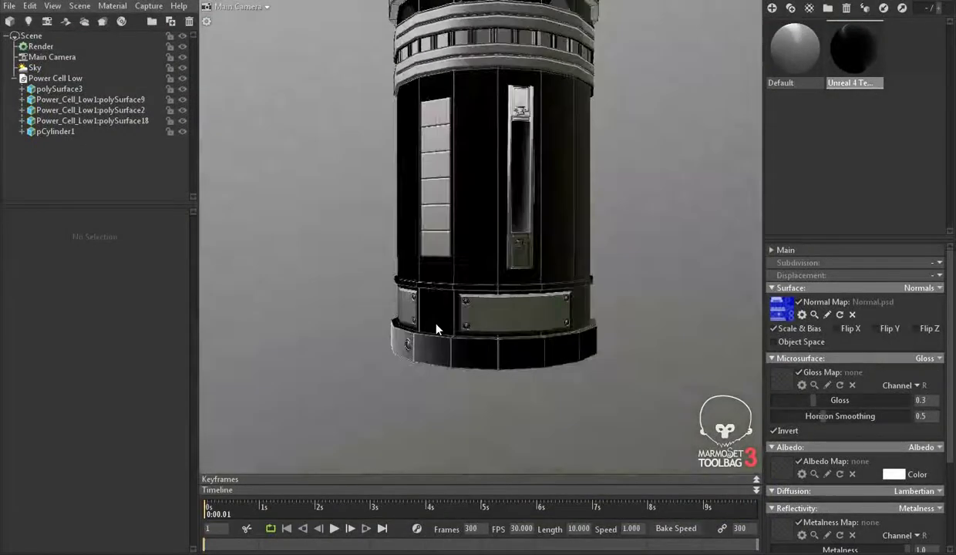
{"action": "left_click_drag", "start_coordinate": [435, 330], "coordinate": [583, 339]}
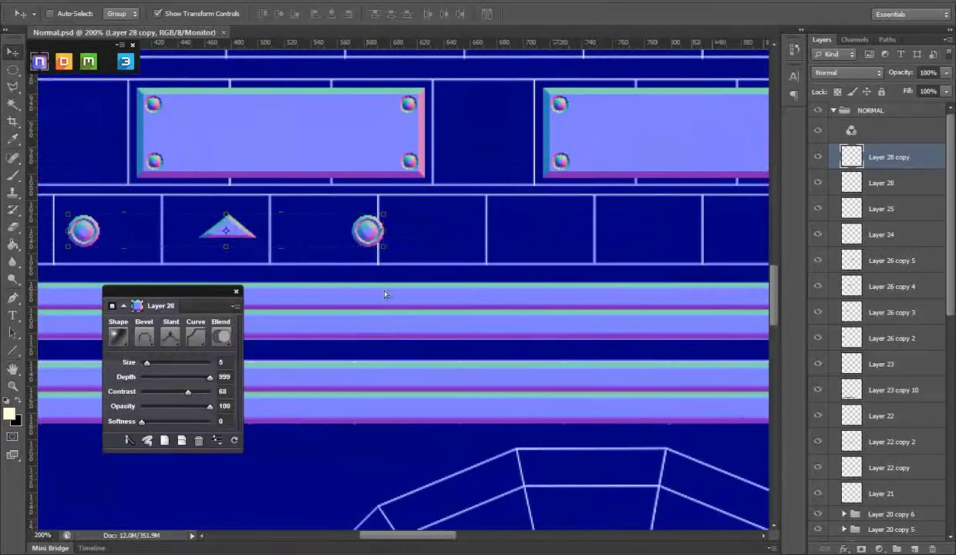
{"action": "mouse_move", "coordinate": [384, 294]}
{"action": "left_mouse_down"}
{"action": "mouse_move", "coordinate": [759, 288]}
{"action": "mouse_move", "coordinate": [555, 265]}
{"action": "left_mouse_up"}
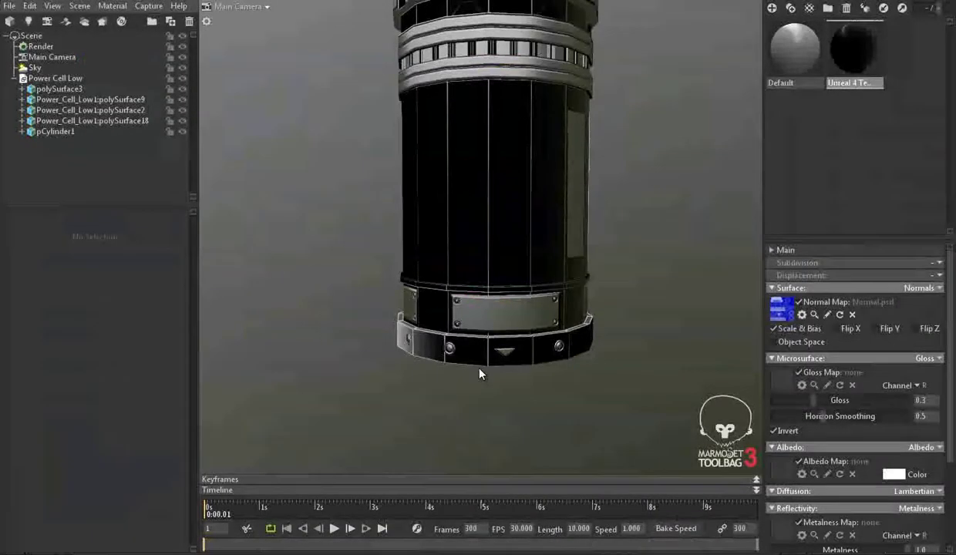
Step: Add another bolt-and-triangle copy 48 px to the right and save Normal.psd
{"action": "mouse_move", "coordinate": [479, 374]}
{"action": "left_mouse_down"}
{"action": "mouse_move", "coordinate": [333, 360]}
{"action": "mouse_move", "coordinate": [616, 361]}
{"action": "mouse_move", "coordinate": [341, 353]}
{"action": "mouse_move", "coordinate": [498, 416]}
{"action": "left_mouse_up"}
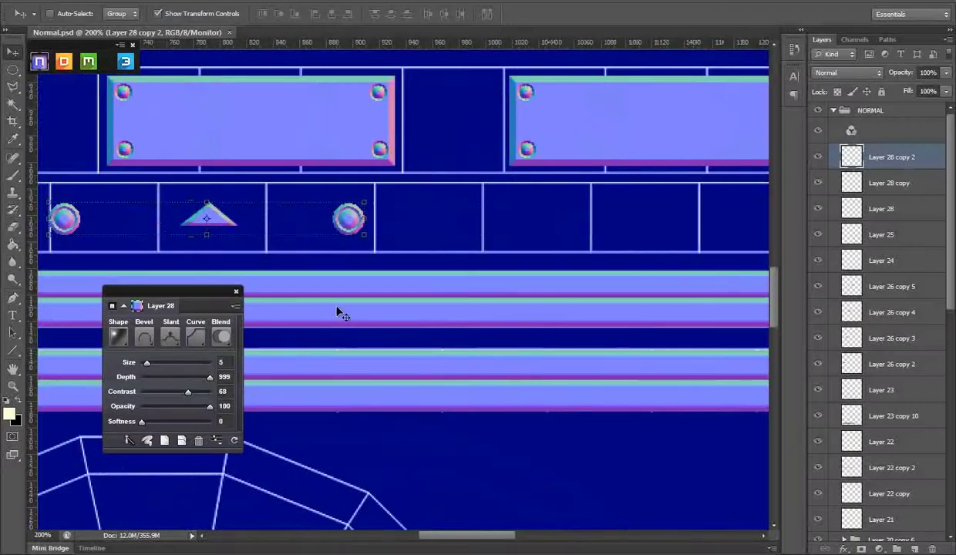
{"action": "mouse_move", "coordinate": [500, 287]}
{"action": "left_mouse_down"}
{"action": "mouse_move", "coordinate": [574, 287]}
{"action": "mouse_move", "coordinate": [350, 291]}
{"action": "left_mouse_up"}
{"action": "key", "text": "ctrl+s"}
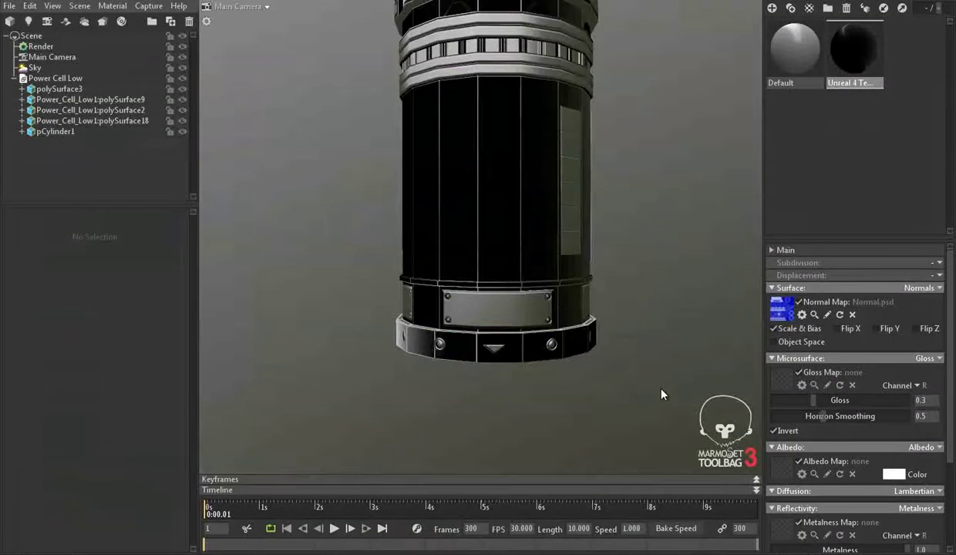
{"action": "mouse_move", "coordinate": [661, 392]}
{"action": "left_mouse_down"}
{"action": "mouse_move", "coordinate": [423, 376]}
{"action": "mouse_move", "coordinate": [380, 363]}
{"action": "mouse_move", "coordinate": [438, 367]}
{"action": "mouse_move", "coordinate": [382, 330]}
{"action": "mouse_move", "coordinate": [492, 331]}
{"action": "mouse_move", "coordinate": [444, 392]}
{"action": "left_mouse_up"}
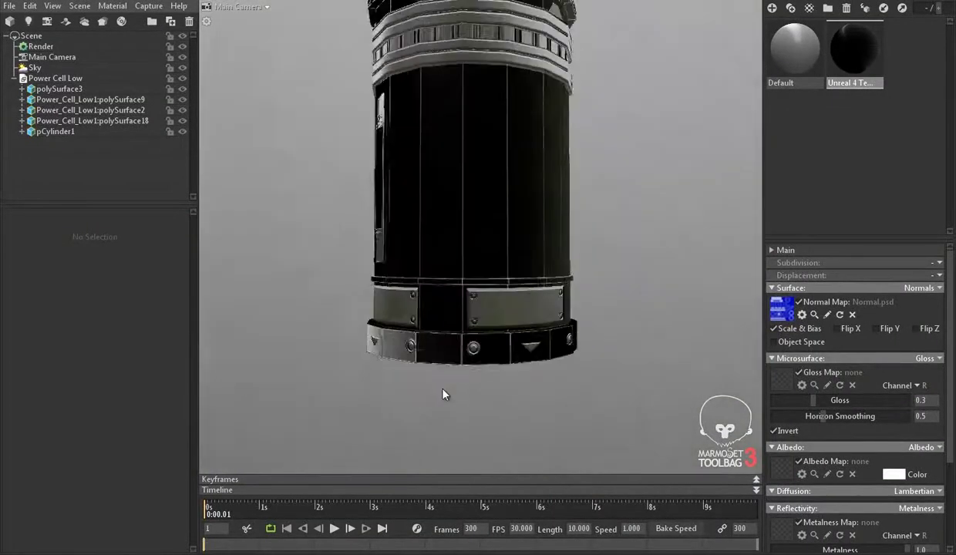
Step: Orbit and zoom the Marmoset view to inspect the power cell's base markers and top
{"action": "scroll", "coordinate": [455, 370], "scroll_direction": "down", "scroll_amount": 3}
{"action": "mouse_move", "coordinate": [466, 350]}
{"action": "left_mouse_down"}
{"action": "mouse_move", "coordinate": [505, 386]}
{"action": "mouse_move", "coordinate": [412, 292]}
{"action": "mouse_move", "coordinate": [635, 326]}
{"action": "mouse_move", "coordinate": [388, 390]}
{"action": "mouse_move", "coordinate": [496, 298]}
{"action": "left_mouse_up"}
{"action": "scroll", "coordinate": [528, 279], "scroll_direction": "up", "scroll_amount": 3}
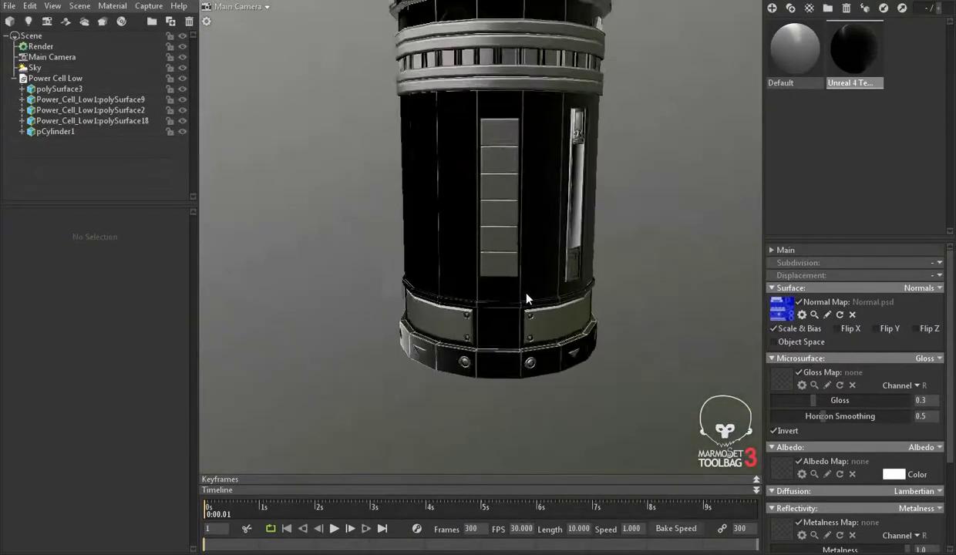
{"action": "scroll", "coordinate": [525, 299], "scroll_direction": "up", "scroll_amount": 3}
{"action": "mouse_move", "coordinate": [551, 284]}
{"action": "left_mouse_down"}
{"action": "mouse_move", "coordinate": [406, 299]}
{"action": "mouse_move", "coordinate": [544, 353]}
{"action": "mouse_move", "coordinate": [653, 314]}
{"action": "mouse_move", "coordinate": [570, 171]}
{"action": "left_mouse_up"}
{"action": "scroll", "coordinate": [652, 313], "scroll_direction": "down", "scroll_amount": 3}
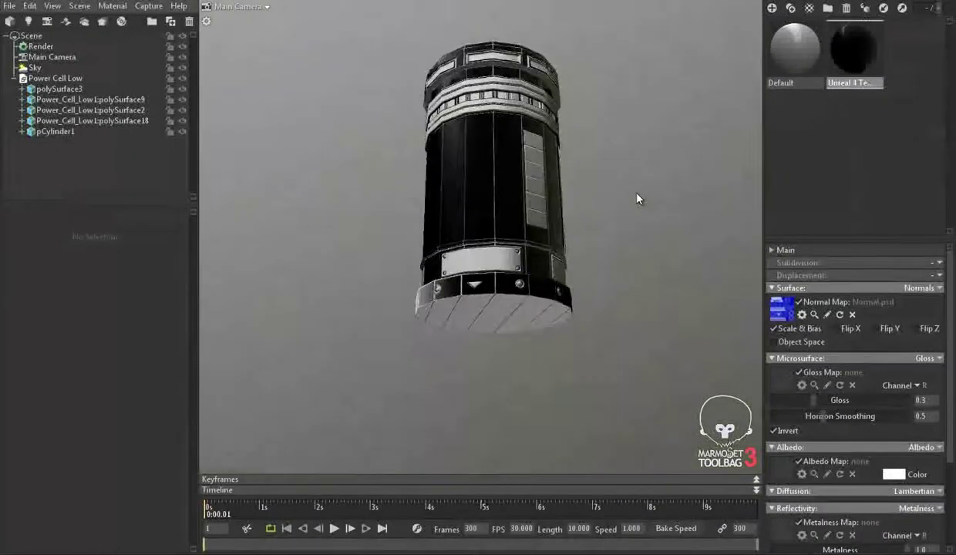
{"action": "scroll", "coordinate": [565, 226], "scroll_direction": "up", "scroll_amount": 3}
{"action": "scroll", "coordinate": [545, 314], "scroll_direction": "up", "scroll_amount": 3}
{"action": "scroll", "coordinate": [567, 332], "scroll_direction": "up", "scroll_amount": 2}
{"action": "scroll", "coordinate": [567, 333], "scroll_direction": "down", "scroll_amount": 3}
{"action": "scroll", "coordinate": [488, 277], "scroll_direction": "down", "scroll_amount": 3}
{"action": "left_click_drag", "start_coordinate": [488, 278], "coordinate": [517, 299]}
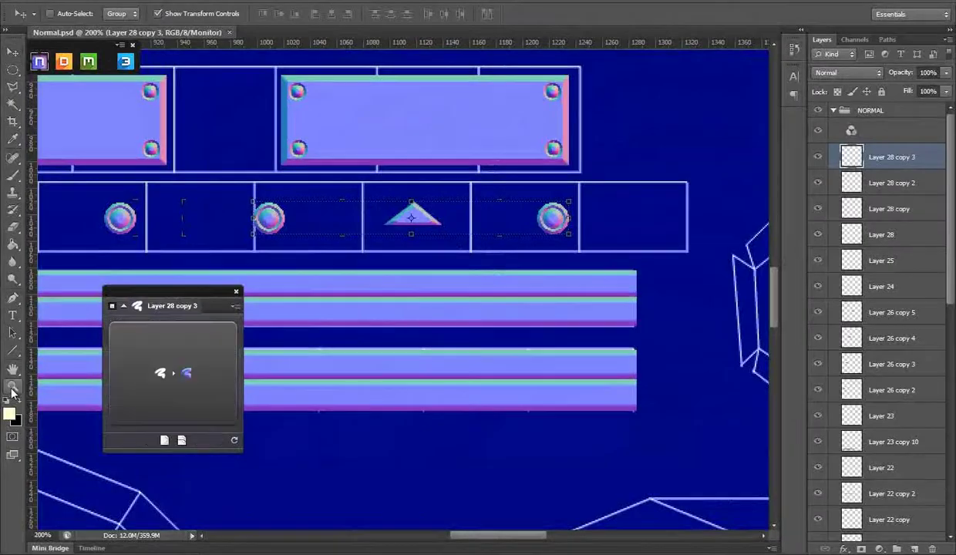
Step: Zoom out in Photoshop to show the whole normal map
{"action": "key", "text": "z"}
{"action": "left_click", "coordinate": [426, 316], "text": "alt"}
{"action": "left_click", "coordinate": [487, 206], "text": "alt"}
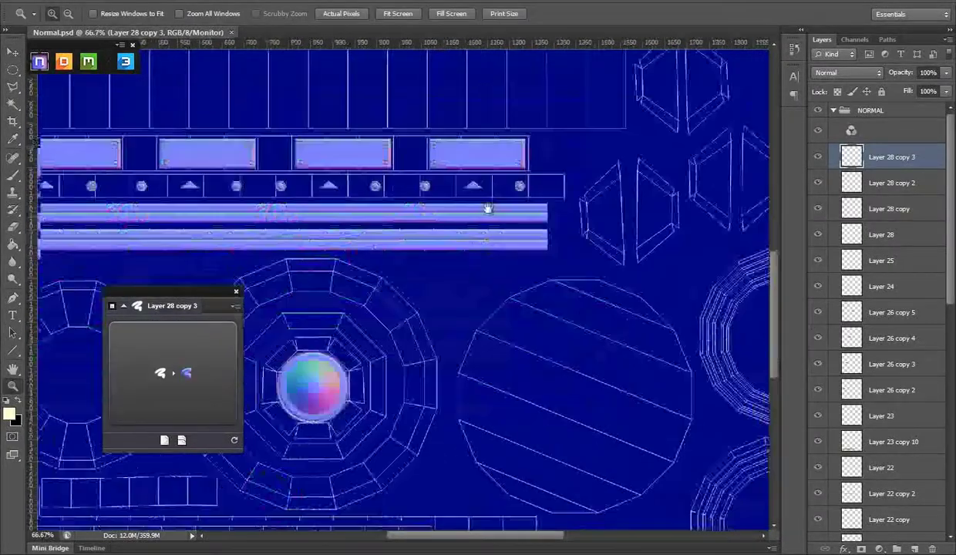
{"action": "left_click", "coordinate": [439, 275], "text": "alt"}
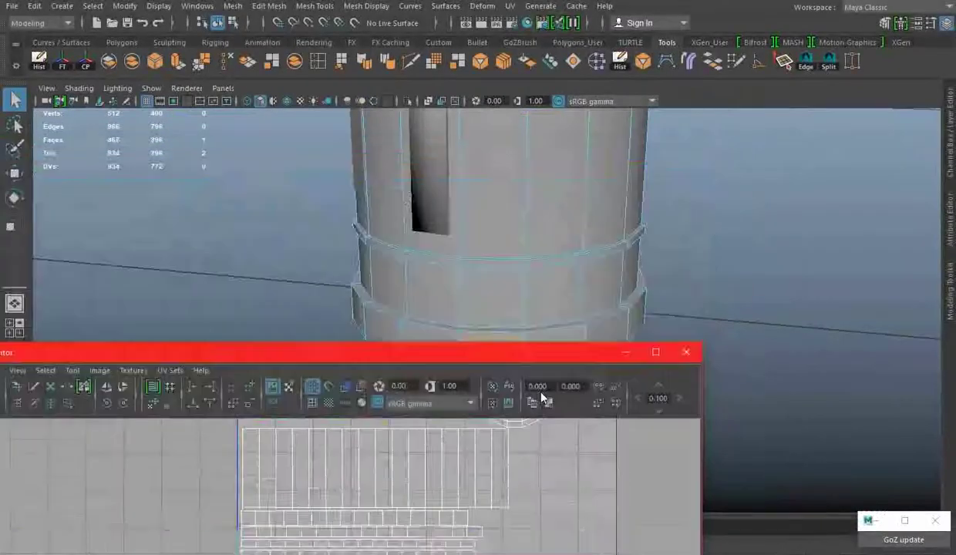
Step: Center the top cap's UV shell in Maya, then add a new Photoshop layer at 66.7% zoom
{"action": "left_click", "coordinate": [622, 245]}
{"action": "left_click_drag", "start_coordinate": [488, 396], "coordinate": [514, 132]}
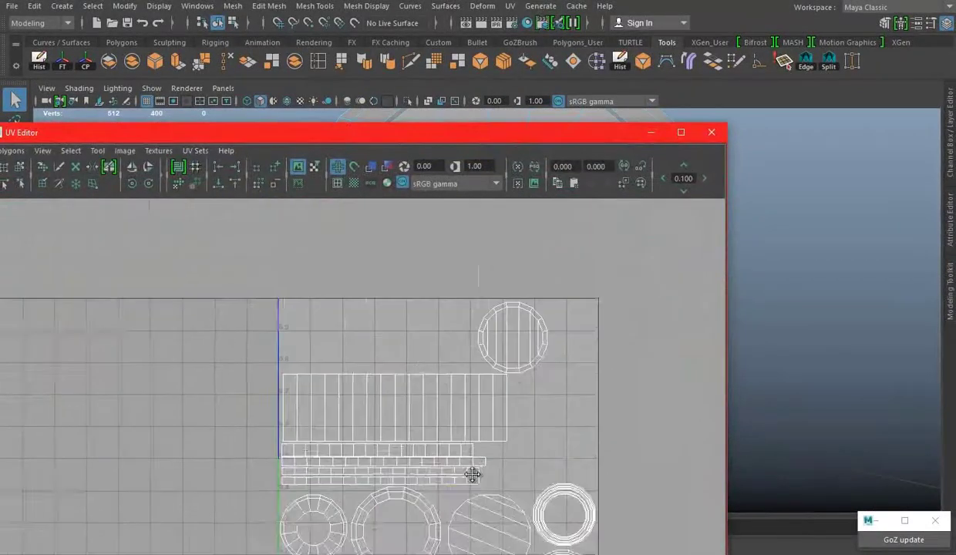
{"action": "left_click_drag", "start_coordinate": [473, 472], "coordinate": [514, 243]}
{"action": "scroll", "coordinate": [592, 335], "scroll_direction": "up", "scroll_amount": 10}
{"action": "scroll", "coordinate": [318, 328], "scroll_direction": "down", "scroll_amount": 4}
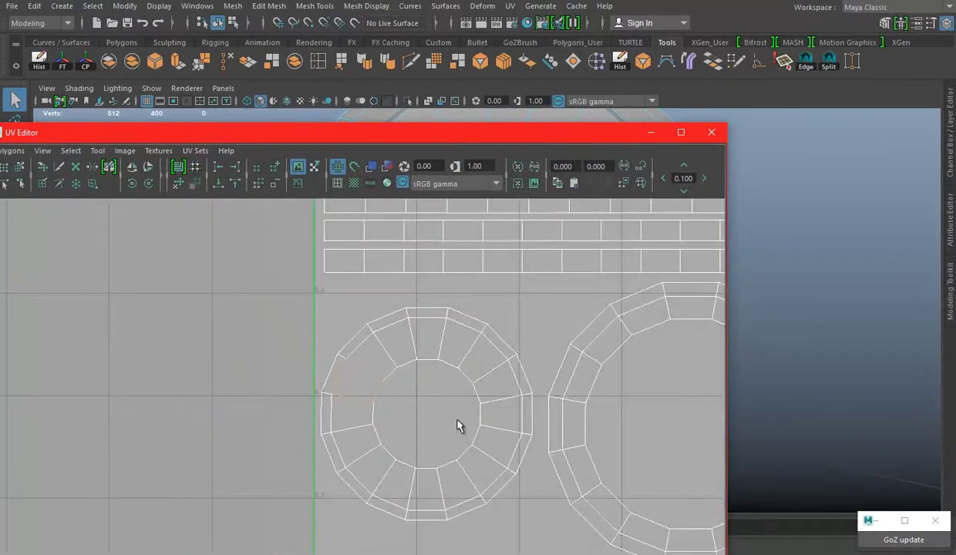
{"action": "left_click_drag", "start_coordinate": [540, 132], "coordinate": [539, 344]}
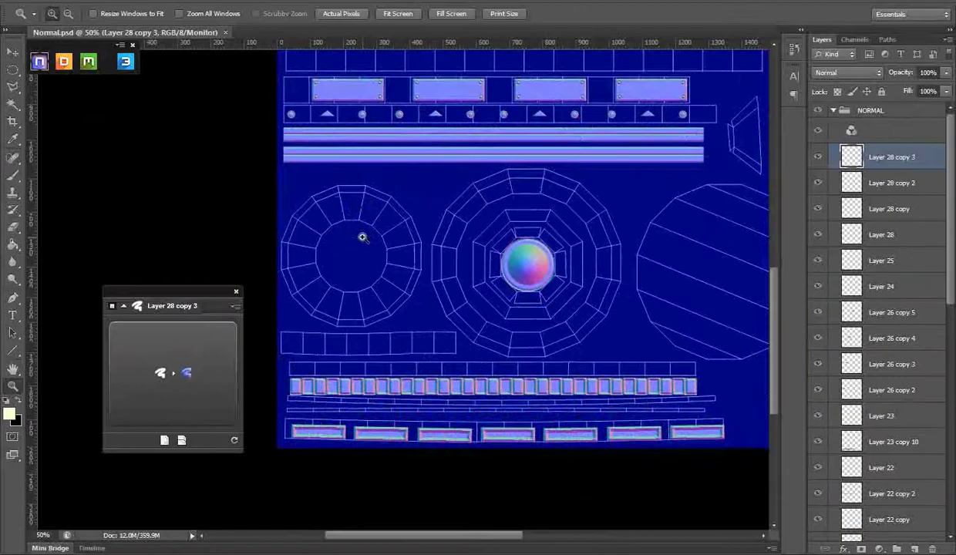
{"action": "left_click", "coordinate": [362, 236]}
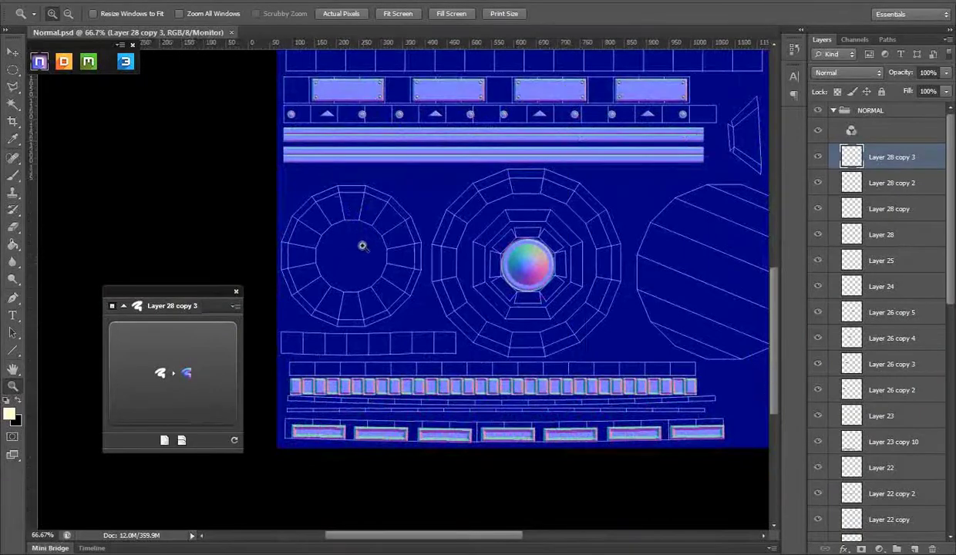
{"action": "left_click", "coordinate": [910, 546]}
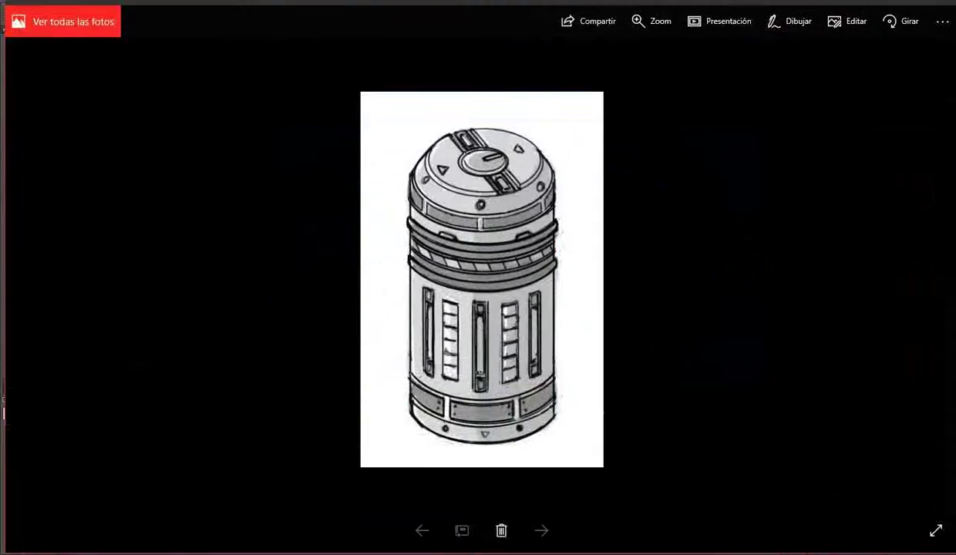
Step: Switch to the Rectangular Marquee Tool for a selection across the cap's UV circle
{"action": "right_click", "coordinate": [12, 70]}
{"action": "left_click", "coordinate": [70, 66]}
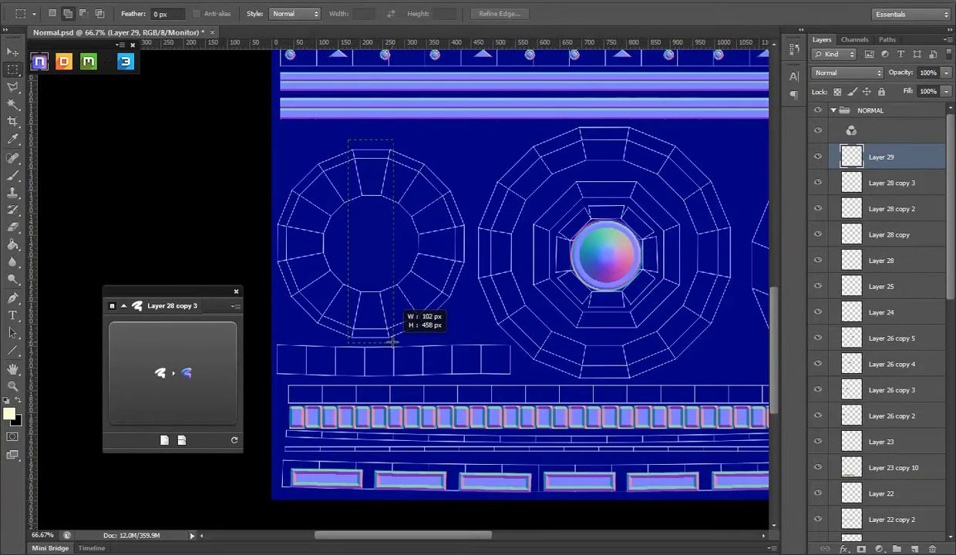
Step: Generate a bevelled shape from the circle selection and zoom the canvas to 100%
{"action": "left_click", "coordinate": [200, 358]}
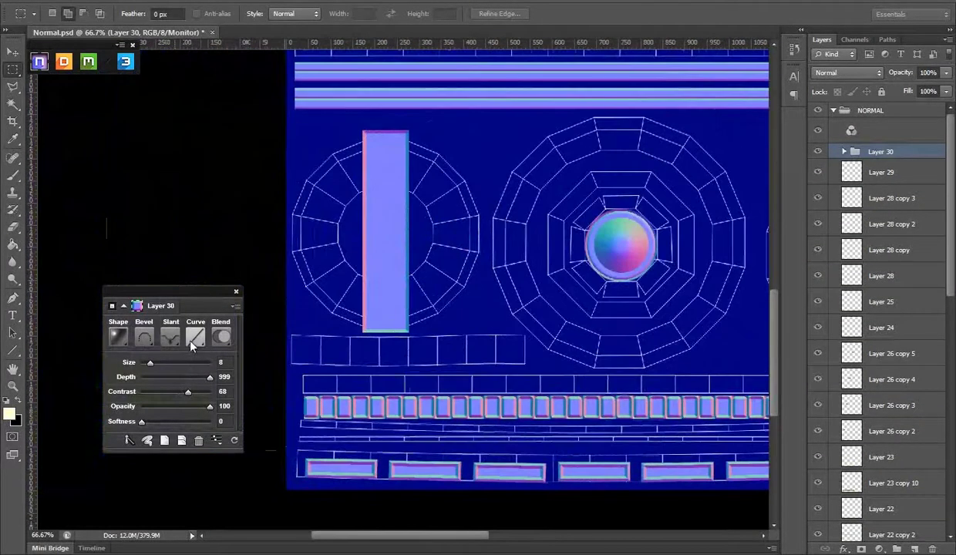
{"action": "left_click", "coordinate": [185, 331]}
{"action": "scroll", "coordinate": [122, 490], "scroll_direction": "down", "scroll_amount": 2}
{"action": "left_click", "coordinate": [117, 452]}
{"action": "left_click", "coordinate": [13, 386]}
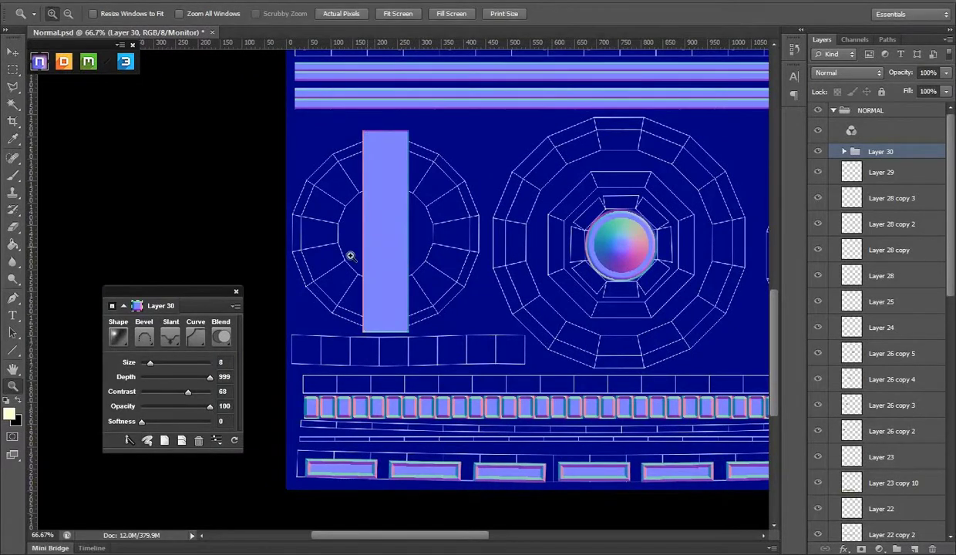
{"action": "left_click", "coordinate": [414, 202]}
Step: Set the bevel curve to Valley - Low with size 15 and contrast 90
{"action": "left_click", "coordinate": [195, 336]}
{"action": "left_click", "coordinate": [134, 374]}
{"action": "left_click", "coordinate": [195, 336]}
{"action": "left_click", "coordinate": [135, 382]}
{"action": "left_click", "coordinate": [195, 336]}
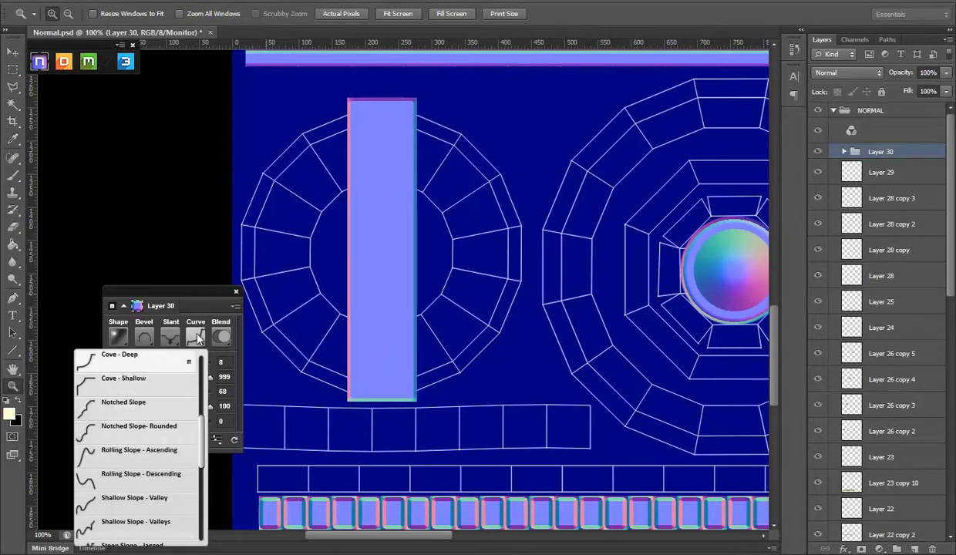
{"action": "scroll", "coordinate": [154, 435], "scroll_direction": "up", "scroll_amount": 2}
{"action": "left_click", "coordinate": [148, 410]}
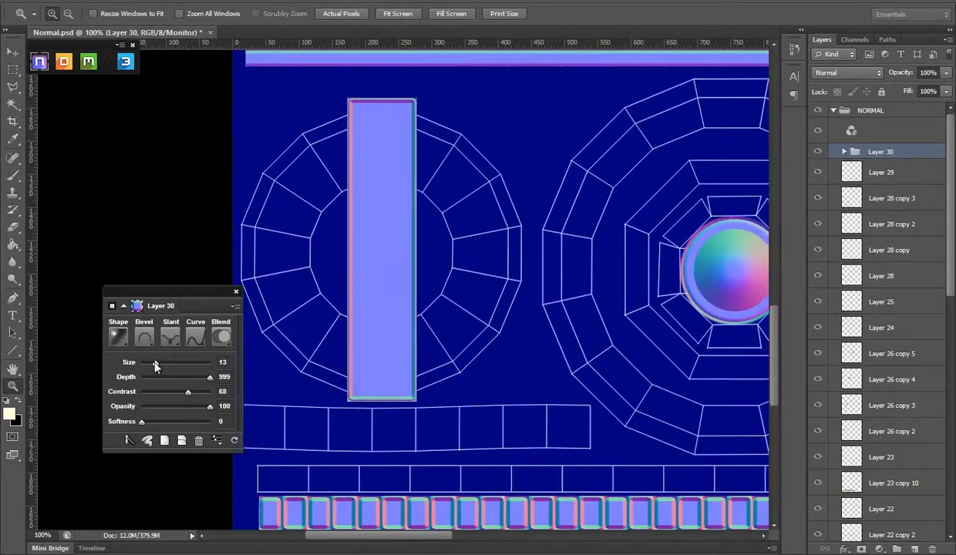
{"action": "left_click_drag", "start_coordinate": [155, 365], "coordinate": [202, 391]}
{"action": "left_click_drag", "start_coordinate": [156, 360], "coordinate": [155, 364]}
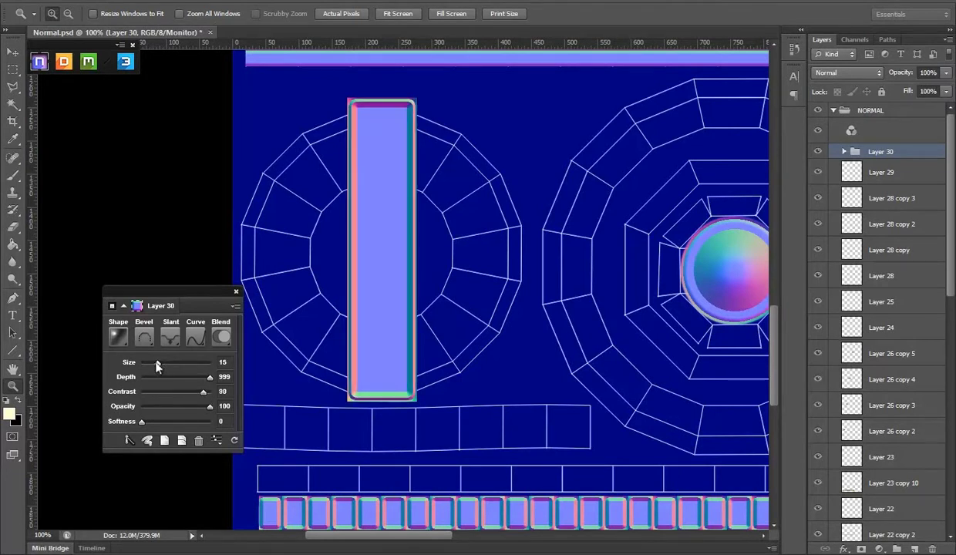
Step: Free Transform the strip taller across the circle and hide the UVS layer
{"action": "left_click", "coordinate": [12, 52]}
{"action": "left_click_drag", "start_coordinate": [381, 99], "coordinate": [381, 87]}
{"action": "key", "text": "Return"}
{"action": "left_click_drag", "start_coordinate": [382, 399], "coordinate": [382, 424]}
{"action": "key", "text": "Return"}
{"action": "scroll", "coordinate": [949, 413], "scroll_direction": "down", "scroll_amount": 10}
{"action": "left_click", "coordinate": [818, 477]}
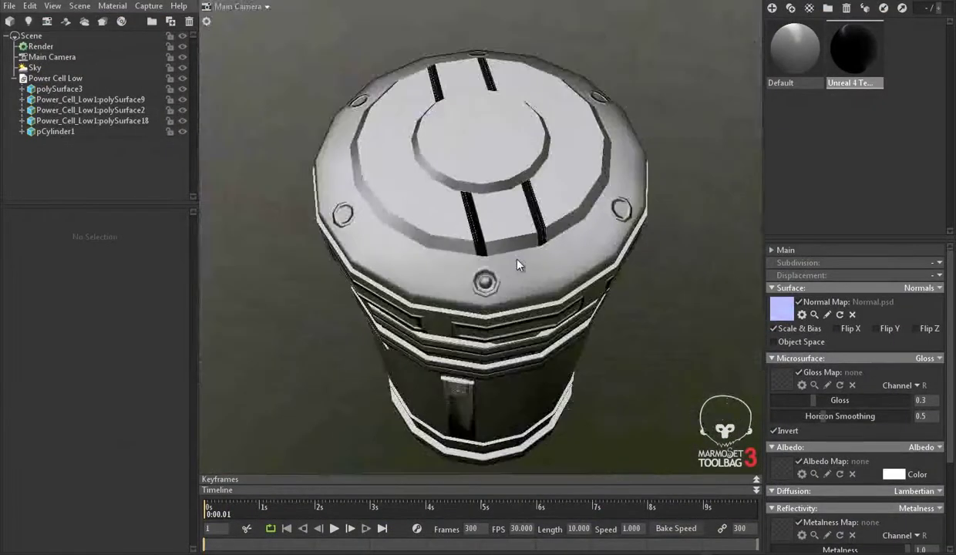
Step: Orbit Marmoset to view the top cap's new slot, then show the UVS layer again
{"action": "mouse_move", "coordinate": [500, 251]}
{"action": "left_mouse_down"}
{"action": "mouse_move", "coordinate": [589, 292]}
{"action": "mouse_move", "coordinate": [508, 287]}
{"action": "mouse_move", "coordinate": [520, 245]}
{"action": "left_mouse_up"}
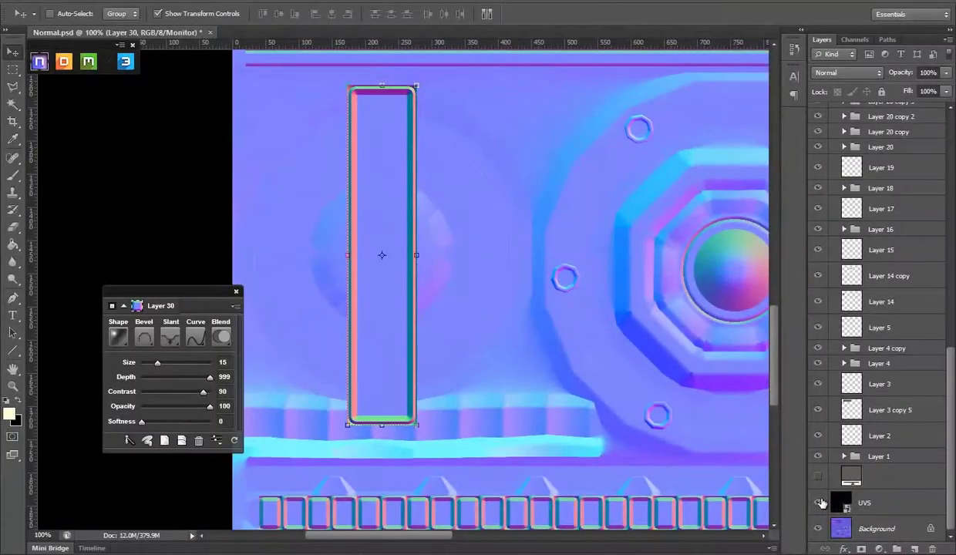
{"action": "left_click", "coordinate": [818, 503]}
{"action": "scroll", "coordinate": [878, 308], "scroll_direction": "up", "scroll_amount": 10}
Step: Select a narrow rectangular band down the centre of the vertical strip
{"action": "right_click", "coordinate": [855, 154]}
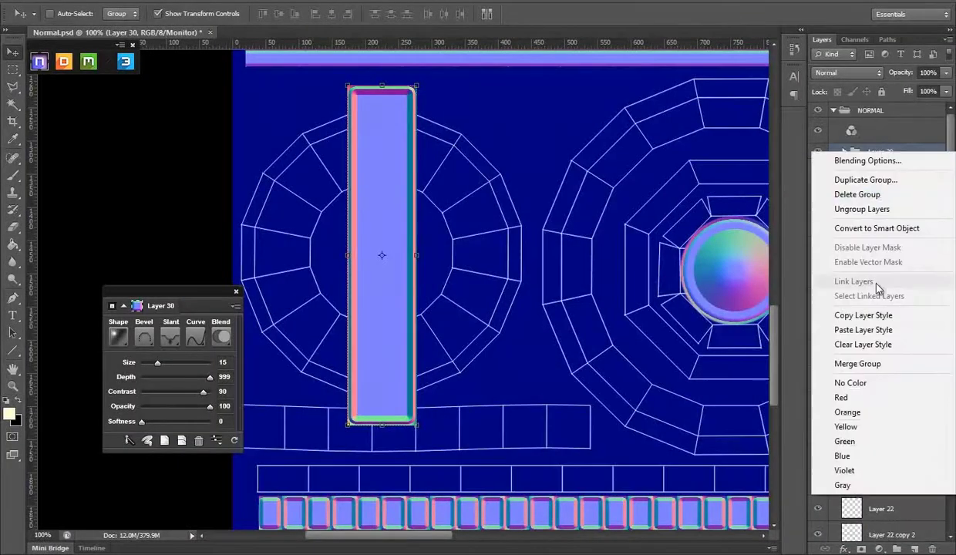
{"action": "key", "text": "Escape"}
{"action": "left_click", "coordinate": [13, 69]}
{"action": "left_click_drag", "start_coordinate": [317, 110], "coordinate": [490, 157]}
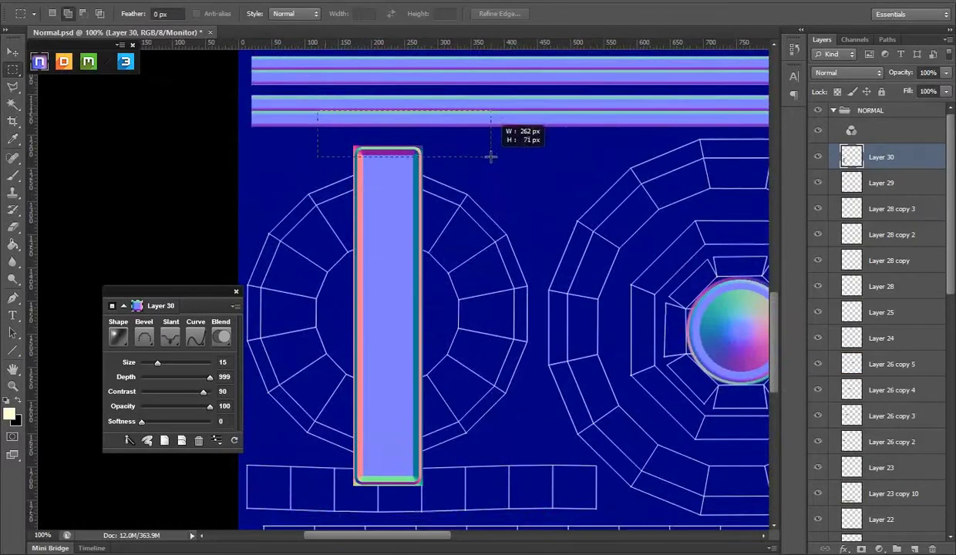
{"action": "right_click", "coordinate": [504, 193]}
{"action": "left_click", "coordinate": [512, 198]}
{"action": "scroll", "coordinate": [501, 308], "scroll_direction": "down", "scroll_amount": 3}
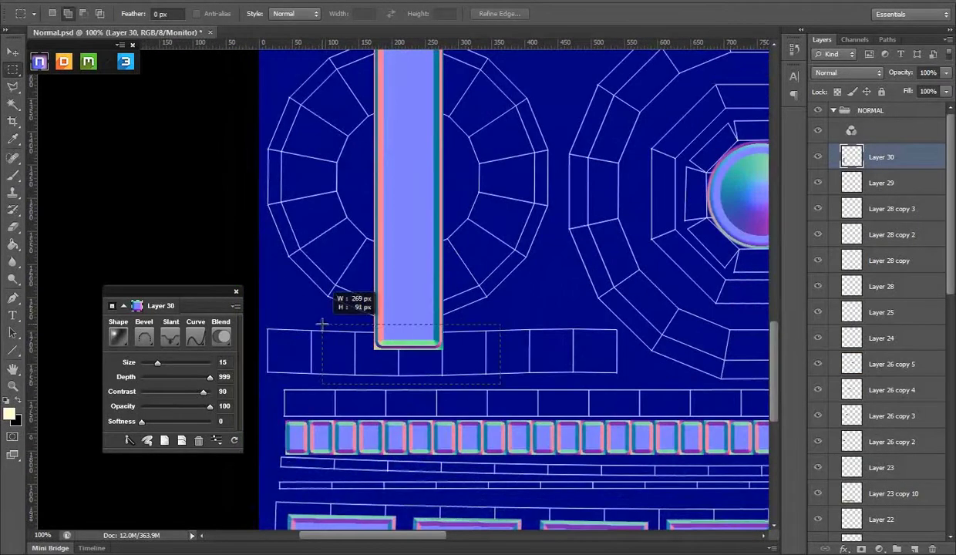
{"action": "right_click", "coordinate": [409, 231]}
{"action": "left_click", "coordinate": [432, 237]}
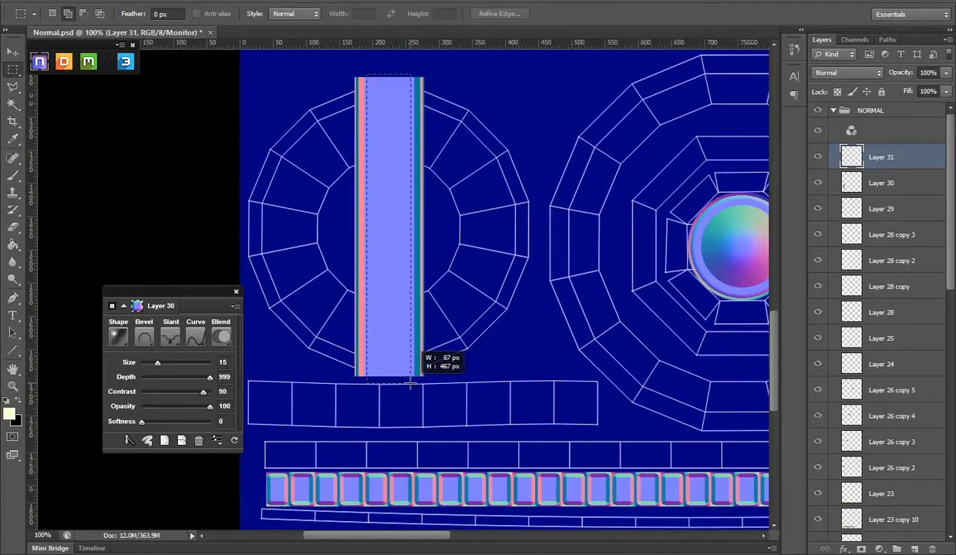
{"action": "left_click_drag", "start_coordinate": [411, 383], "coordinate": [411, 383]}
Step: Bevel the band with a Chiseled shape and reduce its size to 7
{"action": "left_click", "coordinate": [168, 362]}
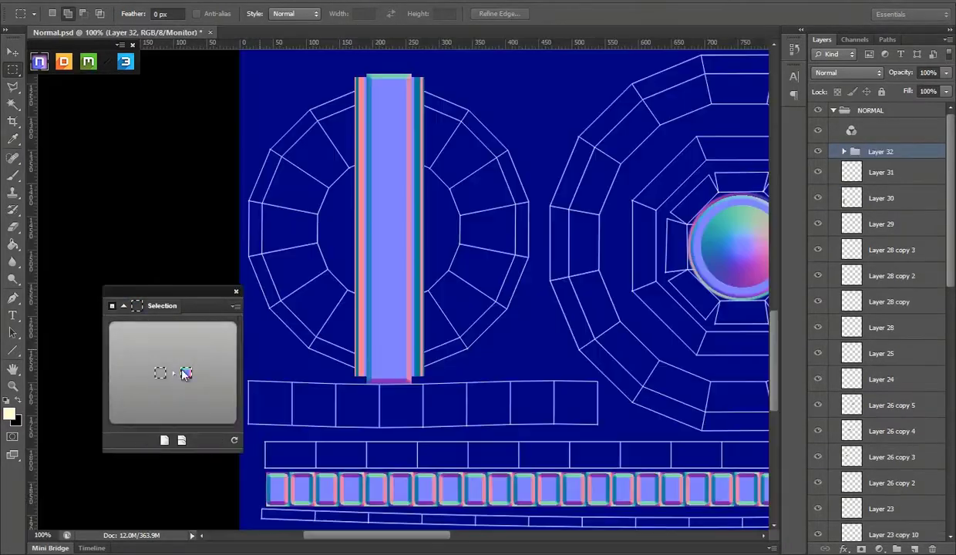
{"action": "left_click", "coordinate": [173, 339]}
{"action": "left_click", "coordinate": [118, 337]}
{"action": "left_click", "coordinate": [115, 376]}
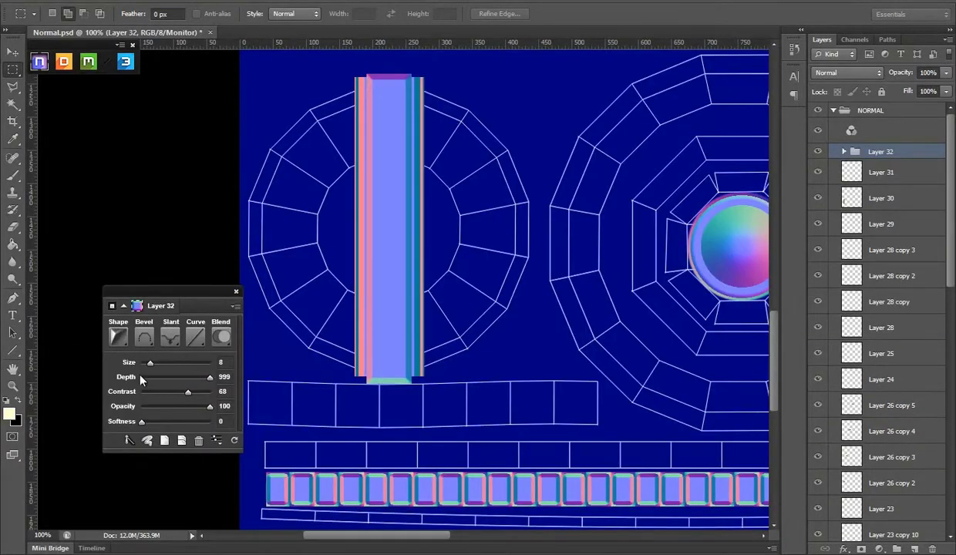
{"action": "left_click_drag", "start_coordinate": [153, 364], "coordinate": [151, 363]}
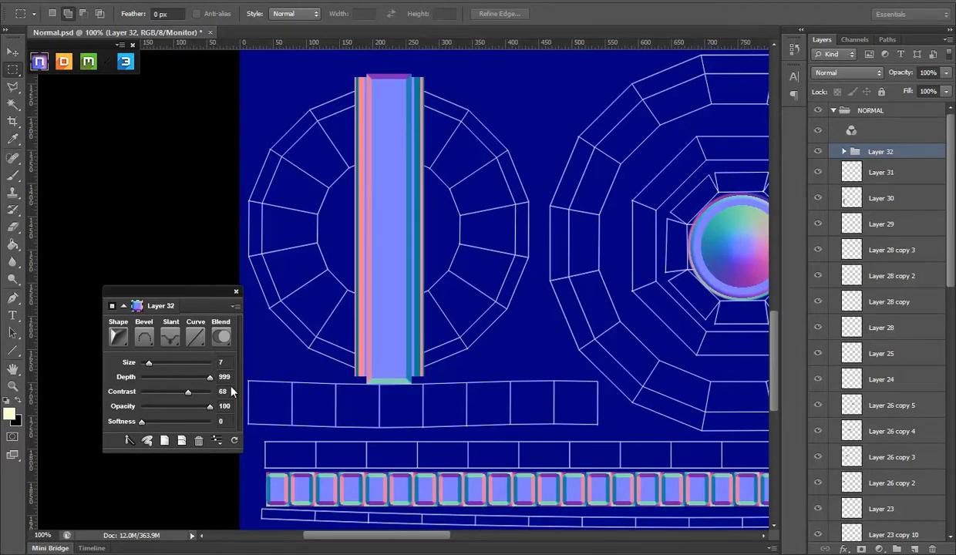
Step: Narrow the vertical strip from its left edge with Free Transform
{"action": "key", "text": "v"}
{"action": "key", "text": "ctrl+t"}
{"action": "left_click_drag", "start_coordinate": [365, 229], "coordinate": [411, 229]}
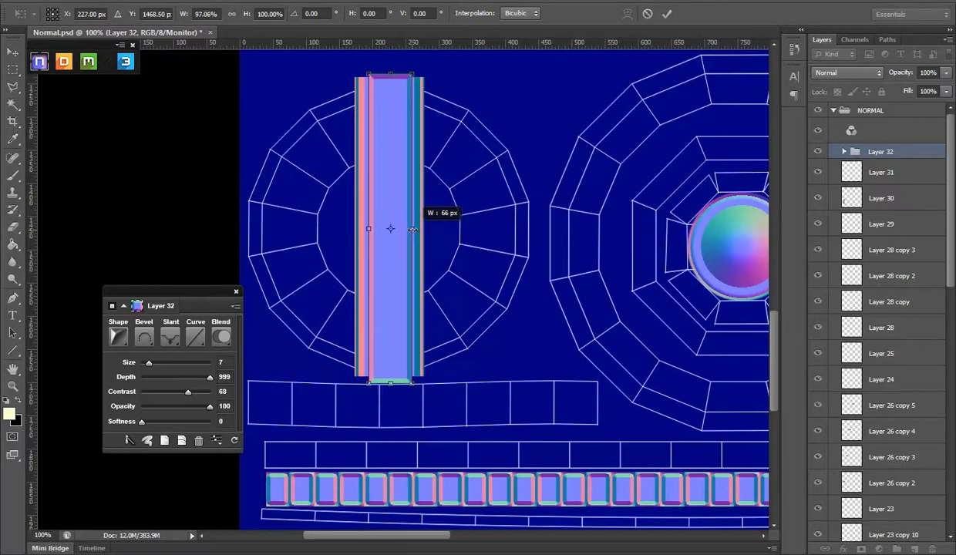
{"action": "key", "text": "Return"}
Step: Hide the UVS layer, nudge the strip right, and inspect it in Marmoset
{"action": "scroll", "coordinate": [824, 492], "scroll_direction": "down", "scroll_amount": 10}
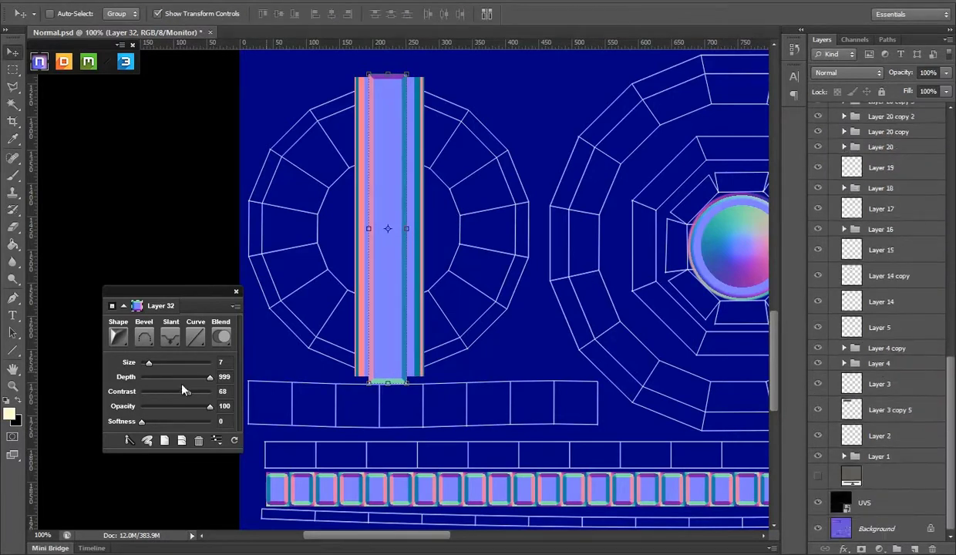
{"action": "left_click", "coordinate": [818, 503]}
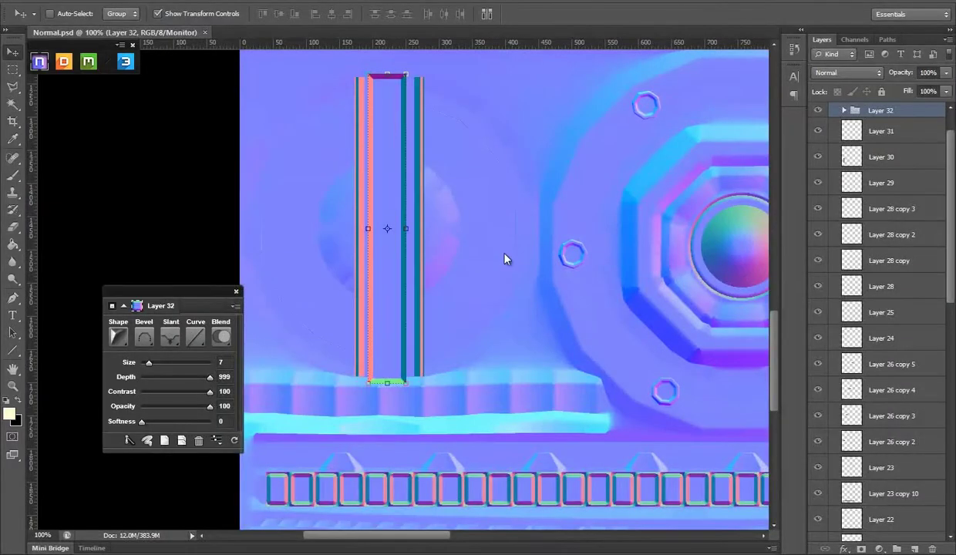
{"action": "key", "text": "Right"}
{"action": "key", "text": "Right"}
{"action": "key", "text": "Right"}
{"action": "left_click_drag", "start_coordinate": [567, 290], "coordinate": [619, 254]}
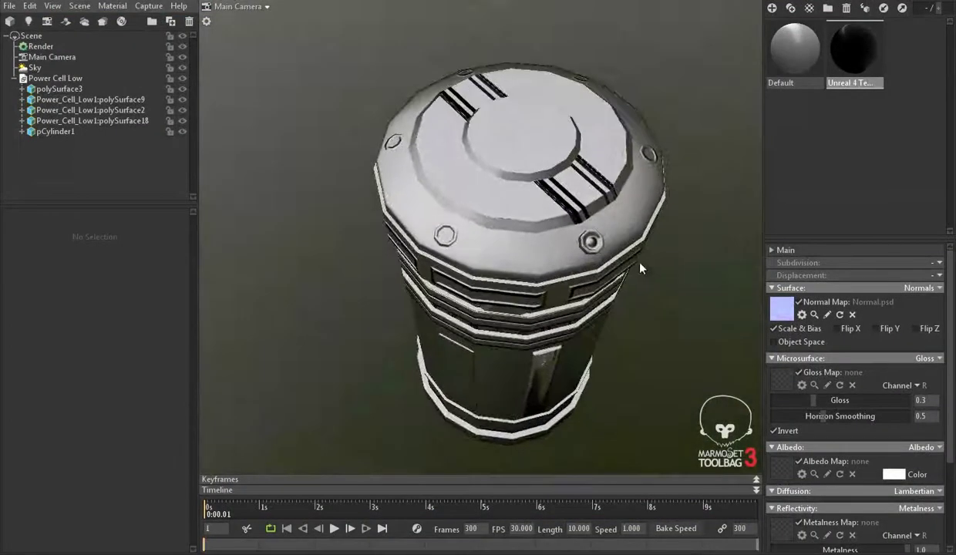
{"action": "scroll", "coordinate": [556, 296], "scroll_direction": "up", "scroll_amount": 5}
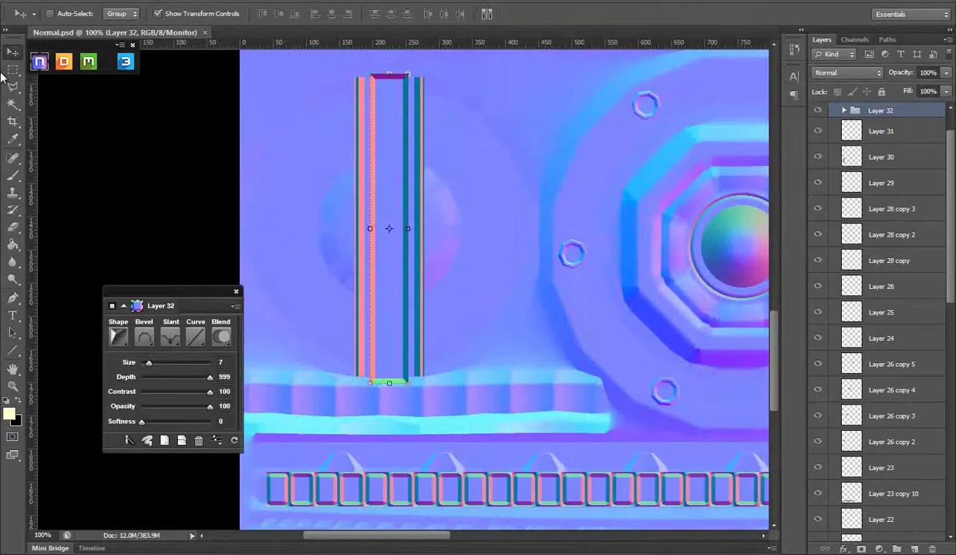
Step: Show the UVS layer again and clear the leftover selection
{"action": "right_click", "coordinate": [885, 110]}
{"action": "left_click", "coordinate": [855, 387]}
{"action": "scroll", "coordinate": [879, 346], "scroll_direction": "down", "scroll_amount": 10}
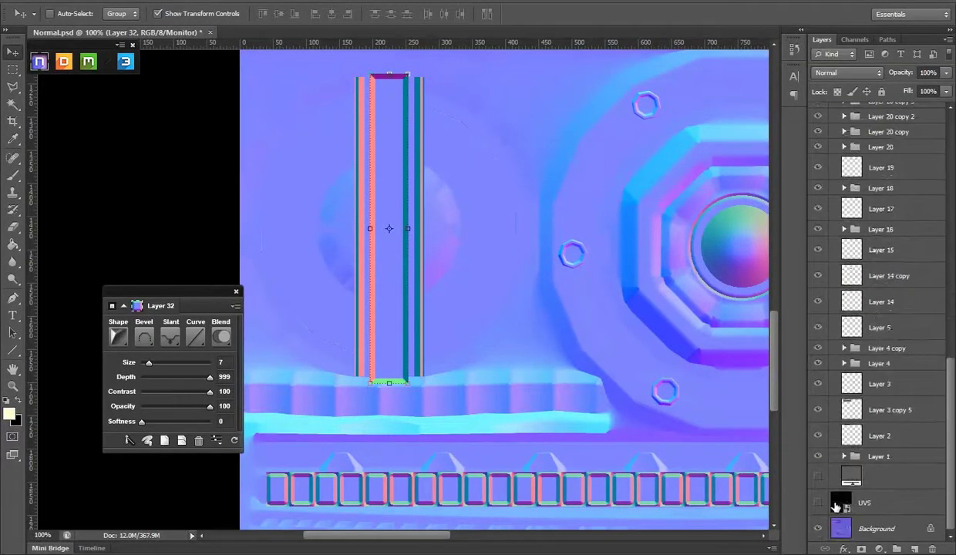
{"action": "left_click", "coordinate": [818, 492]}
{"action": "scroll", "coordinate": [887, 422], "scroll_direction": "up", "scroll_amount": 10}
{"action": "key", "text": "m"}
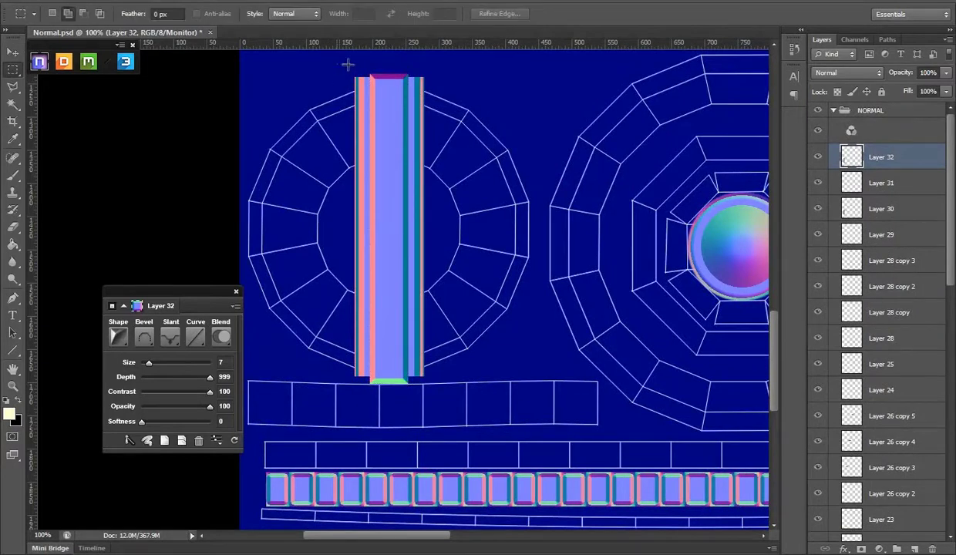
{"action": "right_click", "coordinate": [378, 255]}
{"action": "left_click", "coordinate": [409, 264]}
Step: On a new layer, bevel a small rectangle selected on the vertical strip
{"action": "left_click", "coordinate": [914, 548]}
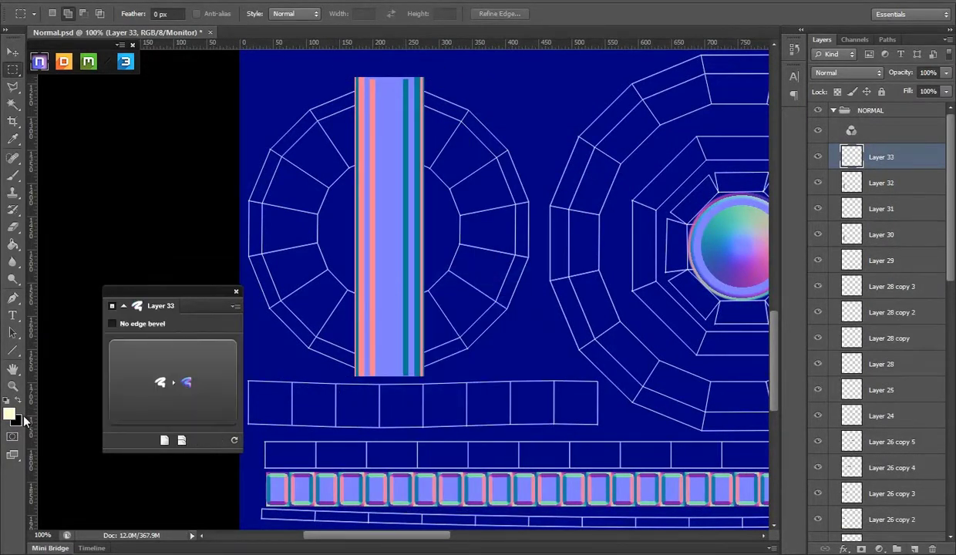
{"action": "left_click", "coordinate": [416, 297], "text": "ctrl"}
{"action": "left_click_drag", "start_coordinate": [312, 318], "coordinate": [325, 267]}
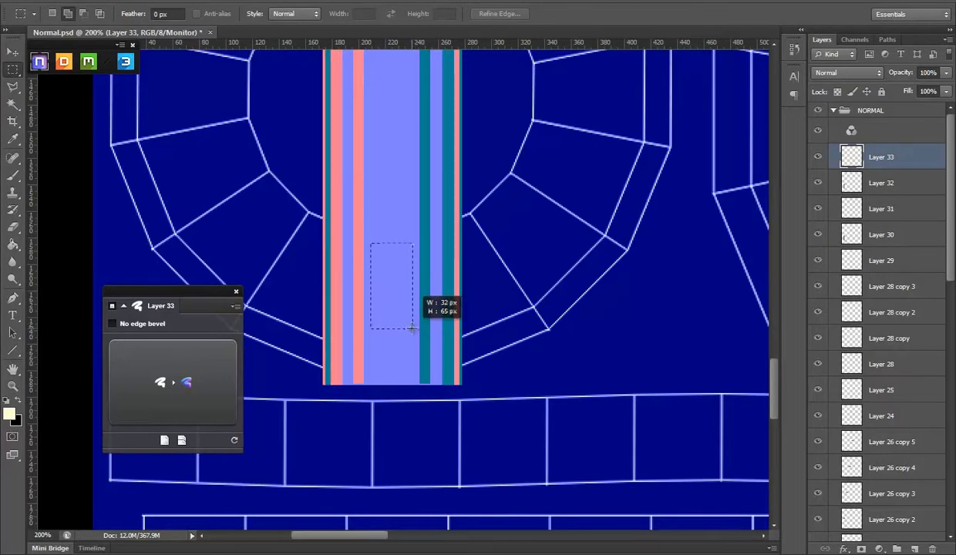
{"action": "left_click_drag", "start_coordinate": [410, 331], "coordinate": [411, 331]}
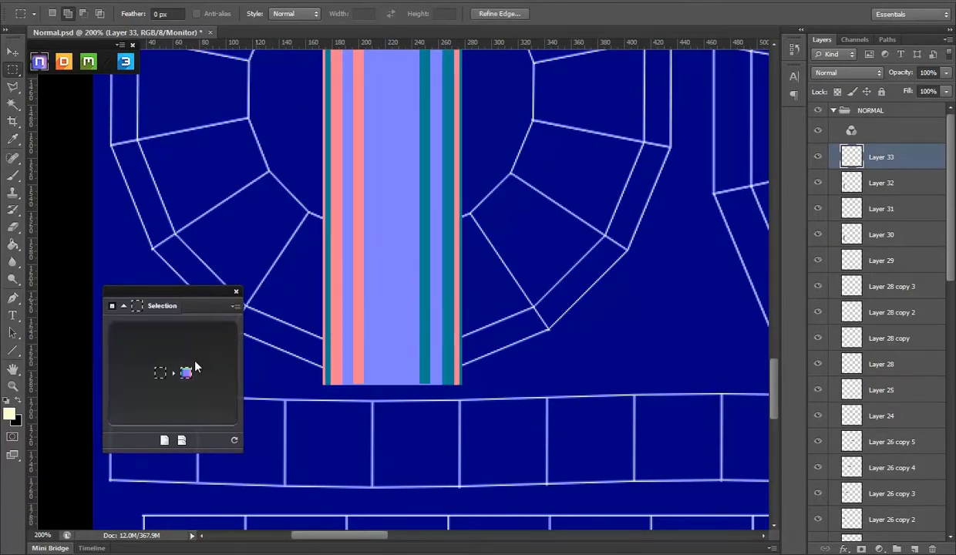
{"action": "left_click", "coordinate": [197, 356]}
Step: Give the rectangle a wave curve, size 8 and a downward slant so it's recessed
{"action": "left_click", "coordinate": [195, 337]}
{"action": "scroll", "coordinate": [154, 420], "scroll_direction": "down", "scroll_amount": 3}
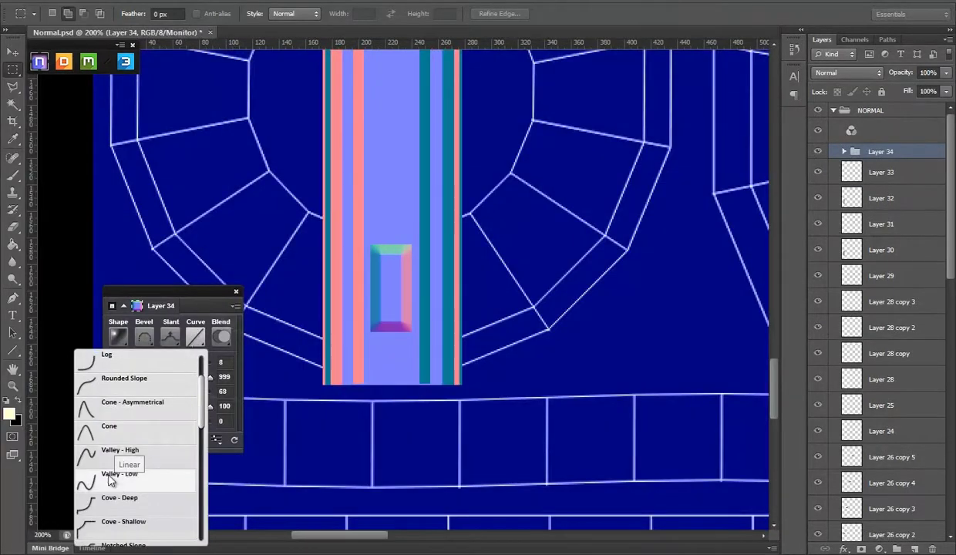
{"action": "left_click", "coordinate": [115, 453]}
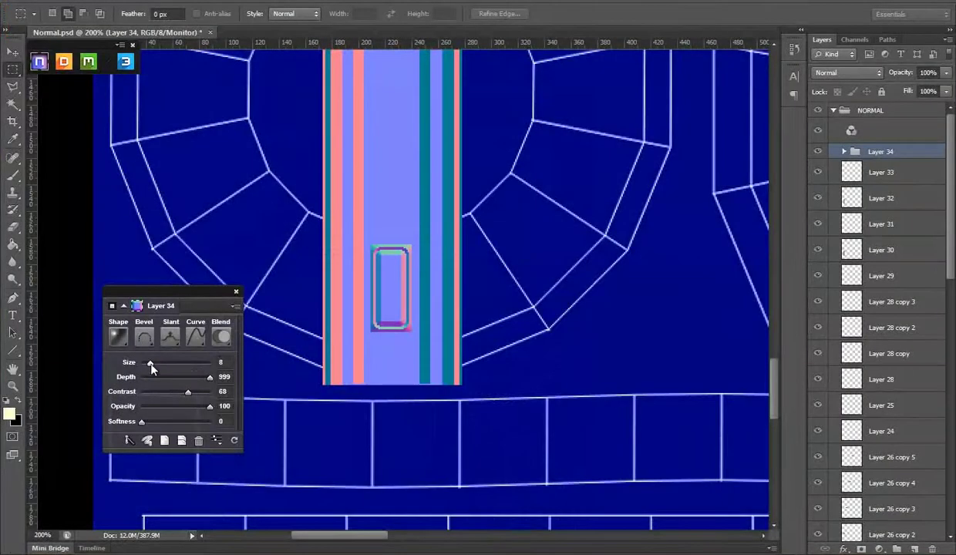
{"action": "left_click_drag", "start_coordinate": [154, 363], "coordinate": [153, 364]}
{"action": "left_click", "coordinate": [186, 330]}
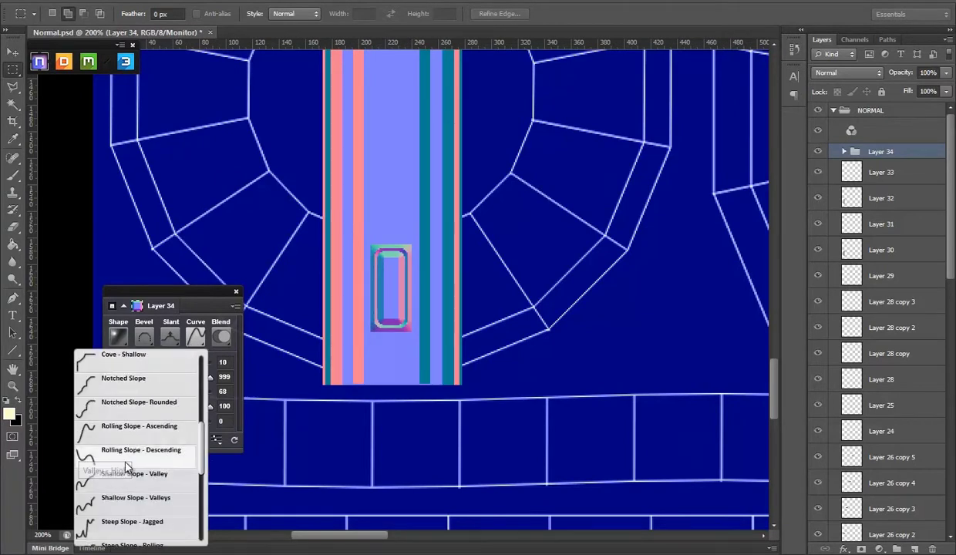
{"action": "left_click", "coordinate": [127, 466]}
{"action": "left_click", "coordinate": [132, 374]}
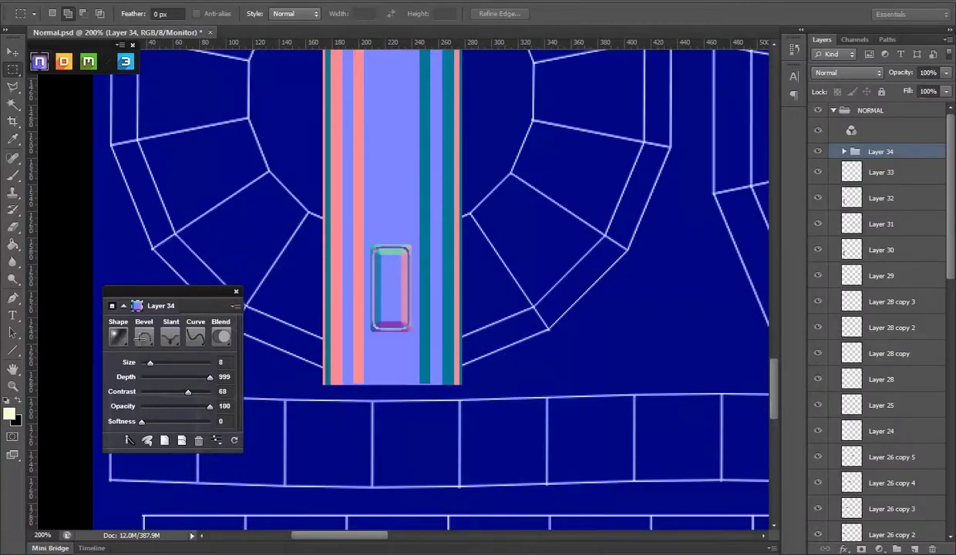
{"action": "left_click", "coordinate": [117, 337]}
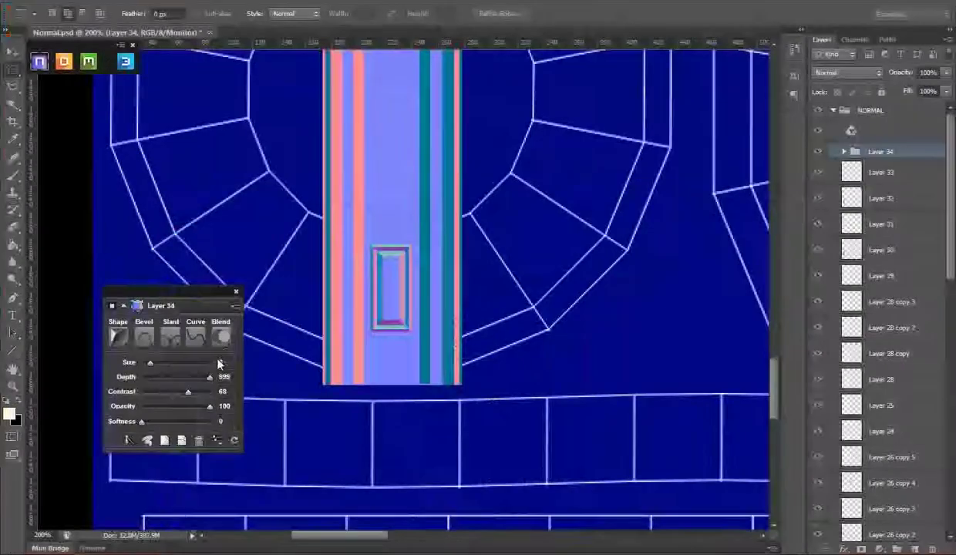
Step: Switch the rectangle's bevel shape to Smooth with contrast 89 and preview without UVS
{"action": "left_click", "coordinate": [117, 337]}
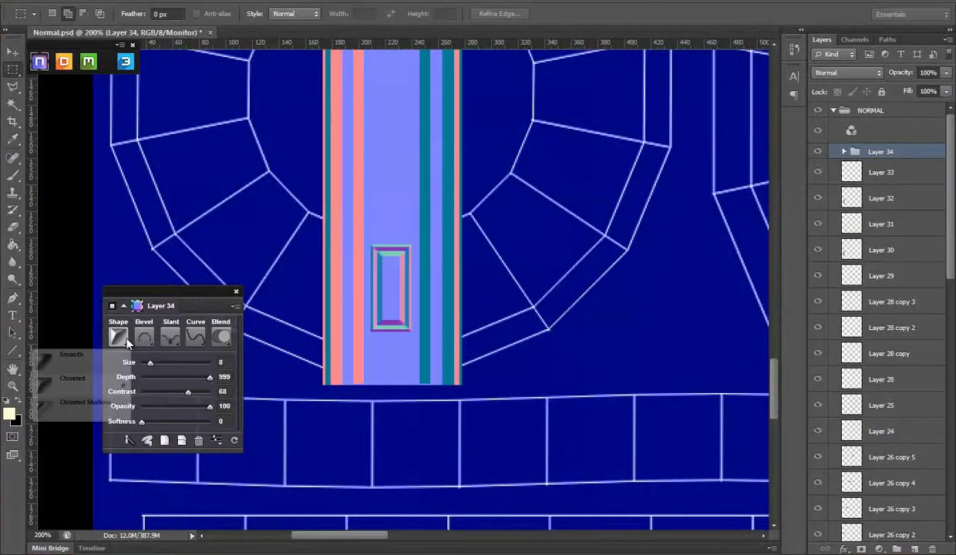
{"action": "left_click", "coordinate": [89, 362]}
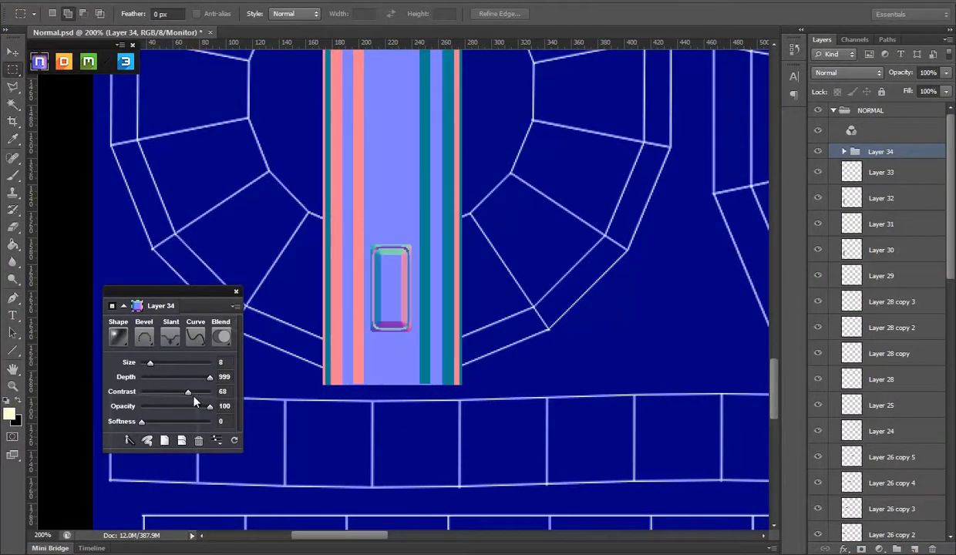
{"action": "scroll", "coordinate": [921, 455], "scroll_direction": "down", "scroll_amount": 5}
{"action": "scroll", "coordinate": [921, 455], "scroll_direction": "down", "scroll_amount": 5}
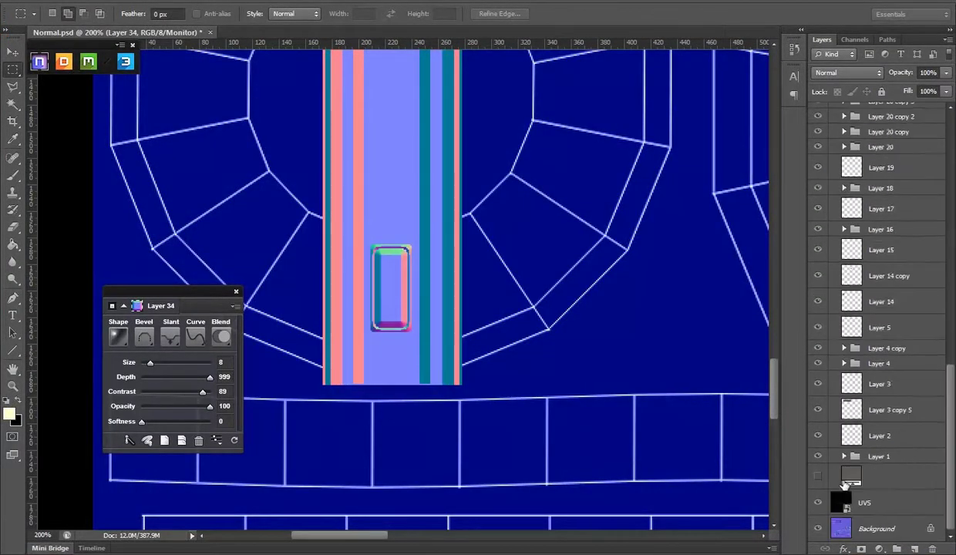
{"action": "left_click", "coordinate": [819, 503]}
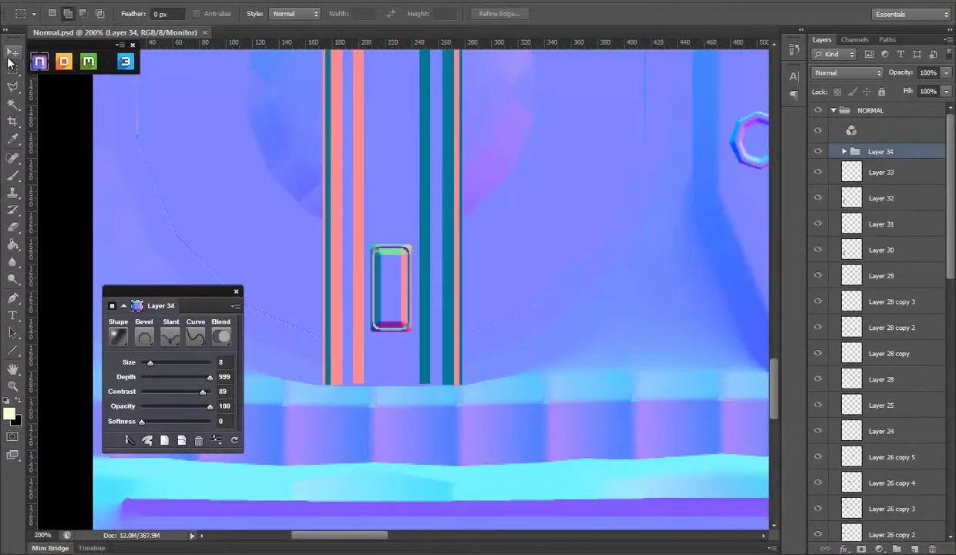
Step: Duplicate Layer 34 and place the copy at the top end of the strip
{"action": "left_click", "coordinate": [13, 51]}
{"action": "scroll", "coordinate": [879, 308], "scroll_direction": "down", "scroll_amount": 5}
{"action": "scroll", "coordinate": [879, 309], "scroll_direction": "down", "scroll_amount": 5}
{"action": "left_click", "coordinate": [817, 502]}
{"action": "left_click_drag", "start_coordinate": [477, 298], "coordinate": [483, 410]}
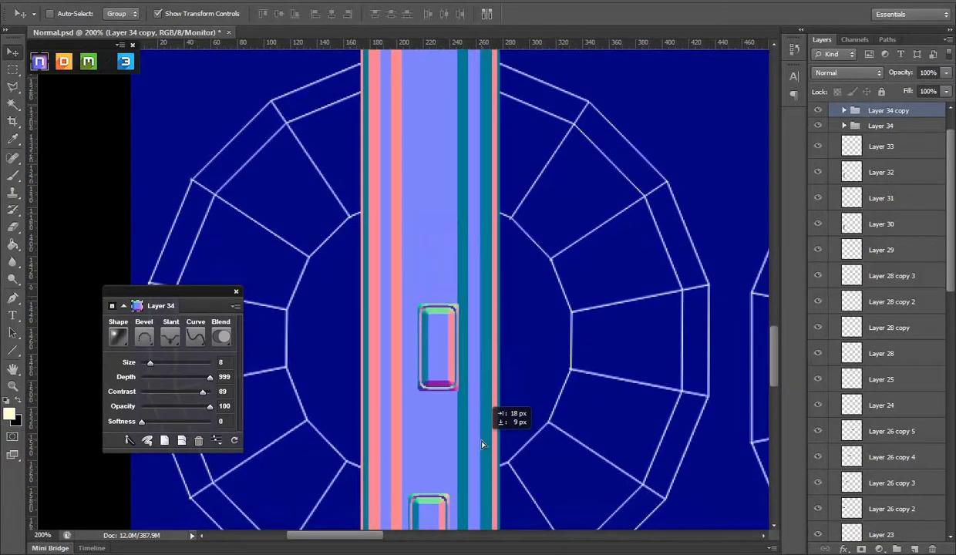
{"action": "left_click_drag", "start_coordinate": [482, 445], "coordinate": [476, 512]}
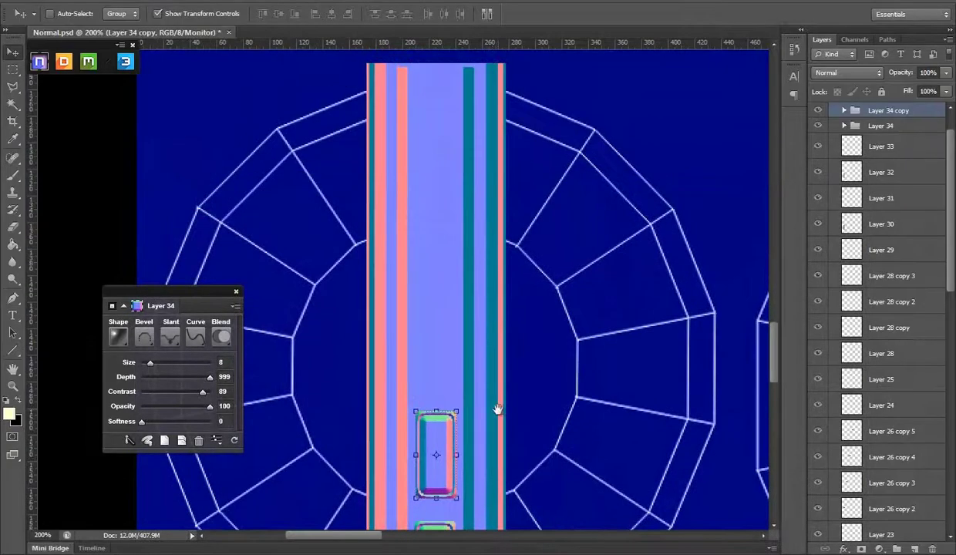
{"action": "left_click_drag", "start_coordinate": [495, 406], "coordinate": [486, 190]}
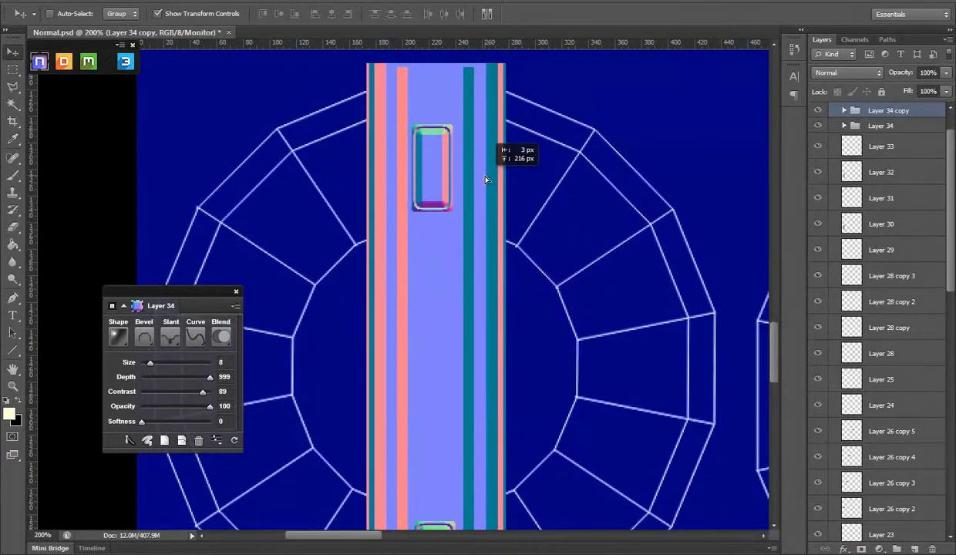
Step: Save the normal map, check the insets in Marmoset, and stretch the top inset taller
{"action": "scroll", "coordinate": [491, 230], "scroll_direction": "down", "scroll_amount": 2}
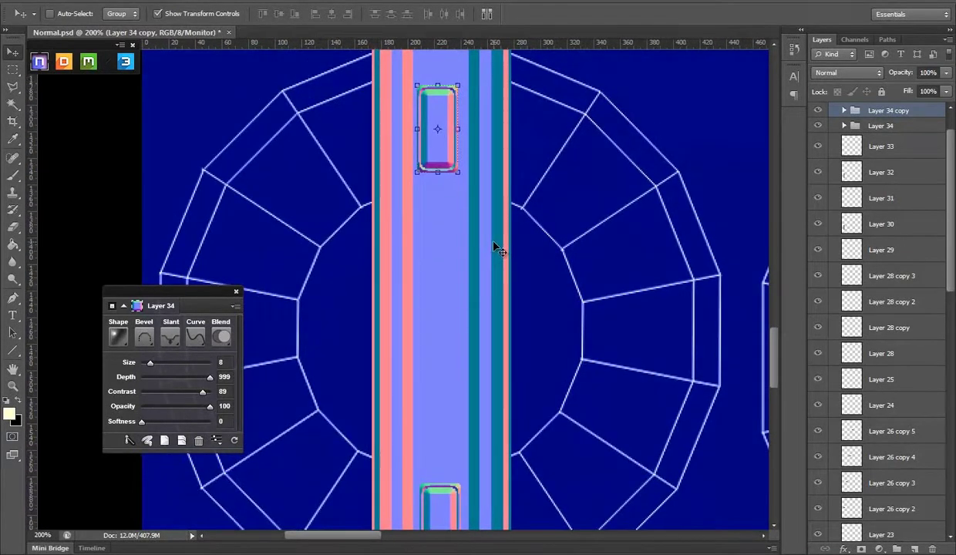
{"action": "key", "text": "ctrl+s"}
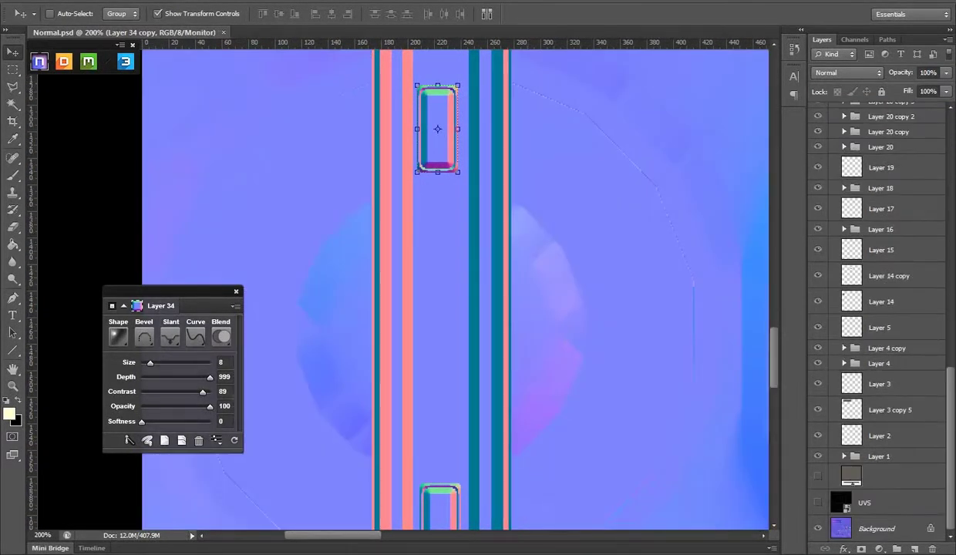
{"action": "key", "text": "alt+Tab"}
{"action": "mouse_move", "coordinate": [542, 202]}
{"action": "left_mouse_down"}
{"action": "mouse_move", "coordinate": [601, 247]}
{"action": "mouse_move", "coordinate": [561, 249]}
{"action": "left_mouse_up"}
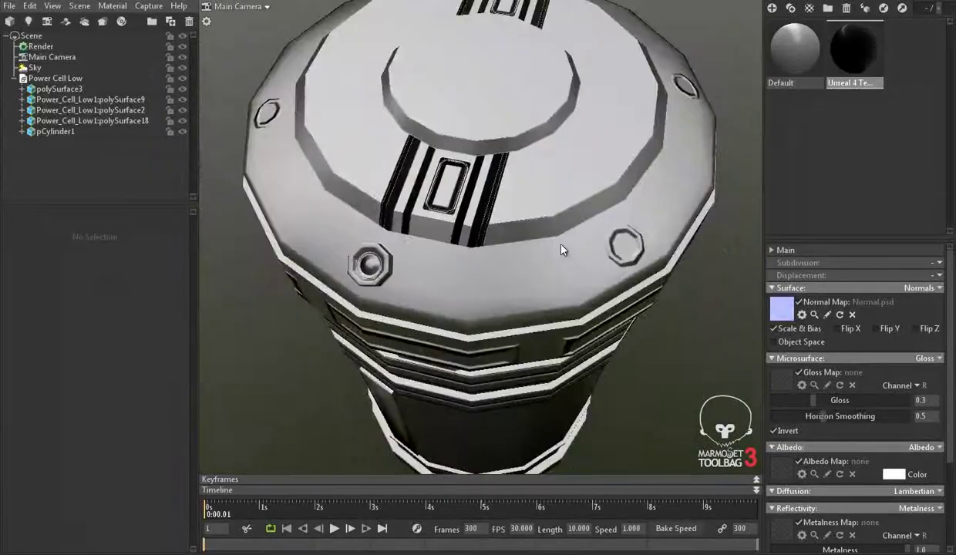
{"action": "key", "text": "alt+Tab"}
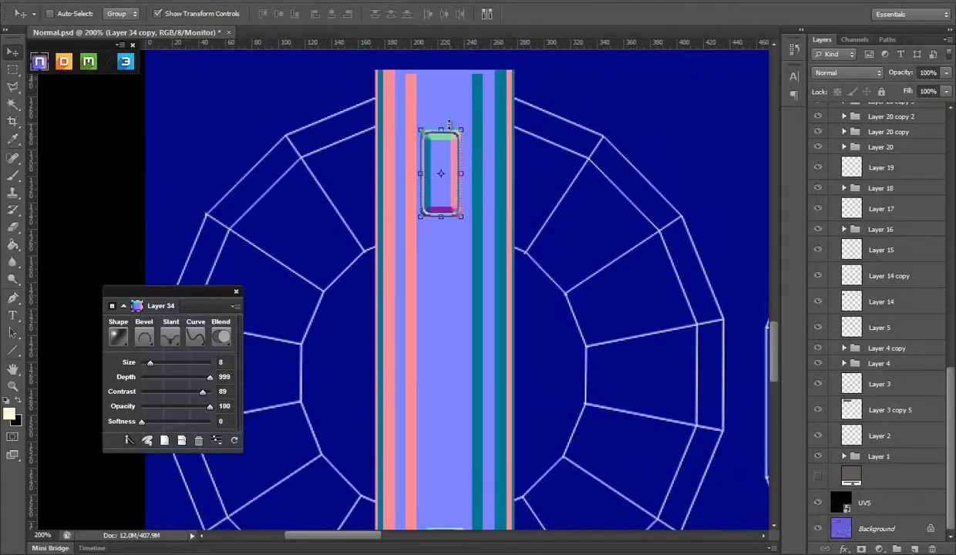
{"action": "key", "text": "ctrl+t"}
{"action": "left_click_drag", "start_coordinate": [440, 128], "coordinate": [445, 118]}
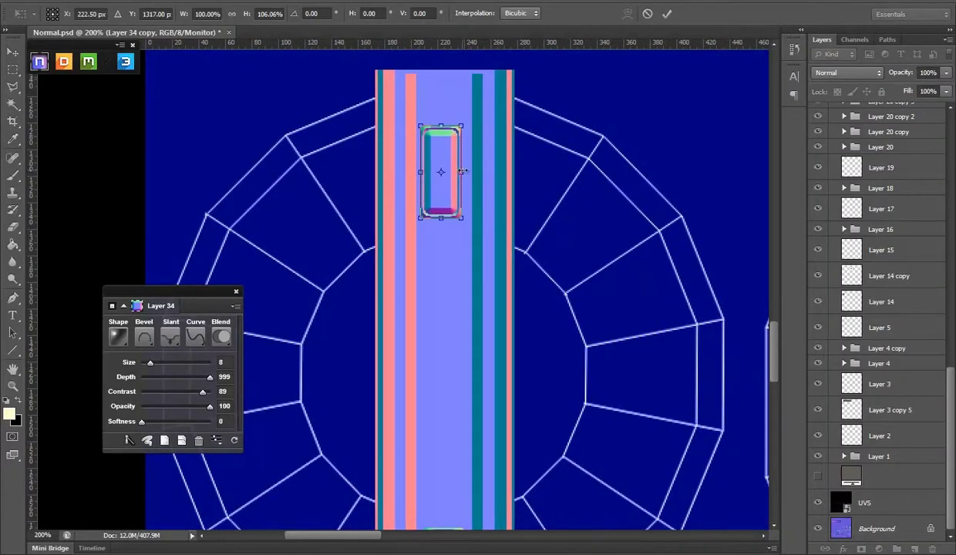
Step: Widen the top inset to 37 px and stretch the bottom inset to 70 px tall
{"action": "key", "text": "Return"}
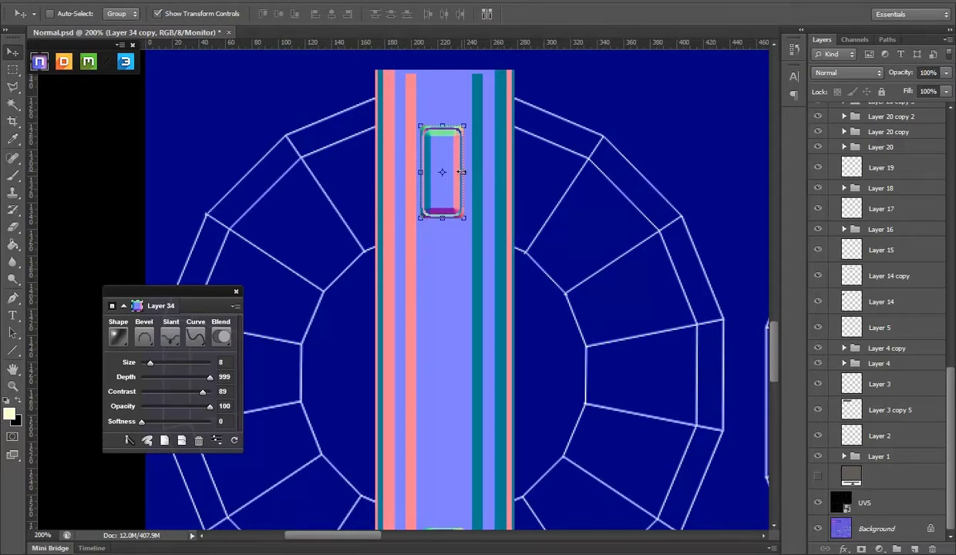
{"action": "left_click_drag", "start_coordinate": [461, 171], "coordinate": [464, 171]}
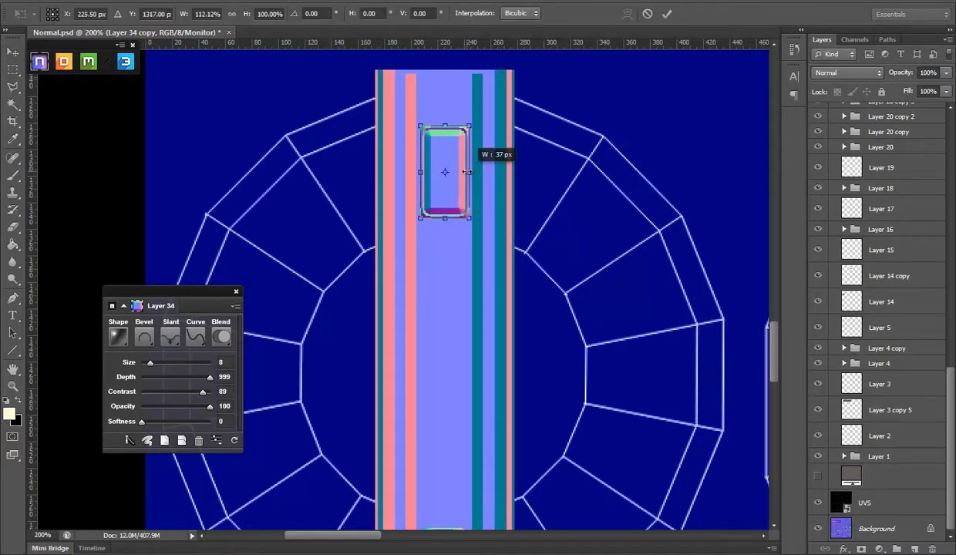
{"action": "key", "text": "Return"}
{"action": "key", "text": "alt+bracketleft"}
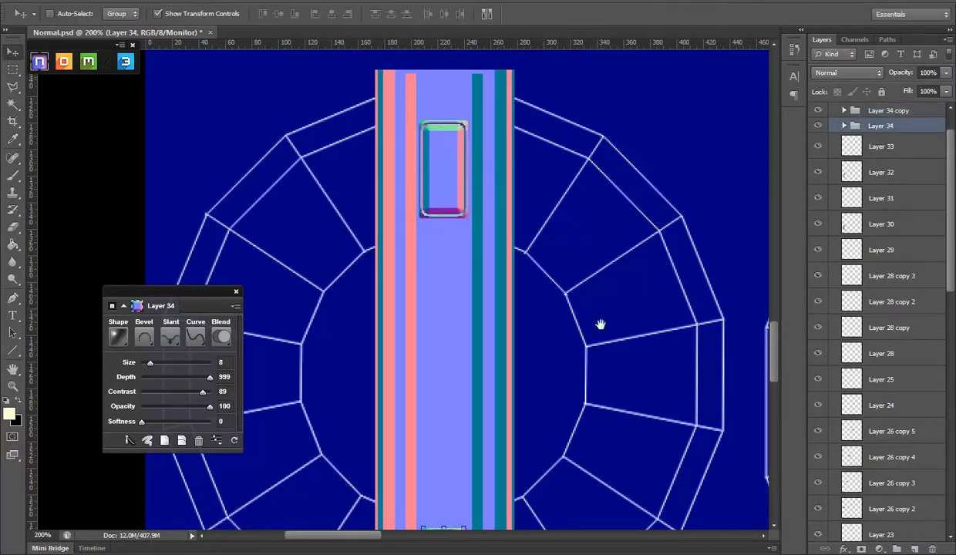
{"action": "left_click_drag", "start_coordinate": [600, 324], "coordinate": [595, 467]}
{"action": "key", "text": "ctrl+t"}
{"action": "left_click_drag", "start_coordinate": [439, 353], "coordinate": [441, 358]}
{"action": "key", "text": "Return"}
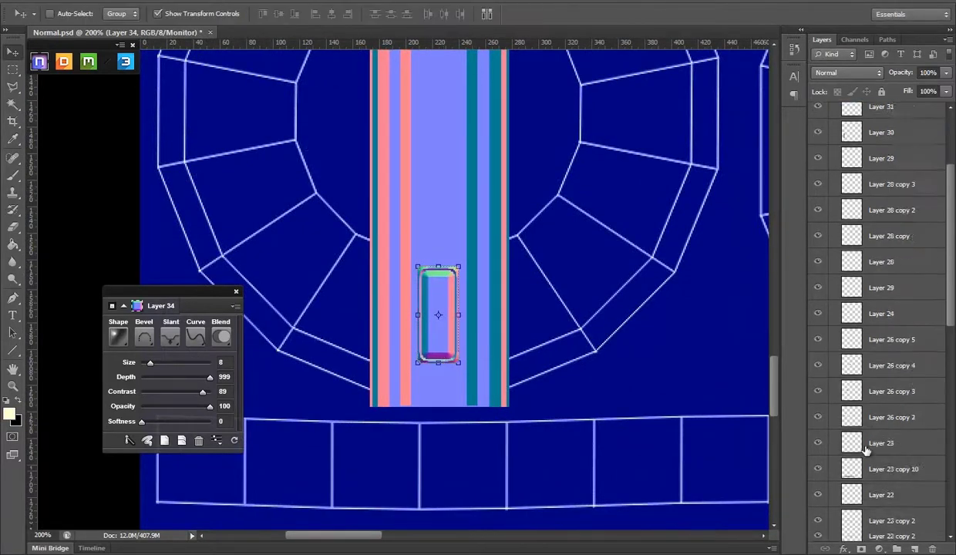
Step: Hide the UVS layer and orbit Marmoset to a tilted top view of the power cell
{"action": "scroll", "coordinate": [879, 308], "scroll_direction": "down", "scroll_amount": 10}
{"action": "left_click", "coordinate": [818, 502]}
{"action": "scroll", "coordinate": [609, 307], "scroll_direction": "down", "scroll_amount": 5}
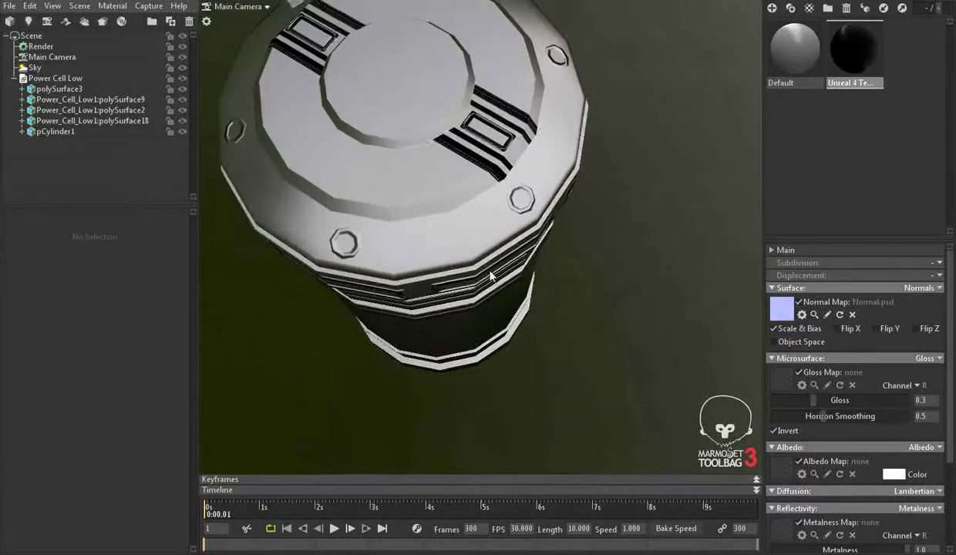
{"action": "left_click_drag", "start_coordinate": [443, 224], "coordinate": [559, 284]}
{"action": "scroll", "coordinate": [558, 283], "scroll_direction": "up", "scroll_amount": 2}
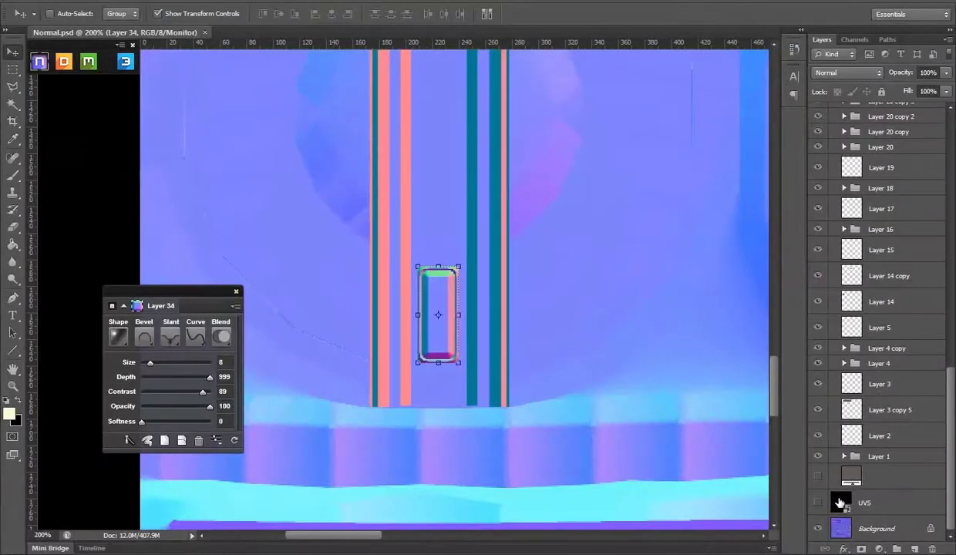
Step: Add Layer 36 and pick a triangle from the custom shape presets
{"action": "left_click", "coordinate": [817, 502]}
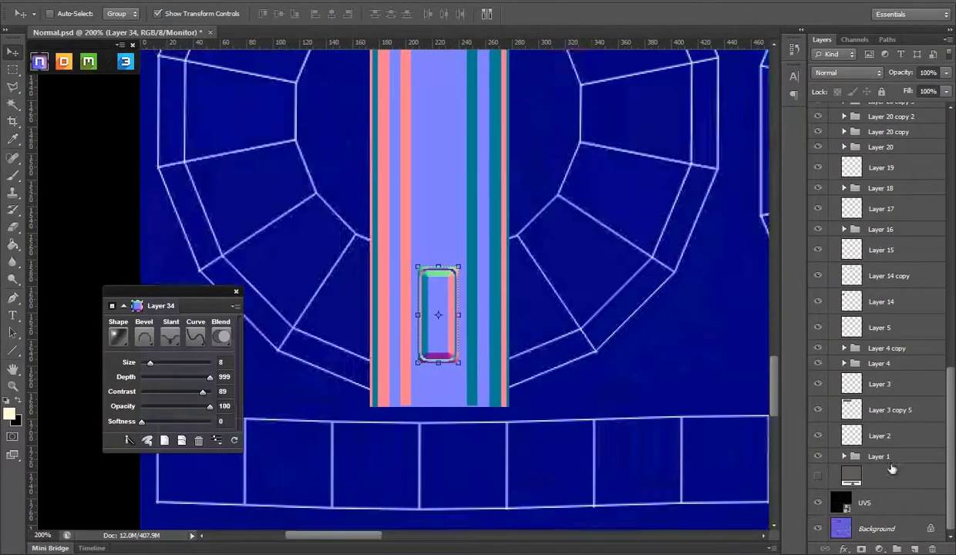
{"action": "key", "text": "ctrl+shift+alt+n"}
{"action": "left_click_drag", "start_coordinate": [432, 211], "coordinate": [471, 329]}
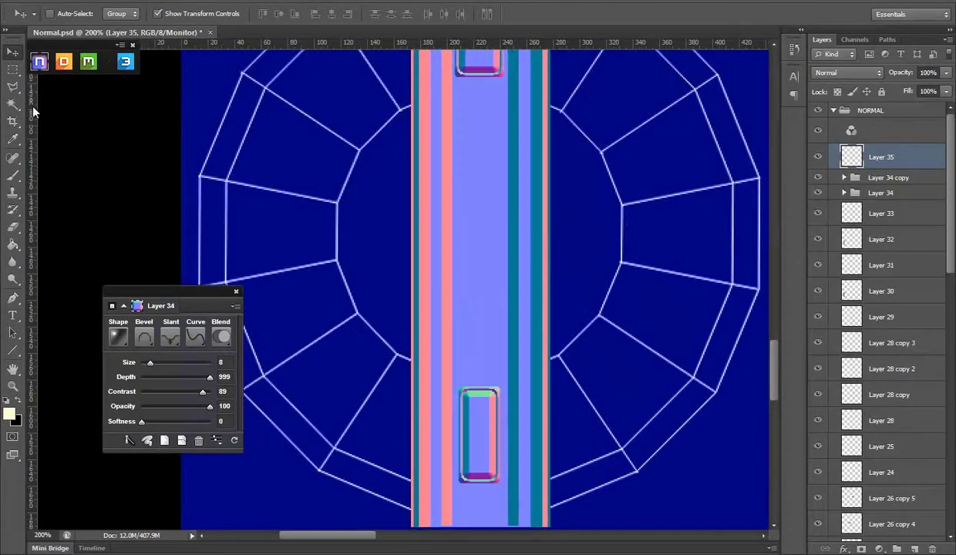
{"action": "key", "text": "l"}
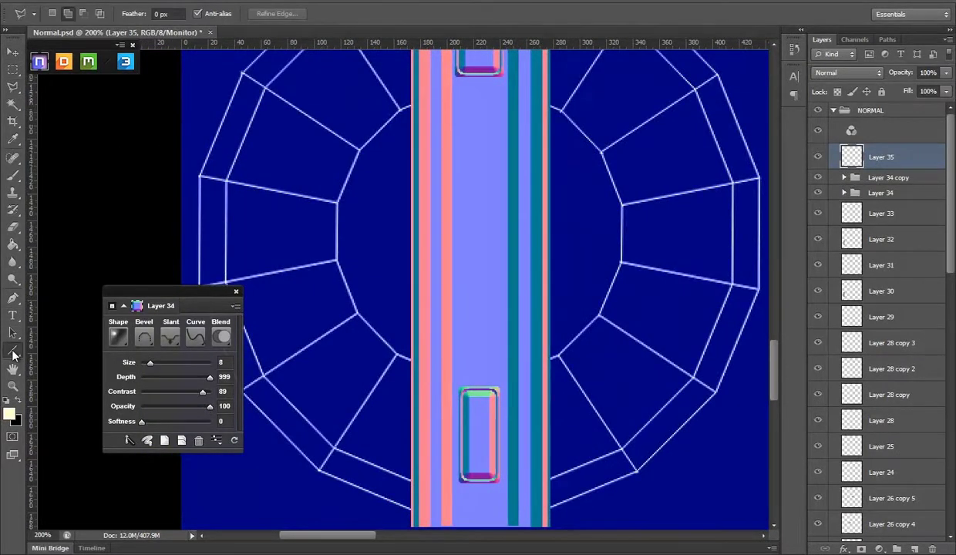
{"action": "right_click", "coordinate": [13, 353]}
{"action": "left_click", "coordinate": [69, 418]}
{"action": "left_click", "coordinate": [513, 14]}
{"action": "scroll", "coordinate": [542, 56], "scroll_direction": "down", "scroll_amount": 2}
{"action": "scroll", "coordinate": [574, 56], "scroll_direction": "up", "scroll_amount": 2}
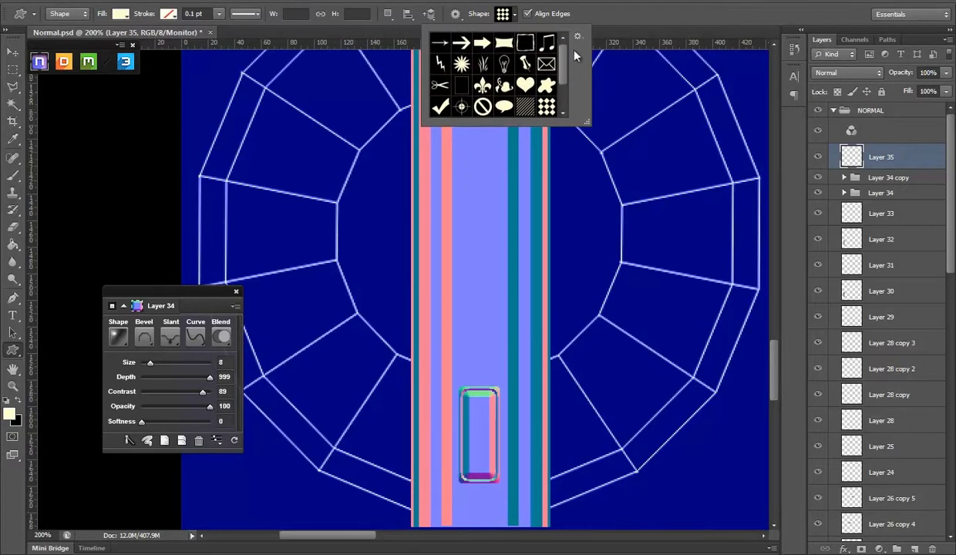
{"action": "left_click", "coordinate": [19, 89]}
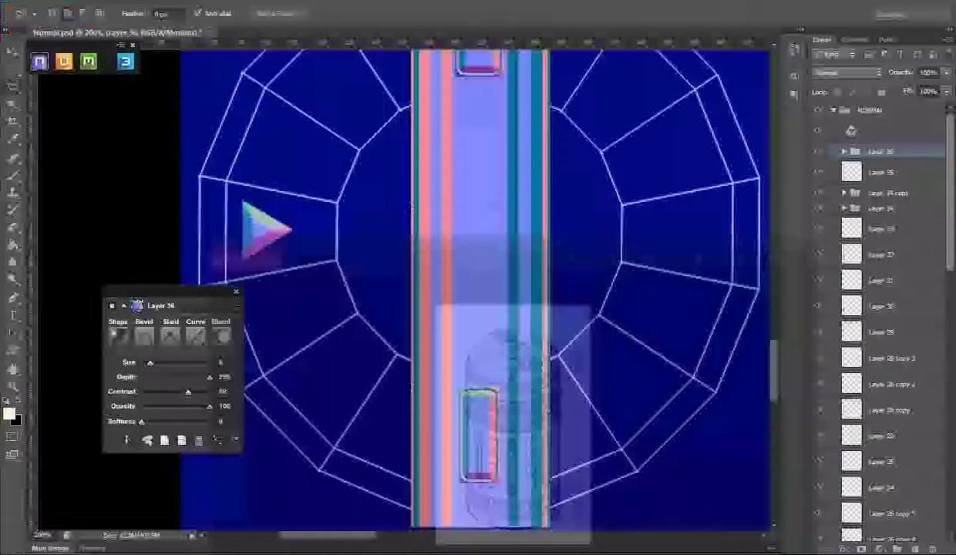
Step: Bevel the triangle with the Rolling Slope - Ascending contour, size 7 and contrast 78
{"action": "scroll", "coordinate": [135, 408], "scroll_direction": "down", "scroll_amount": 2}
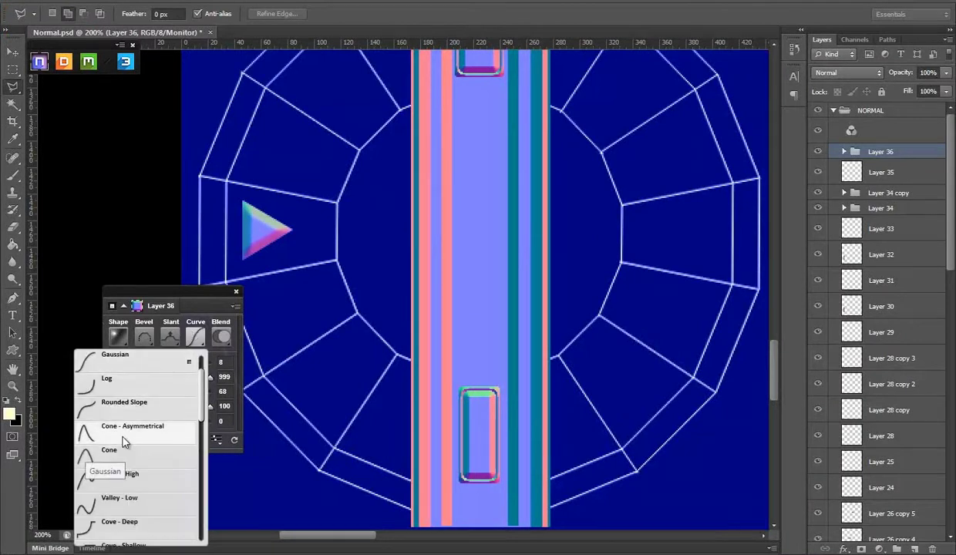
{"action": "left_click", "coordinate": [123, 440]}
{"action": "left_click", "coordinate": [195, 337]}
{"action": "left_click", "coordinate": [128, 480]}
{"action": "left_click", "coordinate": [195, 336]}
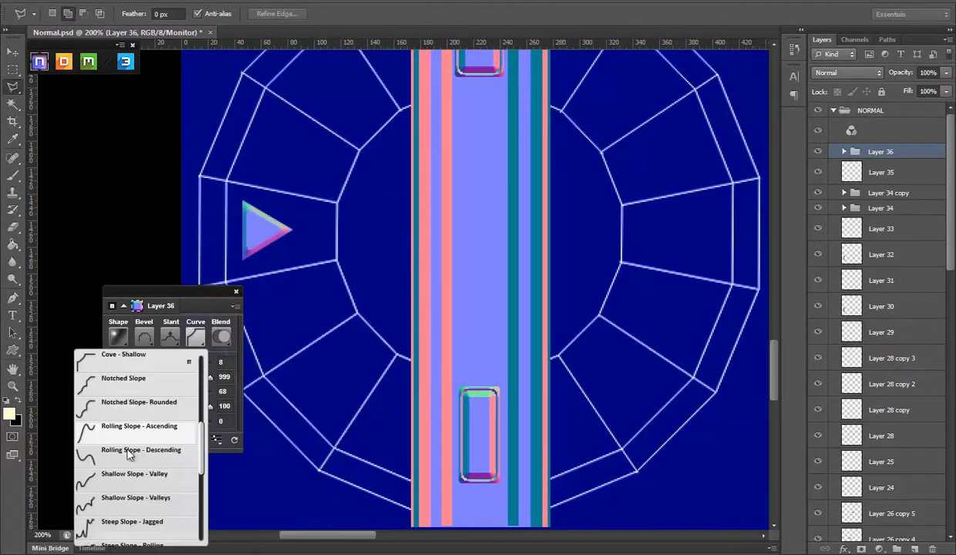
{"action": "left_click", "coordinate": [123, 430]}
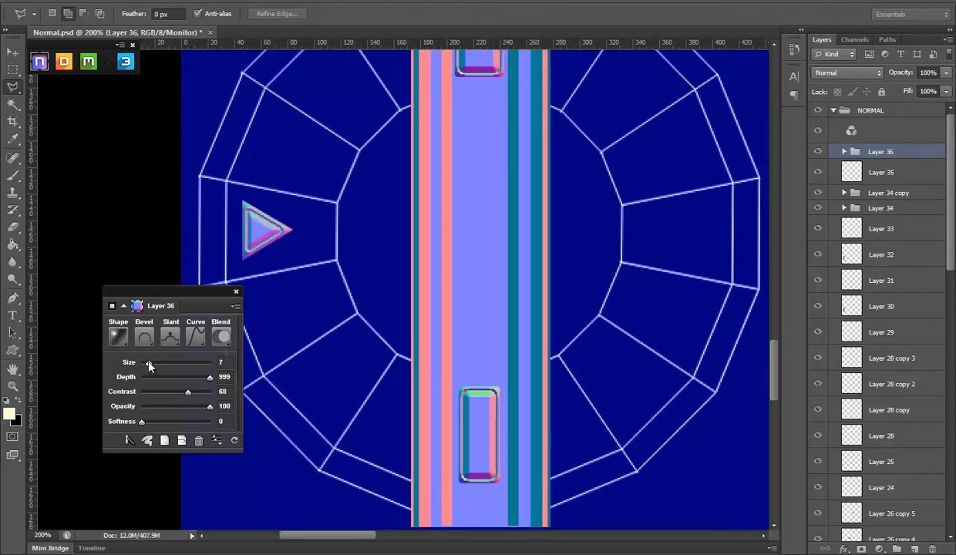
Step: Enlarge the triangle marker to about 145% × 142%
{"action": "scroll", "coordinate": [904, 425], "scroll_direction": "down", "scroll_amount": 3}
{"action": "scroll", "coordinate": [904, 424], "scroll_direction": "down", "scroll_amount": 5}
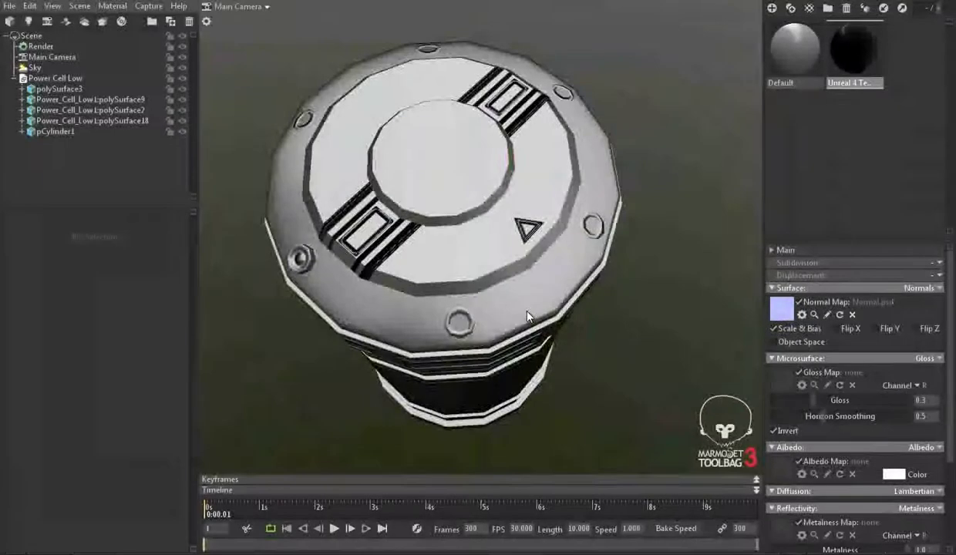
{"action": "left_click_drag", "start_coordinate": [527, 312], "coordinate": [527, 362]}
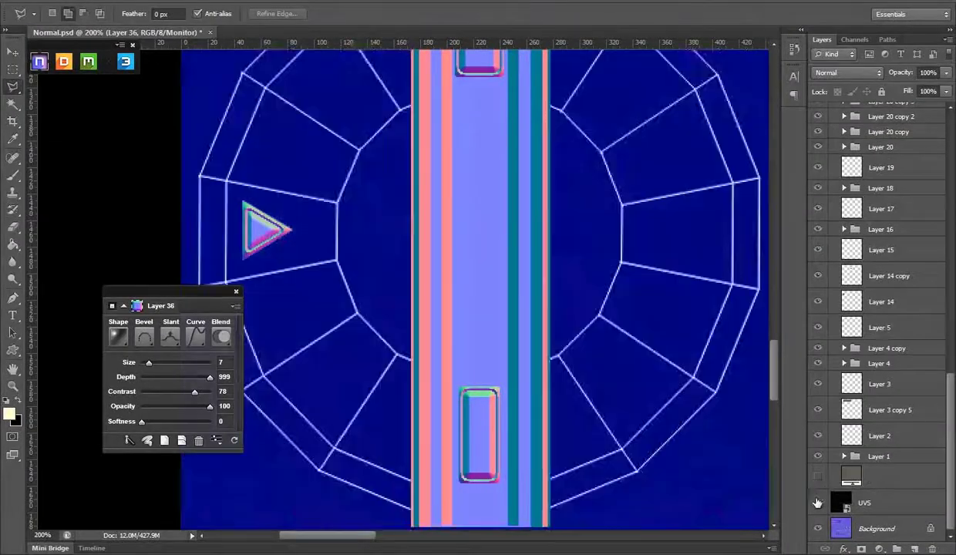
{"action": "left_click_drag", "start_coordinate": [292, 264], "coordinate": [309, 276]}
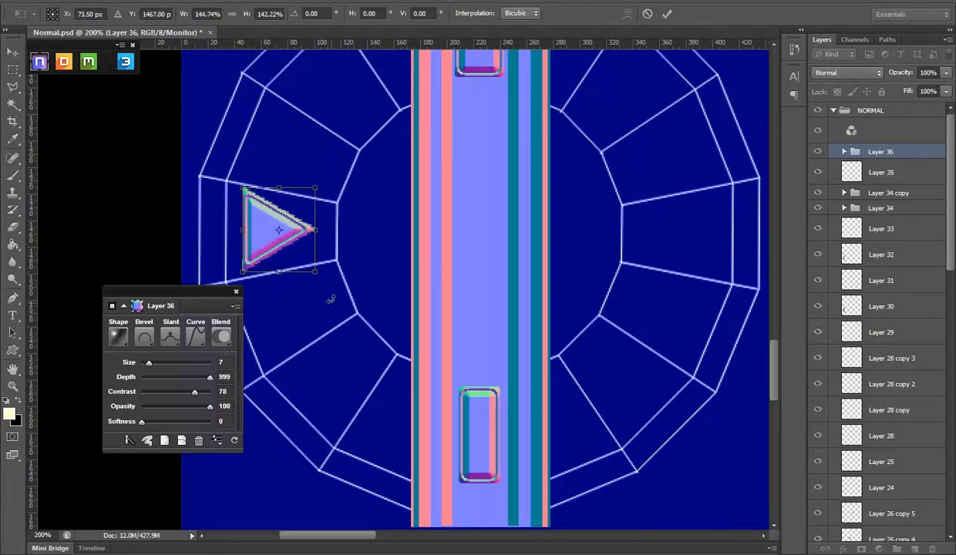
{"action": "key", "text": "Return"}
Step: Save the normal map, checking it with the UVS layer hidden, then showing it again
{"action": "scroll", "coordinate": [879, 309], "scroll_direction": "down", "scroll_amount": 5}
{"action": "scroll", "coordinate": [879, 309], "scroll_direction": "down", "scroll_amount": 5}
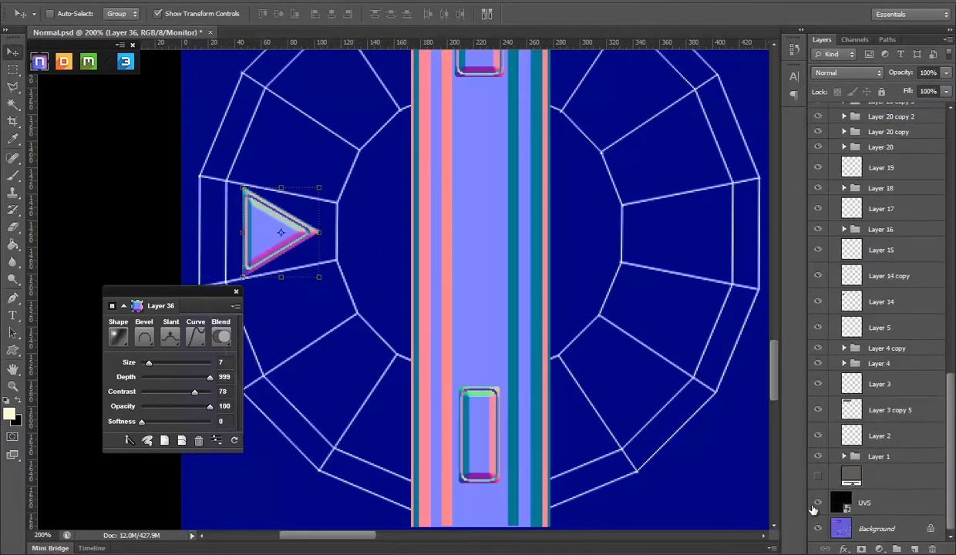
{"action": "left_click", "coordinate": [818, 502]}
{"action": "key", "text": "ctrl+s"}
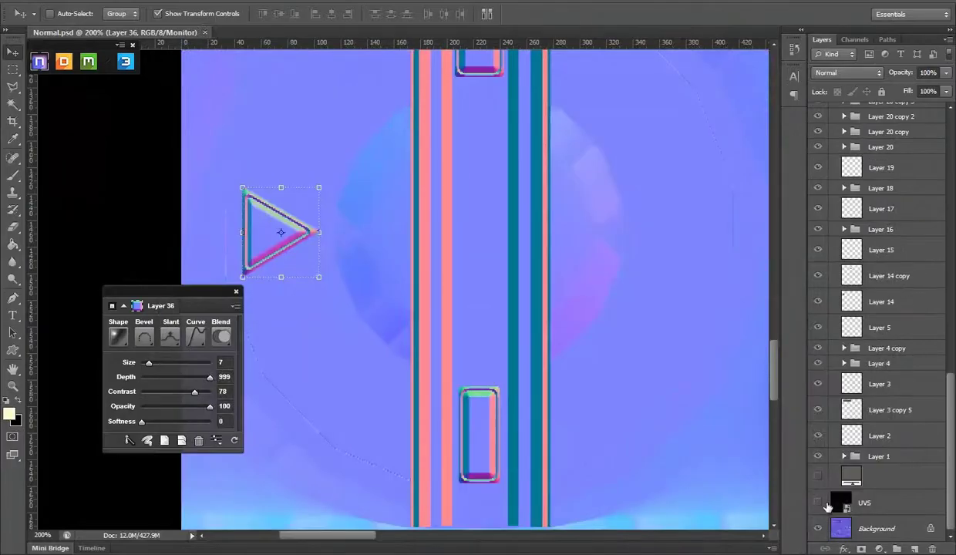
{"action": "left_click", "coordinate": [817, 501]}
{"action": "scroll", "coordinate": [879, 308], "scroll_direction": "up", "scroll_amount": 10}
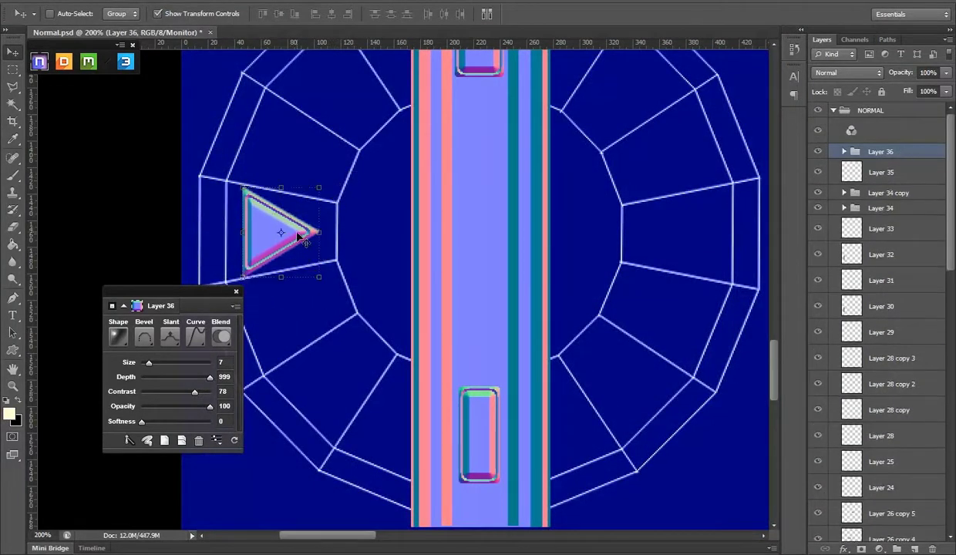
Step: Duplicate the triangle marker, nudge it right, and mirror it with W -100%
{"action": "mouse_move", "coordinate": [294, 243]}
{"action": "left_mouse_down"}
{"action": "mouse_move", "coordinate": [453, 281]}
{"action": "mouse_move", "coordinate": [373, 282]}
{"action": "mouse_move", "coordinate": [410, 264]}
{"action": "mouse_move", "coordinate": [368, 274]}
{"action": "left_mouse_up"}
{"action": "key", "text": "Right"}
{"action": "key", "text": "Right"}
{"action": "key", "text": "Right"}
{"action": "key", "text": "Right"}
{"action": "key", "text": "Right"}
{"action": "key", "text": "Right"}
{"action": "key", "text": "Right"}
{"action": "key", "text": "Right"}
{"action": "key", "text": "Right"}
{"action": "key", "text": "Right"}
{"action": "key", "text": "Right"}
{"action": "key", "text": "Right"}
{"action": "key", "text": "Right"}
{"action": "key", "text": "Right"}
{"action": "key", "text": "Right"}
{"action": "key", "text": "Right"}
{"action": "key", "text": "Right"}
{"action": "key", "text": "Right"}
{"action": "key", "text": "Right"}
{"action": "key", "text": "Right"}
{"action": "key", "text": "Right"}
{"action": "key", "text": "Right"}
{"action": "key", "text": "Right"}
{"action": "key", "text": "Right"}
{"action": "key", "text": "Right"}
{"action": "key", "text": "Right"}
{"action": "key", "text": "Right"}
{"action": "key", "text": "Right"}
{"action": "key", "text": "Right"}
{"action": "key", "text": "Right"}
{"action": "key", "text": "Right"}
{"action": "key", "text": "Right"}
{"action": "key", "text": "Right"}
{"action": "key", "text": "Right"}
{"action": "key", "text": "Right"}
{"action": "key", "text": "Right"}
{"action": "key", "text": "Right"}
{"action": "key", "text": "Right"}
{"action": "key", "text": "Right"}
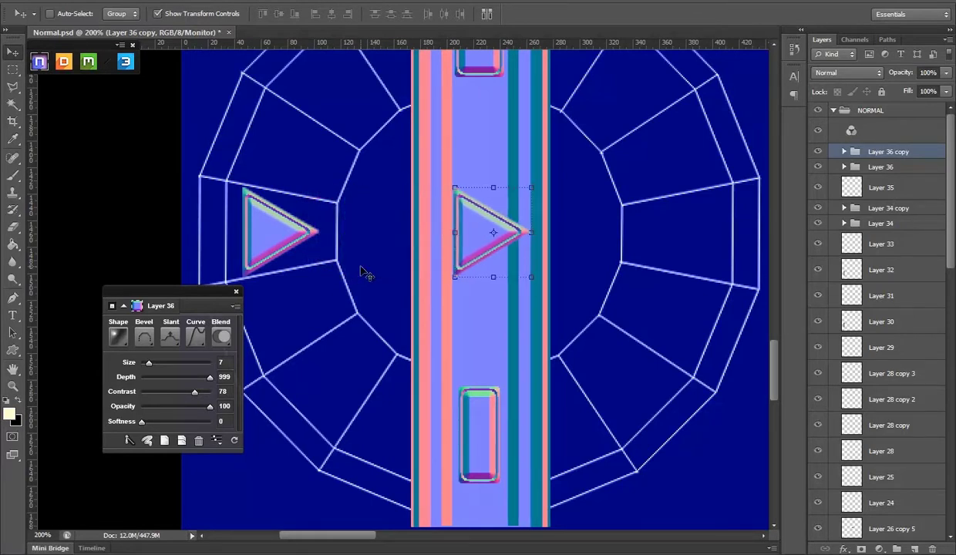
{"action": "key", "text": "Right"}
{"action": "key", "text": "Right"}
{"action": "key", "text": "Right"}
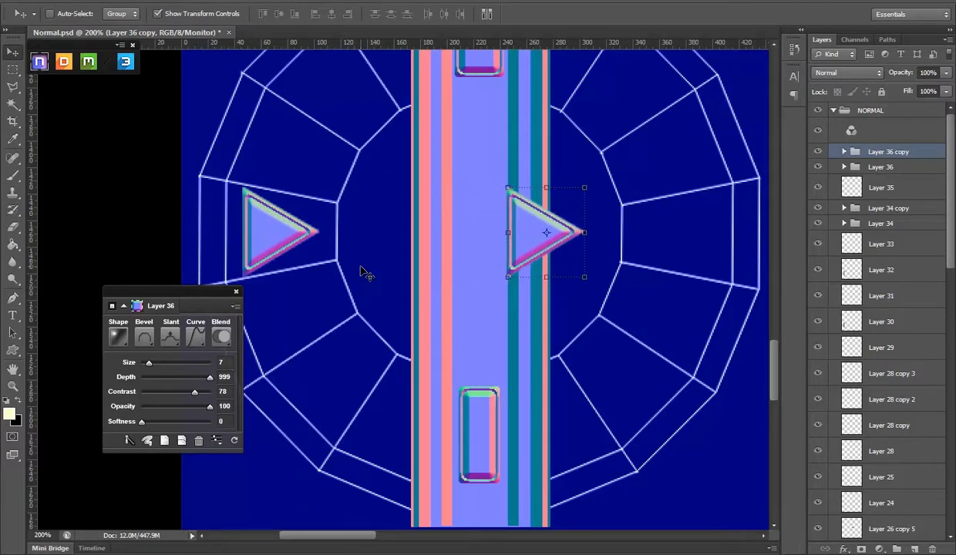
{"action": "key", "text": "Right"}
{"action": "key", "text": "Right"}
{"action": "key", "text": "Right"}
{"action": "key", "text": "Right"}
{"action": "key", "text": "Right"}
{"action": "key", "text": "Right"}
{"action": "key", "text": "Right"}
{"action": "key", "text": "Right"}
{"action": "key", "text": "Right"}
{"action": "key", "text": "Right"}
{"action": "key", "text": "Right"}
{"action": "key", "text": "Right"}
{"action": "key", "text": "Right"}
{"action": "key", "text": "Right"}
{"action": "key", "text": "Right"}
{"action": "key", "text": "Right"}
{"action": "key", "text": "Right"}
{"action": "key", "text": "Right"}
{"action": "key", "text": "Right"}
{"action": "key", "text": "Right"}
{"action": "key", "text": "Right"}
{"action": "key", "text": "Right"}
{"action": "key", "text": "Right"}
{"action": "key", "text": "Right"}
{"action": "key", "text": "Right"}
{"action": "key", "text": "Right"}
{"action": "key", "text": "Right"}
{"action": "key", "text": "Right"}
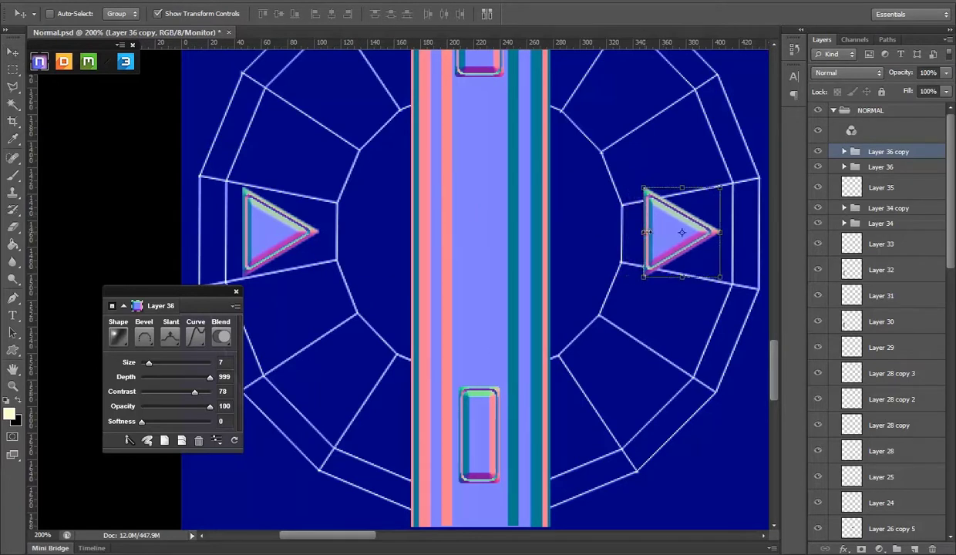
{"action": "key", "text": "ctrl+t"}
{"action": "type", "text": "-"}
{"action": "key", "text": "Return"}
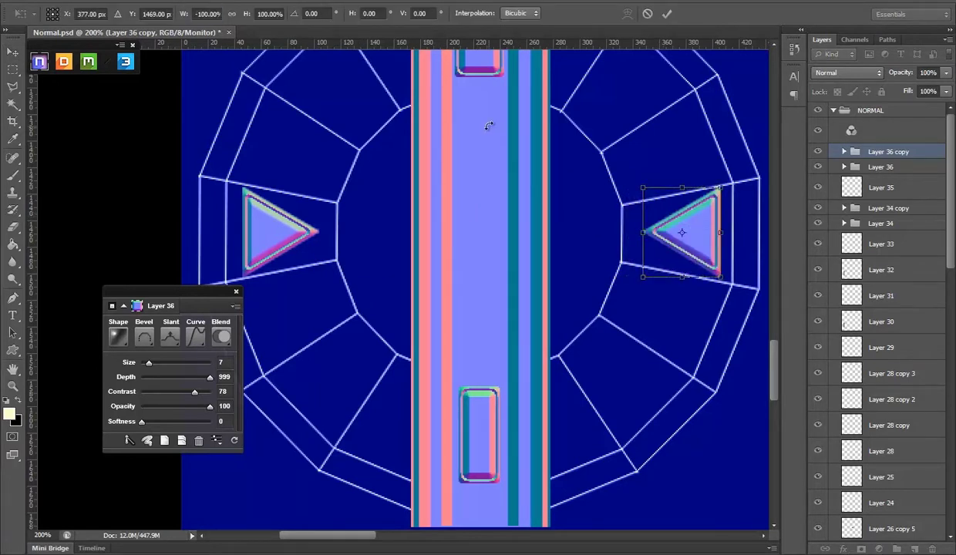
{"action": "key", "text": "Return"}
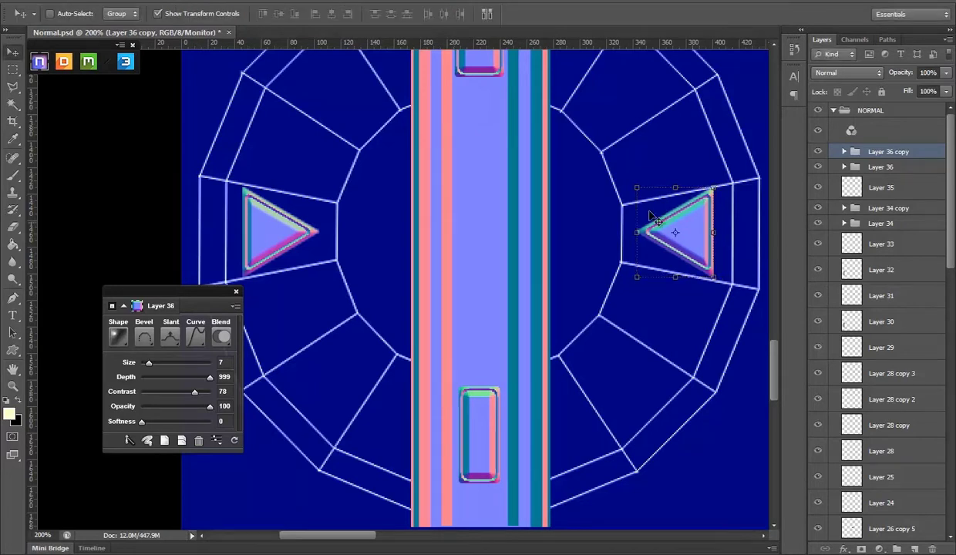
Step: Hide the UVS layer and orbit the Marmoset model to a side view
{"action": "scroll", "coordinate": [878, 308], "scroll_direction": "down", "scroll_amount": 5}
{"action": "scroll", "coordinate": [879, 308], "scroll_direction": "down", "scroll_amount": 5}
{"action": "left_click_drag", "start_coordinate": [817, 501], "coordinate": [818, 527]}
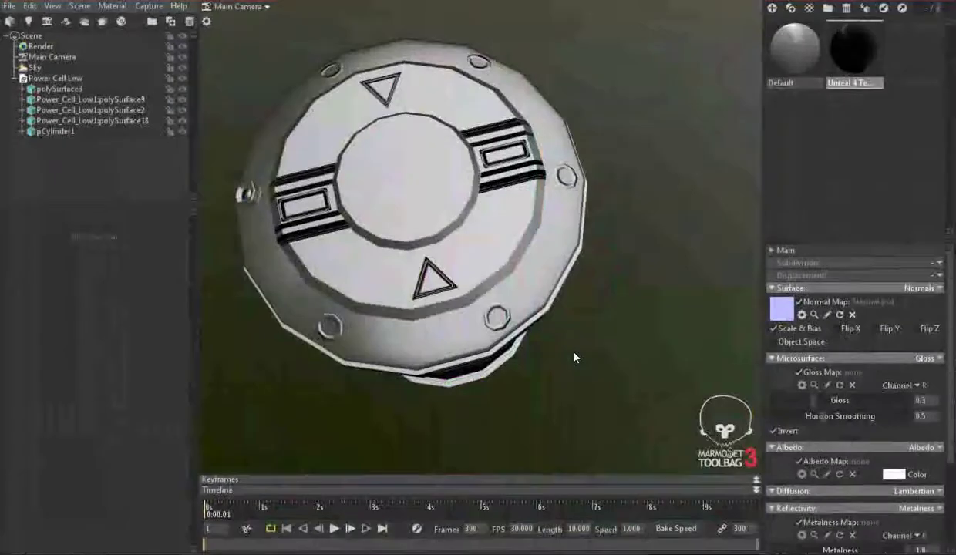
{"action": "left_click_drag", "start_coordinate": [572, 344], "coordinate": [539, 270]}
Step: Orbit and zoom around the power cell in Marmoset, then process the new PNG's Layer 0
{"action": "mouse_move", "coordinate": [483, 228]}
{"action": "left_mouse_down"}
{"action": "mouse_move", "coordinate": [303, 202]}
{"action": "mouse_move", "coordinate": [472, 235]}
{"action": "mouse_move", "coordinate": [497, 184]}
{"action": "left_mouse_up"}
{"action": "scroll", "coordinate": [536, 252], "scroll_direction": "up", "scroll_amount": 5}
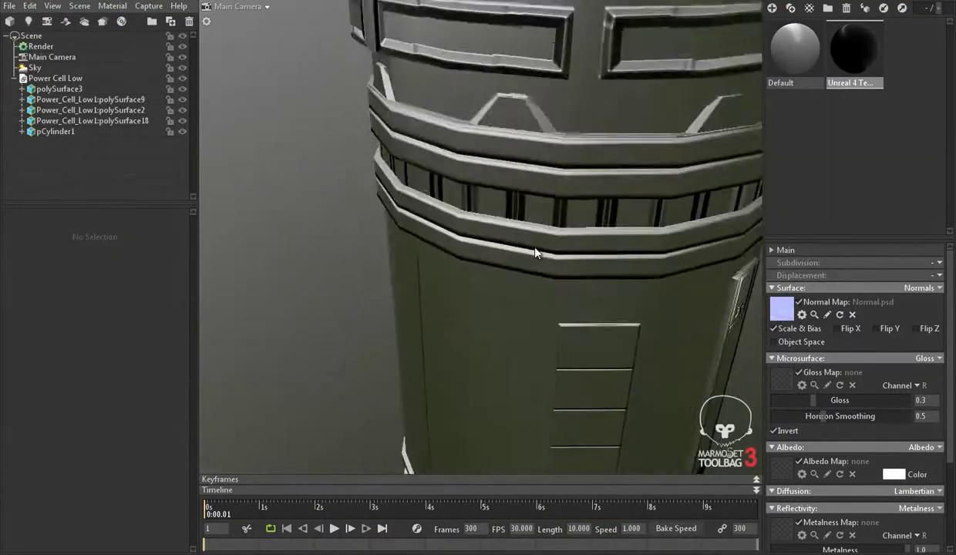
{"action": "left_click_drag", "start_coordinate": [535, 253], "coordinate": [470, 516]}
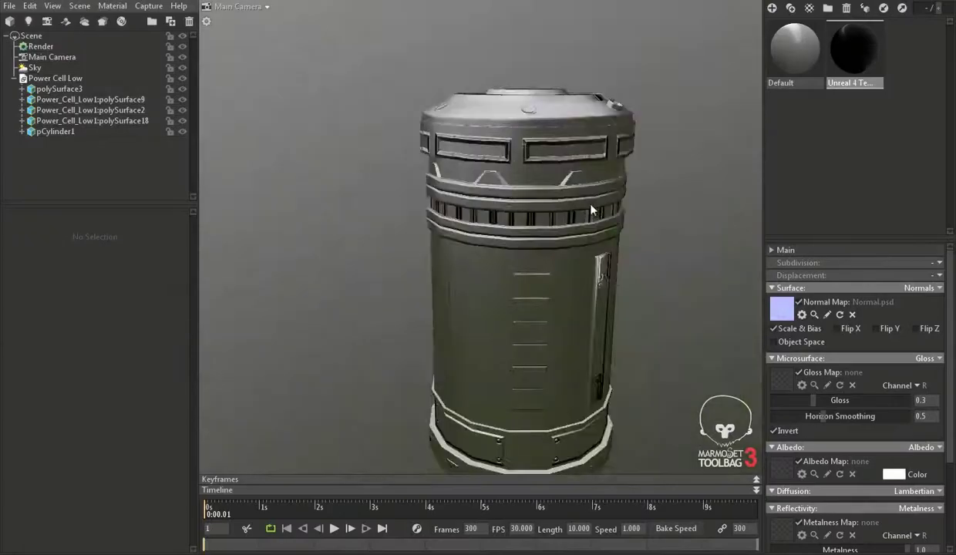
{"action": "scroll", "coordinate": [571, 197], "scroll_direction": "down", "scroll_amount": 3}
{"action": "scroll", "coordinate": [560, 157], "scroll_direction": "up", "scroll_amount": 4}
{"action": "mouse_move", "coordinate": [560, 160]}
{"action": "left_mouse_down"}
{"action": "mouse_move", "coordinate": [462, 194]}
{"action": "mouse_move", "coordinate": [680, 320]}
{"action": "mouse_move", "coordinate": [853, 222]}
{"action": "mouse_move", "coordinate": [670, 79]}
{"action": "mouse_move", "coordinate": [603, 312]}
{"action": "mouse_move", "coordinate": [622, 179]}
{"action": "left_mouse_up"}
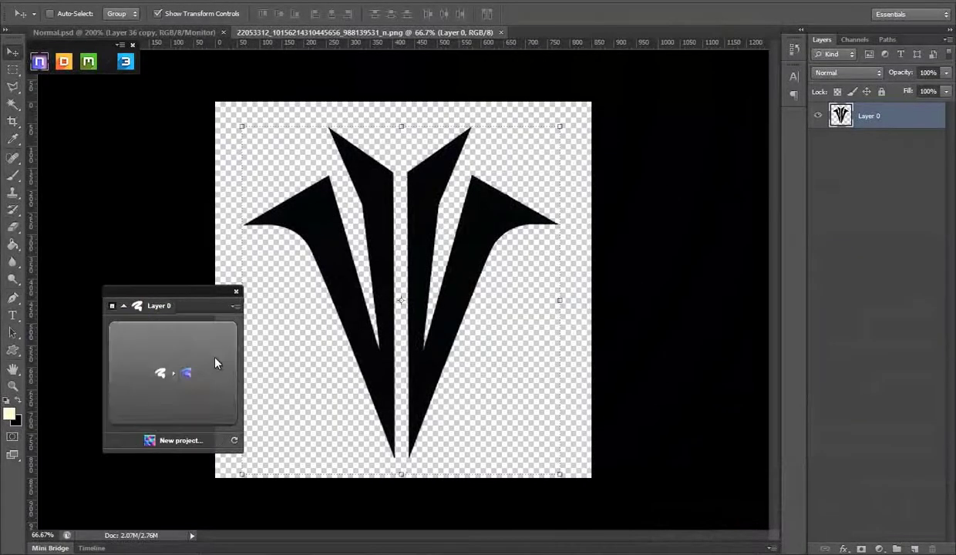
{"action": "left_click", "coordinate": [187, 374]}
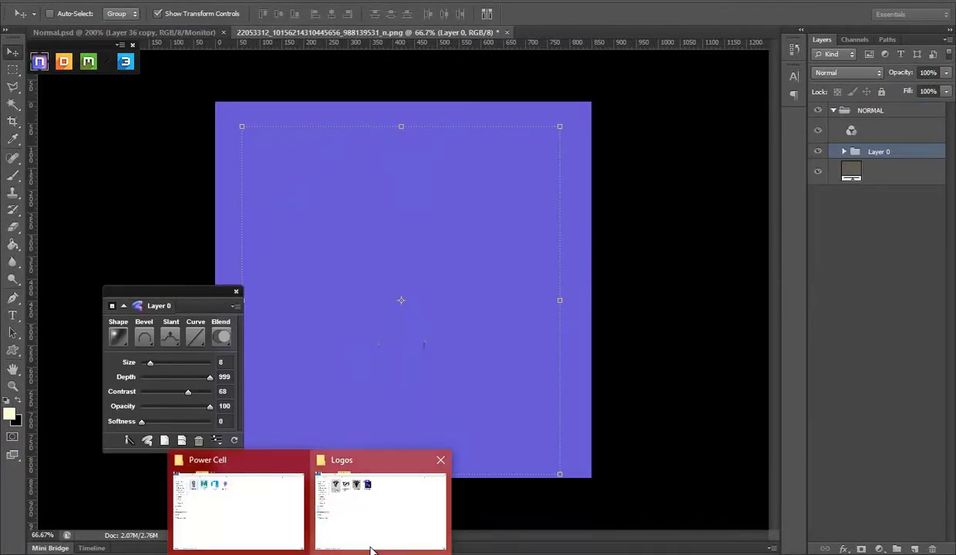
Step: Place the logo image from the Logos folder and convert it to a normal map
{"action": "left_click", "coordinate": [382, 501]}
{"action": "left_click_drag", "start_coordinate": [149, 100], "coordinate": [430, 317]}
{"action": "key", "text": "Return"}
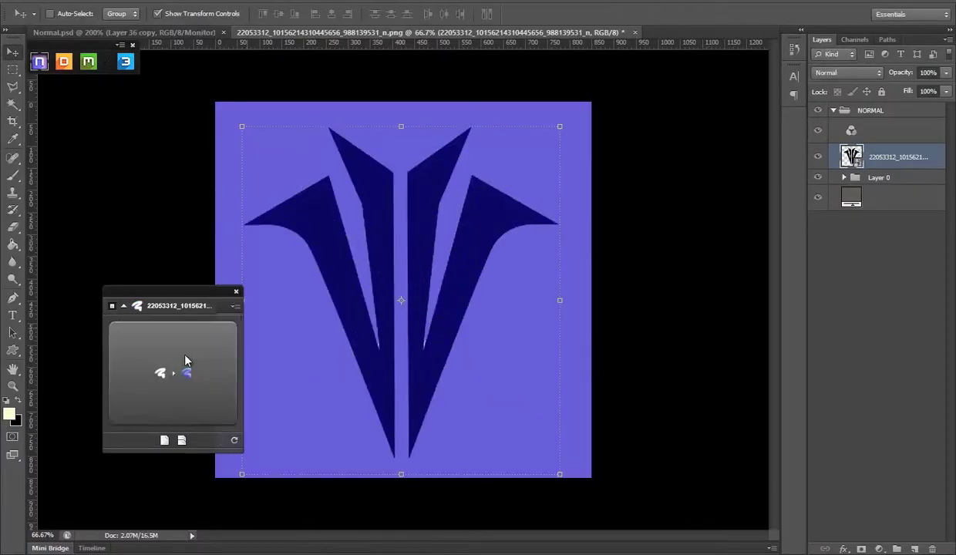
{"action": "left_click", "coordinate": [185, 369]}
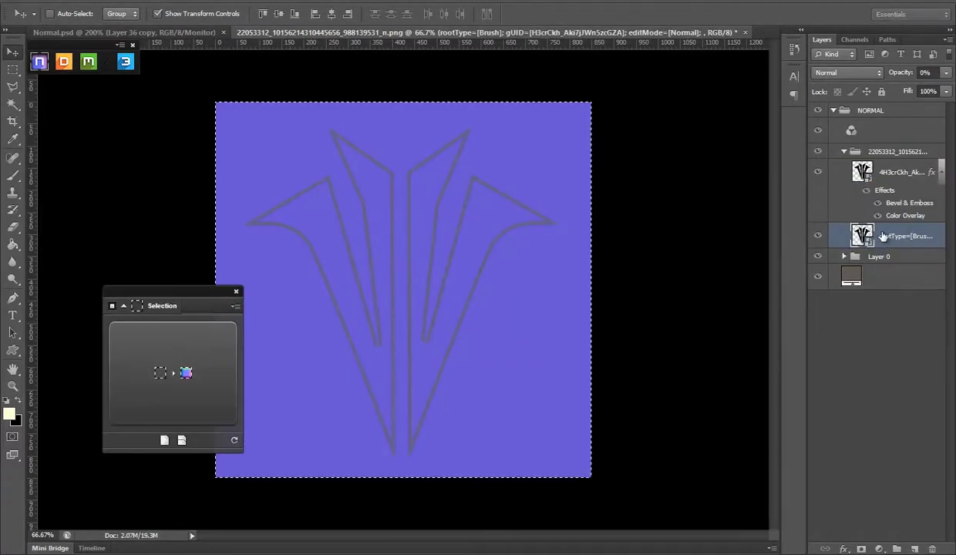
Step: Add empty layers, place the logo file again, and convert it to a normal map
{"action": "left_click", "coordinate": [914, 548]}
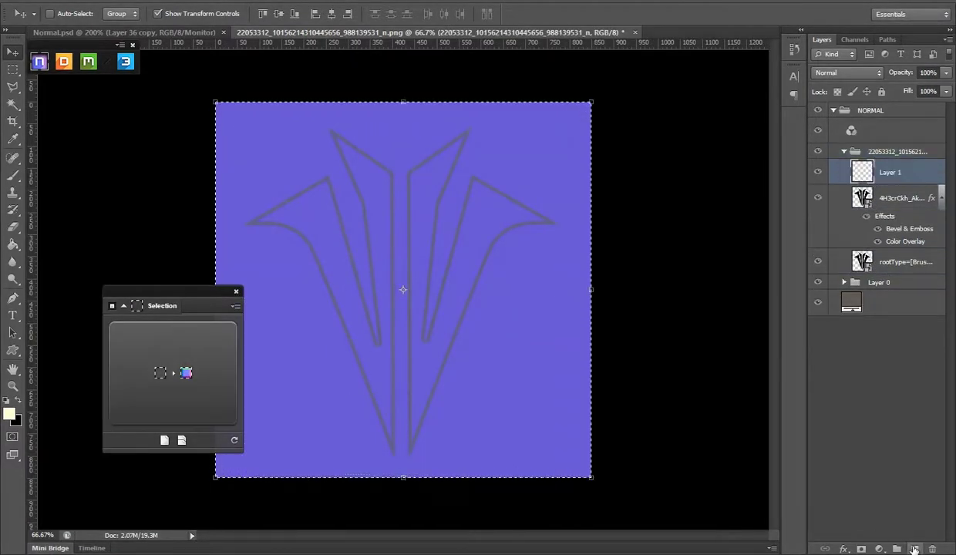
{"action": "left_click", "coordinate": [894, 151]}
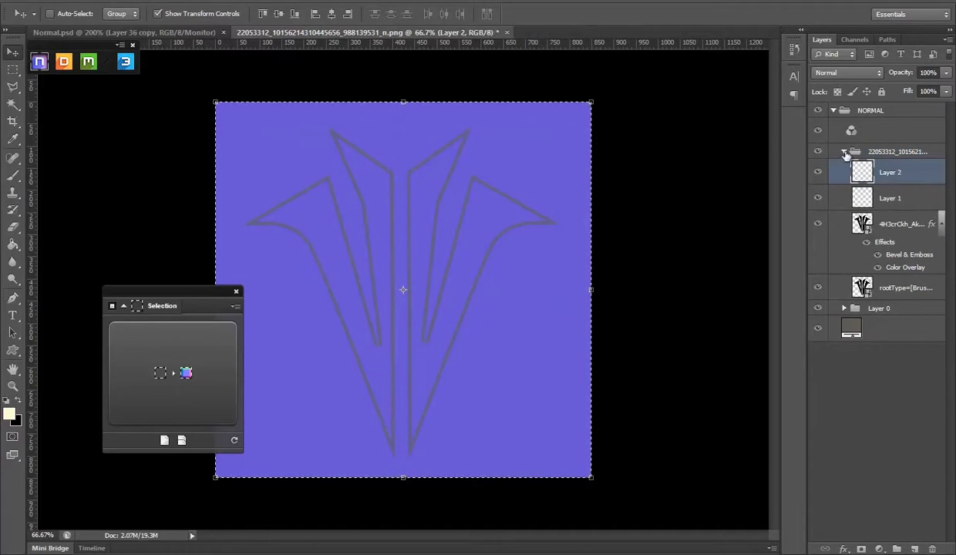
{"action": "left_click", "coordinate": [843, 151]}
{"action": "left_click", "coordinate": [896, 548]}
{"action": "left_click", "coordinate": [362, 512]}
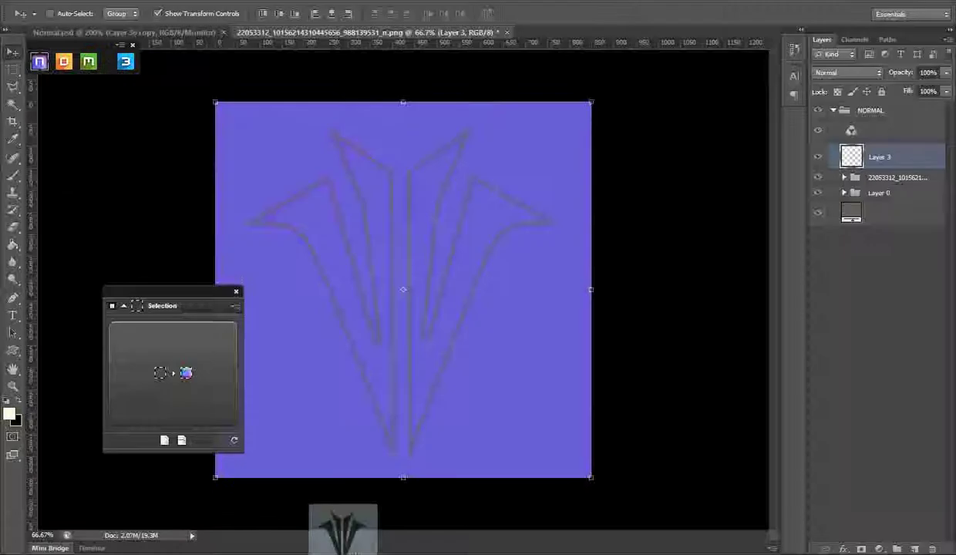
{"action": "left_click_drag", "start_coordinate": [423, 504], "coordinate": [437, 269]}
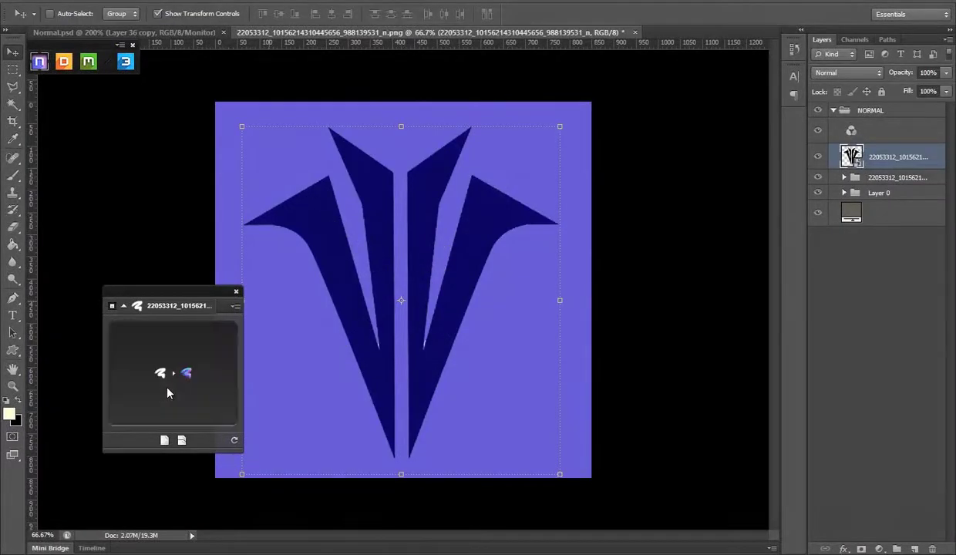
{"action": "left_click", "coordinate": [169, 390]}
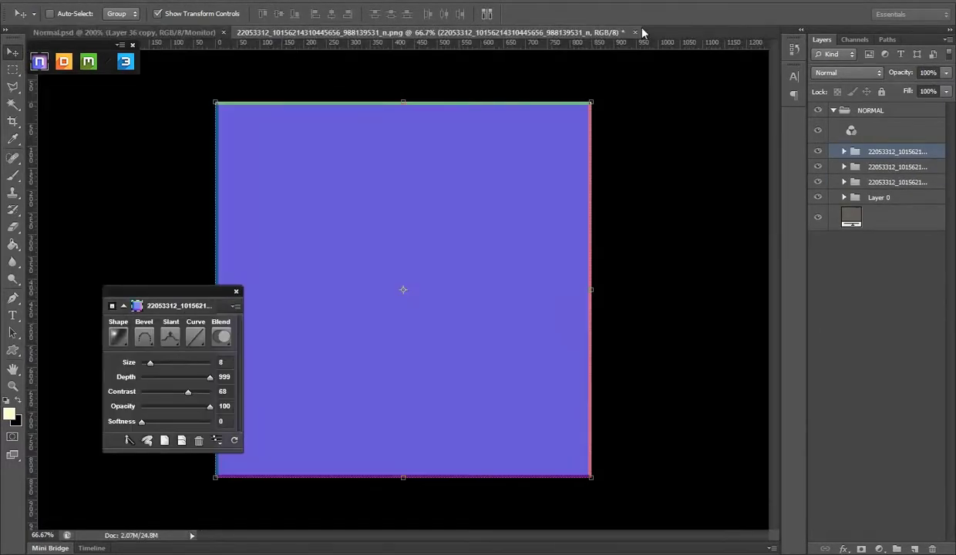
Step: Close the logo document without saving and open the logo PNG as a new document
{"action": "left_click", "coordinate": [634, 31]}
{"action": "left_click", "coordinate": [489, 215]}
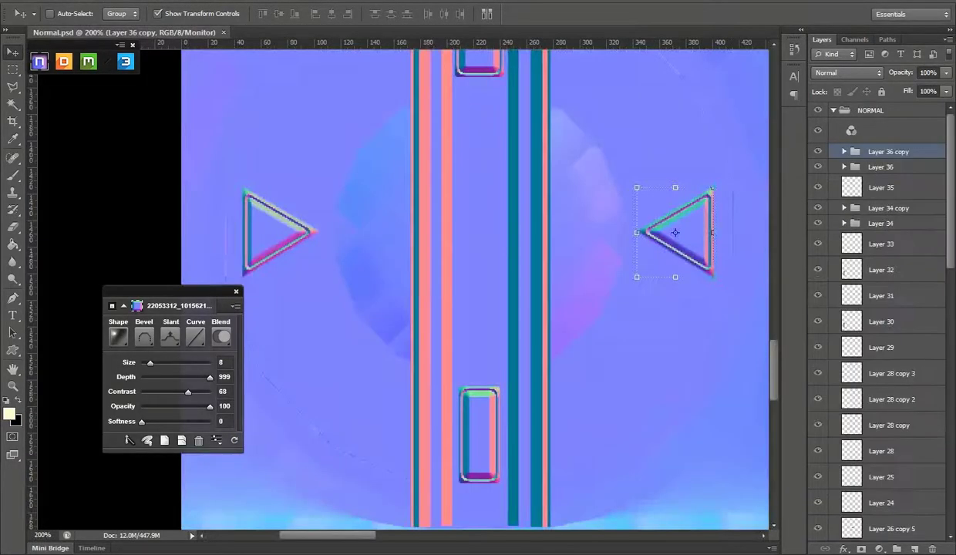
{"action": "left_click", "coordinate": [359, 507]}
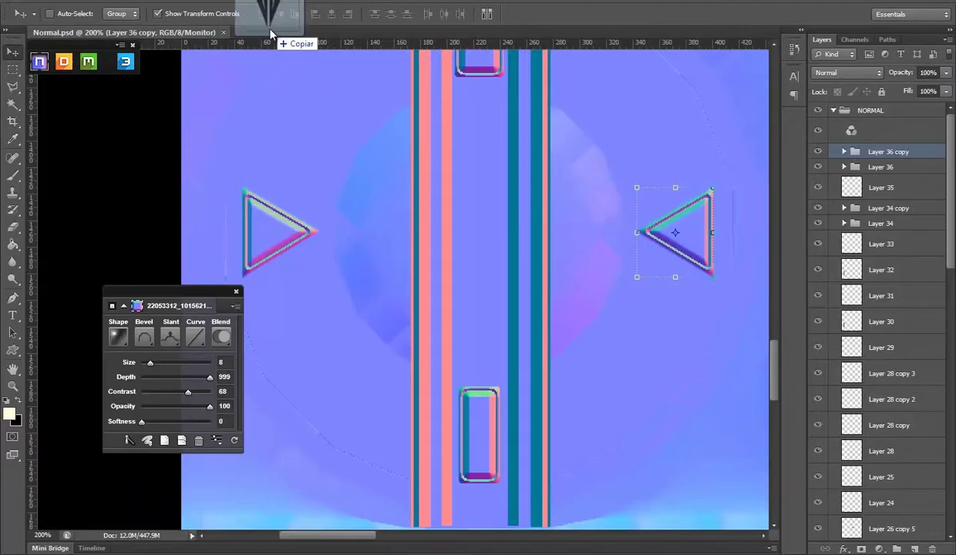
{"action": "left_click_drag", "start_coordinate": [343, 515], "coordinate": [322, 44]}
Step: Add a layer, hide the grey background, and move Layer 0 above the Layer 1 group
{"action": "left_click", "coordinate": [913, 549]}
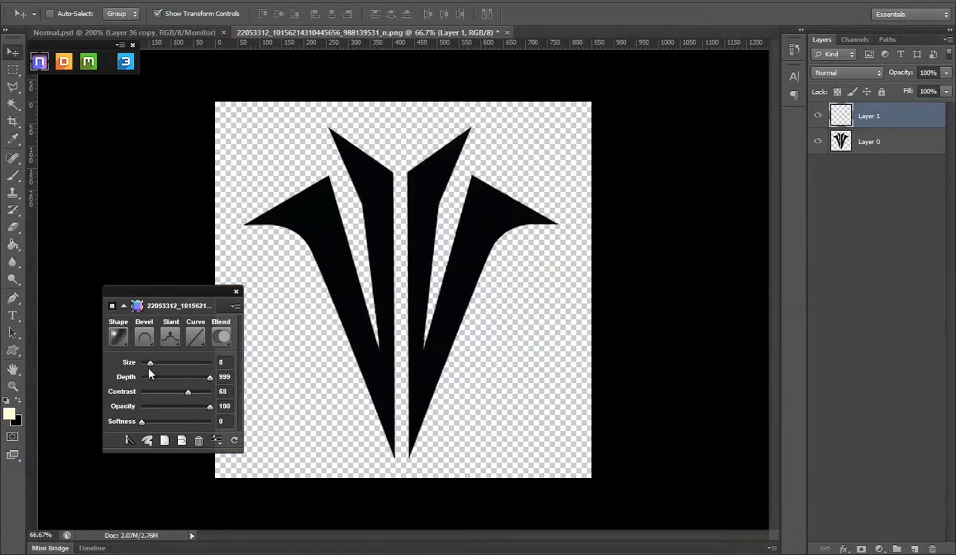
{"action": "left_click", "coordinate": [146, 351]}
{"action": "left_click", "coordinate": [817, 171]}
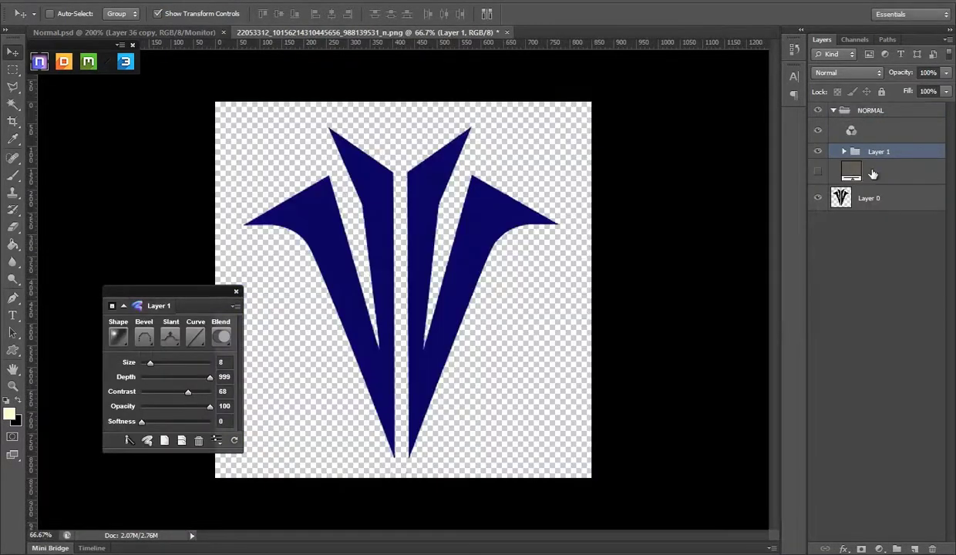
{"action": "double_click", "coordinate": [868, 198]}
{"action": "left_click_drag", "start_coordinate": [871, 142], "coordinate": [870, 151]}
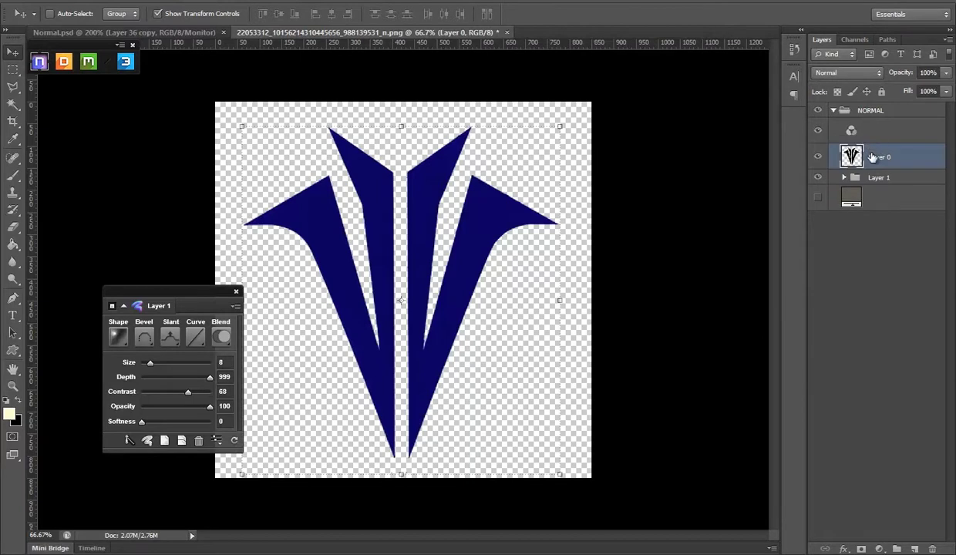
Step: Convert Layer 0 to a normal map with a chosen bevel profile and larger size
{"action": "left_click", "coordinate": [190, 343]}
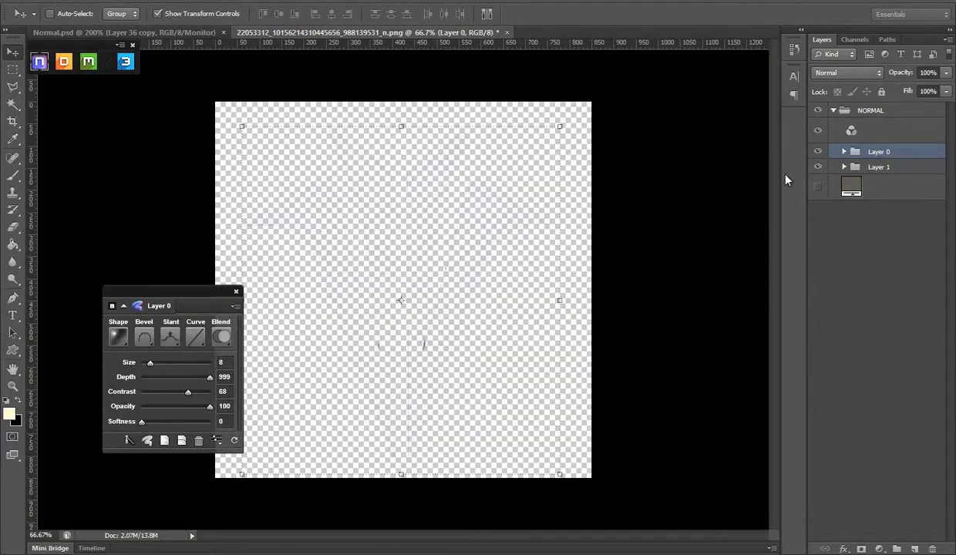
{"action": "left_click", "coordinate": [145, 336]}
{"action": "left_click", "coordinate": [104, 451]}
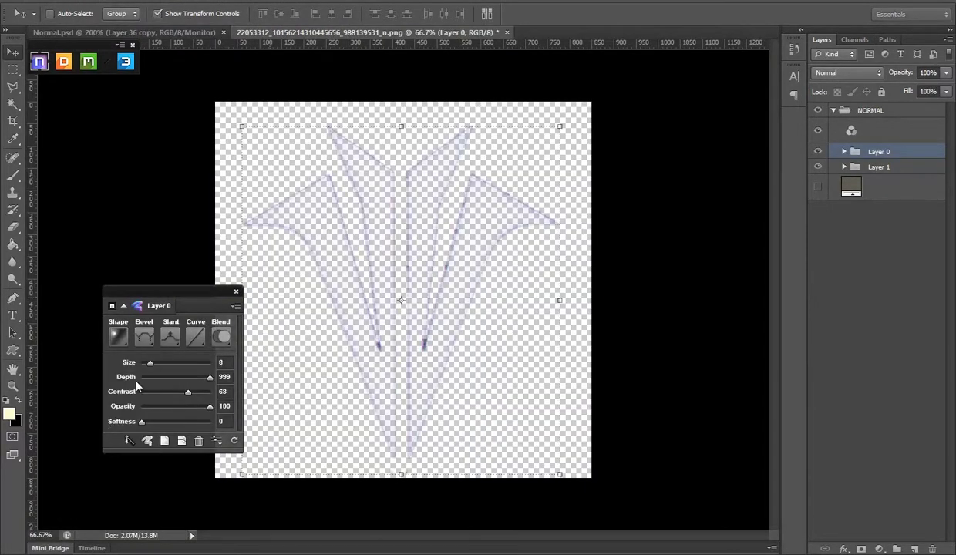
{"action": "mouse_move", "coordinate": [156, 365]}
{"action": "left_mouse_down"}
{"action": "mouse_move", "coordinate": [174, 365]}
{"action": "mouse_move", "coordinate": [149, 370]}
{"action": "left_mouse_up"}
Step: Fill a new empty layer with cream
{"action": "left_click", "coordinate": [914, 549]}
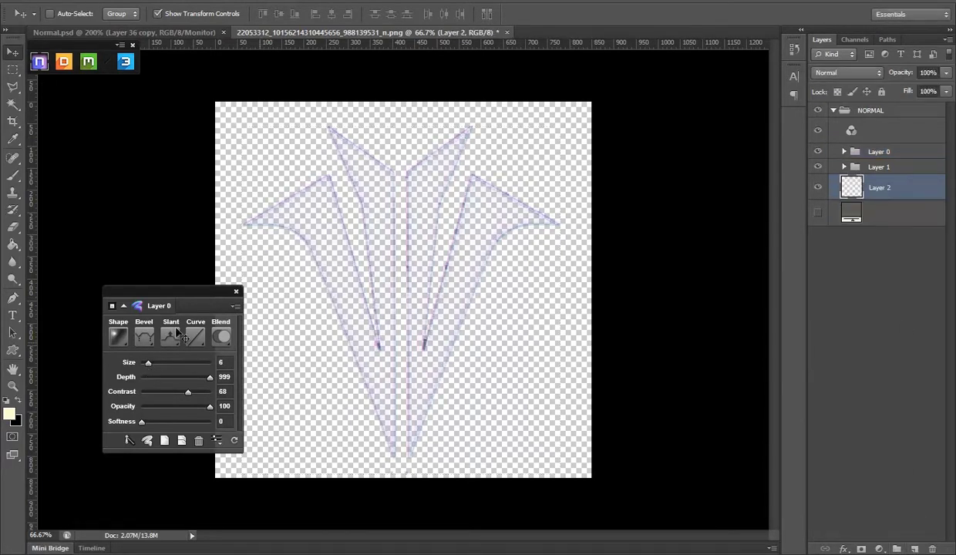
{"action": "key", "text": "g"}
{"action": "left_click", "coordinate": [262, 172]}
{"action": "left_click", "coordinate": [865, 165]}
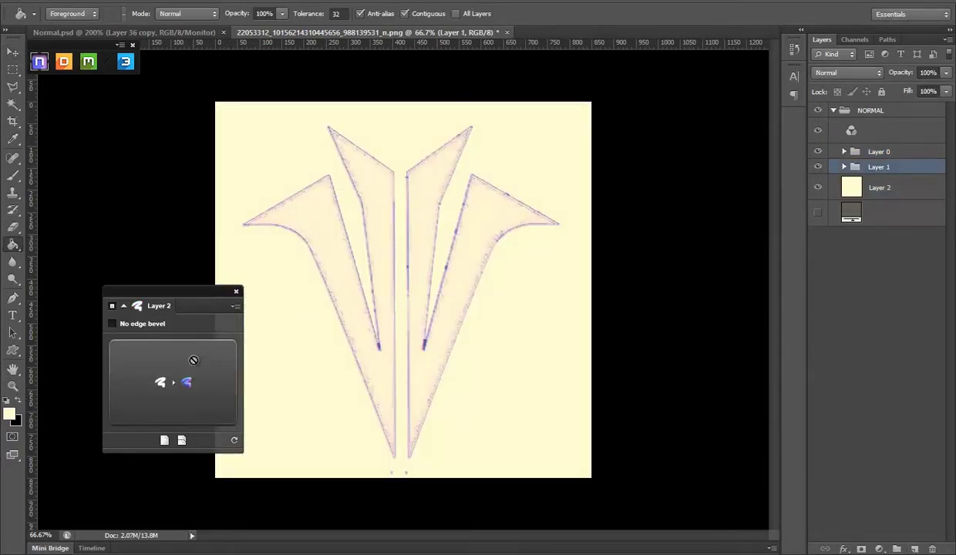
Step: Widen Layer 0's bevel to size 28 and set the Cone curve preset
{"action": "double_click", "coordinate": [878, 152]}
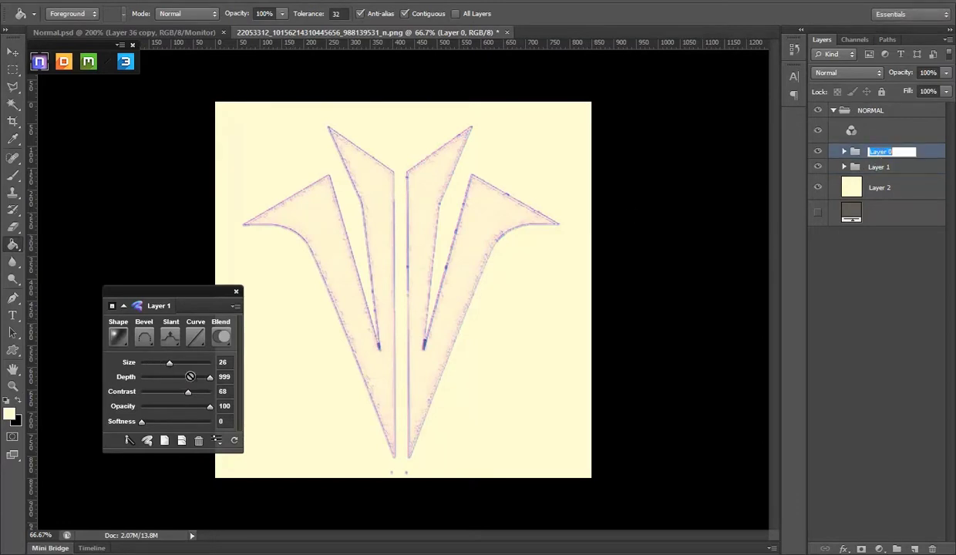
{"action": "left_click_drag", "start_coordinate": [152, 364], "coordinate": [159, 363]}
{"action": "left_click", "coordinate": [195, 336]}
{"action": "left_click", "coordinate": [165, 374]}
{"action": "left_click", "coordinate": [195, 336]}
{"action": "left_click", "coordinate": [115, 453]}
{"action": "left_click", "coordinate": [193, 339]}
{"action": "left_click", "coordinate": [124, 406]}
{"action": "left_click_drag", "start_coordinate": [159, 364], "coordinate": [183, 364]}
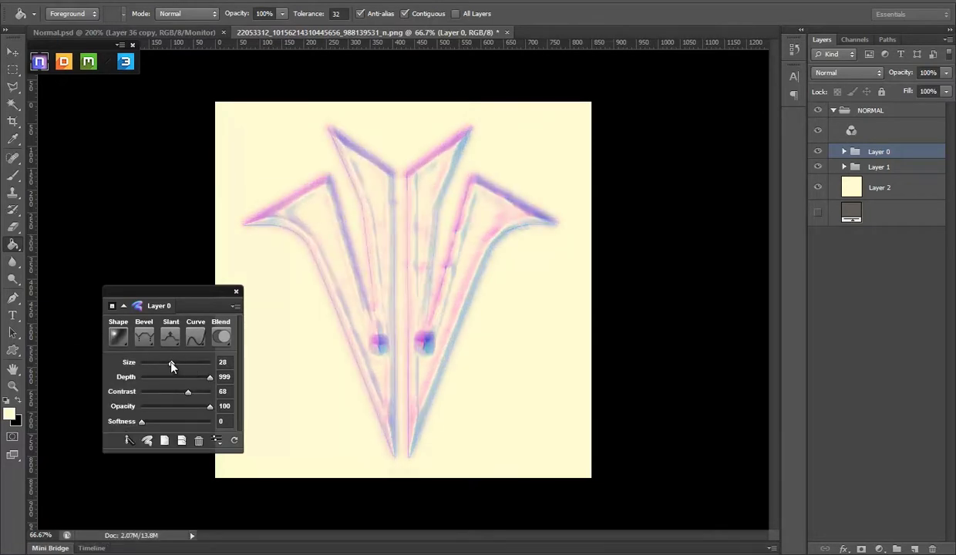
Step: Return to Normal.psd, zoom out, and bring the logo into the texture
{"action": "key", "text": "v"}
{"action": "left_click", "coordinate": [154, 32]}
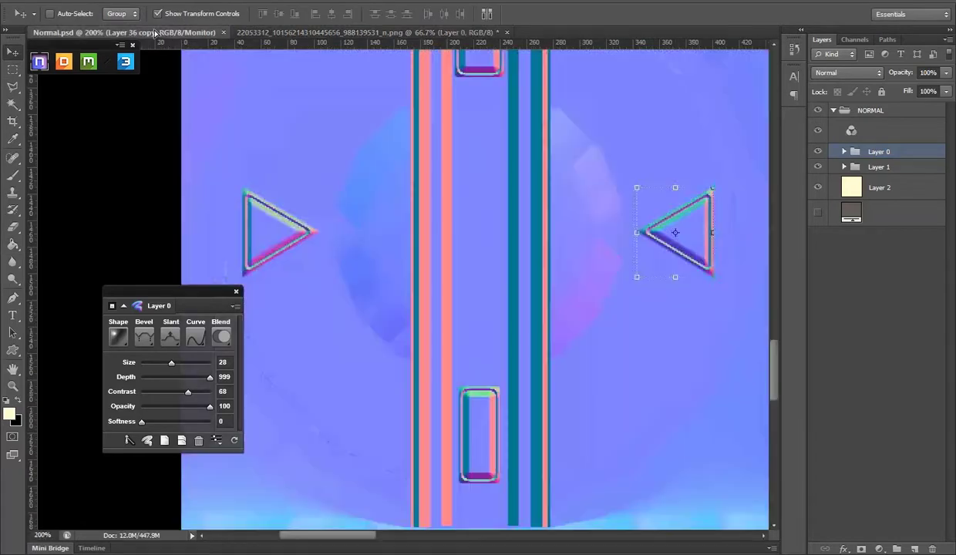
{"action": "left_click", "coordinate": [14, 389]}
{"action": "left_click", "coordinate": [518, 219], "text": "alt"}
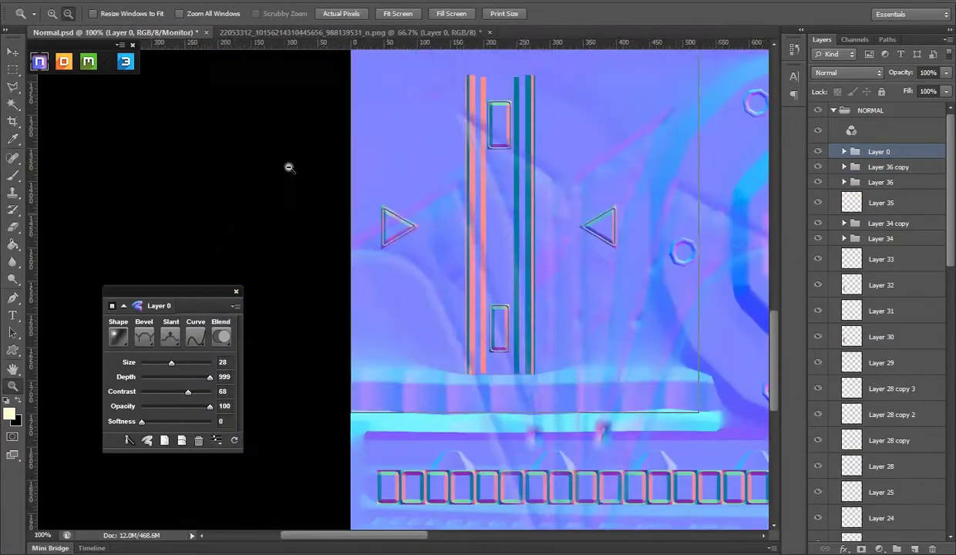
{"action": "left_click", "coordinate": [288, 167], "text": "alt"}
{"action": "key", "text": "v"}
{"action": "left_click_drag", "start_coordinate": [674, 316], "coordinate": [678, 320]}
{"action": "scroll", "coordinate": [678, 320], "scroll_direction": "right", "scroll_amount": 5}
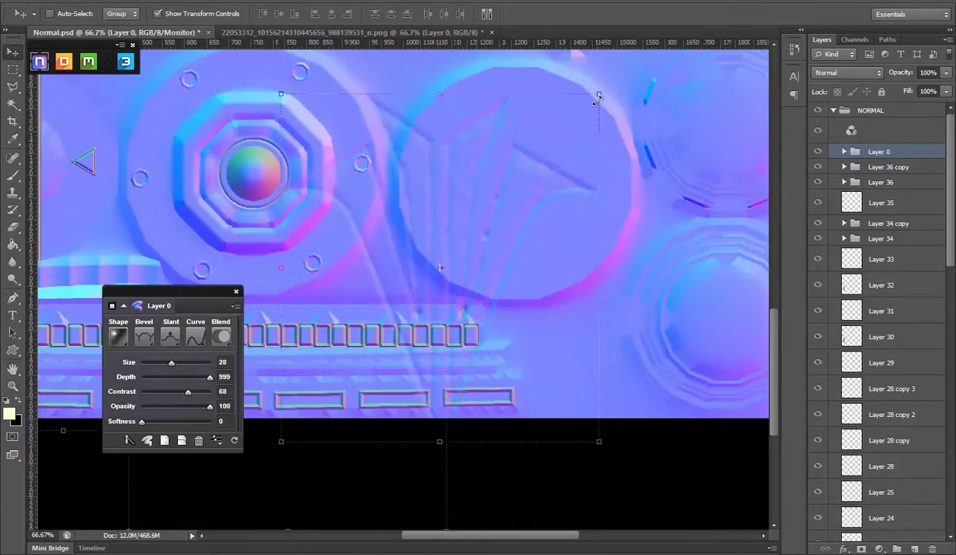
Step: Scale the logo to about 47% and position it inside the round panel
{"action": "key", "text": "ctrl+t"}
{"action": "left_click_drag", "start_coordinate": [501, 203], "coordinate": [430, 277]}
{"action": "mouse_move", "coordinate": [408, 313]}
{"action": "left_mouse_down"}
{"action": "mouse_move", "coordinate": [555, 166]}
{"action": "mouse_move", "coordinate": [539, 182]}
{"action": "mouse_move", "coordinate": [551, 191]}
{"action": "left_mouse_up"}
{"action": "key", "text": "Return"}
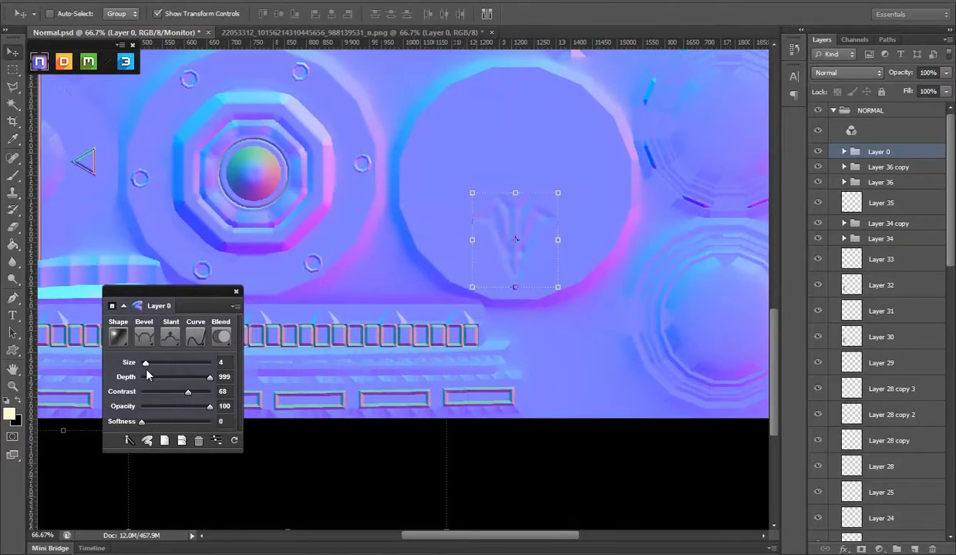
Step: Set the logo to the Stroke Outer bevel with a steep slope curve
{"action": "left_click", "coordinate": [195, 336]}
{"action": "left_click", "coordinate": [124, 395]}
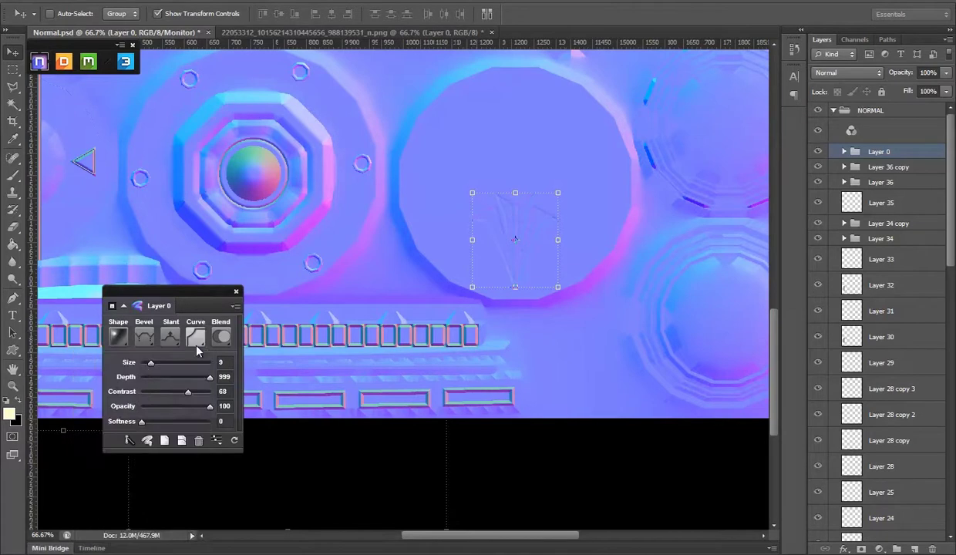
{"action": "left_click", "coordinate": [126, 399]}
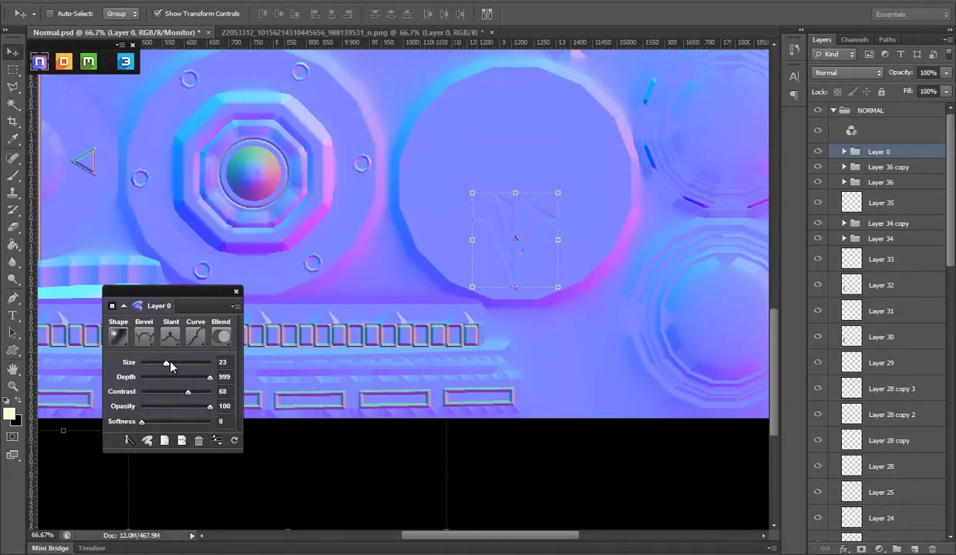
{"action": "left_click", "coordinate": [143, 336]}
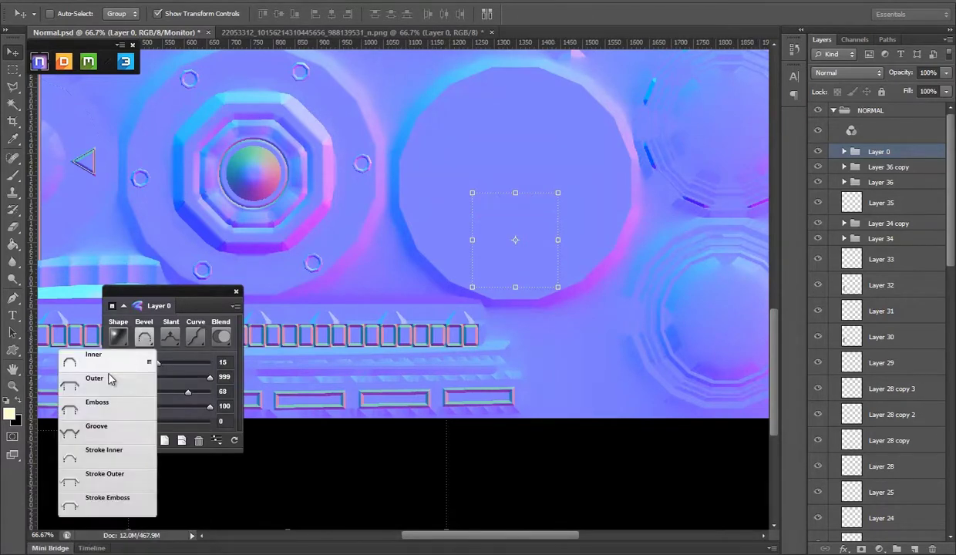
{"action": "left_click", "coordinate": [94, 482]}
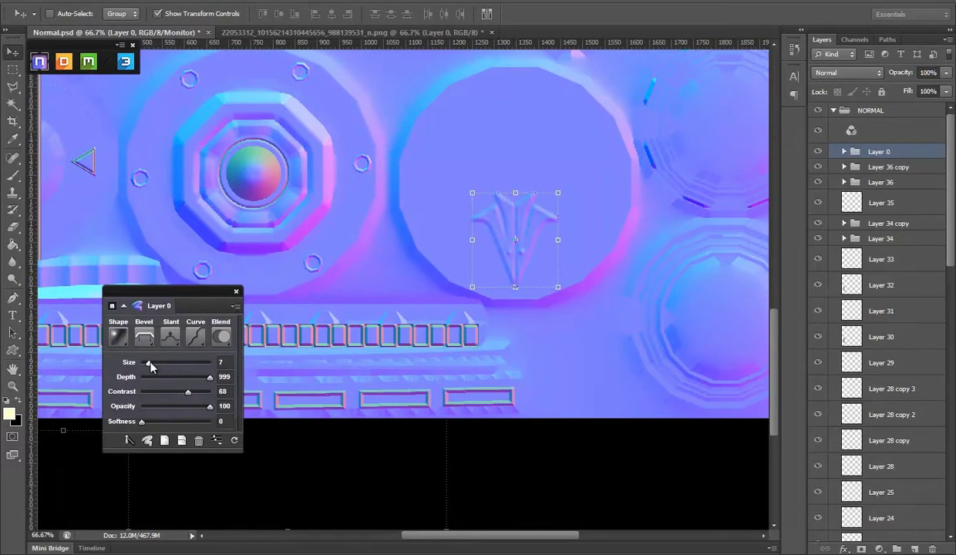
{"action": "left_click", "coordinate": [196, 336]}
{"action": "left_click", "coordinate": [125, 493]}
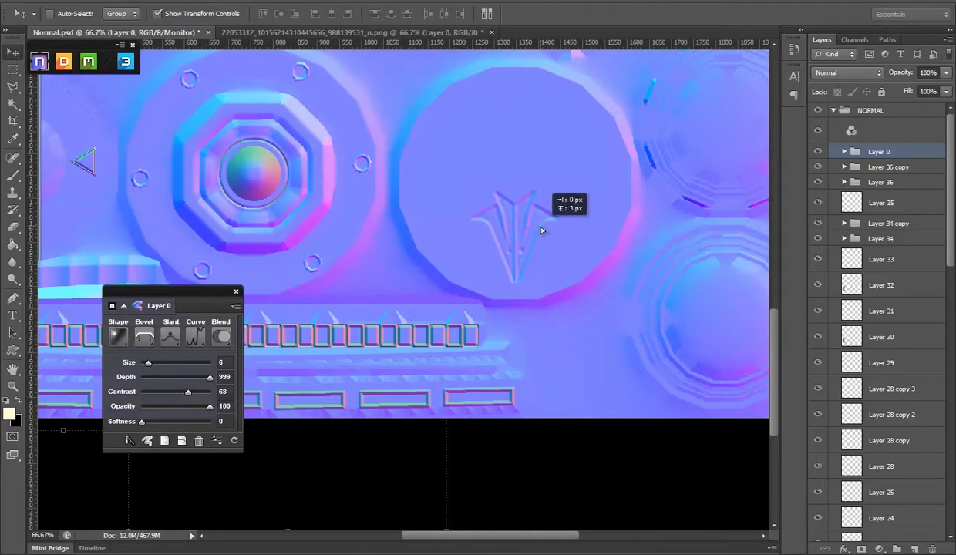
Step: Close the old logo documents without saving and open alwaysmindStudiosLogo in Photoshop
{"action": "left_click", "coordinate": [260, 34]}
{"action": "left_click", "coordinate": [491, 33]}
{"action": "left_click", "coordinate": [486, 215]}
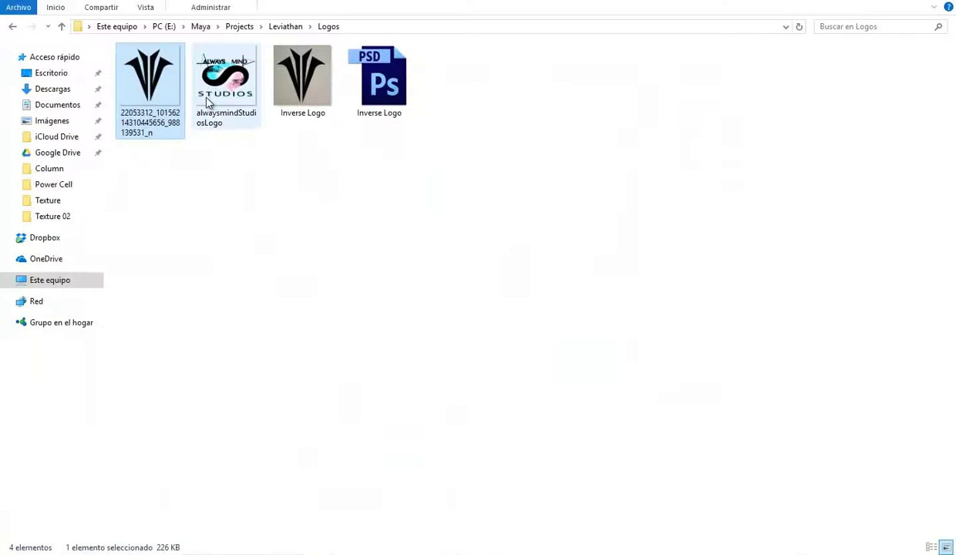
{"action": "left_click_drag", "start_coordinate": [207, 103], "coordinate": [380, 58]}
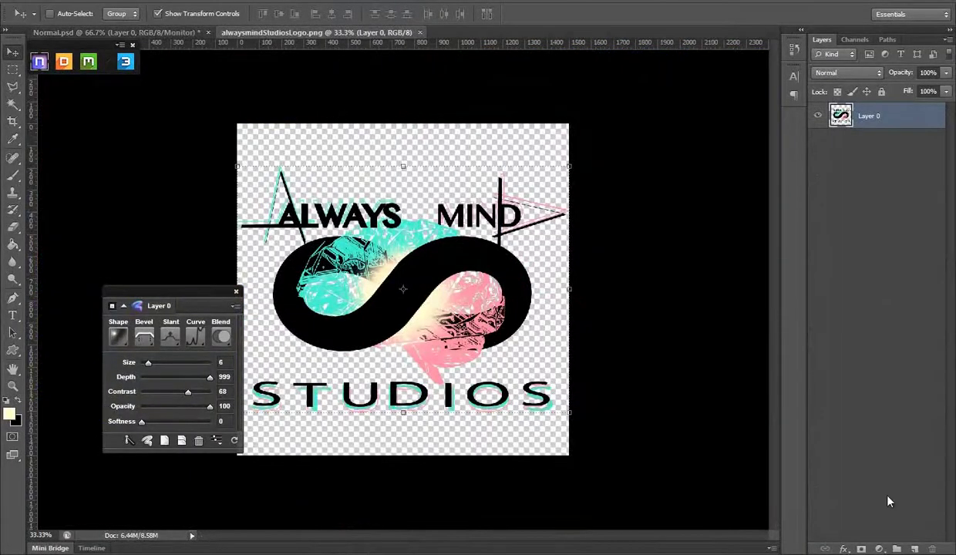
Step: Generate the logo's normal map in the NORMAL group, changing bevel shape and flipping slant
{"action": "left_click", "coordinate": [914, 549]}
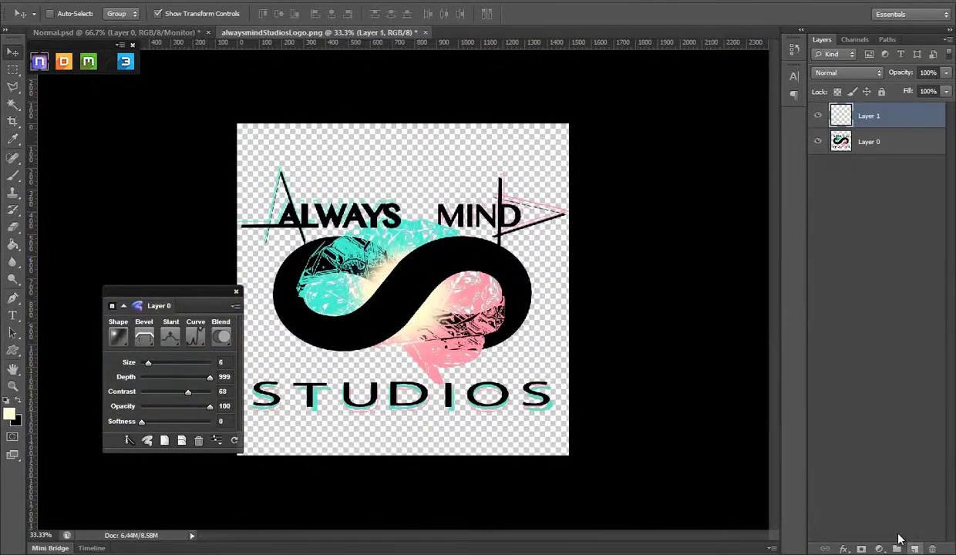
{"action": "left_click", "coordinate": [198, 354]}
{"action": "left_click", "coordinate": [854, 202]}
{"action": "left_click_drag", "start_coordinate": [892, 144], "coordinate": [887, 152]}
{"action": "left_click", "coordinate": [163, 361]}
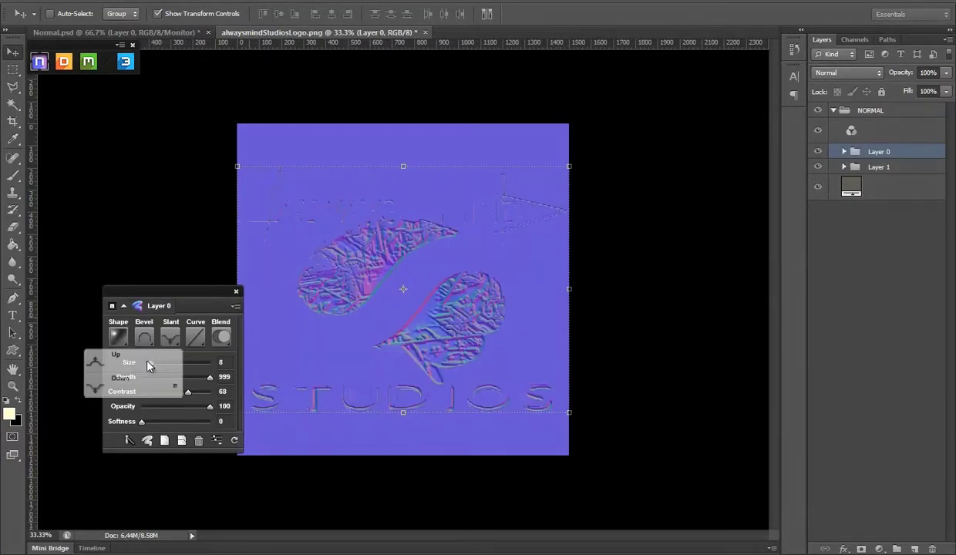
{"action": "left_click", "coordinate": [143, 345]}
{"action": "left_click", "coordinate": [108, 378]}
{"action": "left_click", "coordinate": [171, 344]}
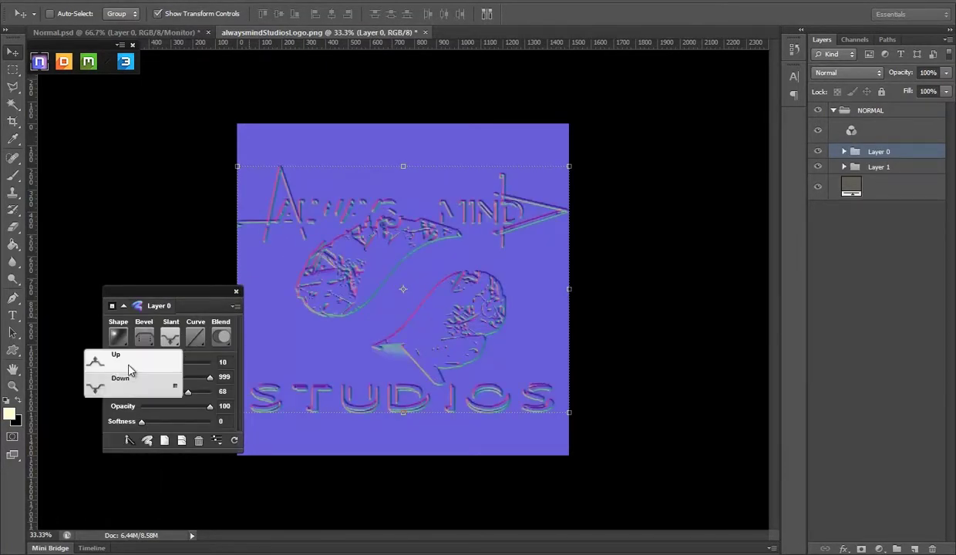
{"action": "left_click", "coordinate": [128, 367]}
Step: Try bevel curves including Cone, Cone - Asymmetrical, Rolling Slope - Ascending, and Steps
{"action": "left_click", "coordinate": [195, 337]}
{"action": "left_click", "coordinate": [128, 451]}
{"action": "left_click", "coordinate": [195, 337]}
{"action": "left_click", "coordinate": [124, 476]}
{"action": "left_click", "coordinate": [195, 337]}
{"action": "left_click", "coordinate": [166, 462]}
{"action": "left_click", "coordinate": [195, 337]}
{"action": "left_click", "coordinate": [108, 443]}
{"action": "left_click", "coordinate": [195, 337]}
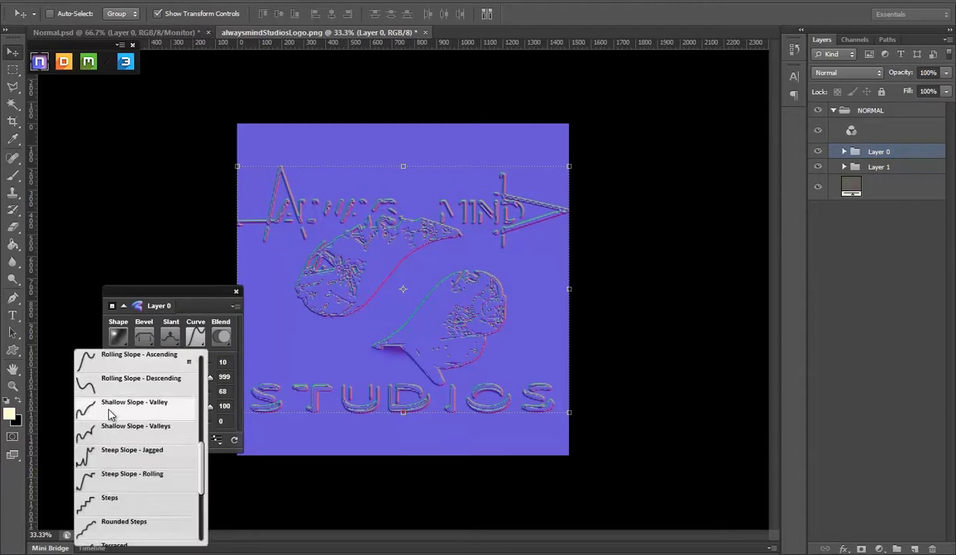
{"action": "left_click", "coordinate": [133, 436]}
{"action": "left_click", "coordinate": [195, 336]}
{"action": "left_click", "coordinate": [141, 455]}
Step: Try the Peaks, sawtooth, and shallow slope bevel curves
{"action": "left_click", "coordinate": [195, 336]}
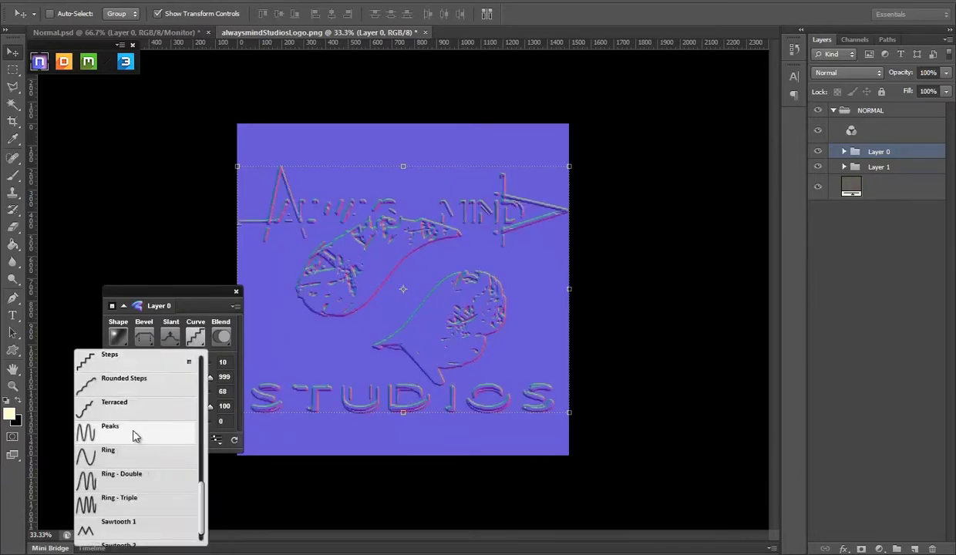
{"action": "left_click", "coordinate": [135, 428]}
{"action": "left_click", "coordinate": [195, 337]}
{"action": "left_click", "coordinate": [152, 449]}
{"action": "left_click", "coordinate": [195, 337]}
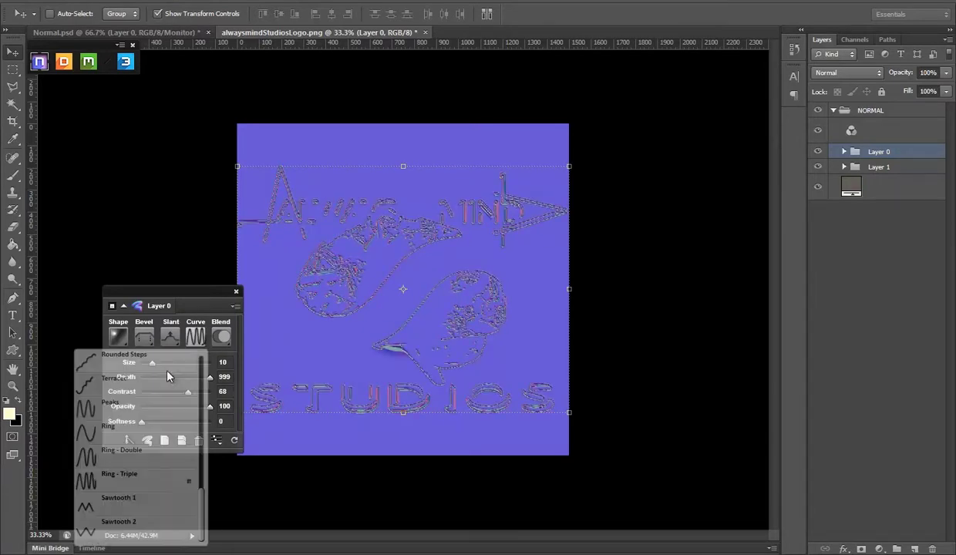
{"action": "left_click", "coordinate": [123, 505]}
{"action": "left_click", "coordinate": [190, 333]}
{"action": "scroll", "coordinate": [145, 452], "scroll_direction": "up", "scroll_amount": 3}
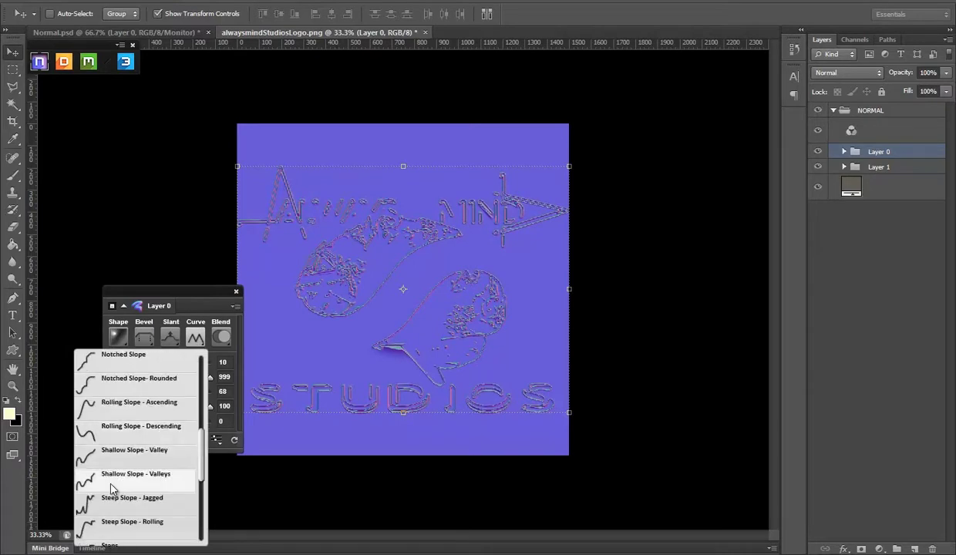
{"action": "left_click", "coordinate": [107, 468]}
{"action": "left_click_drag", "start_coordinate": [150, 362], "coordinate": [150, 364]}
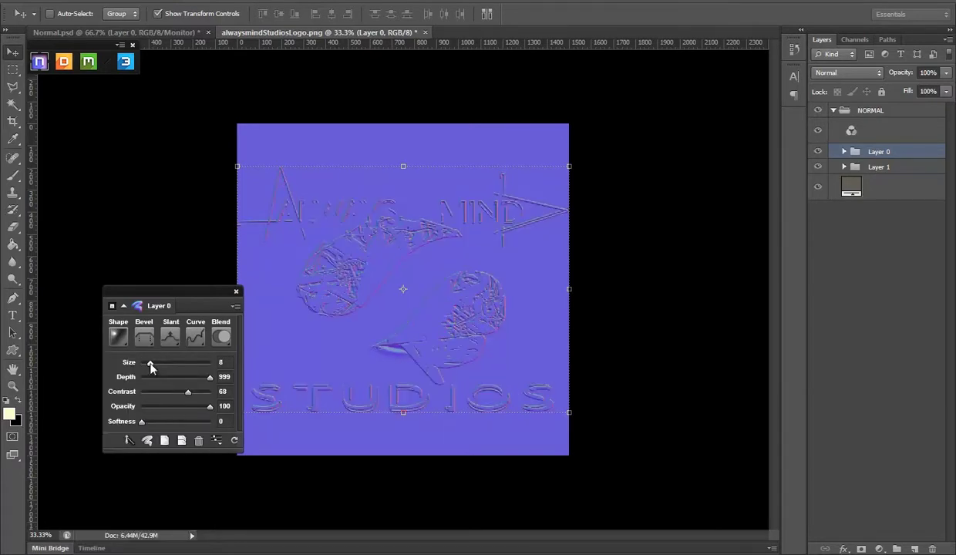
Step: Settle on Stroke Emboss with slant Down and drag the logo onto Normal.psd
{"action": "left_click", "coordinate": [144, 337]}
{"action": "left_click", "coordinate": [108, 479]}
{"action": "left_click", "coordinate": [144, 337]}
{"action": "left_click", "coordinate": [111, 440]}
{"action": "left_click", "coordinate": [144, 337]}
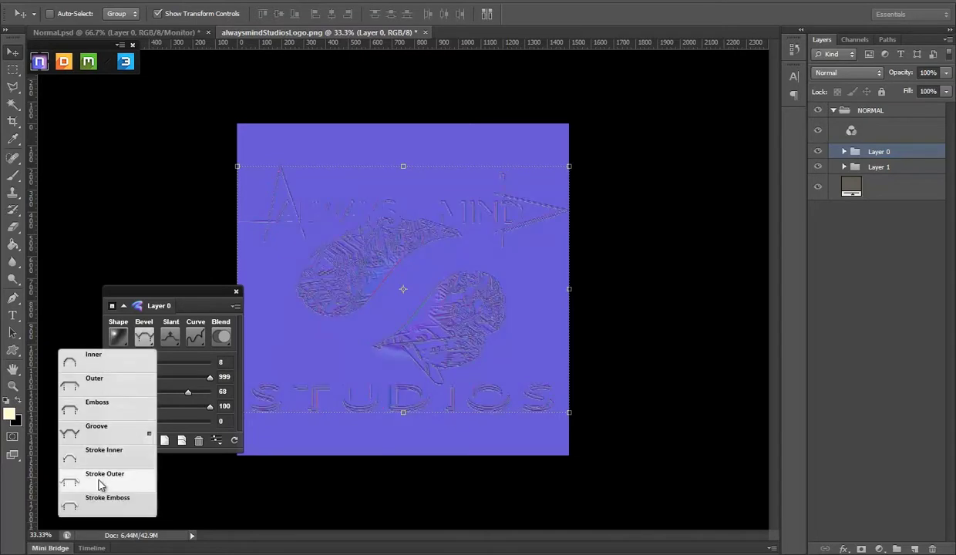
{"action": "left_click", "coordinate": [101, 497]}
{"action": "left_click", "coordinate": [163, 340]}
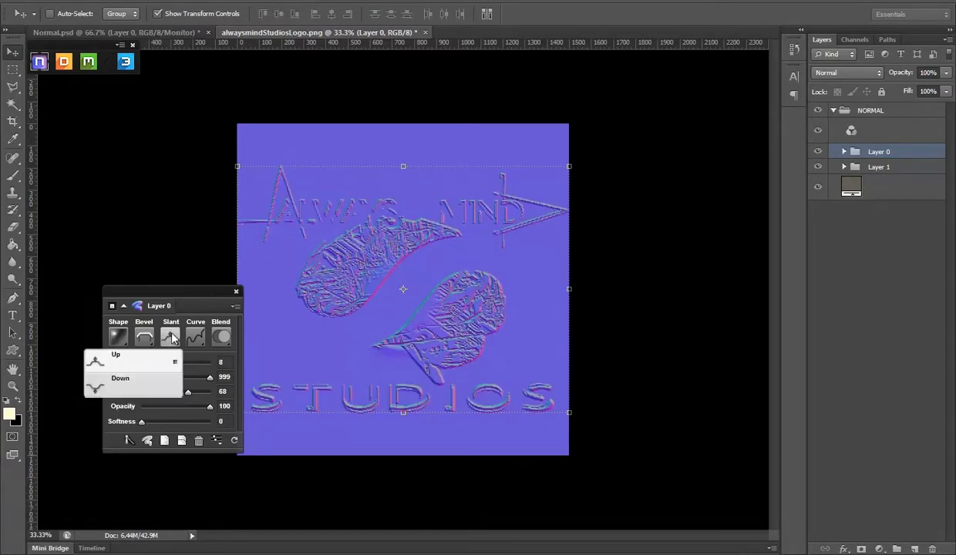
{"action": "left_click", "coordinate": [128, 388]}
{"action": "left_click_drag", "start_coordinate": [376, 252], "coordinate": [303, 273]}
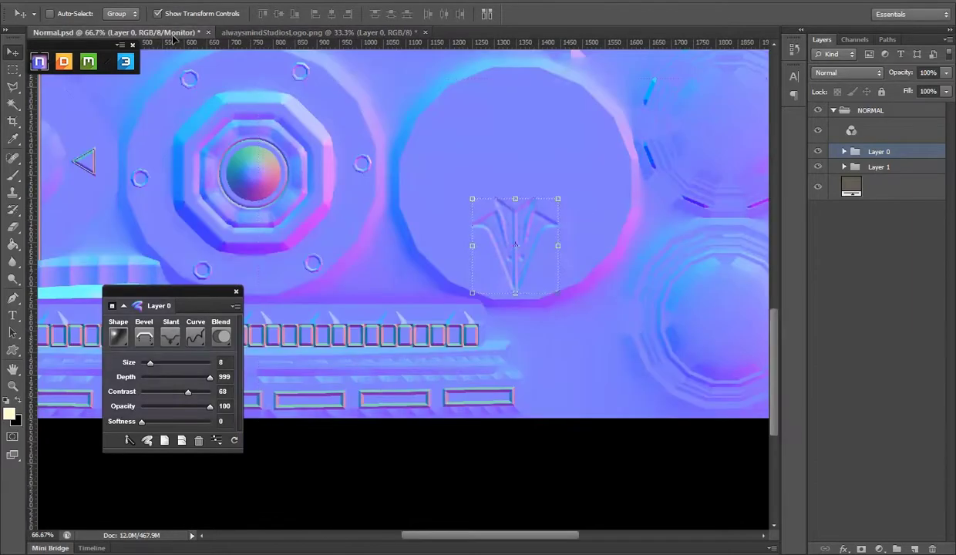
Step: Shrink the studio logo above the V emblem, then preview the bottom face in Marmoset
{"action": "key", "text": "ctrl+t"}
{"action": "mouse_move", "coordinate": [605, 131]}
{"action": "left_mouse_down"}
{"action": "mouse_move", "coordinate": [477, 193]}
{"action": "mouse_move", "coordinate": [411, 170]}
{"action": "mouse_move", "coordinate": [482, 137]}
{"action": "left_mouse_up"}
{"action": "left_click_drag", "start_coordinate": [447, 174], "coordinate": [484, 146]}
{"action": "key", "text": "Return"}
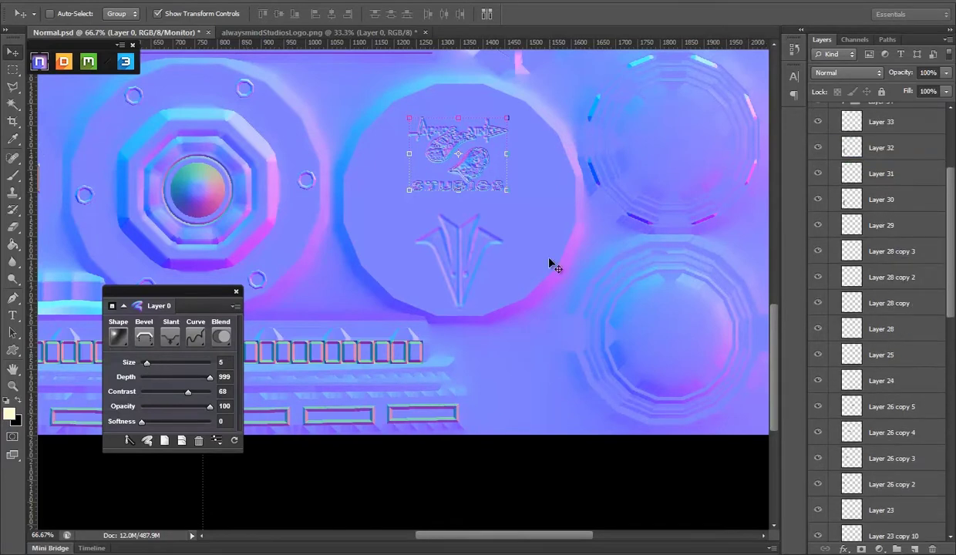
{"action": "key", "text": "alt+Tab"}
{"action": "mouse_move", "coordinate": [527, 319]}
{"action": "left_mouse_down"}
{"action": "mouse_move", "coordinate": [541, 245]}
{"action": "mouse_move", "coordinate": [475, 273]}
{"action": "mouse_move", "coordinate": [473, 299]}
{"action": "mouse_move", "coordinate": [506, 305]}
{"action": "mouse_move", "coordinate": [506, 279]}
{"action": "mouse_move", "coordinate": [559, 204]}
{"action": "mouse_move", "coordinate": [655, 231]}
{"action": "mouse_move", "coordinate": [772, 158]}
{"action": "mouse_move", "coordinate": [380, 121]}
{"action": "mouse_move", "coordinate": [420, 181]}
{"action": "mouse_move", "coordinate": [491, 375]}
{"action": "mouse_move", "coordinate": [505, 250]}
{"action": "mouse_move", "coordinate": [451, 241]}
{"action": "left_mouse_up"}
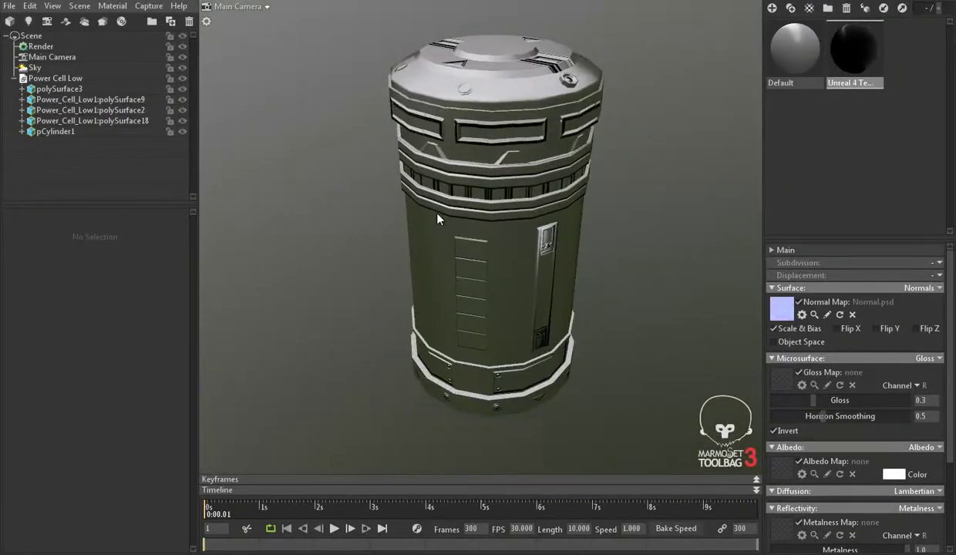
Step: Orbit around the power cell to check the door panel, then quit Toolbag
{"action": "left_click_drag", "start_coordinate": [561, 283], "coordinate": [462, 199]}
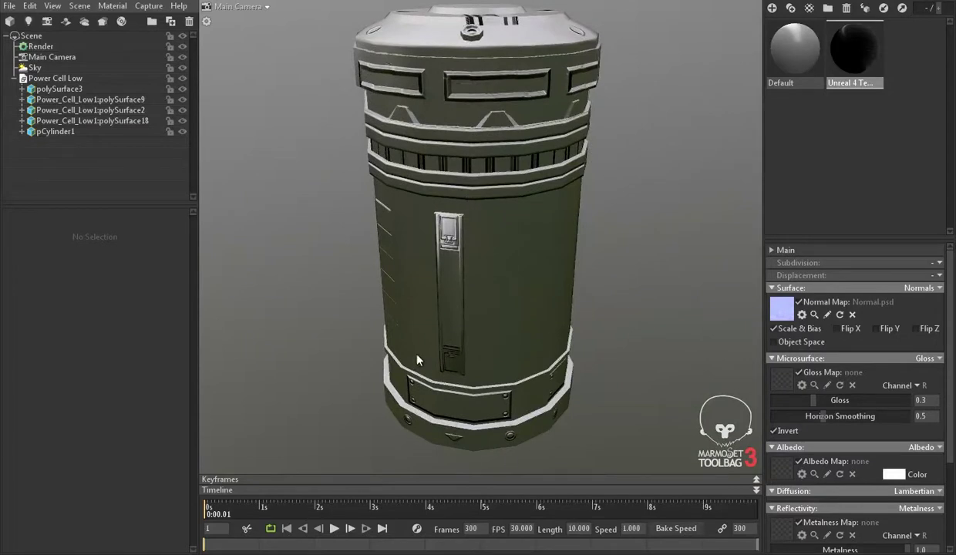
{"action": "scroll", "coordinate": [446, 320], "scroll_direction": "down", "scroll_amount": 3}
{"action": "left_click_drag", "start_coordinate": [473, 281], "coordinate": [505, 324]}
{"action": "key", "text": "alt+F4"}
Step: Close Toolbag without saving, inspect the texture zoom, then close the logo document unsaved
{"action": "left_click", "coordinate": [503, 328]}
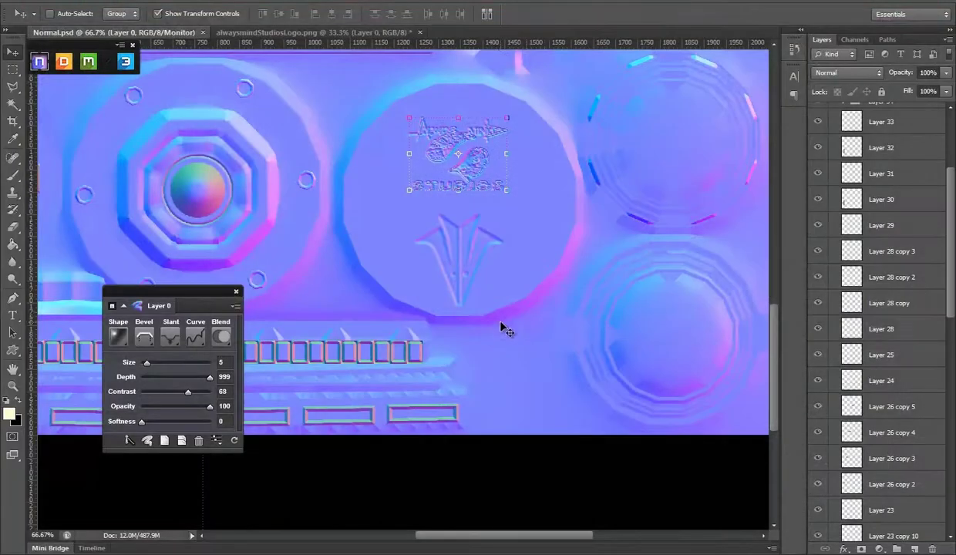
{"action": "left_click", "coordinate": [12, 386]}
{"action": "left_click", "coordinate": [534, 324], "text": "alt"}
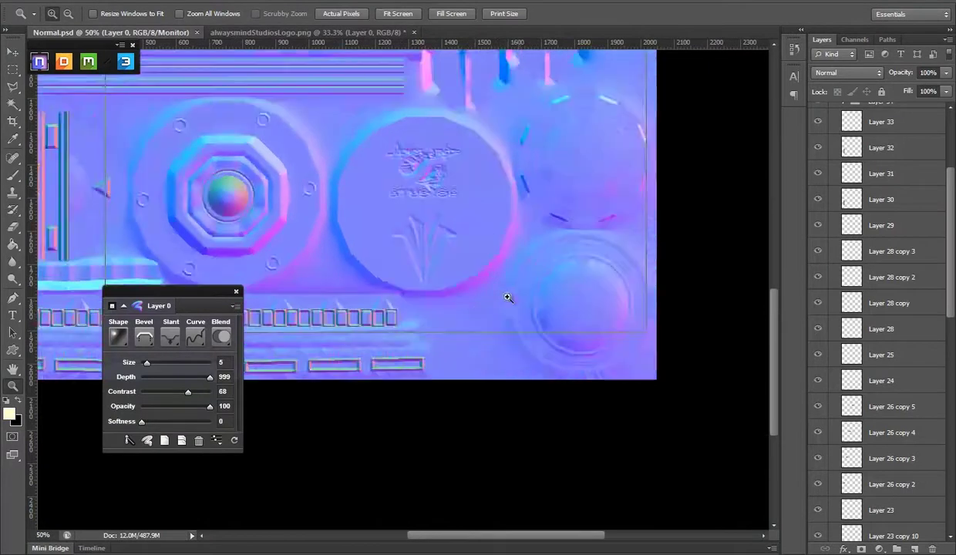
{"action": "left_click", "coordinate": [508, 295]}
{"action": "left_click", "coordinate": [521, 316], "text": "alt"}
{"action": "left_click", "coordinate": [377, 214], "text": "alt"}
{"action": "left_click", "coordinate": [316, 31]}
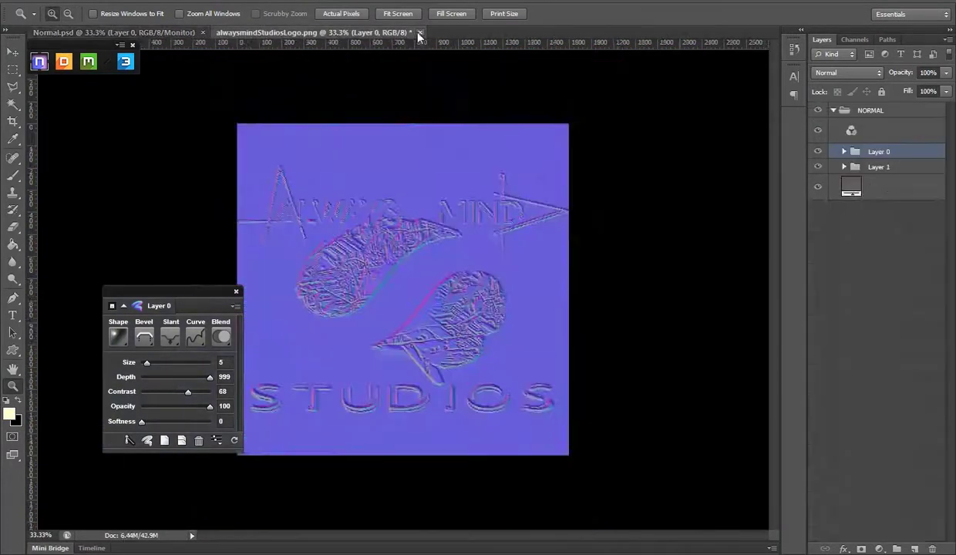
{"action": "left_click", "coordinate": [416, 32]}
Step: Save a copy of the normal map as Normal.tga in Targa format
{"action": "left_click", "coordinate": [32, 1]}
{"action": "left_click", "coordinate": [64, 150]}
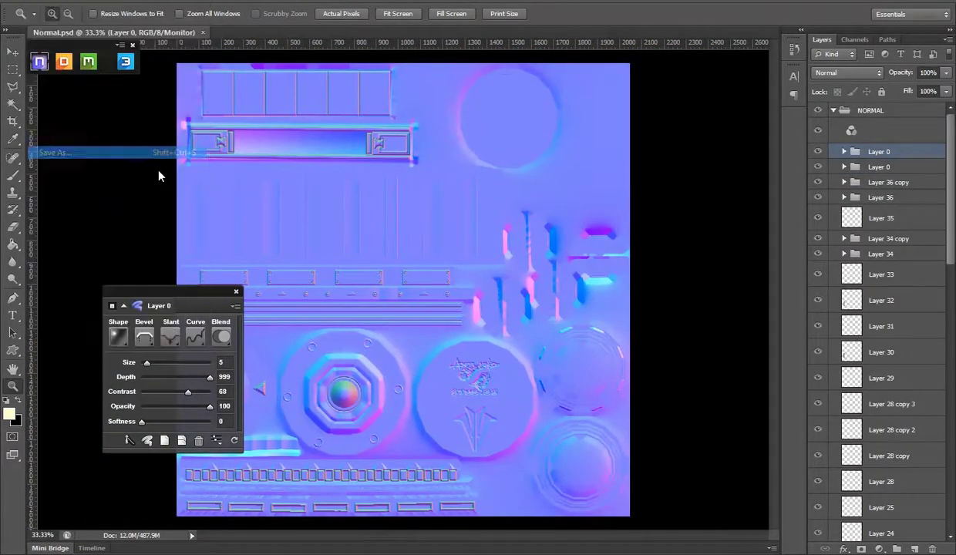
{"action": "left_click", "coordinate": [501, 294]}
{"action": "left_click", "coordinate": [462, 505]}
{"action": "left_click", "coordinate": [646, 276]}
{"action": "left_click", "coordinate": [505, 167]}
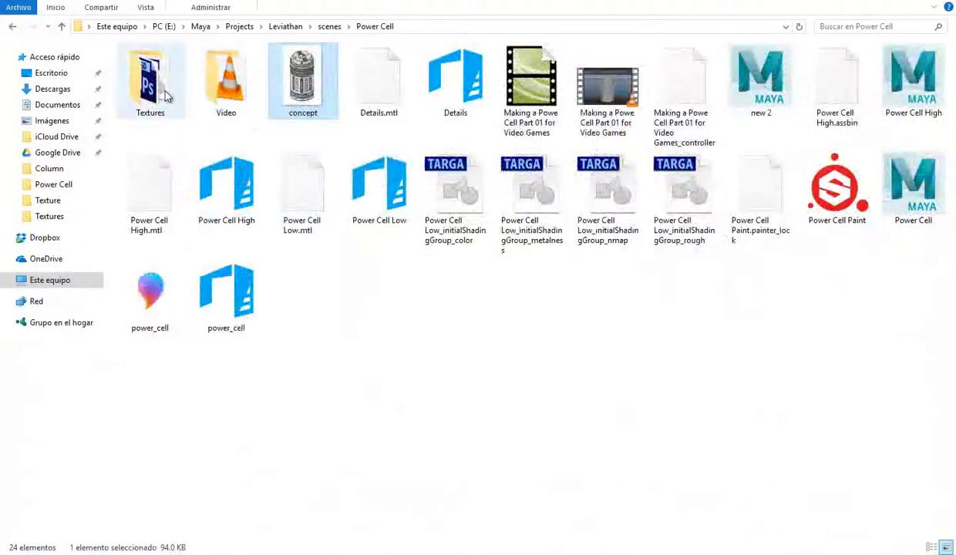
Step: Import Normal.tga from the Textures folder into the Substance Painter project
{"action": "double_click", "coordinate": [149, 104]}
{"action": "mouse_move", "coordinate": [219, 93]}
{"action": "left_mouse_down"}
{"action": "mouse_move", "coordinate": [474, 487]}
{"action": "mouse_move", "coordinate": [456, 418]}
{"action": "left_mouse_up"}
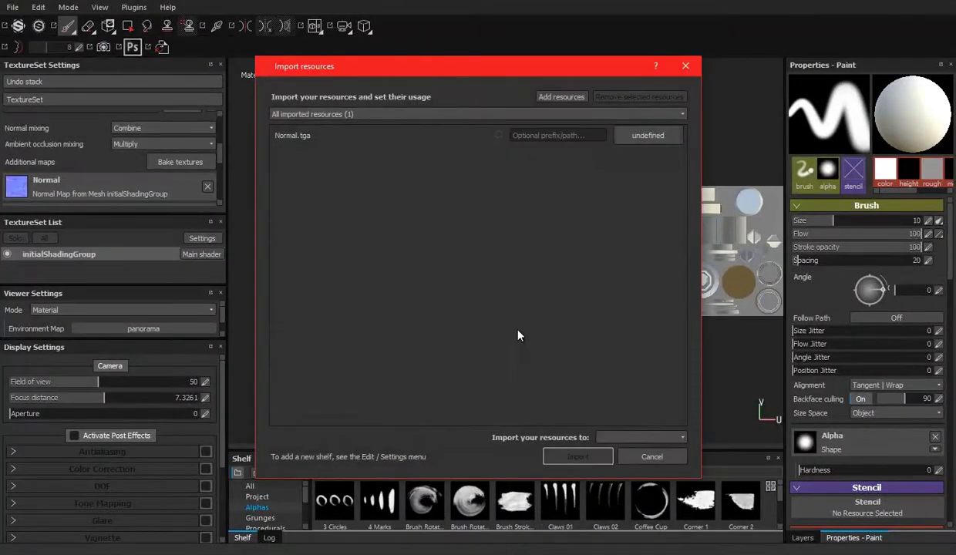
{"action": "left_click", "coordinate": [620, 448]}
{"action": "left_click", "coordinate": [578, 456]}
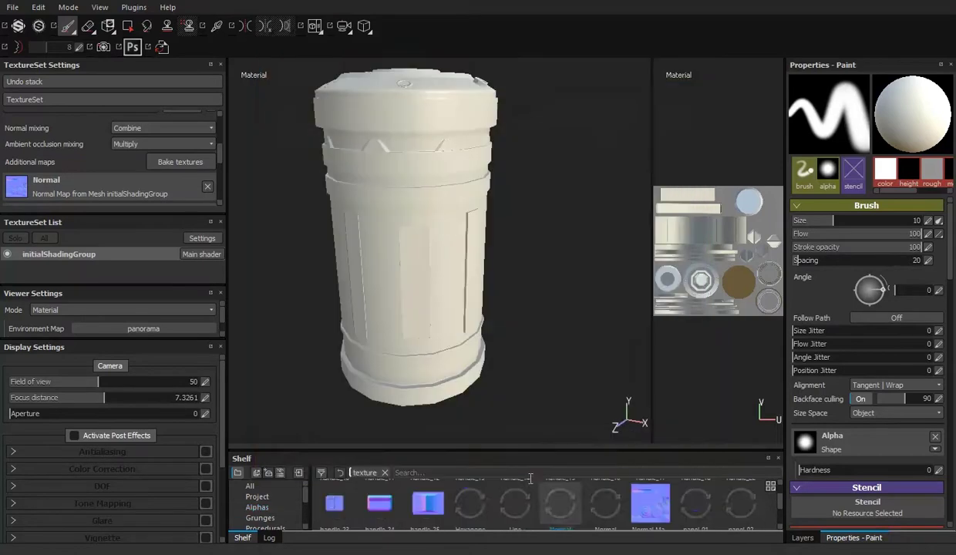
Step: Set Normal as the texture set's normal map, inspect the power cell, and save
{"action": "left_click_drag", "start_coordinate": [560, 397], "coordinate": [193, 246]}
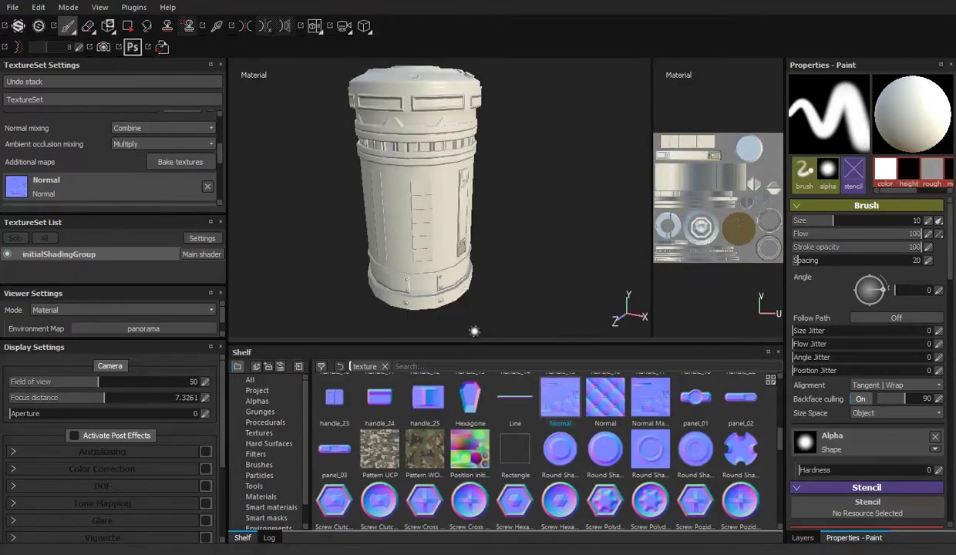
{"action": "left_click_drag", "start_coordinate": [435, 343], "coordinate": [435, 449]}
{"action": "mouse_move", "coordinate": [486, 301]}
{"action": "left_mouse_down"}
{"action": "mouse_move", "coordinate": [522, 216]}
{"action": "mouse_move", "coordinate": [537, 310]}
{"action": "mouse_move", "coordinate": [420, 252]}
{"action": "mouse_move", "coordinate": [534, 213]}
{"action": "mouse_move", "coordinate": [425, 252]}
{"action": "mouse_move", "coordinate": [439, 256]}
{"action": "left_mouse_up"}
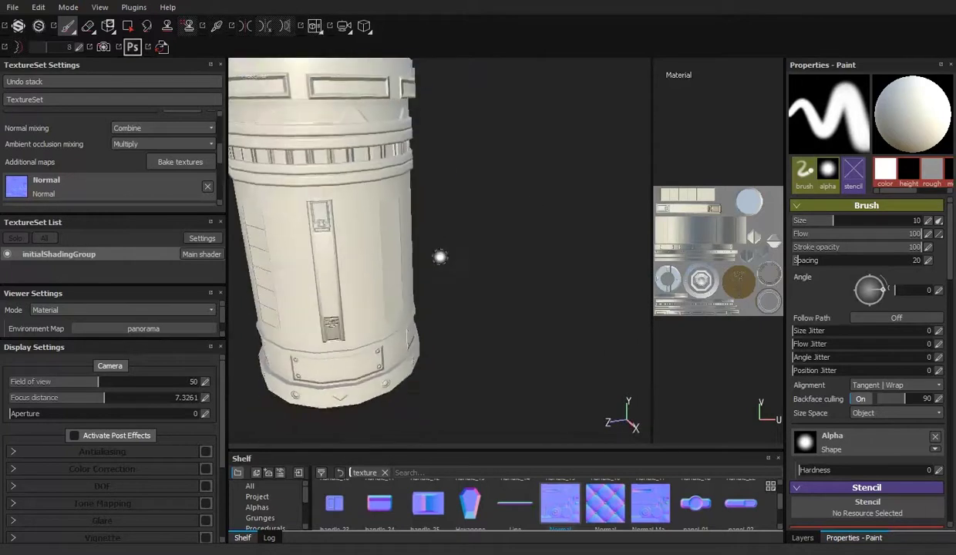
{"action": "key", "text": "f"}
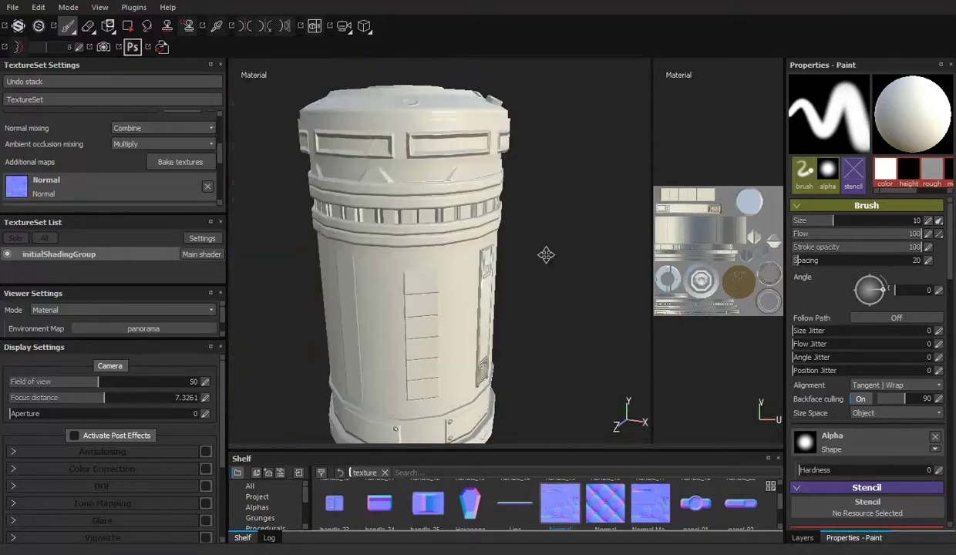
{"action": "key", "text": "ctrl+s"}
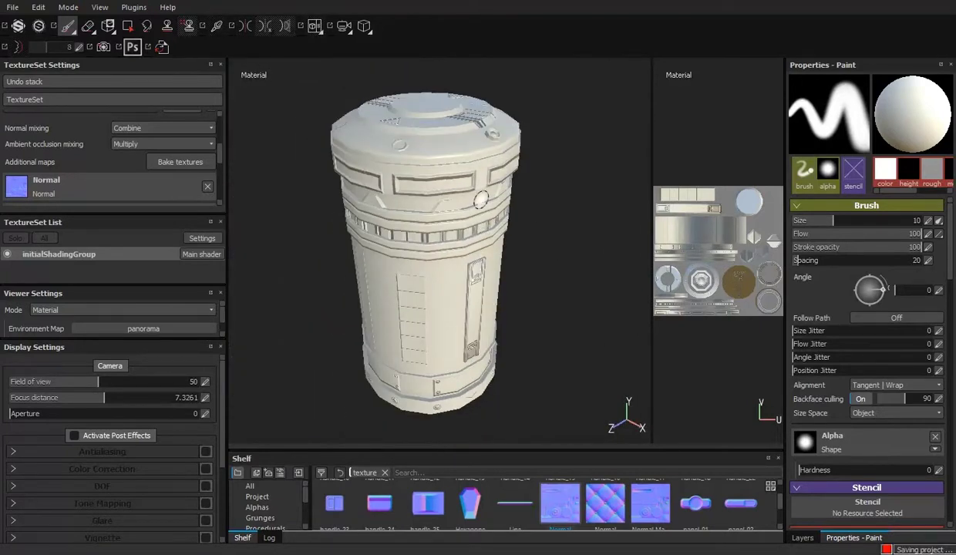